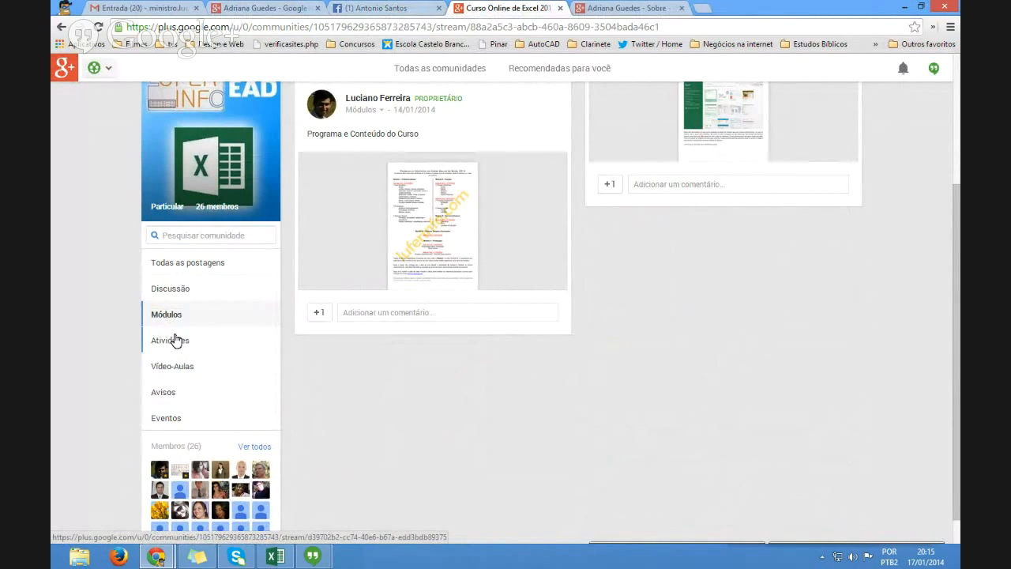
- Show the Excel course community's Atividades posts, then switch to the student's profile page
click(173, 340)
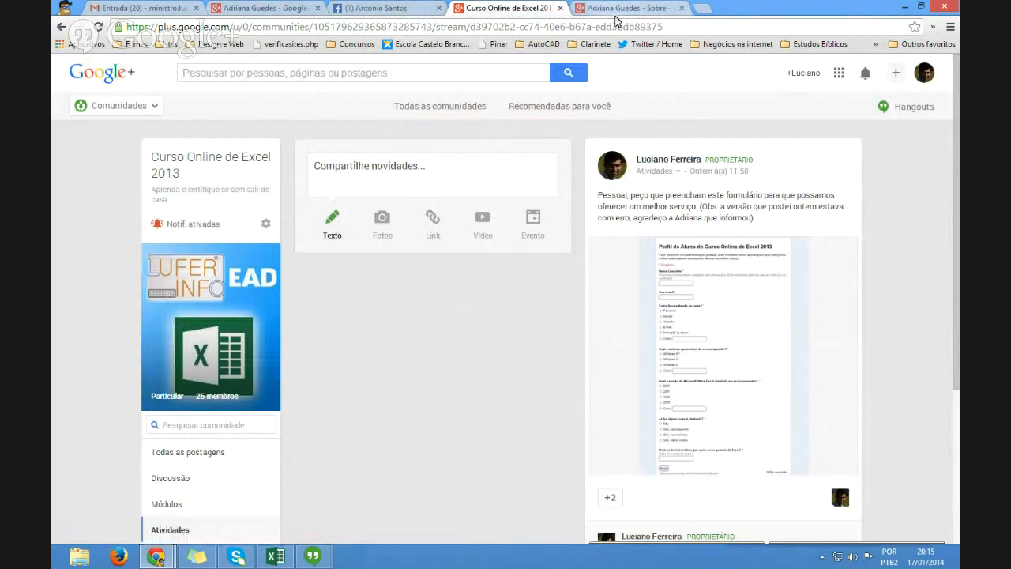
click(645, 8)
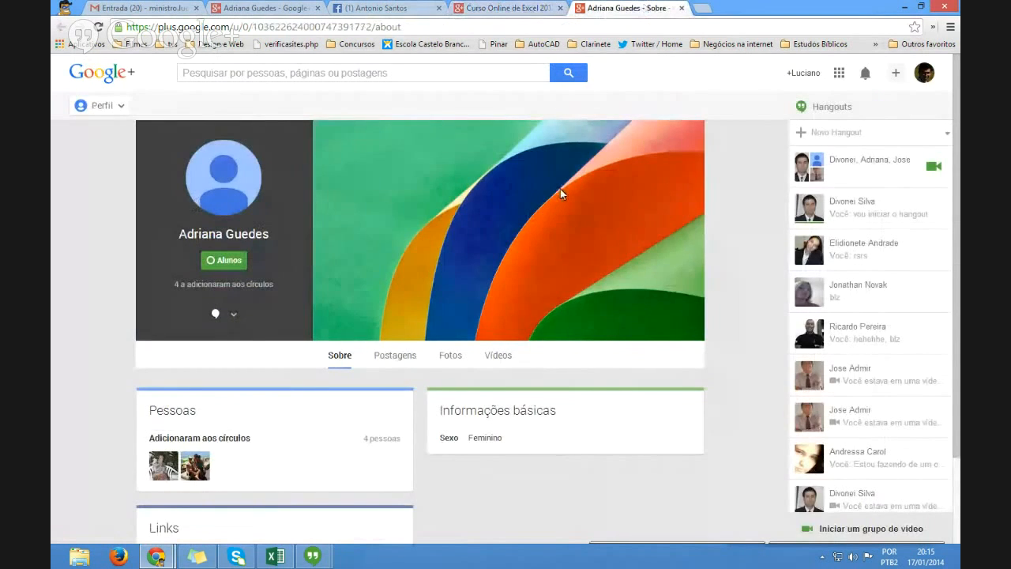
mouse_move(310, 559)
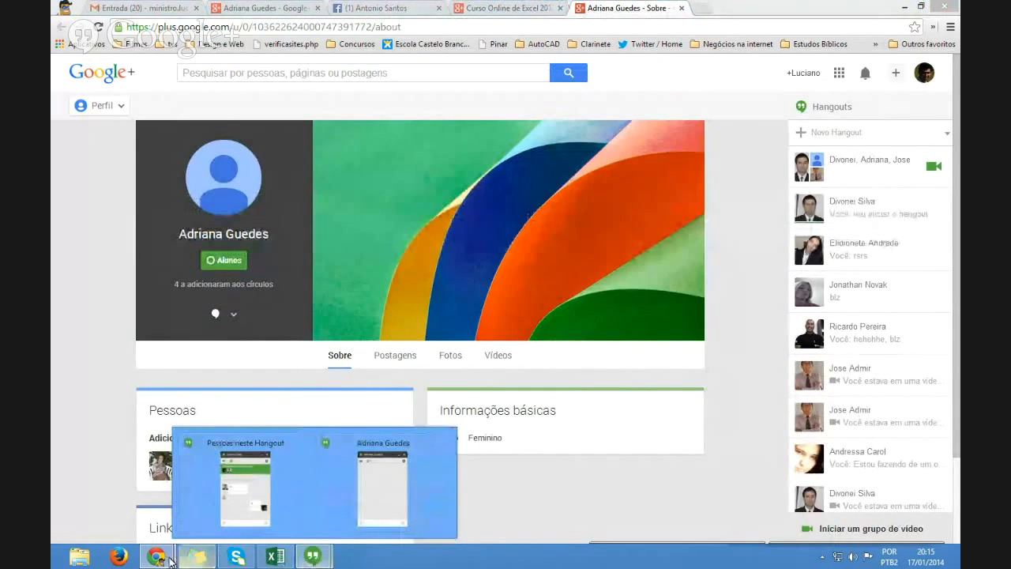
- Bring the live Hangouts broadcast window forward and stop sharing the course PDF
mouse_move(156, 556)
click(253, 491)
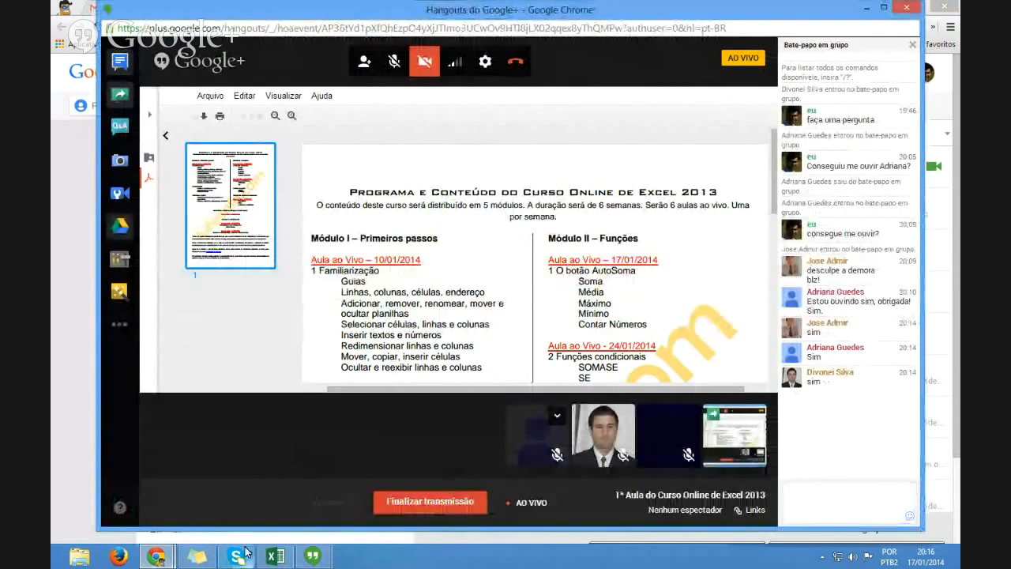
mouse_move(278, 556)
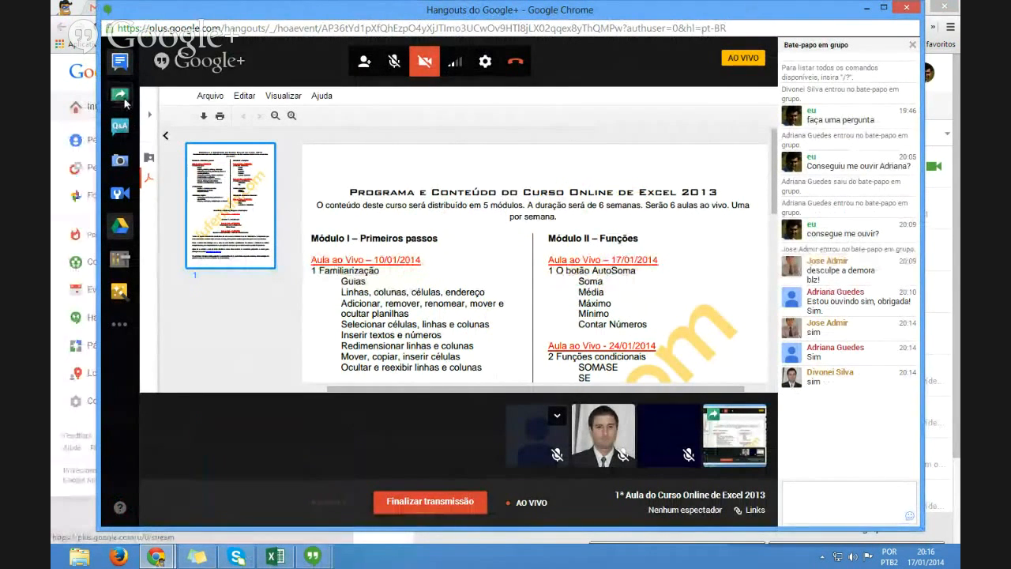
click(124, 104)
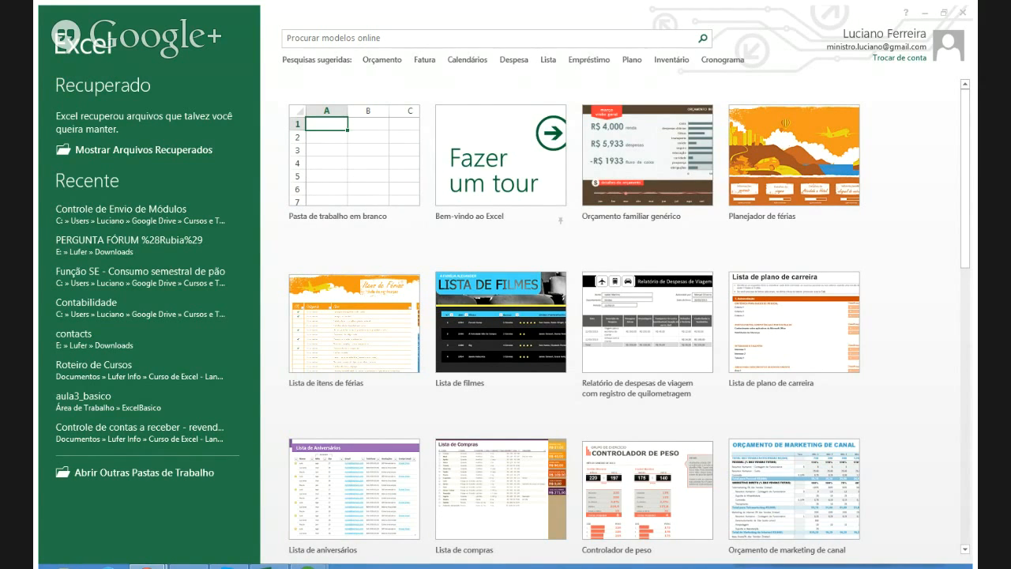
click(354, 158)
- Create a new blank workbook, Pasta1, from Excel's start screen
click(334, 163)
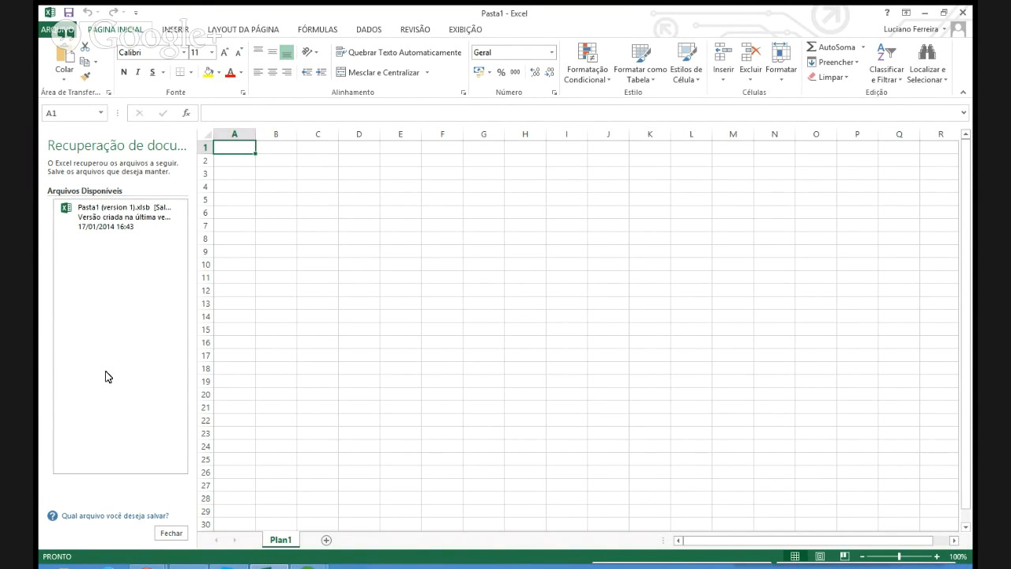
- Discard the recovered Pasta1 files, close Document Recovery, and restore the Excel window from maximized
click(173, 535)
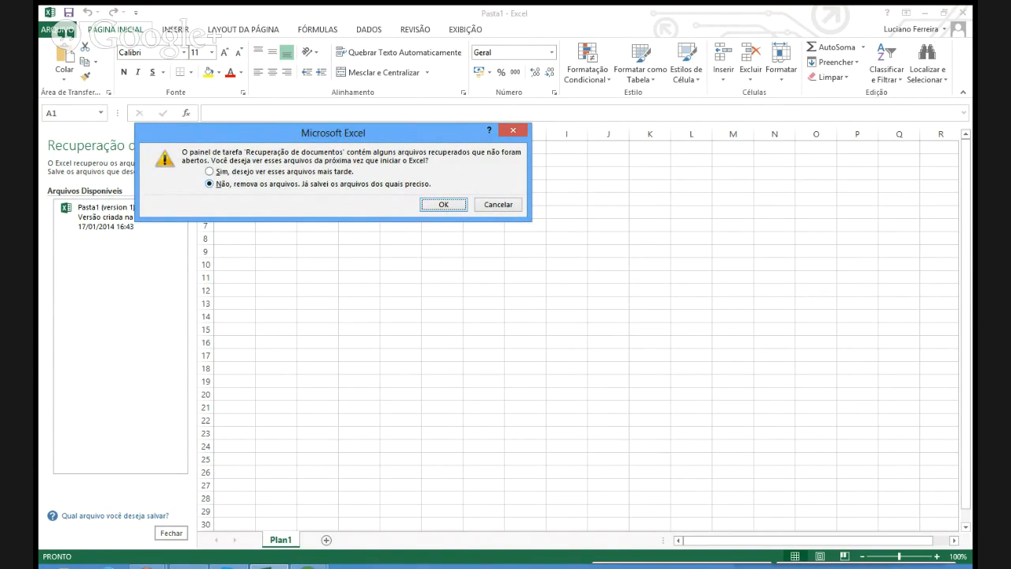
click(443, 204)
click(450, 209)
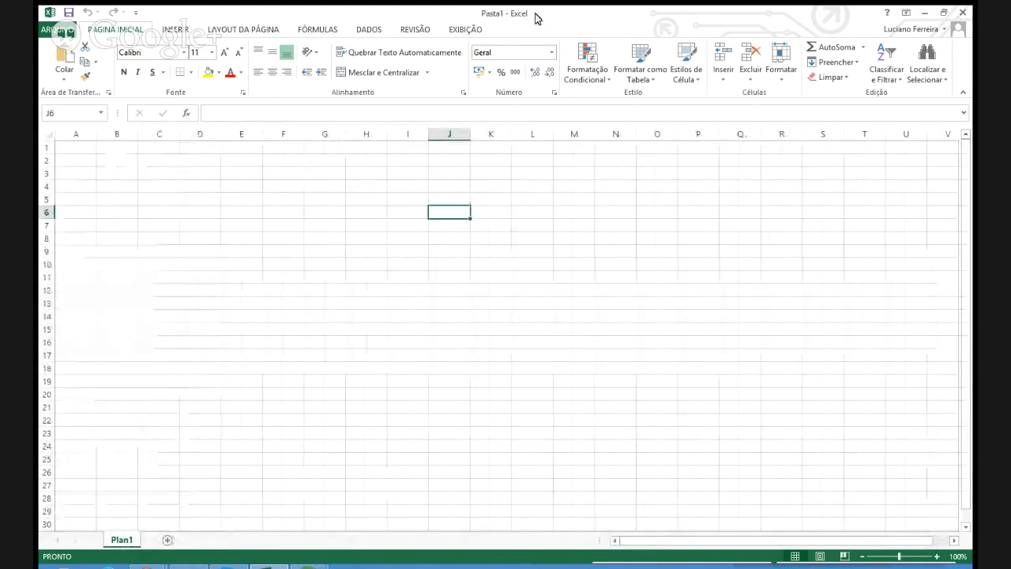
double_click(474, 13)
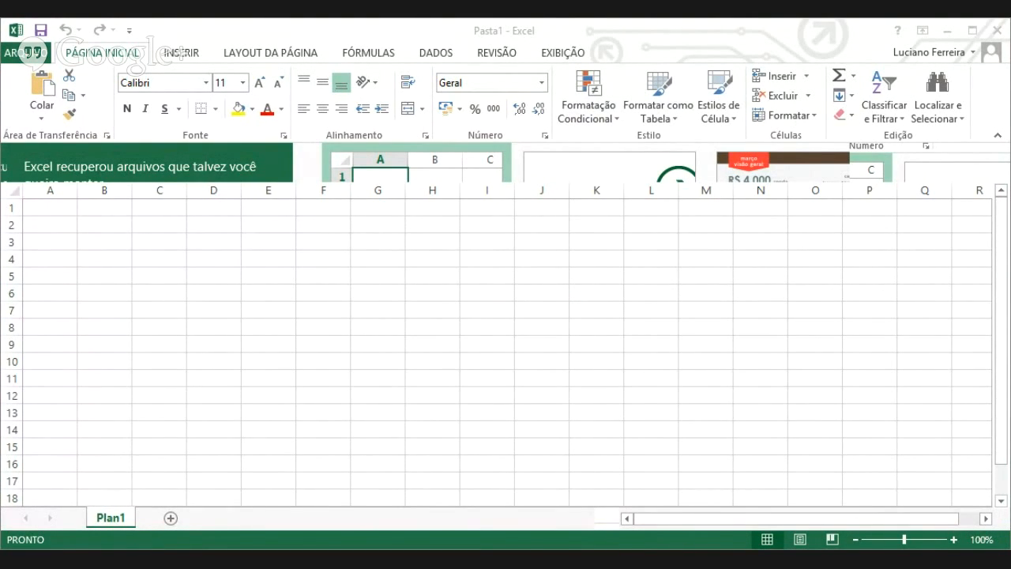
click(248, 30)
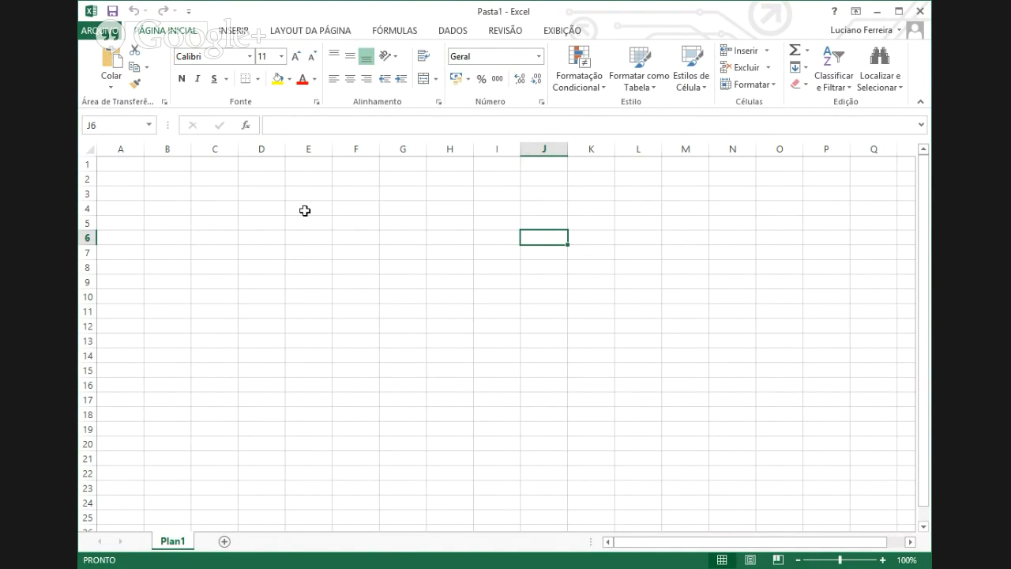
- Select cell G11 on the empty Plan1 worksheet
click(418, 314)
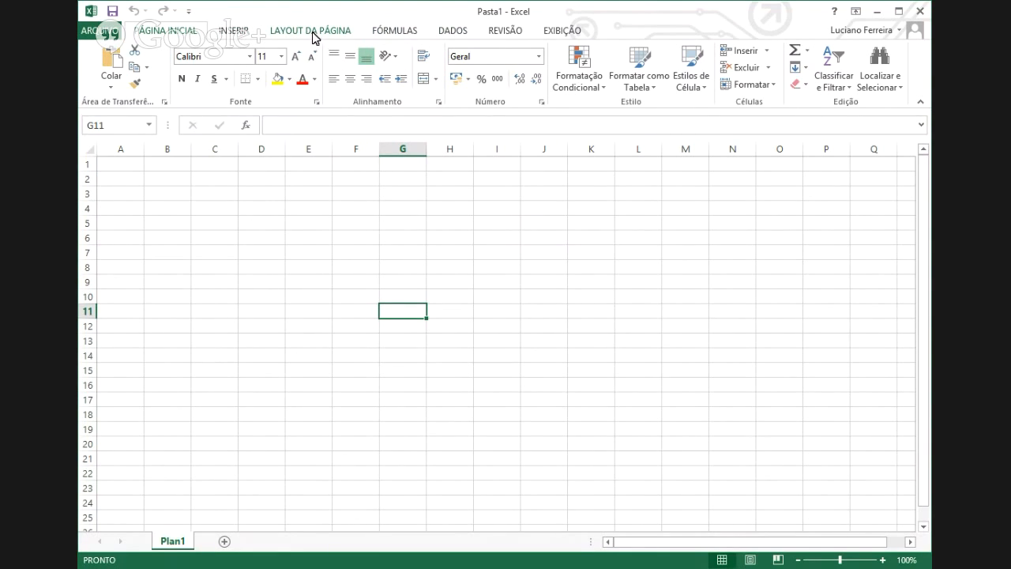
- Browse the INSERIR, LAYOUT DA PÁGINA, FÓRMULAS, DADOS and REVISÃO ribbon tabs in turn
click(237, 33)
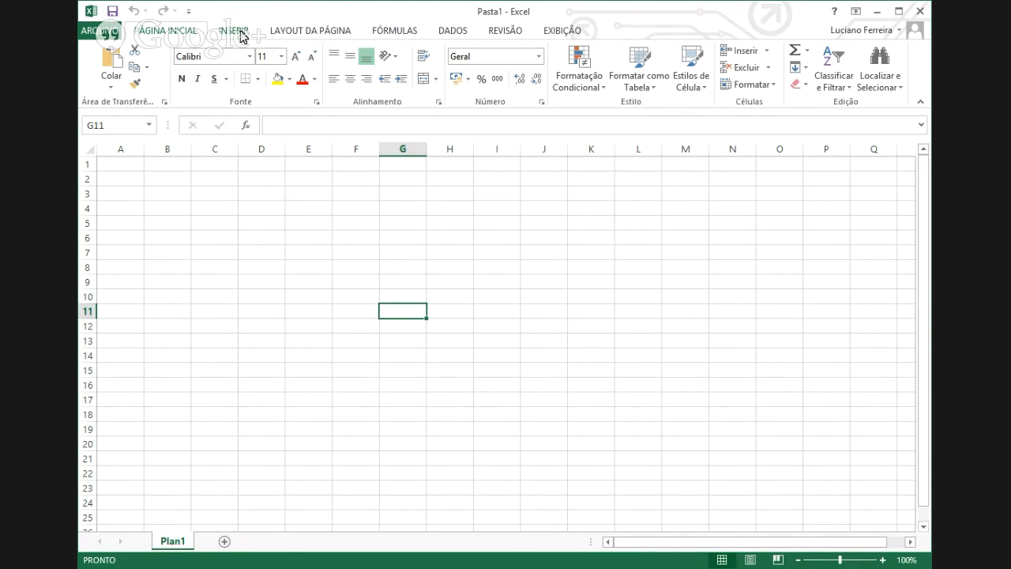
click(307, 32)
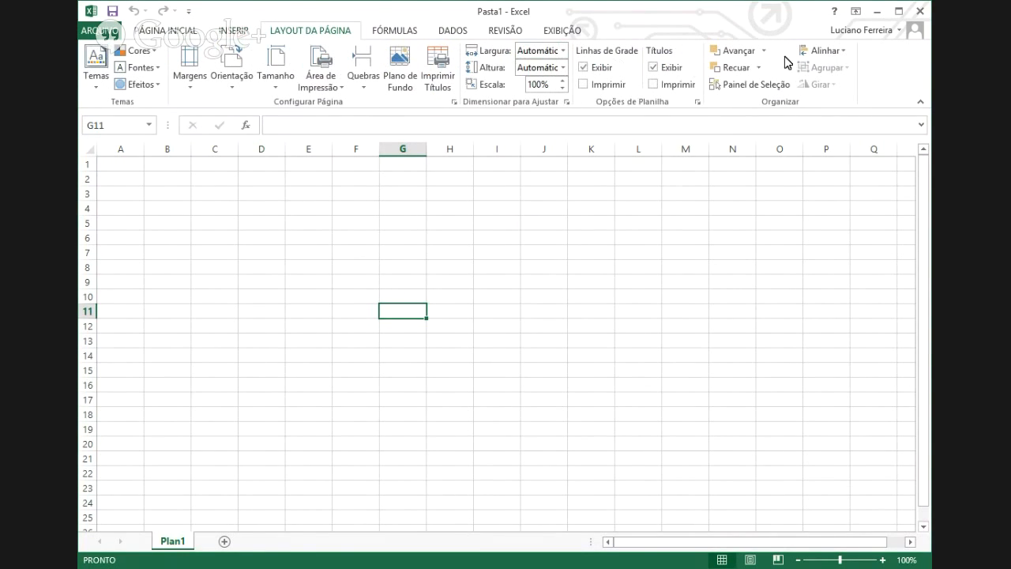
click(394, 31)
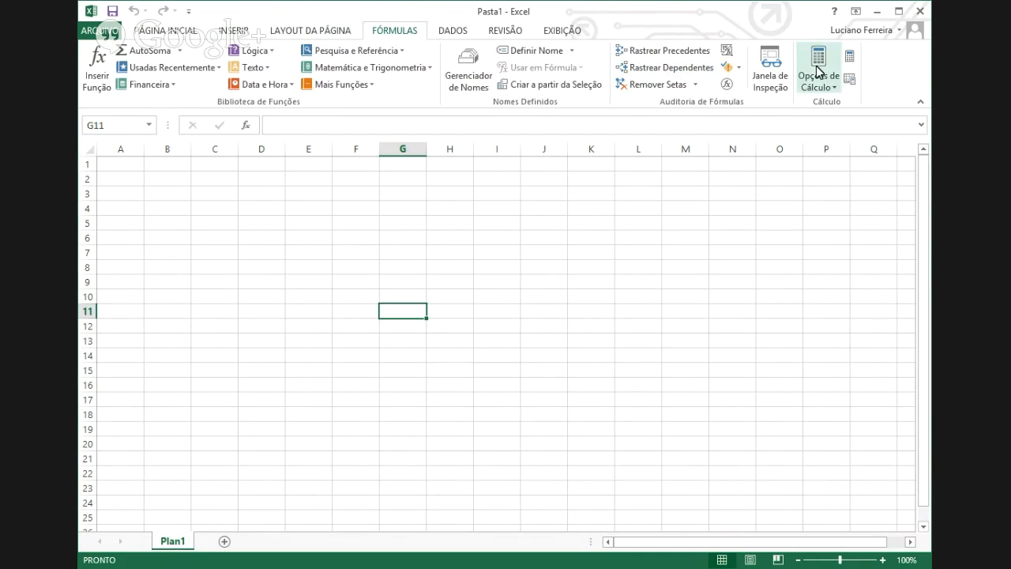
click(450, 31)
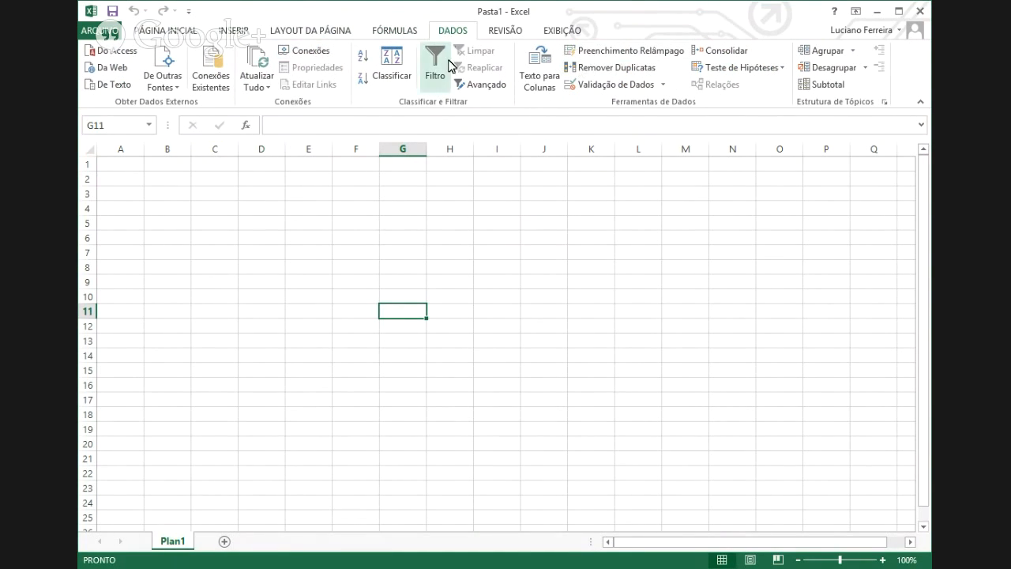
click(490, 33)
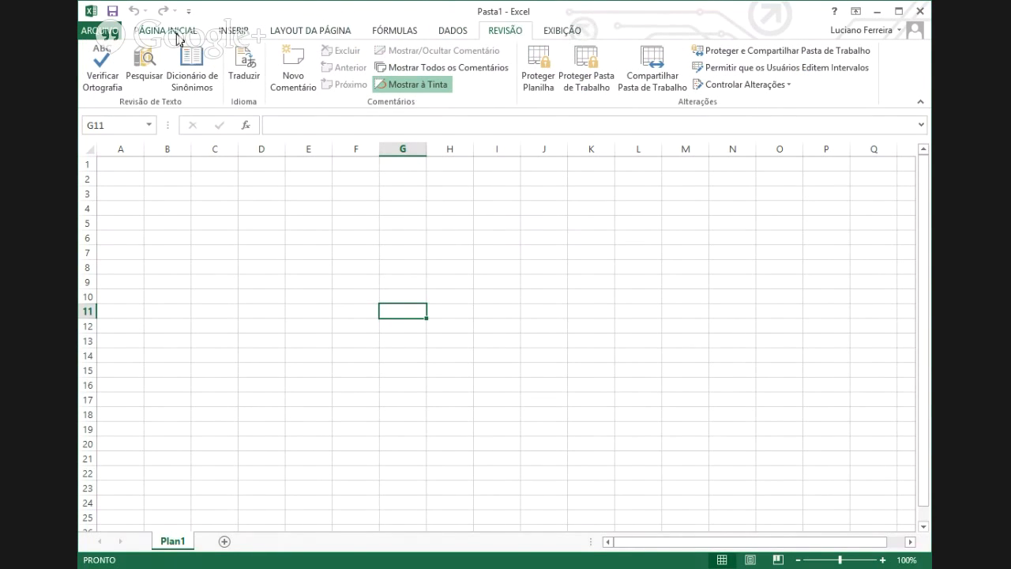
- Go back to PÁGINA INICIAL and bring up the Formatar Células font settings (Calibri, Regular, 11)
click(179, 35)
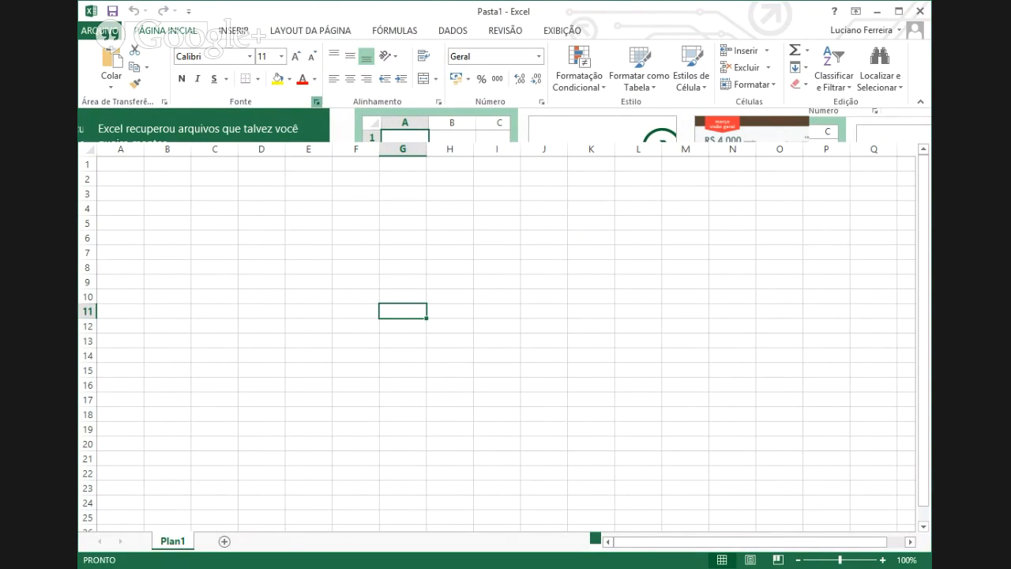
click(316, 101)
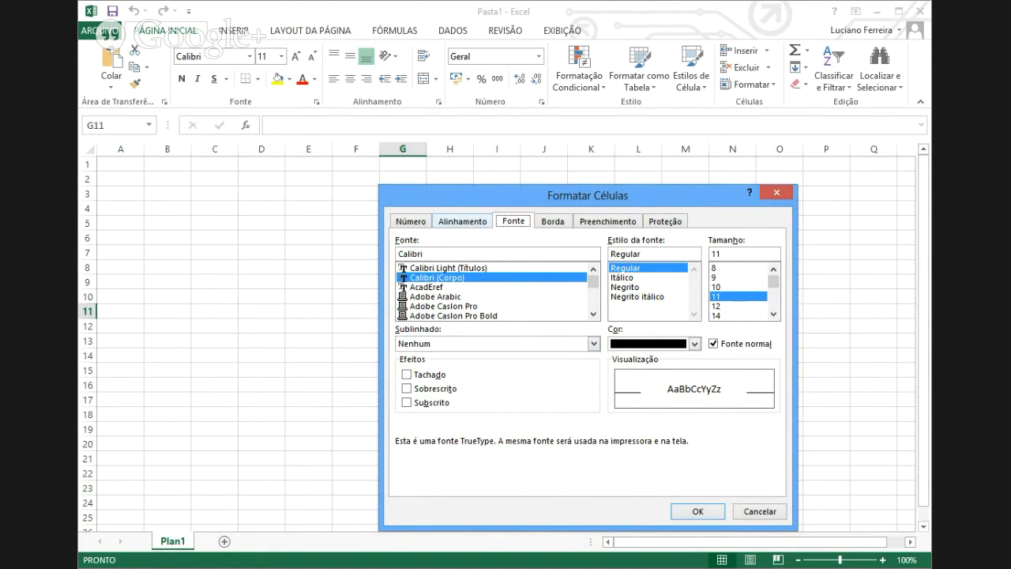
- Look over the Número and Alinhamento settings in Formatar Células, closing it without changes
key(ctrl+shift+Tab)
key(ctrl+shift+Tab)
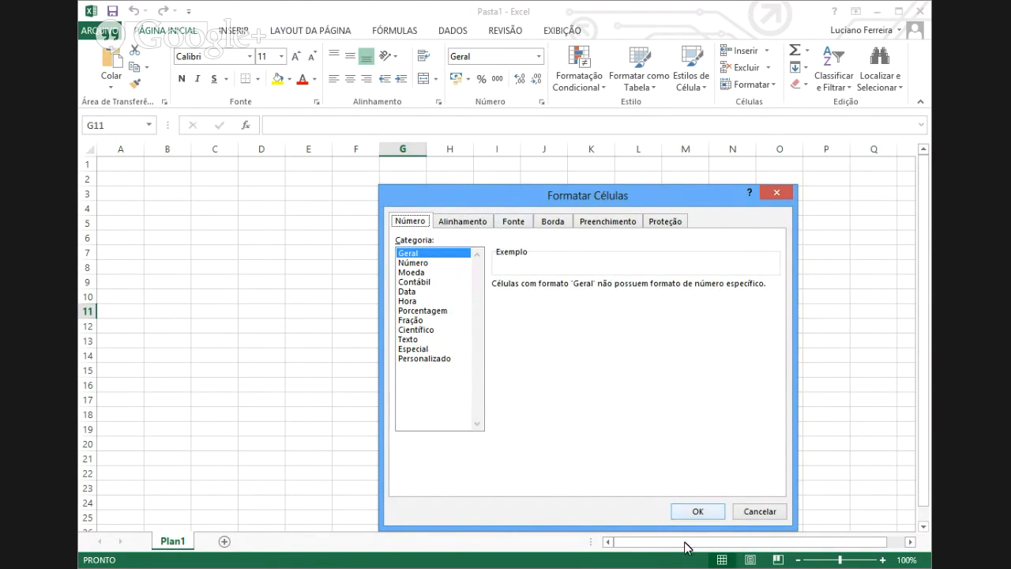
click(696, 511)
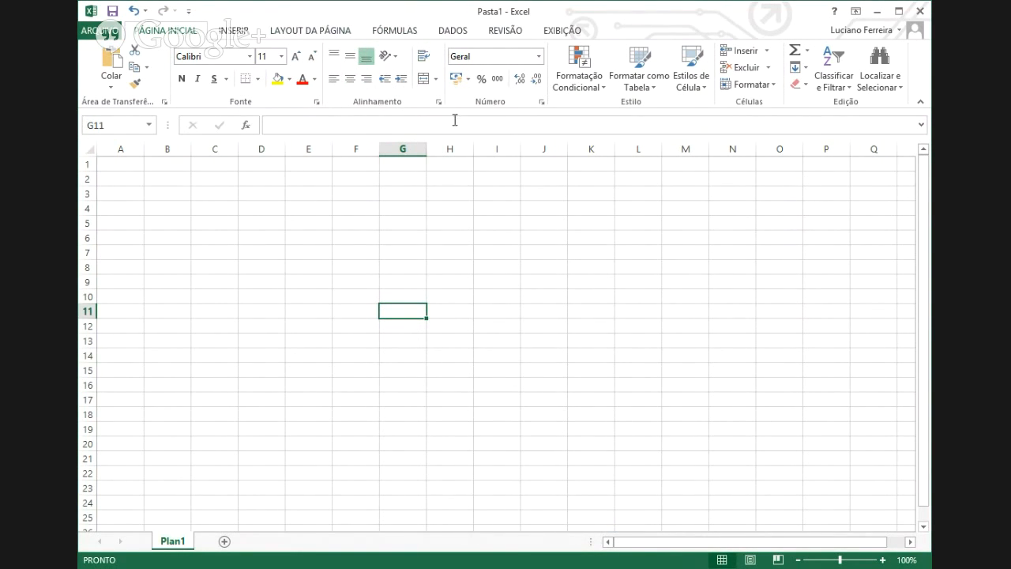
click(439, 103)
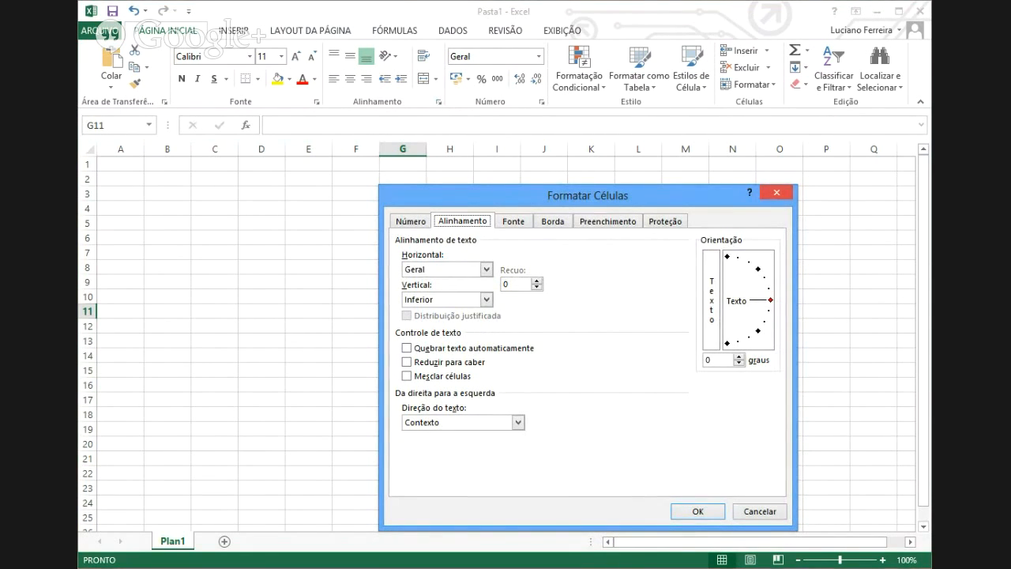
key(Escape)
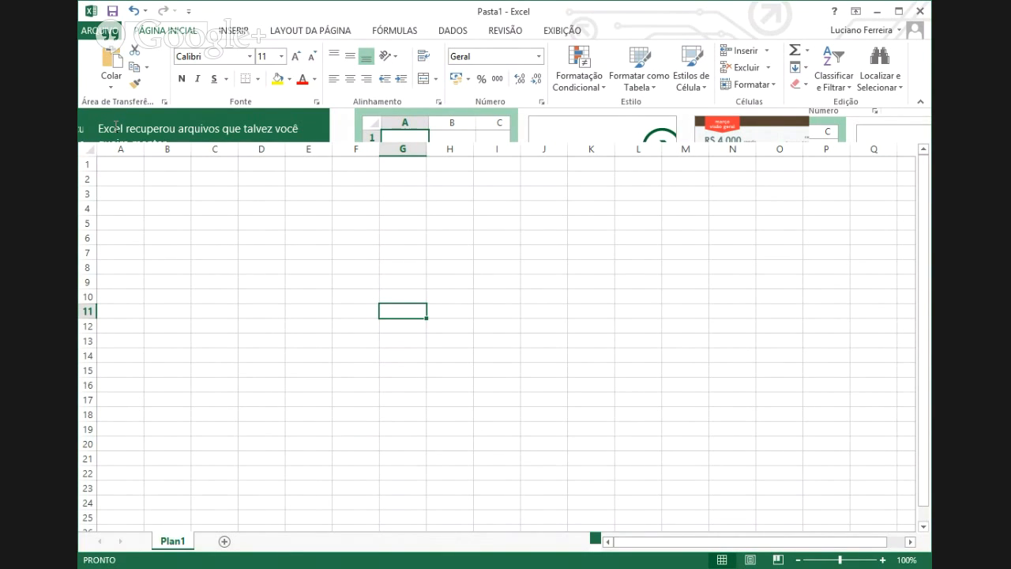
- Dismiss the recovered-files notice, select several blank cells (H4, E9, C3, H11), and scroll right past column K
click(431, 205)
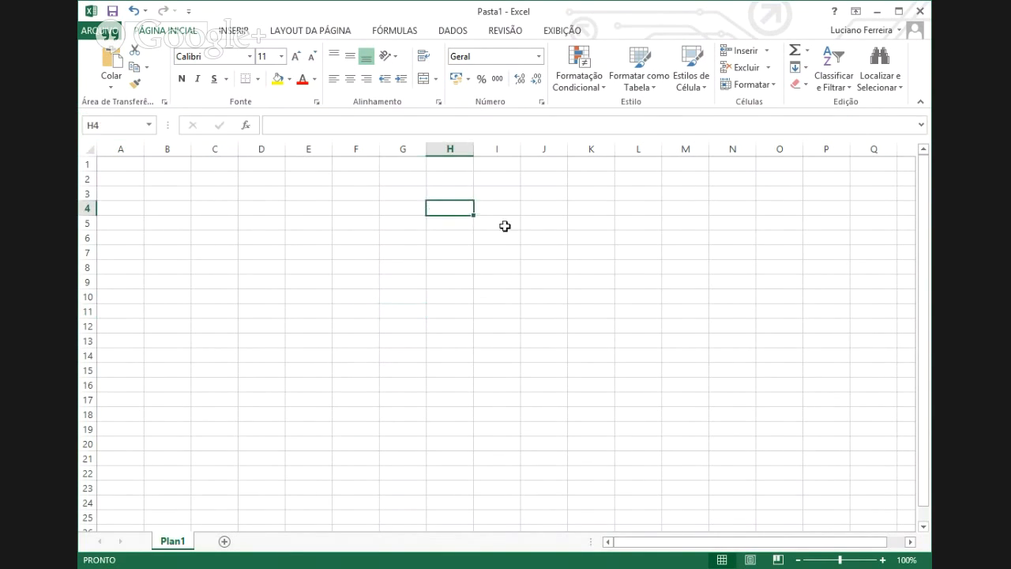
click(559, 224)
click(462, 295)
click(297, 287)
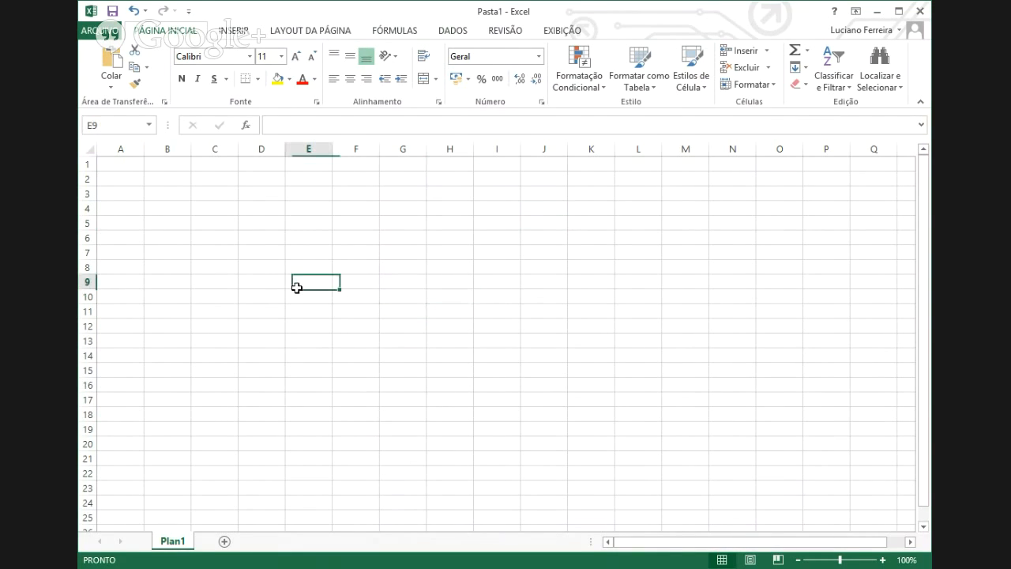
click(347, 237)
click(218, 198)
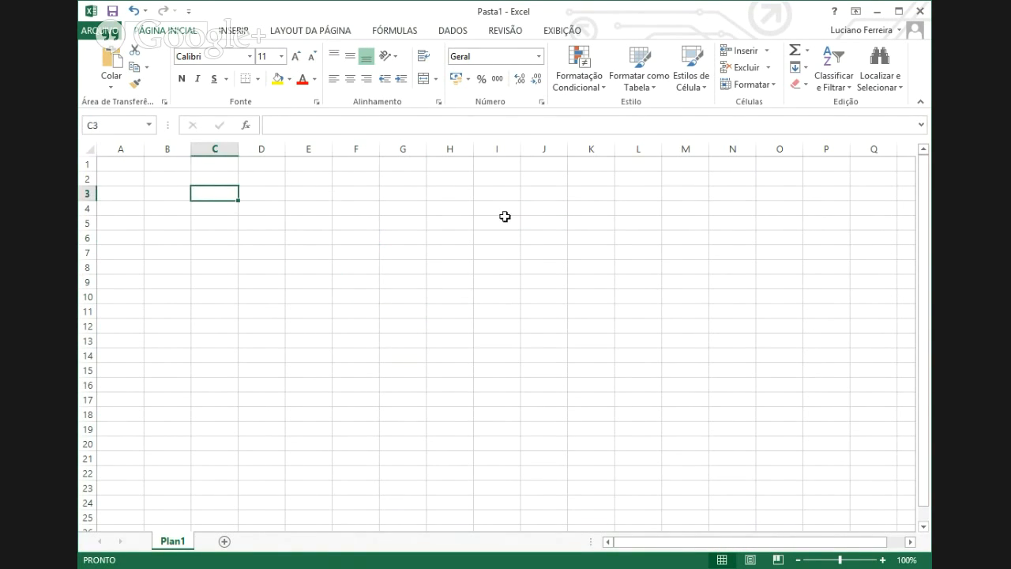
click(505, 220)
click(470, 311)
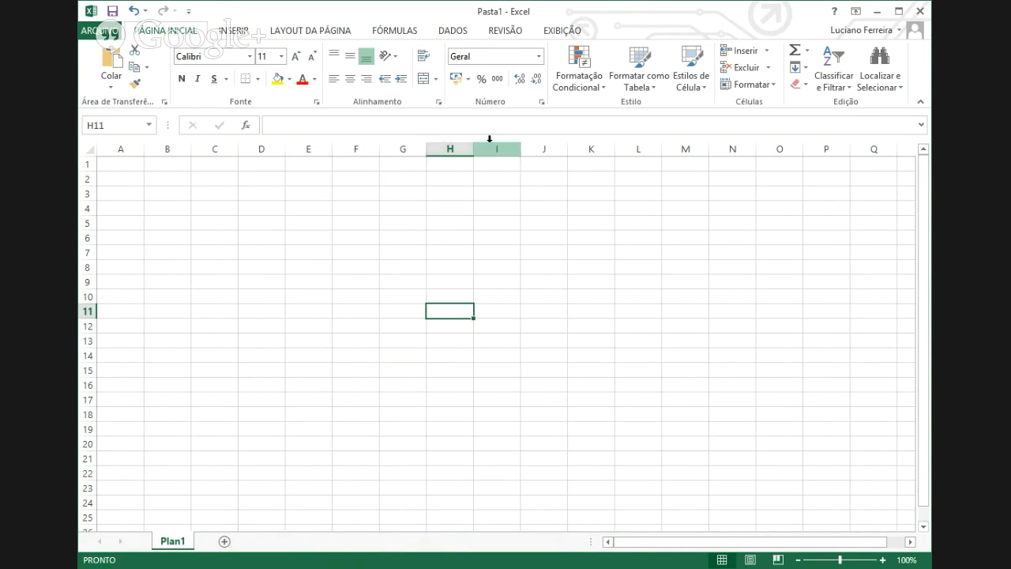
click(910, 542)
- Scroll right through the empty columns to column AS, then drag the scroll thumb back left
click(910, 542)
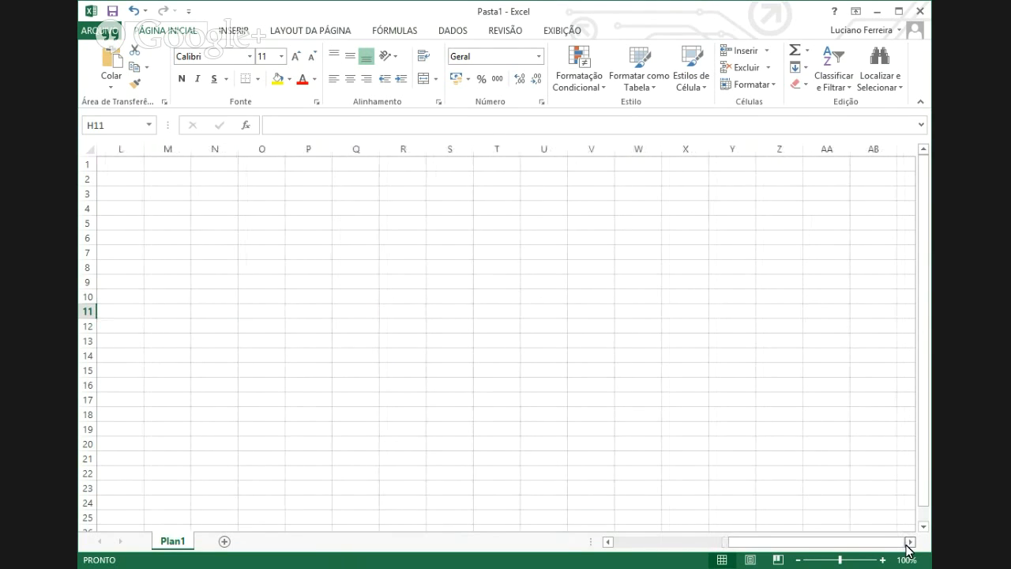
click(910, 542)
click(910, 542)
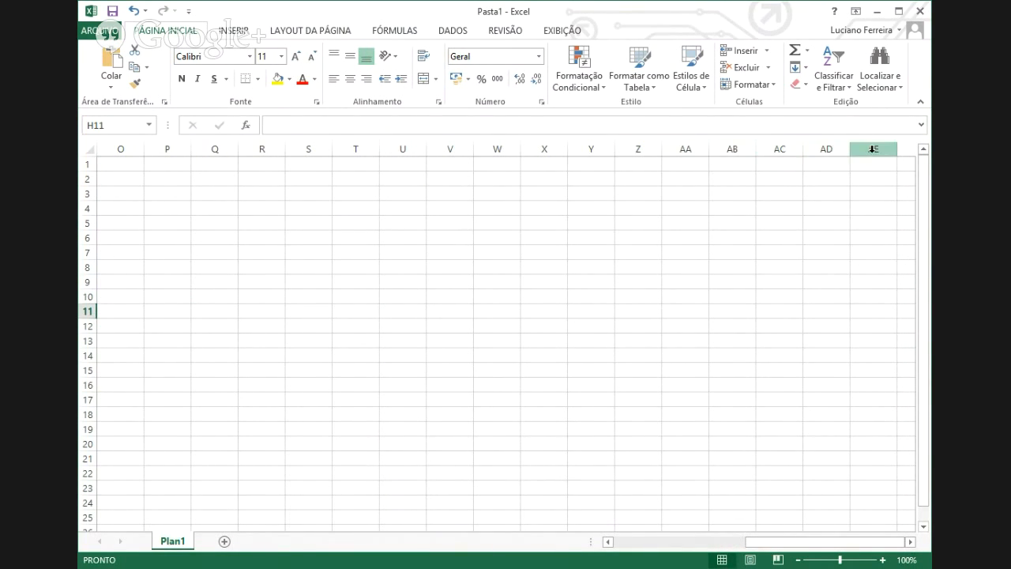
click(910, 542)
click(910, 542)
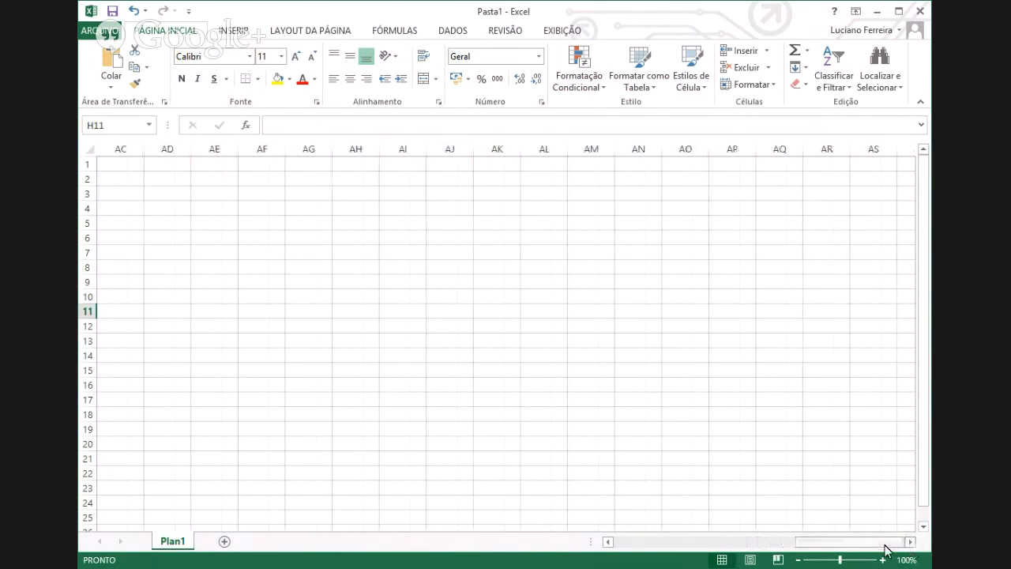
drag(884, 545, 692, 544)
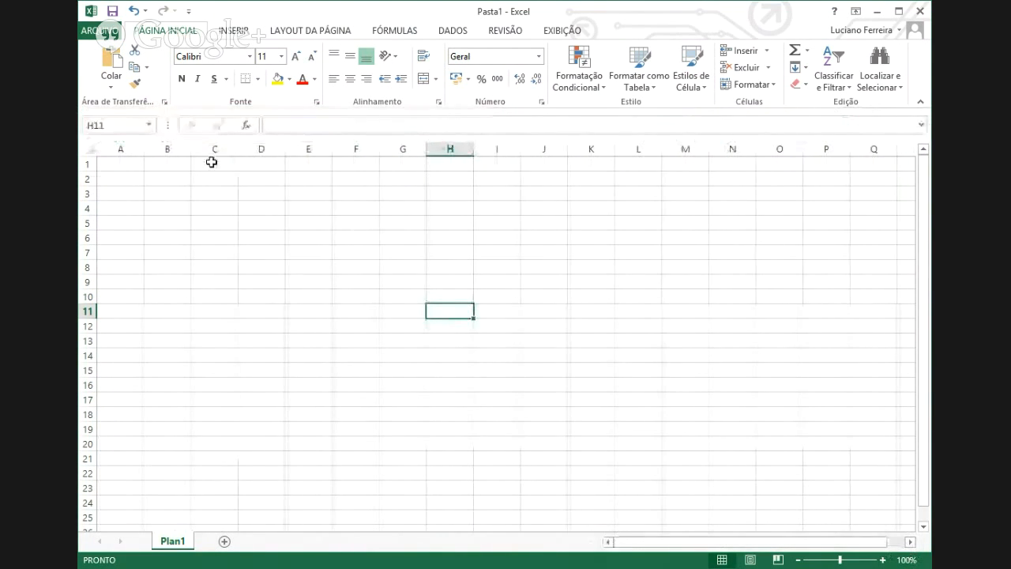
- Select cells A1, D1, J1 and B1 along row 1, ending back at A1
click(117, 163)
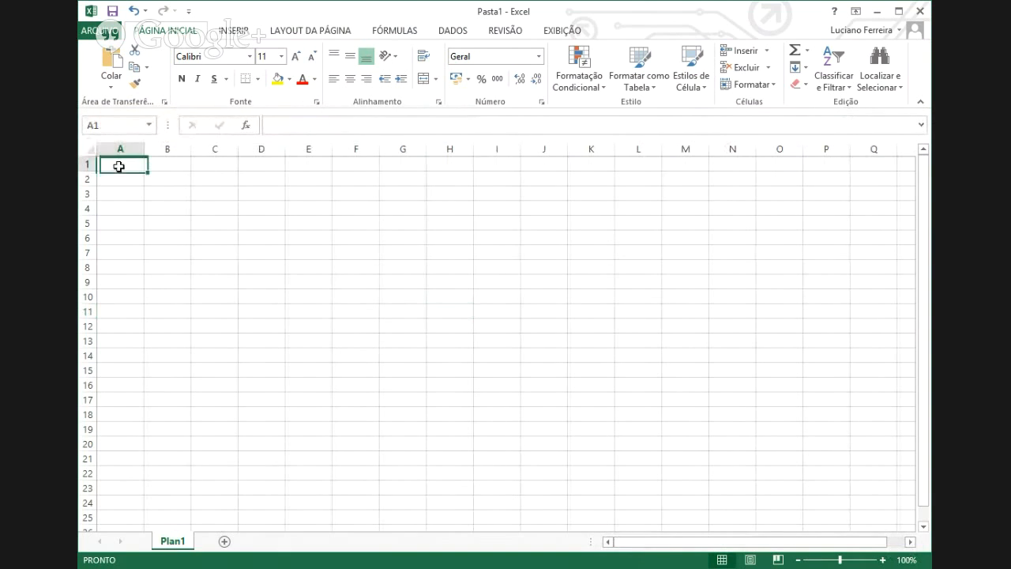
click(255, 163)
click(556, 165)
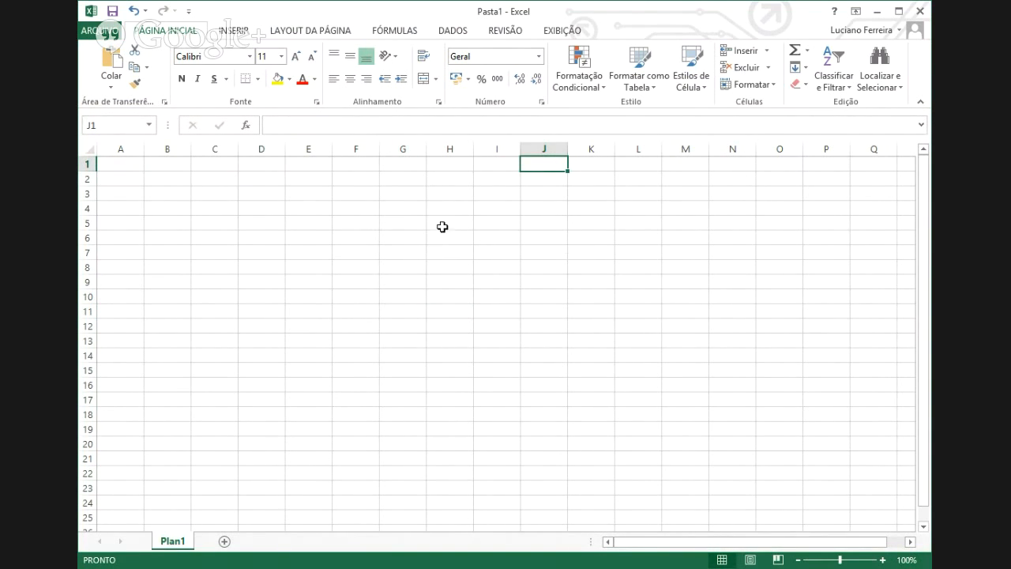
click(188, 167)
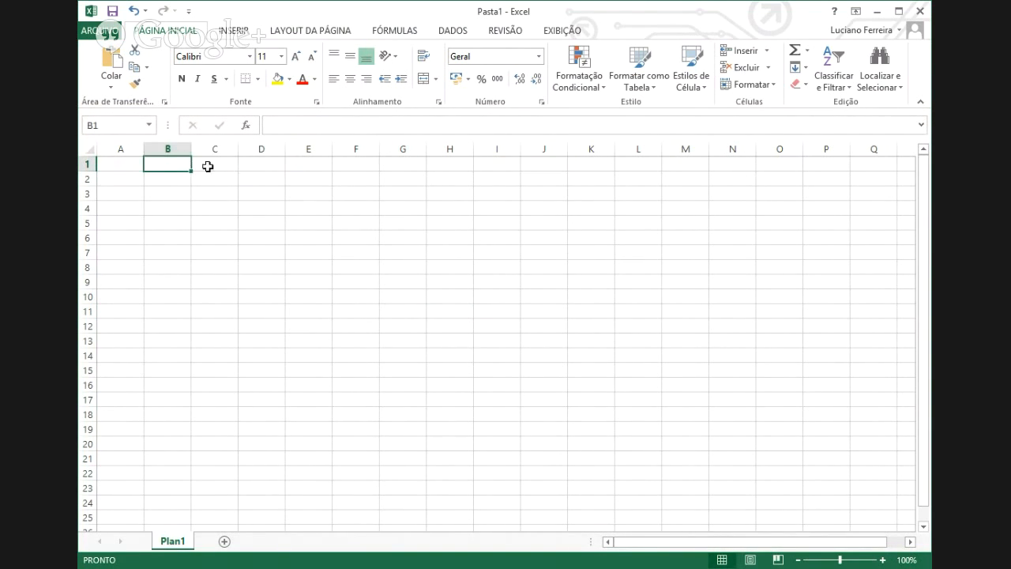
click(128, 166)
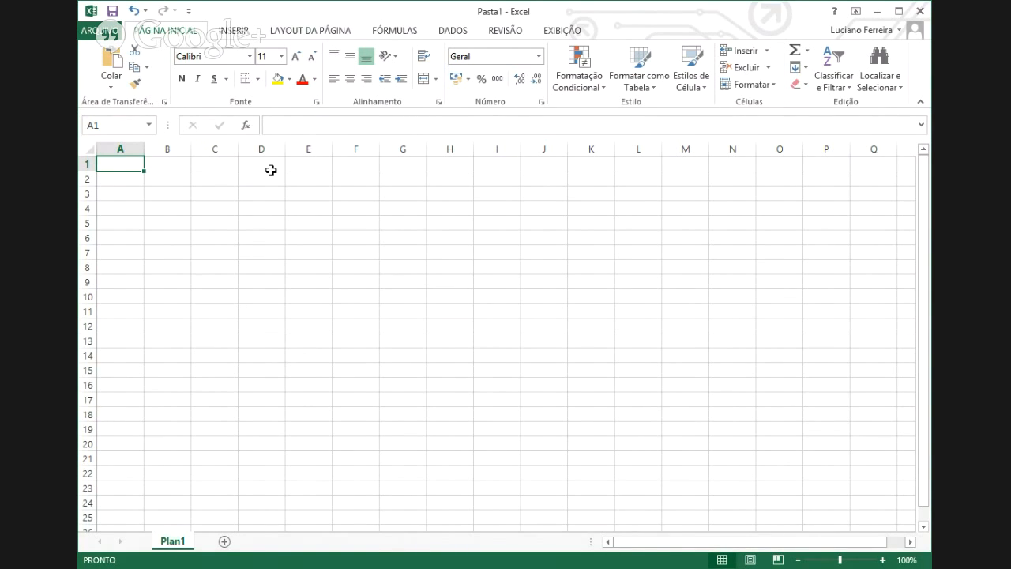
key(ctrl+Right)
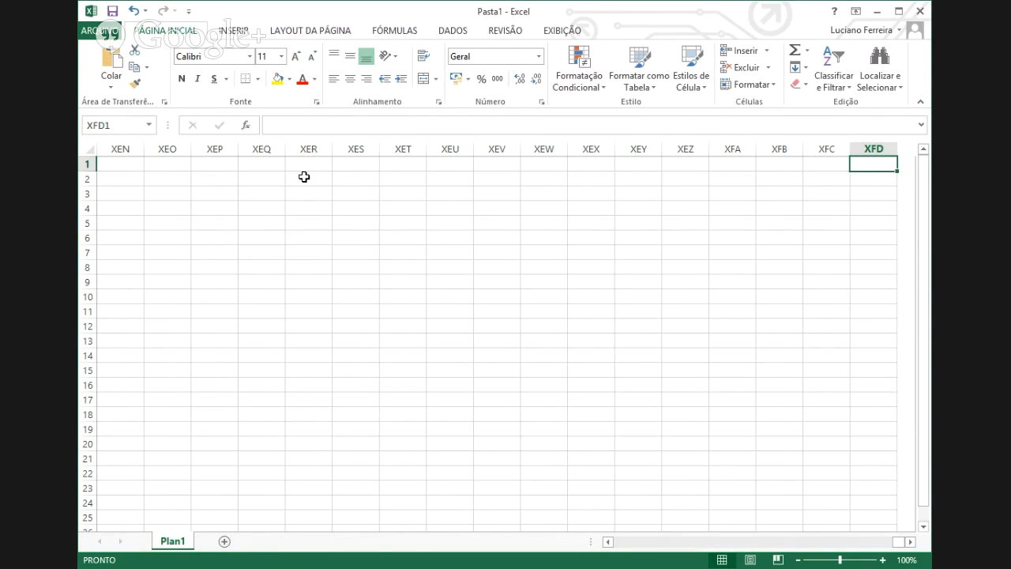
key(ctrl+Home)
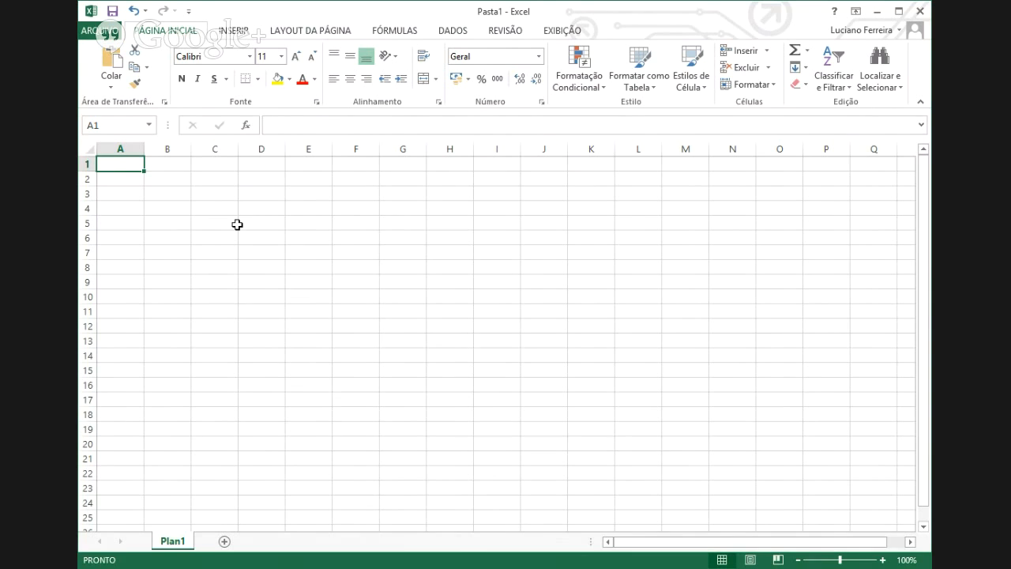
key(ctrl+Down)
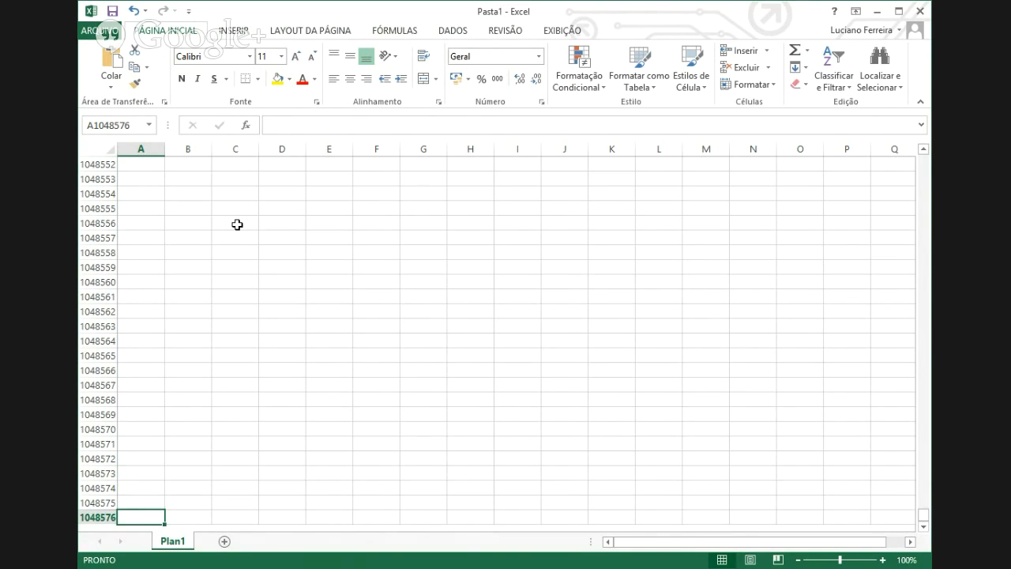
key(ctrl+Up)
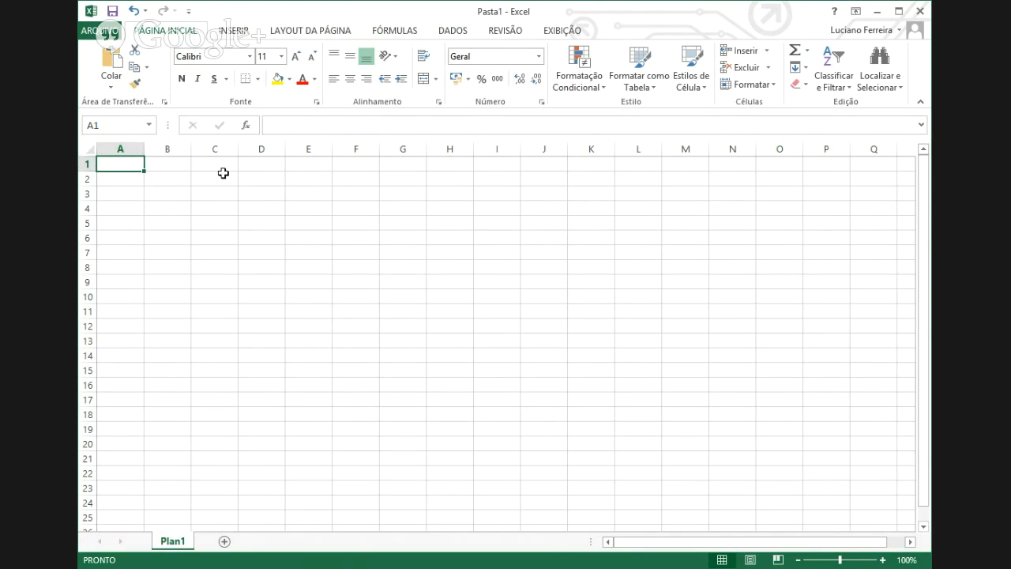
- Select cells D4 and I7, then select A1 to hold the course title
click(254, 202)
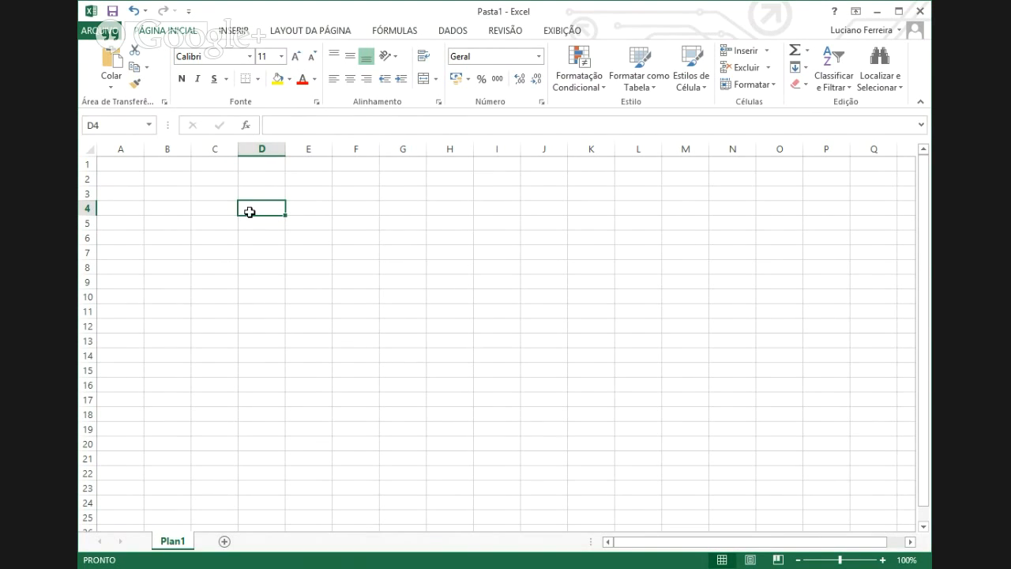
click(483, 252)
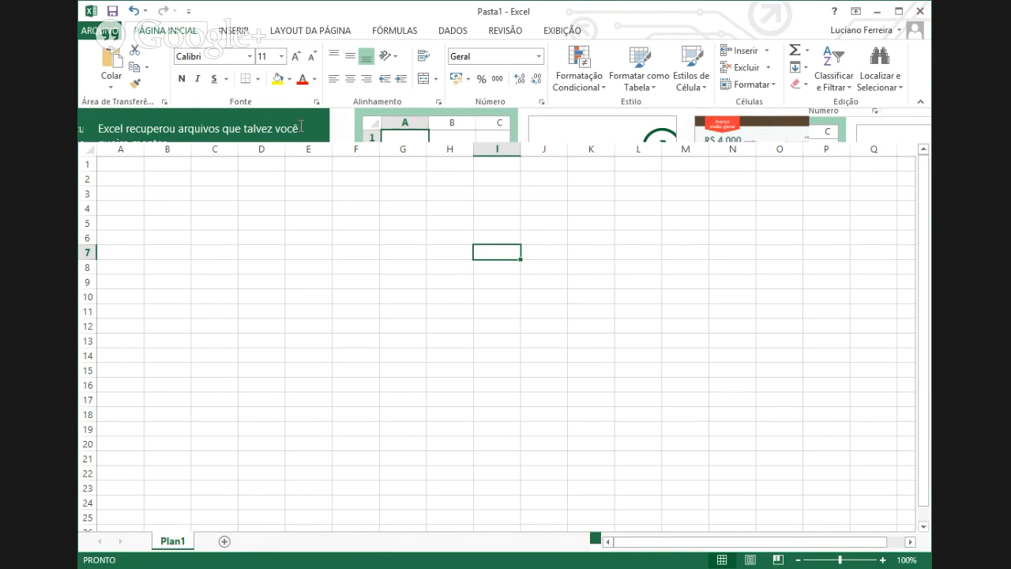
click(116, 164)
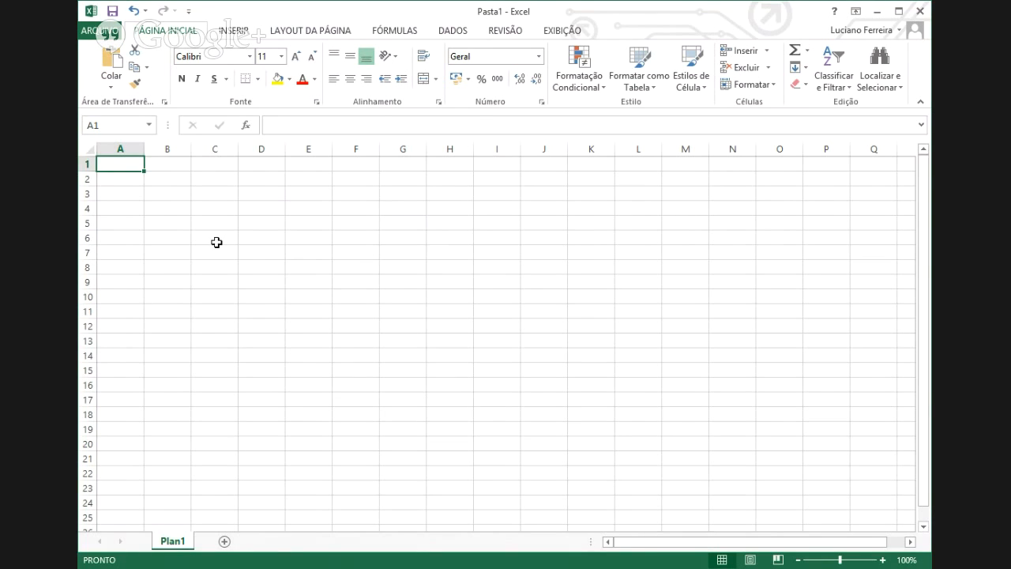
- Enter 'Curso de Excel' in cell A1
text(Curs)
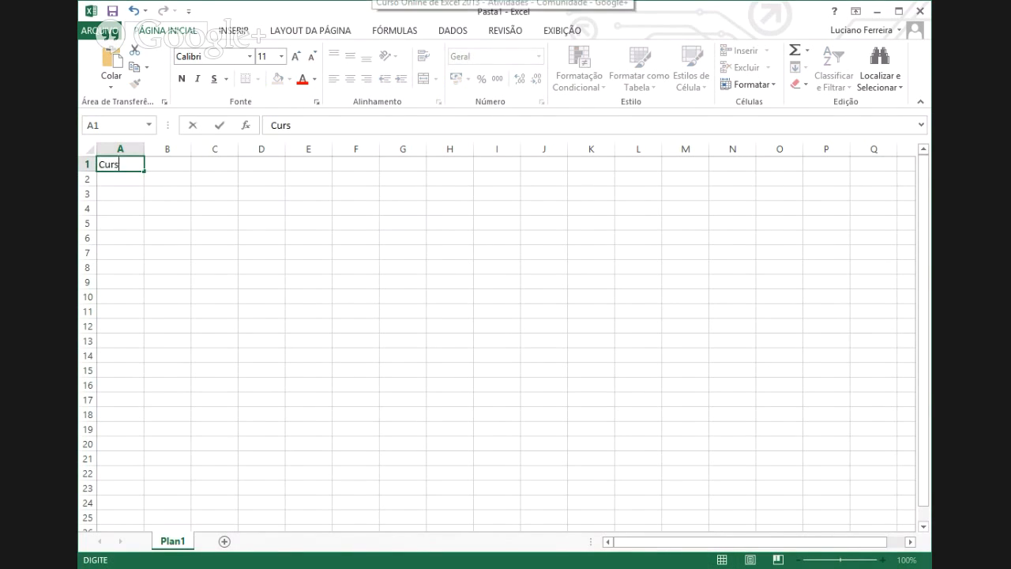
text(o de Excel)
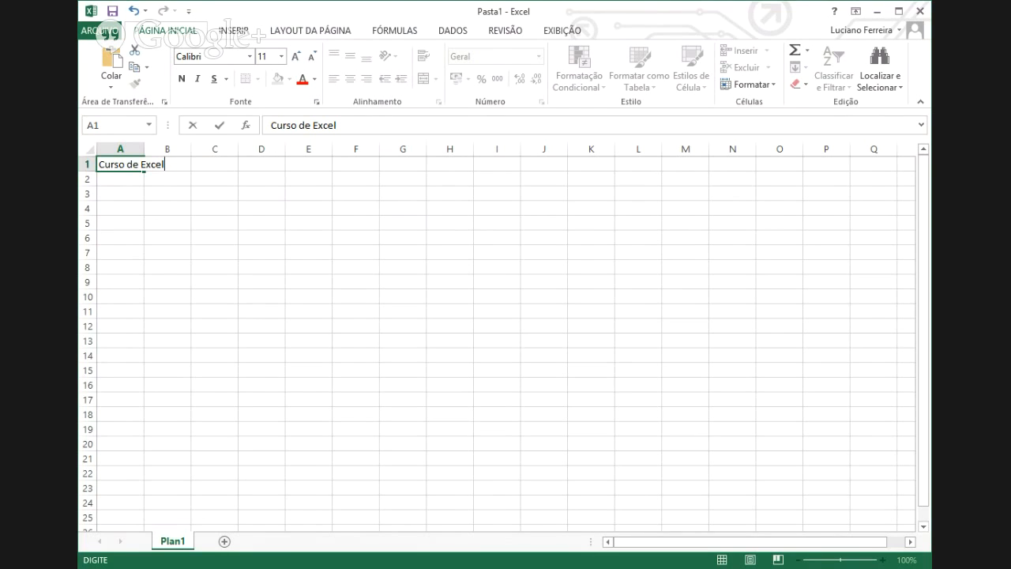
key(Return)
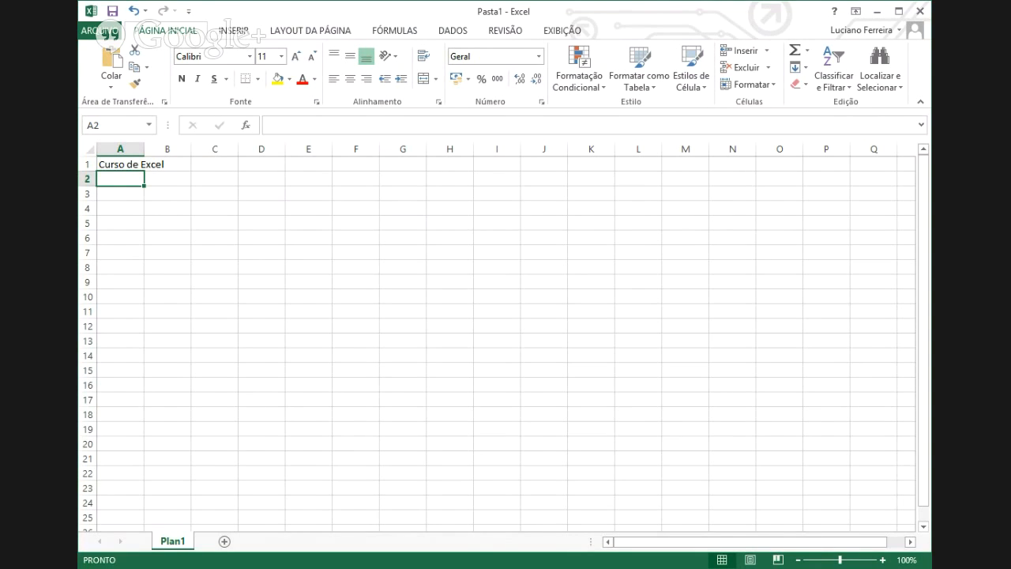
click(114, 164)
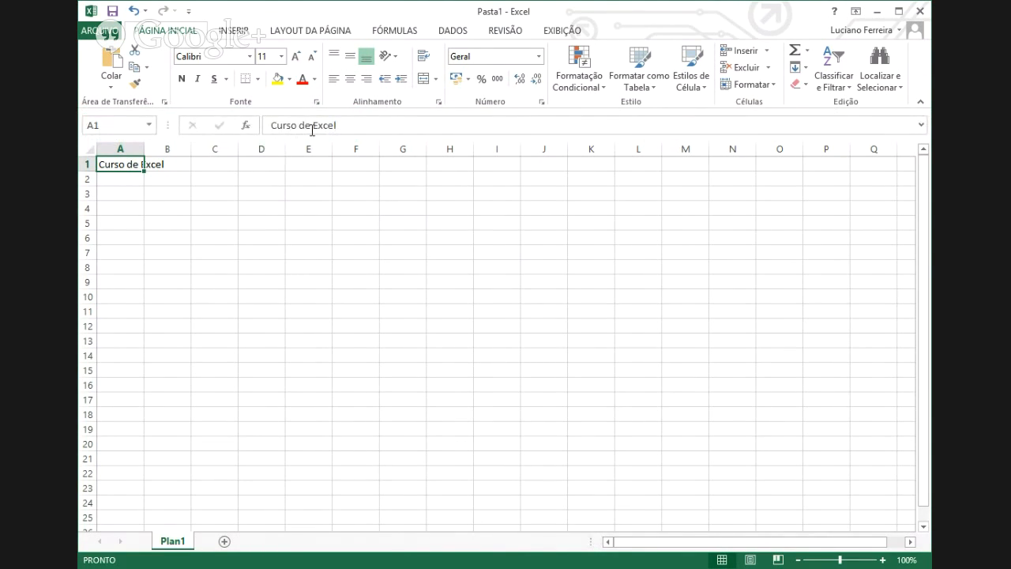
click(171, 162)
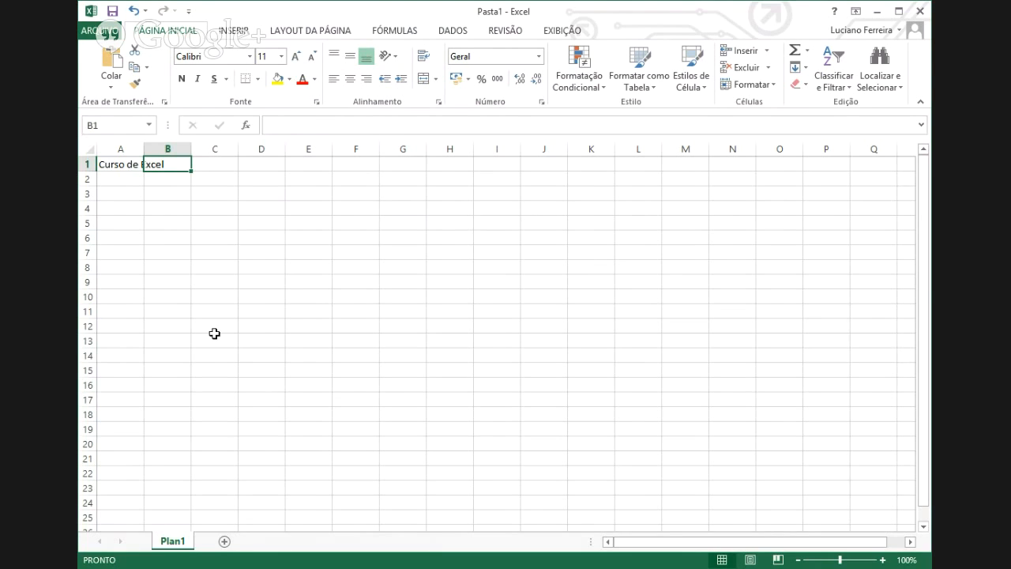
- Enter 2013 in cell B1 next to the course name
text(2013)
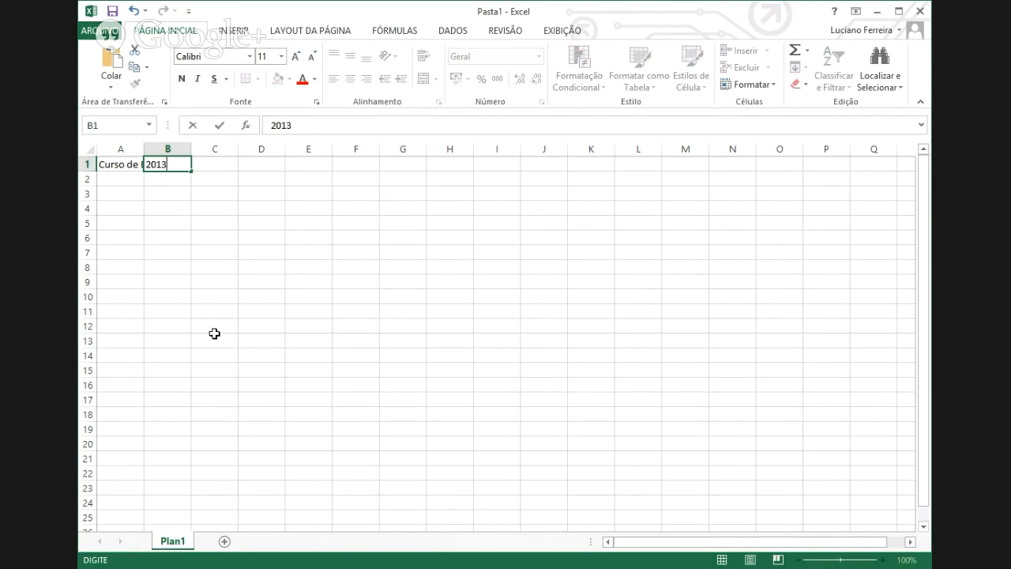
key(Return)
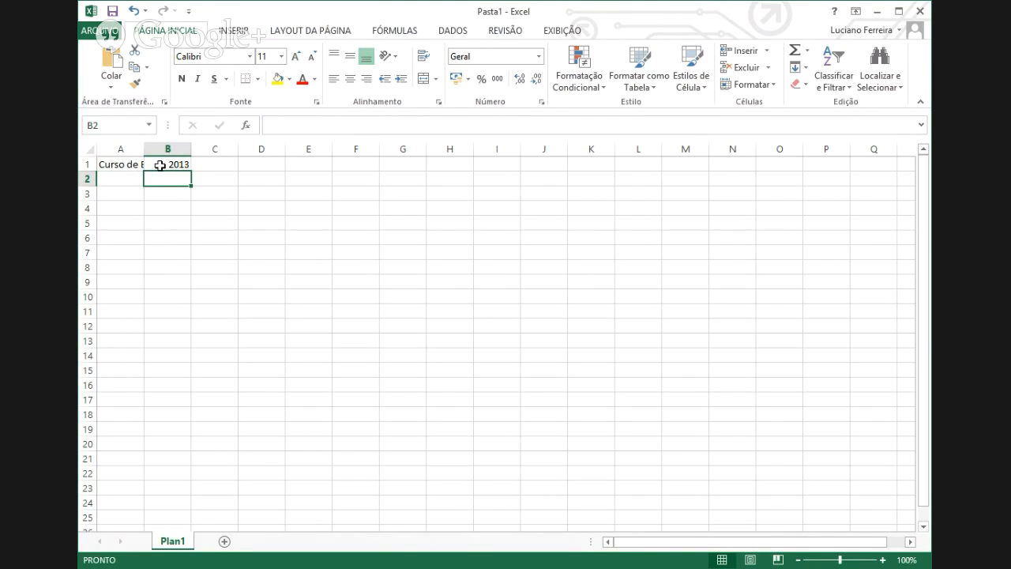
- Drag column A's border wider so 'Curso de Excel' fits, undoing a trial row-1 height change
click(140, 165)
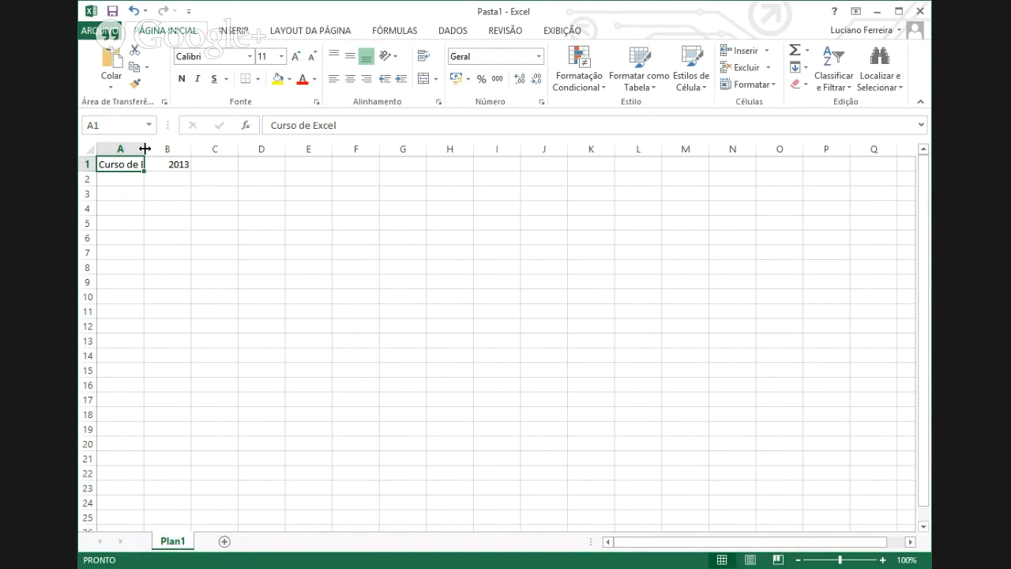
double_click(144, 148)
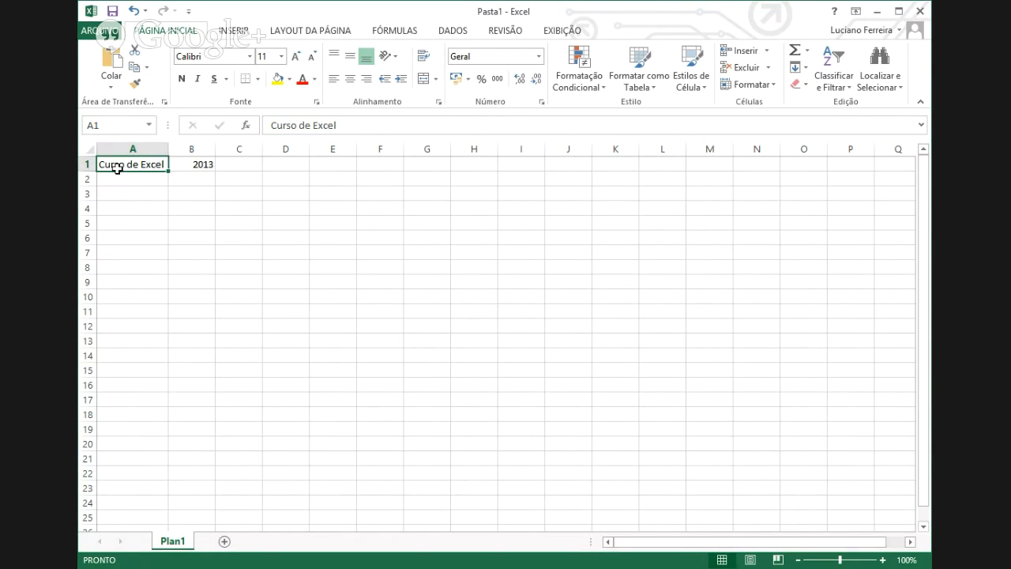
click(179, 166)
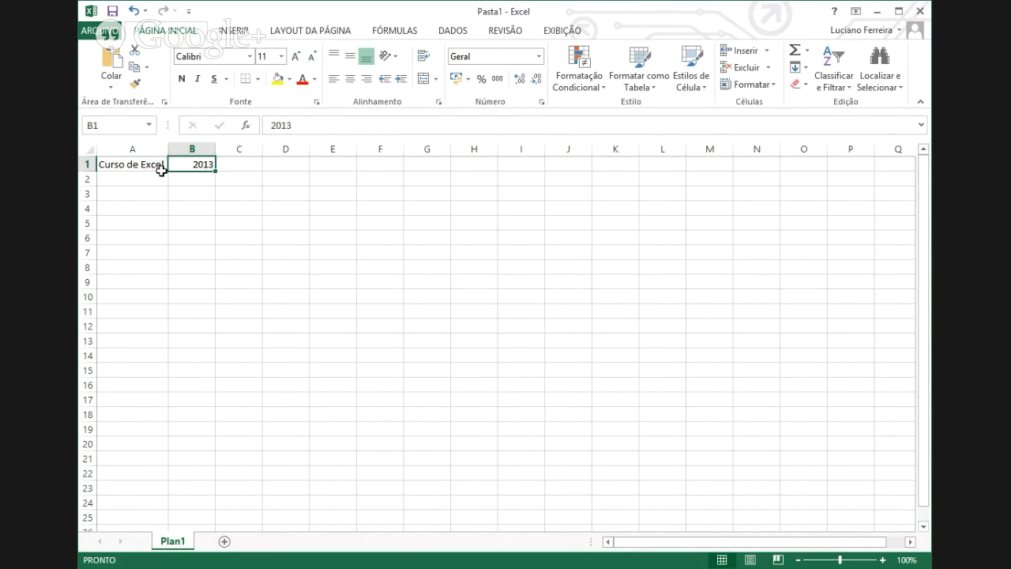
click(135, 13)
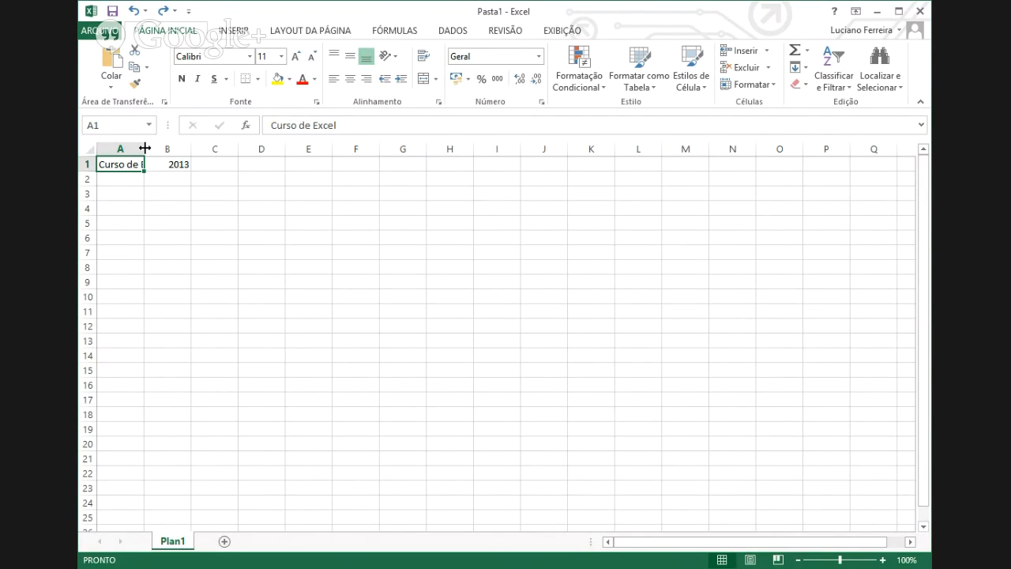
drag(146, 148, 186, 147)
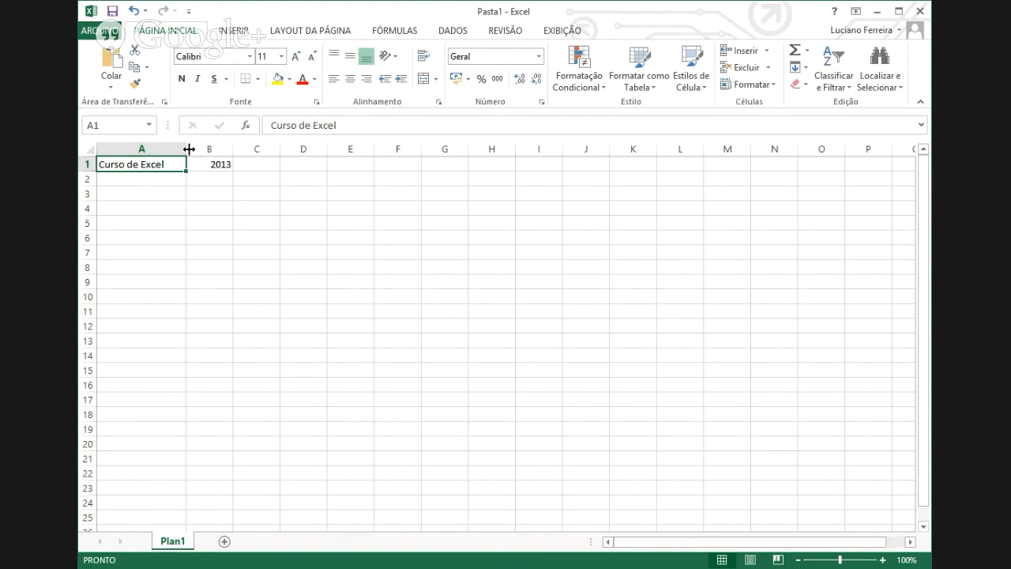
mouse_move(189, 149)
mouse_down()
mouse_move(172, 149)
mouse_move(186, 149)
mouse_up()
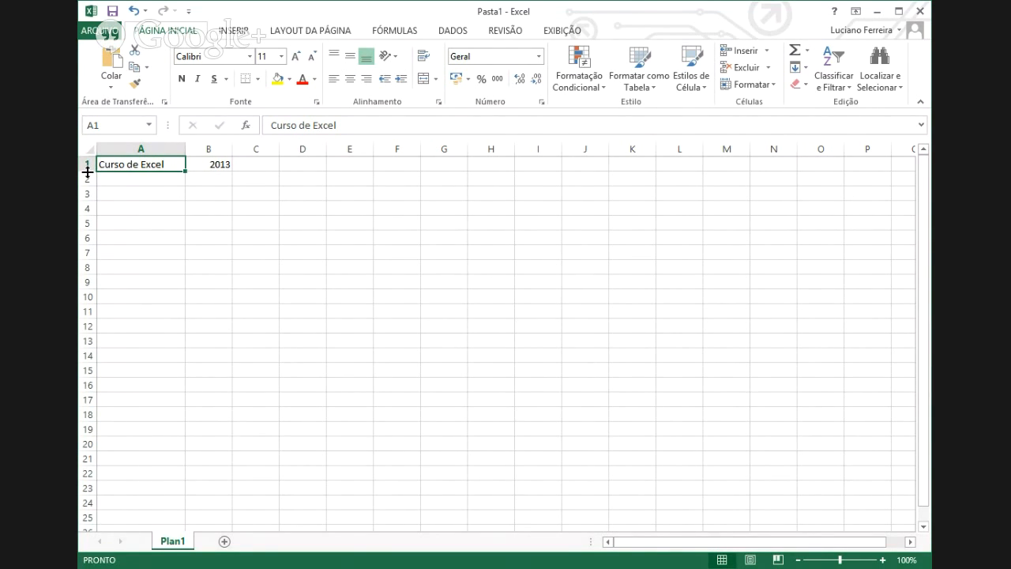
drag(88, 172, 88, 200)
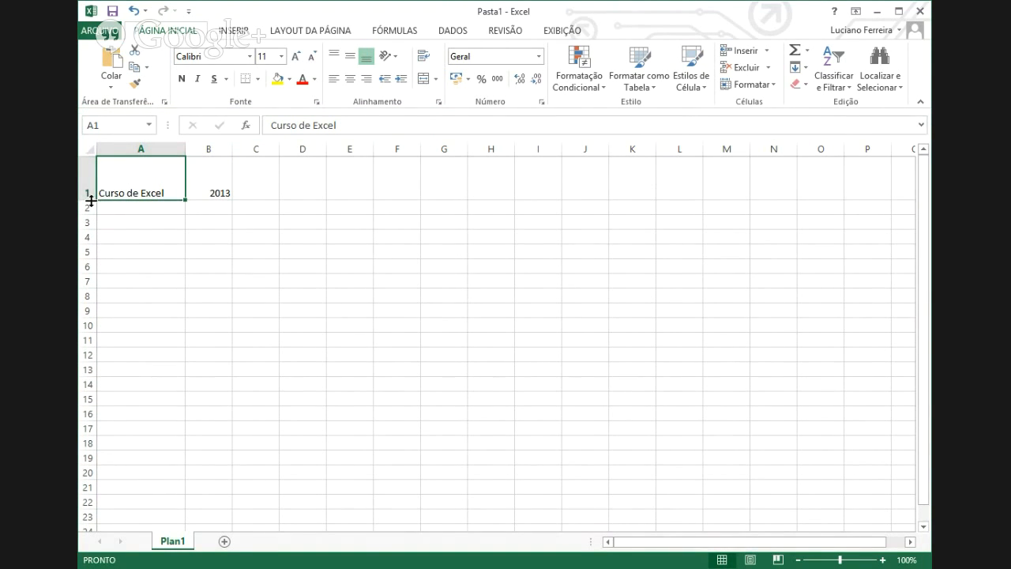
key(ctrl+z)
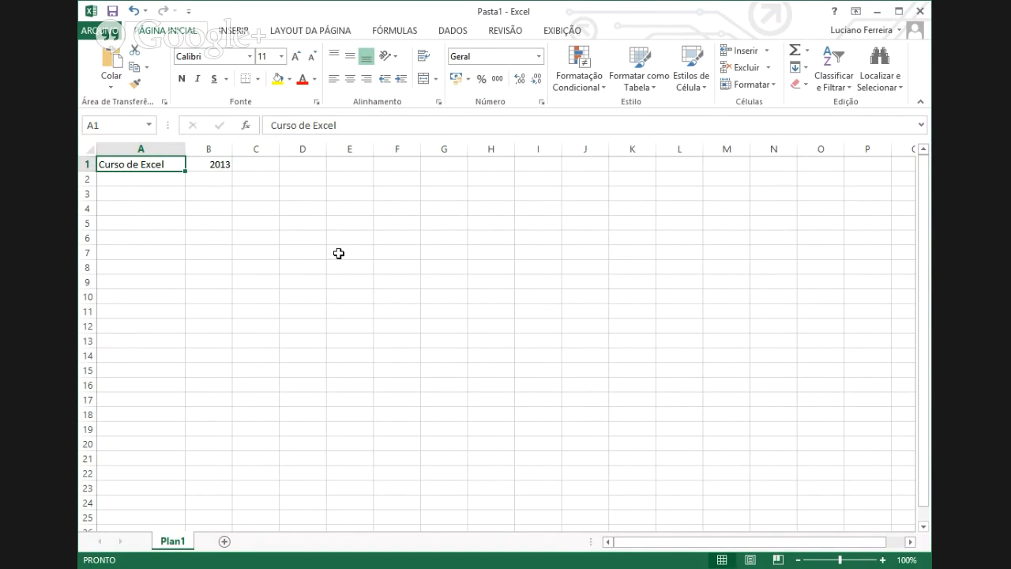
drag(133, 162, 201, 165)
click(148, 163)
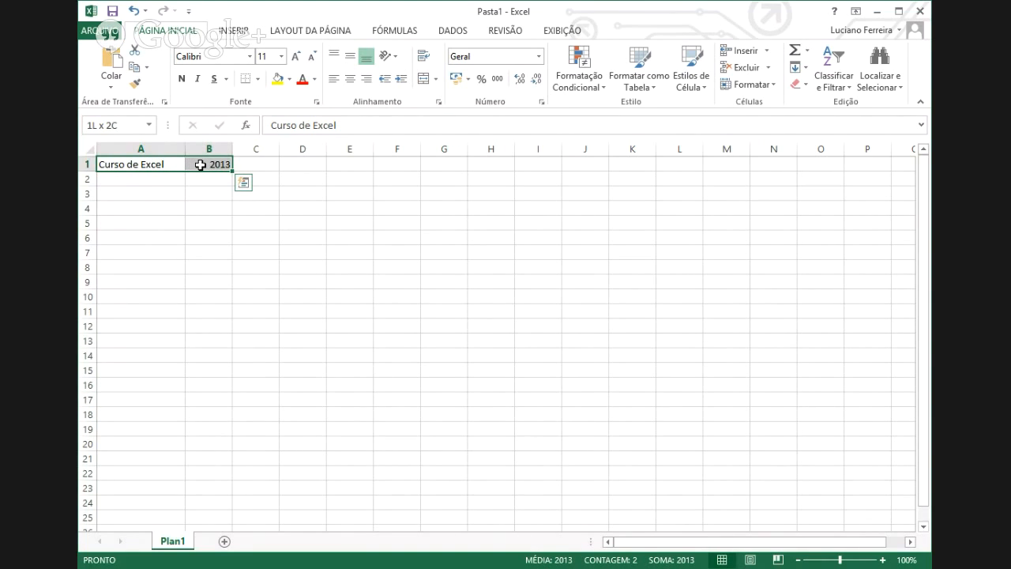
click(158, 164)
drag(158, 164, 147, 296)
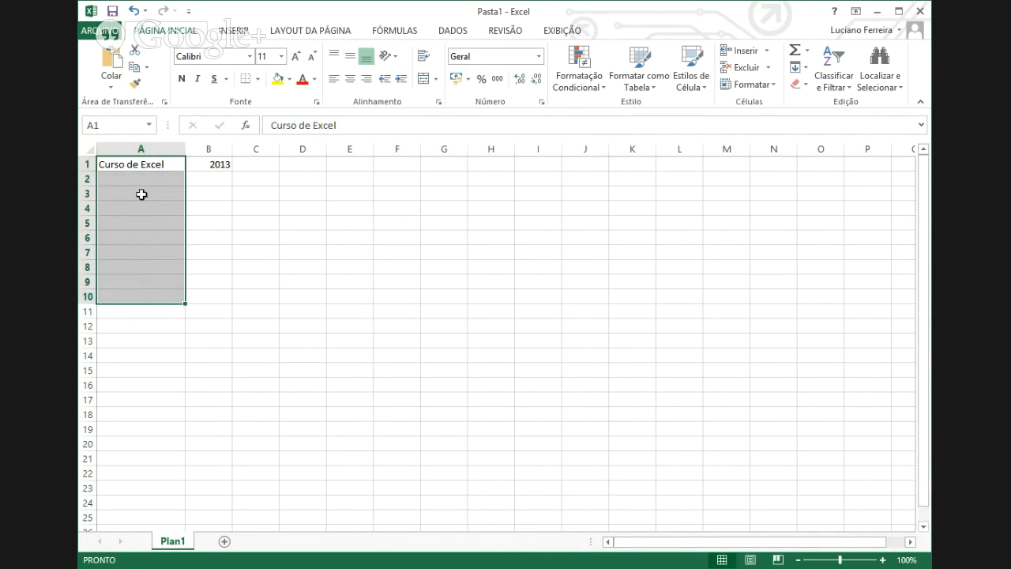
mouse_move(133, 163)
mouse_down()
mouse_move(133, 296)
mouse_move(142, 166)
mouse_up()
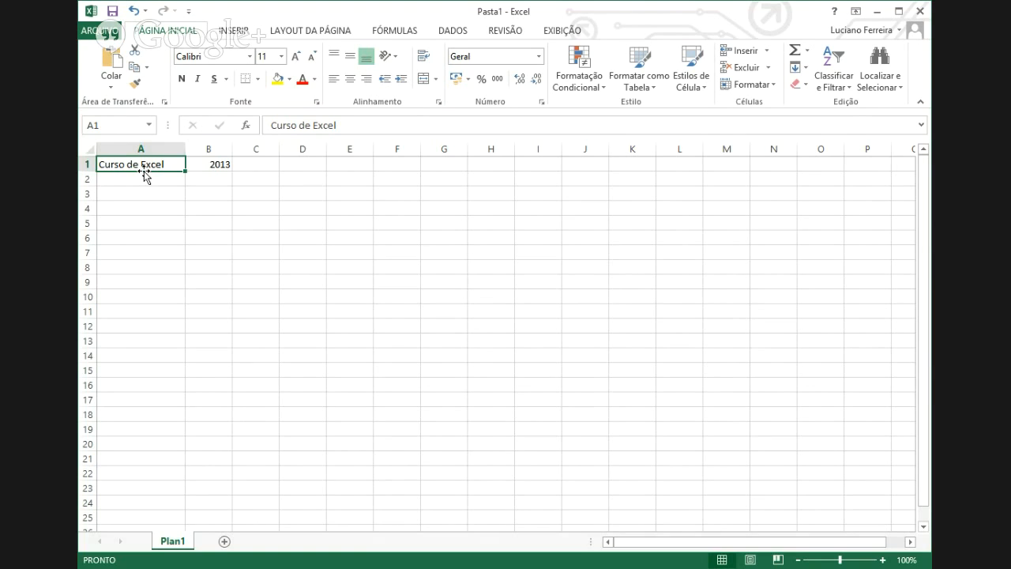
drag(145, 171, 145, 172)
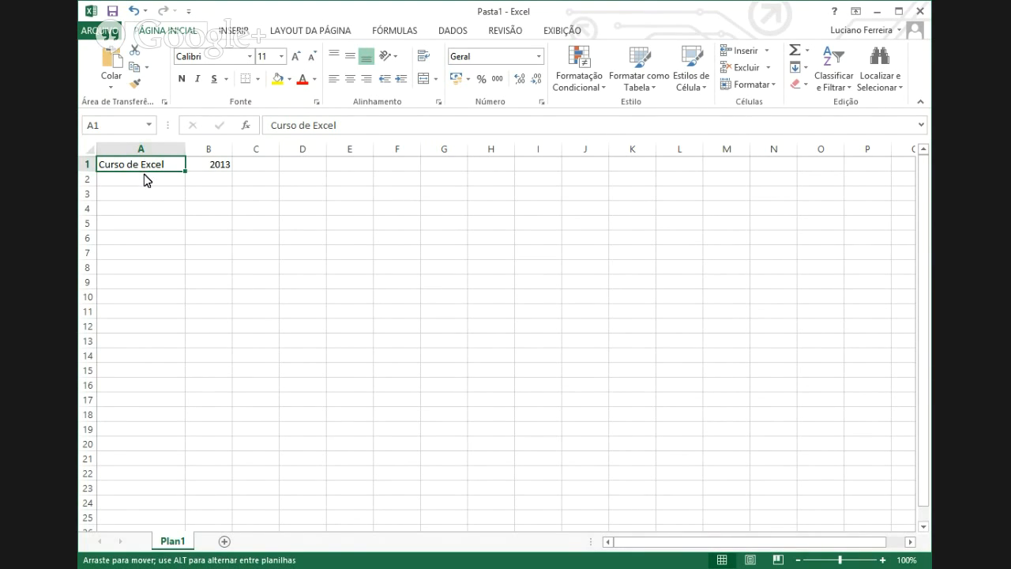
drag(144, 174, 143, 271)
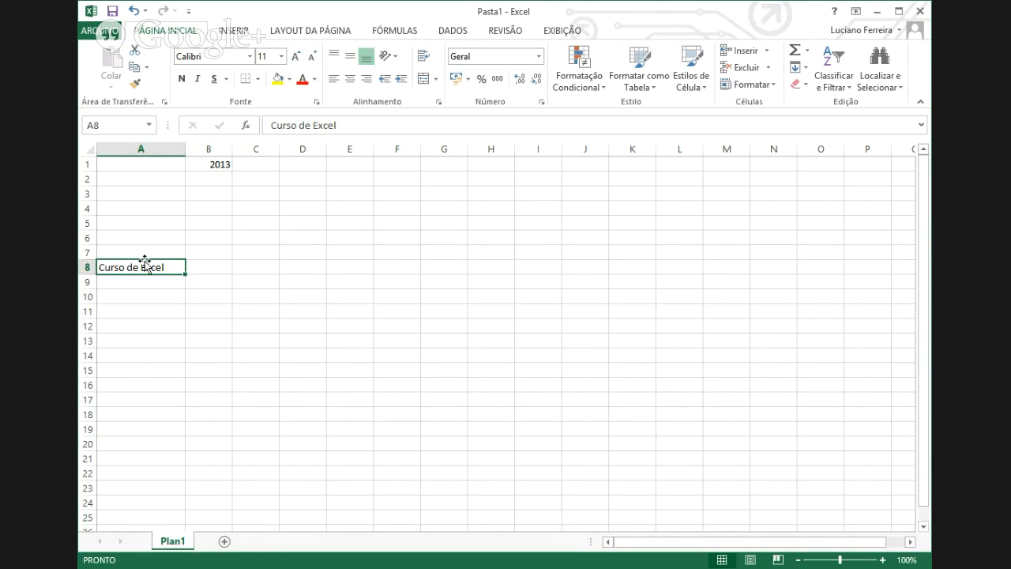
drag(145, 264, 140, 159)
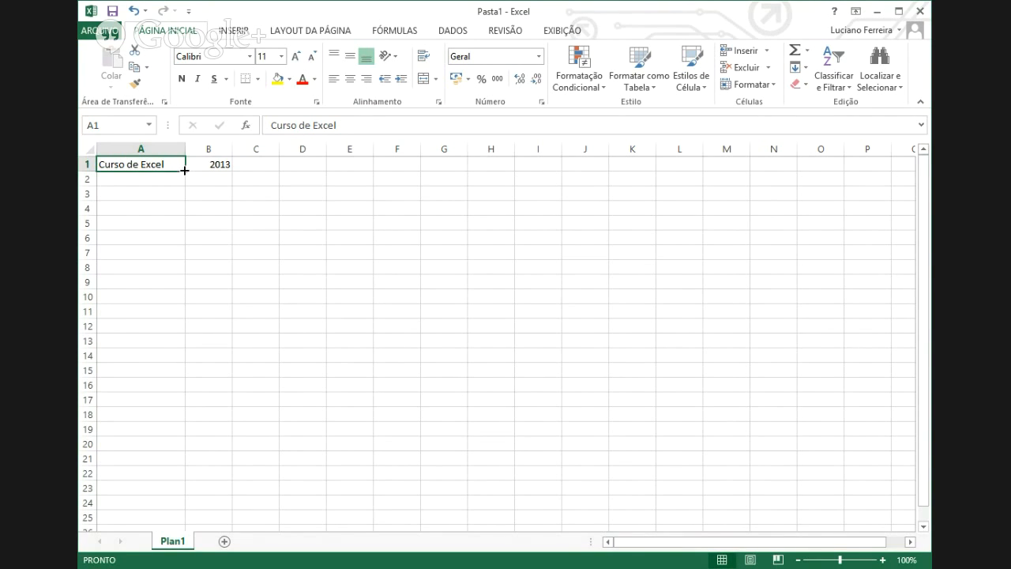
- Fill 'Curso de Excel' down to A12 and 2013 down to B12 with the fill handle
drag(184, 170, 184, 332)
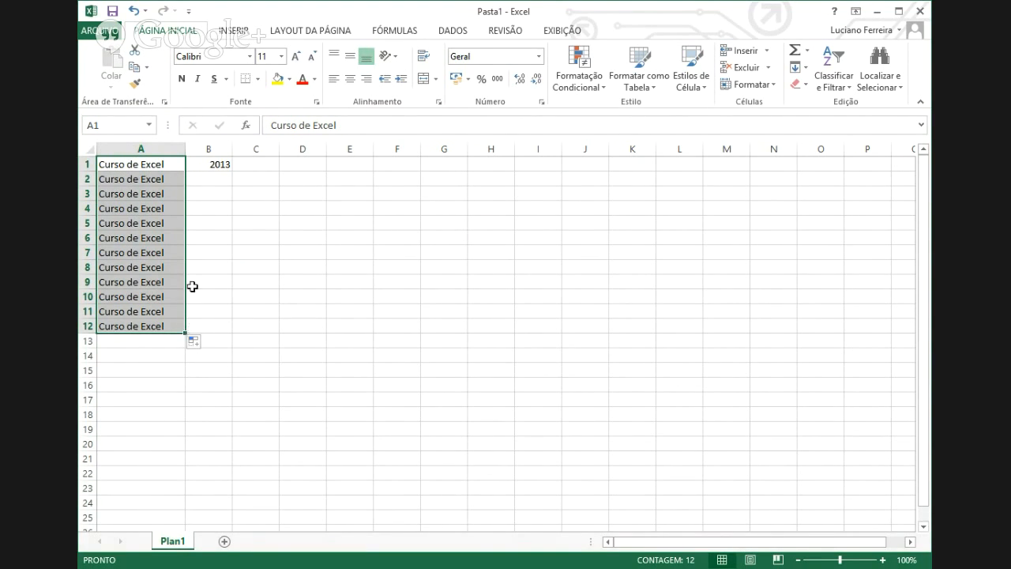
click(209, 166)
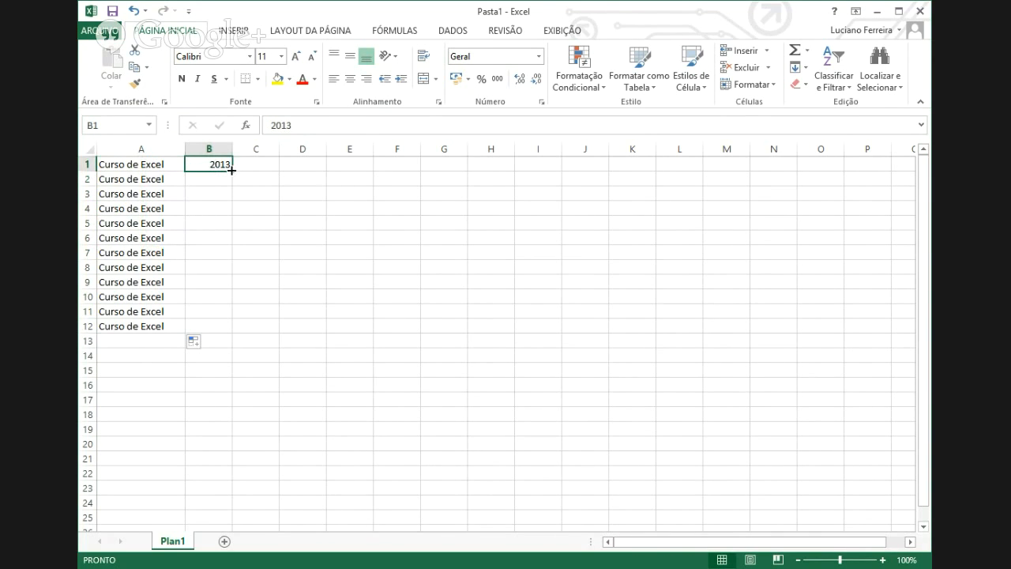
drag(232, 170, 232, 333)
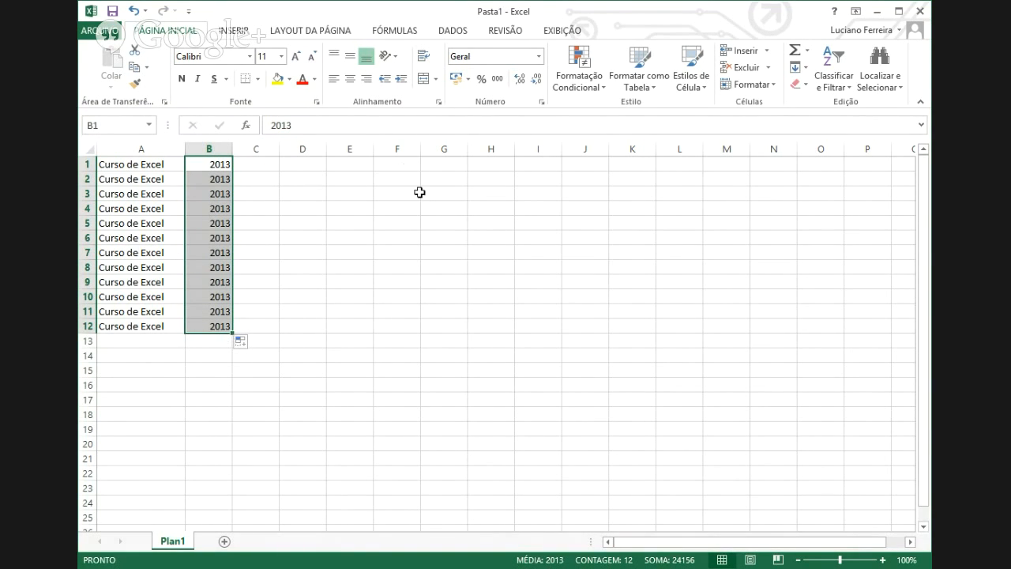
click(353, 165)
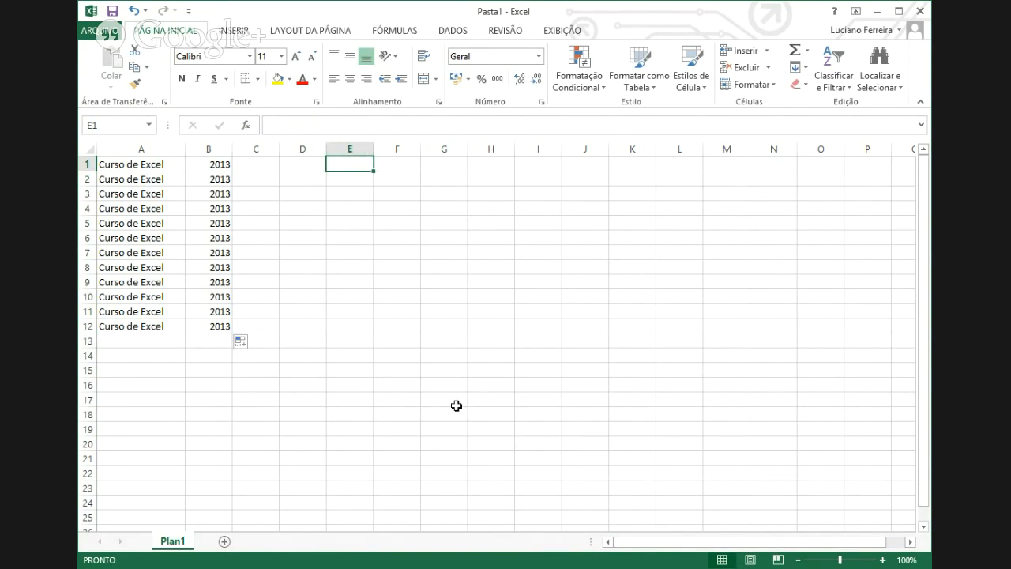
- Enter 1 and 2 in E1:E2 and extend the series down to E17
text(1)
key(Return)
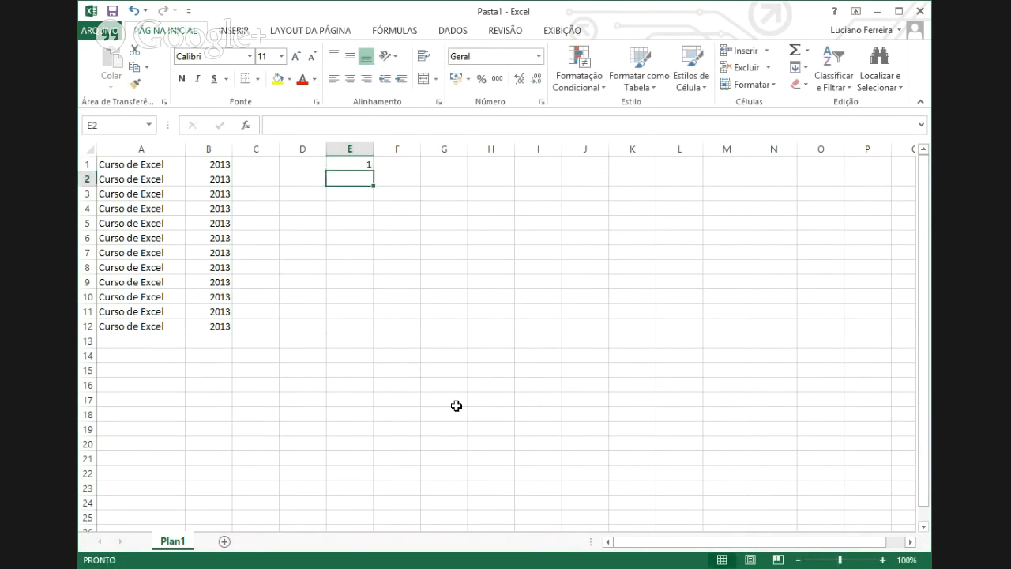
text(2)
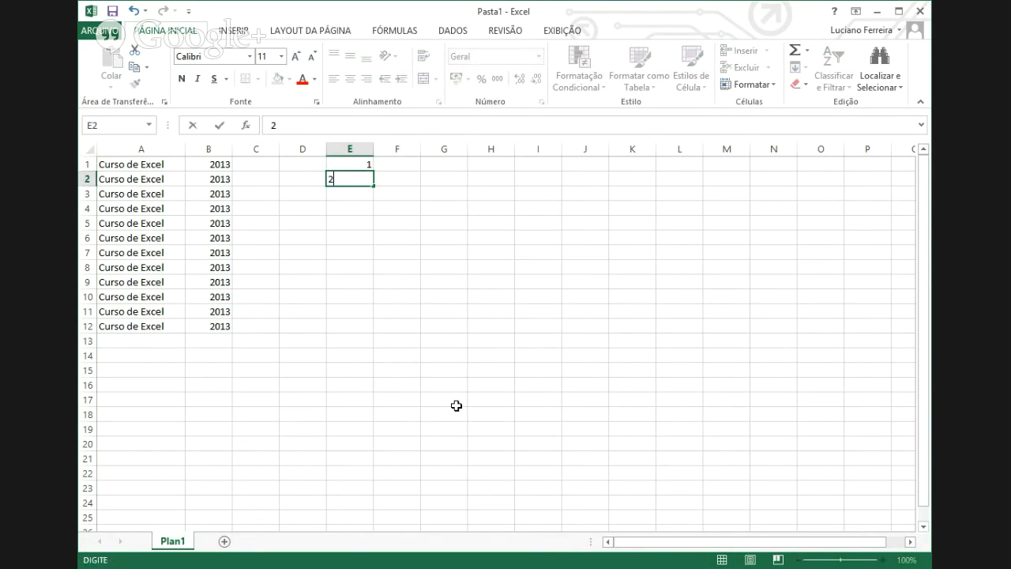
key(Return)
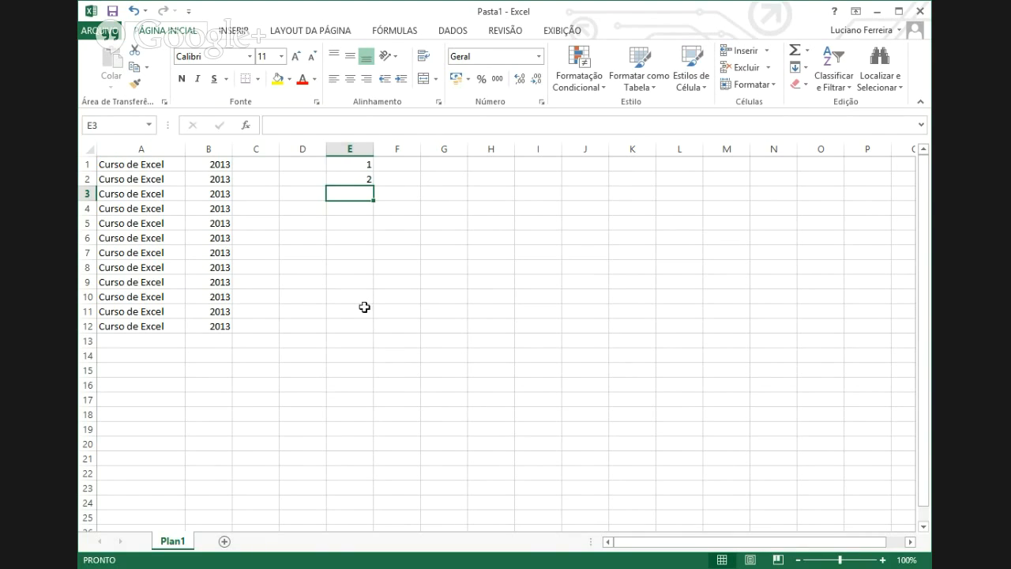
drag(346, 164, 348, 174)
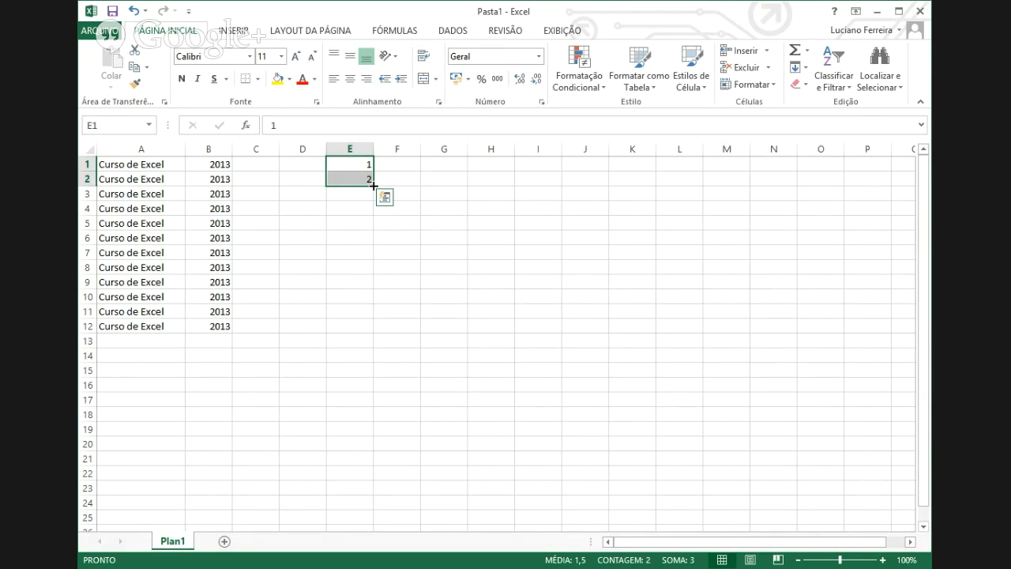
drag(373, 185, 369, 299)
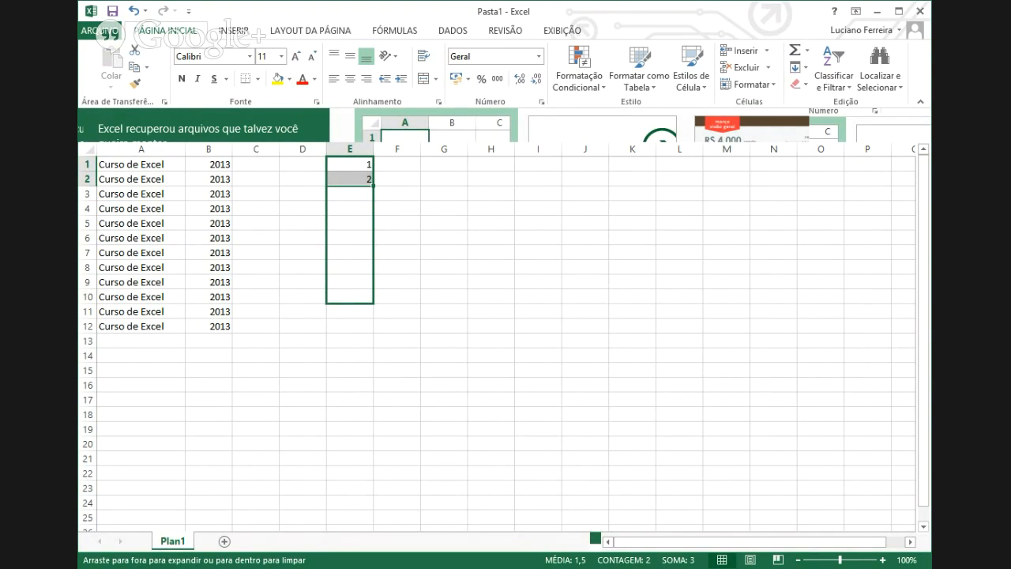
drag(371, 302, 377, 408)
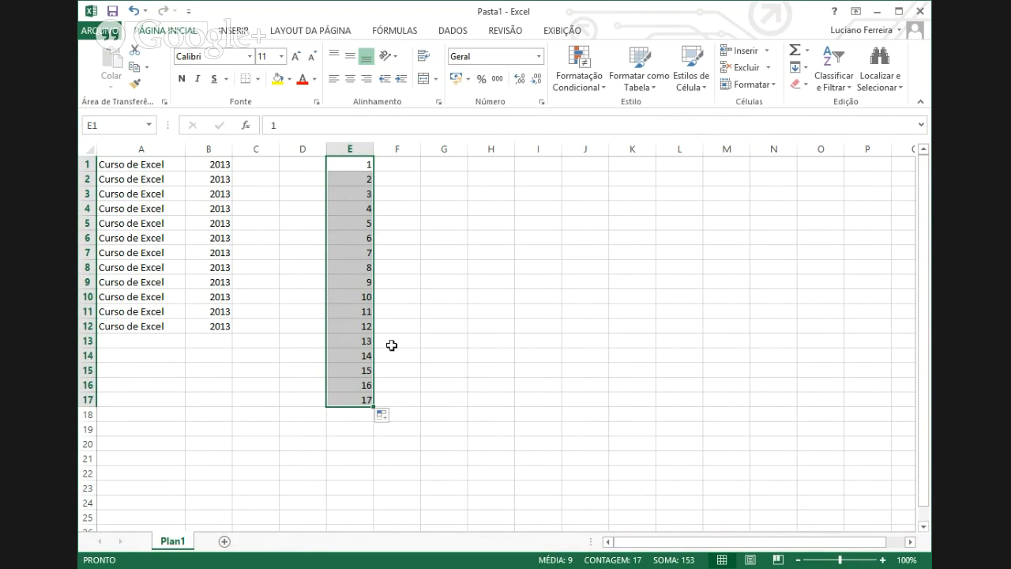
click(393, 158)
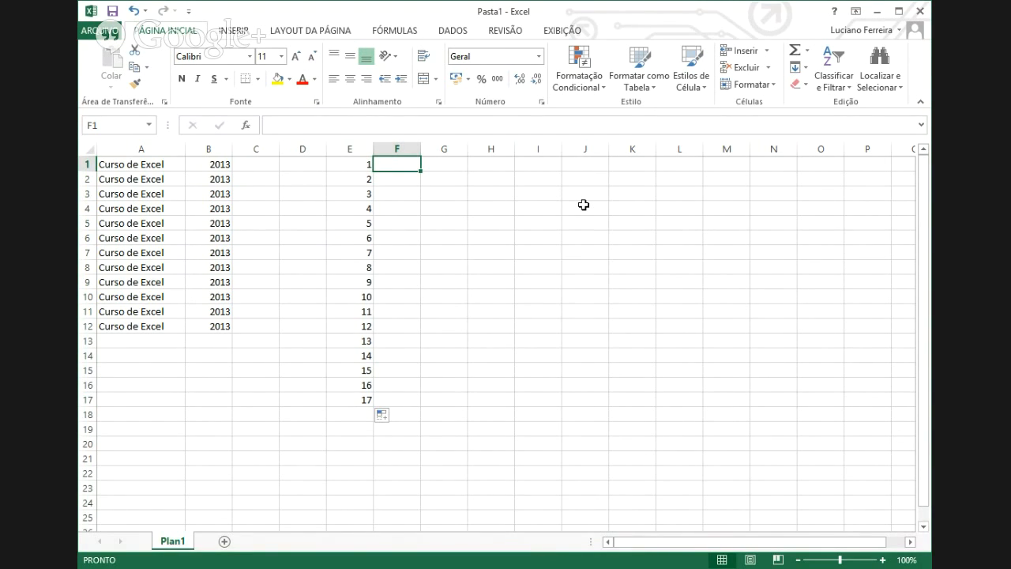
- Enter 2 and 4 in F1:F2 and fill the even series down to F17
text(2)
key(Return)
text(4)
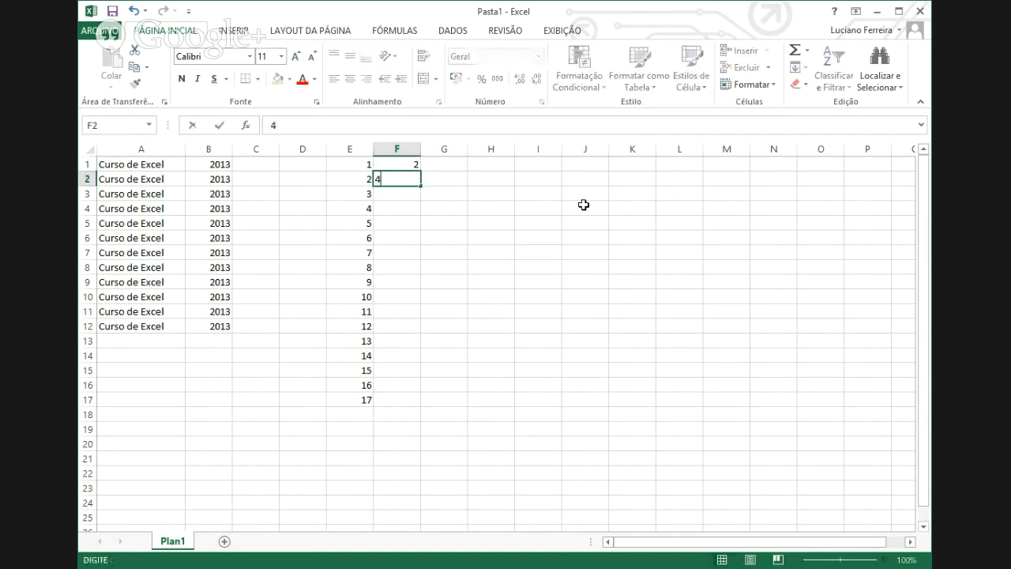
key(Return)
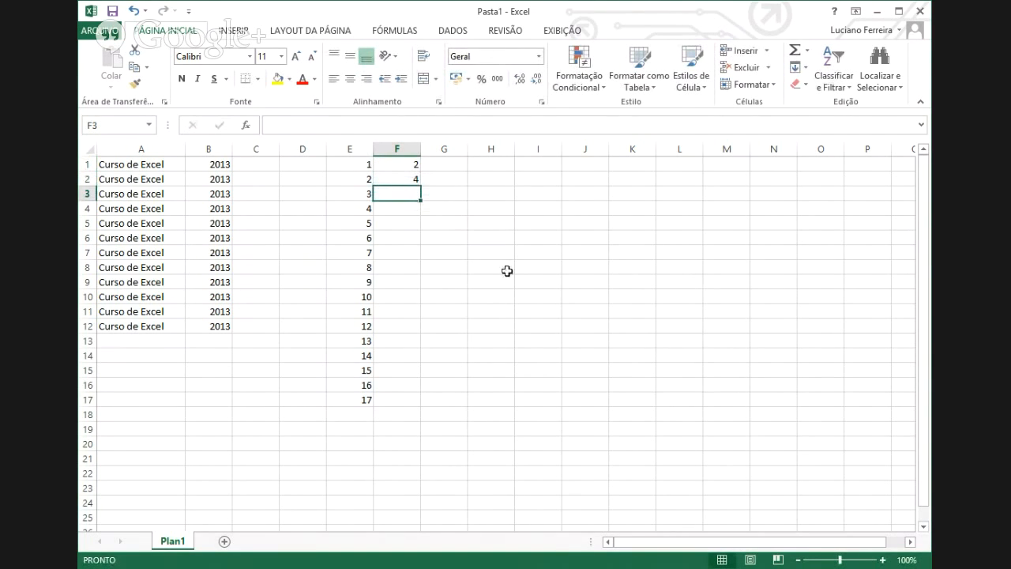
drag(398, 164, 423, 406)
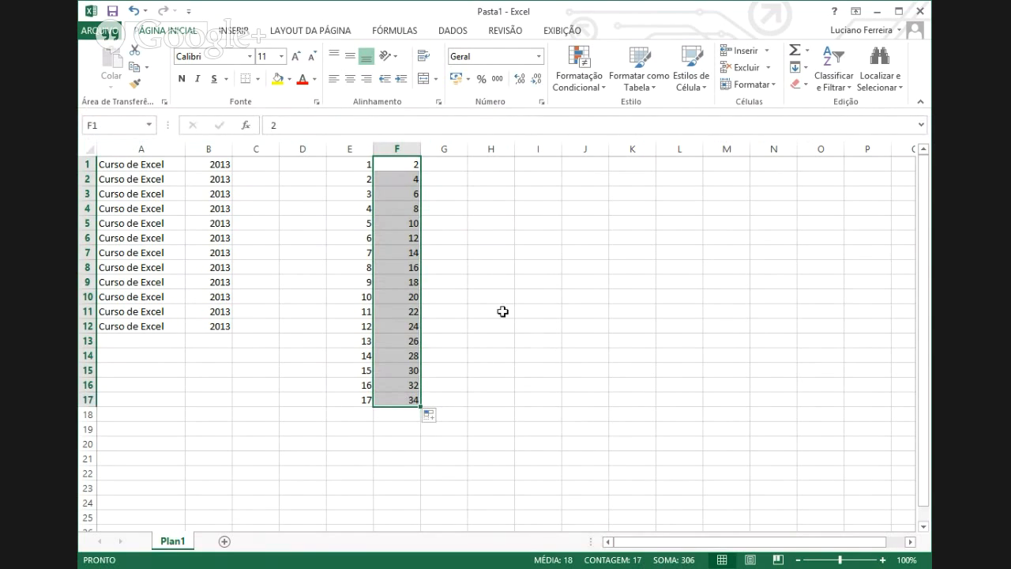
- Check the filled even numbers by selecting cells down column F
click(461, 179)
click(407, 163)
click(410, 178)
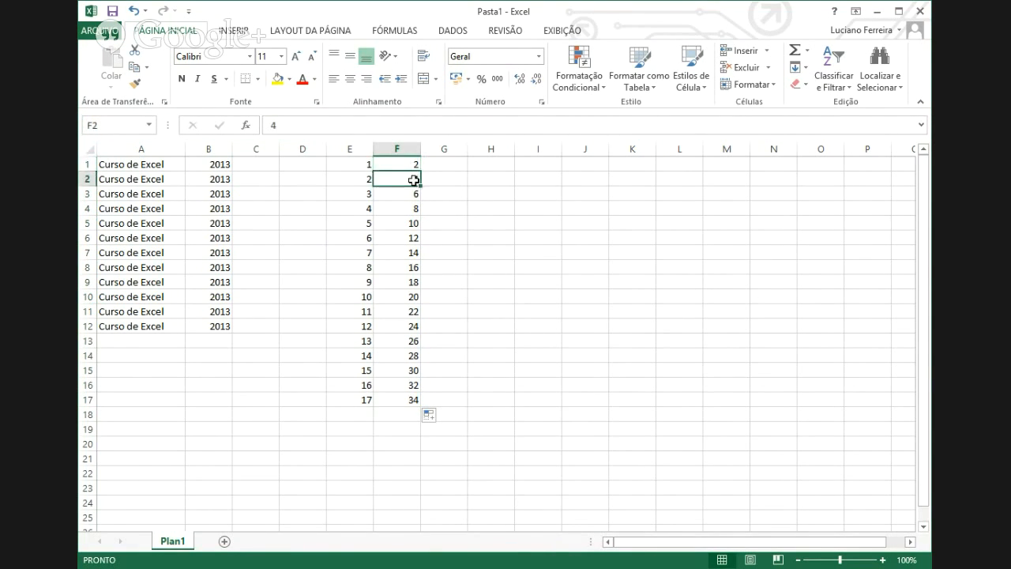
click(404, 198)
click(405, 209)
click(403, 224)
click(404, 252)
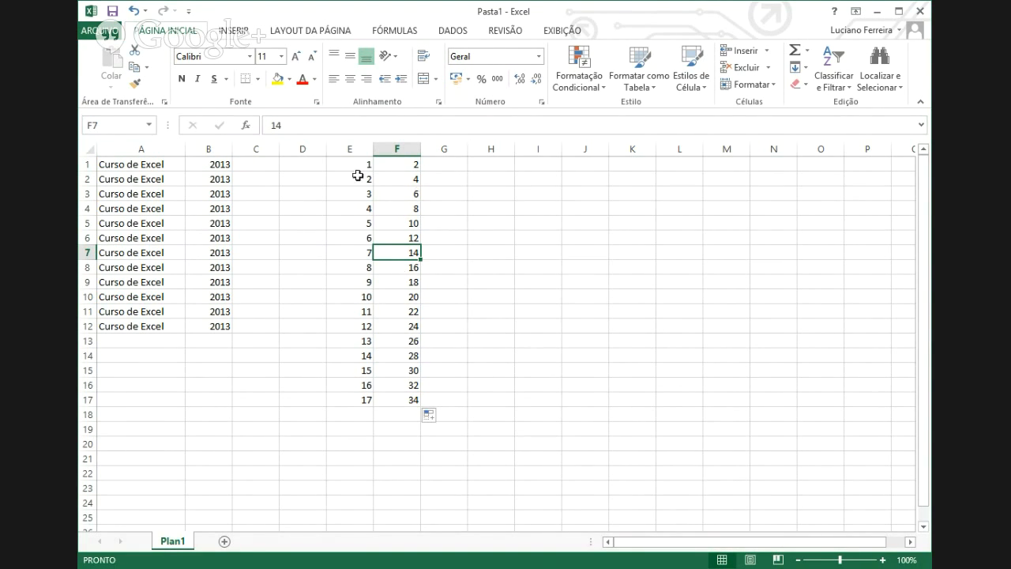
- Enter 1, 2 and 3 in cells D1, D2 and D3
click(300, 166)
text(1)
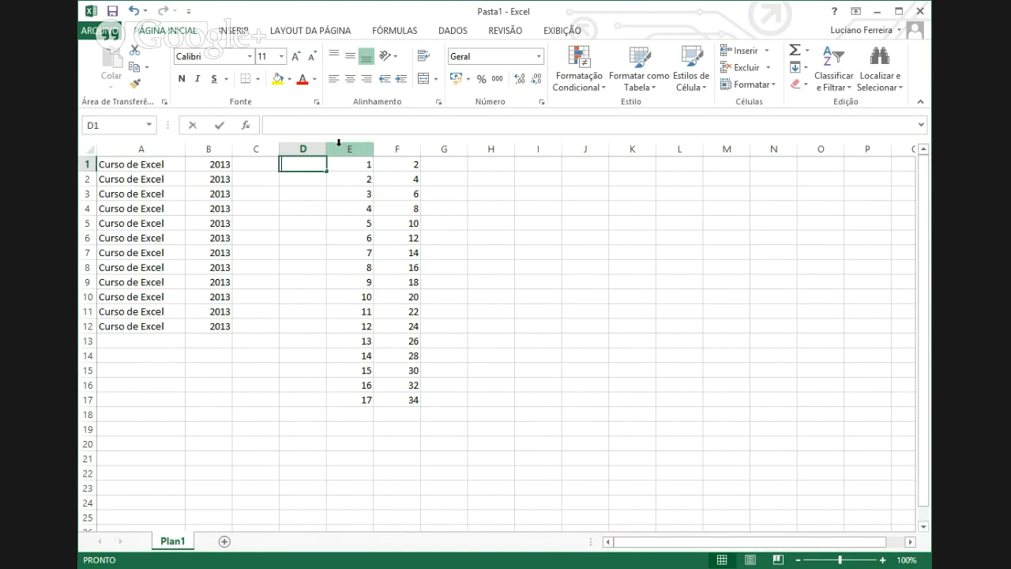
key(Return)
text(2)
key(Return)
text(3)
key(Return)
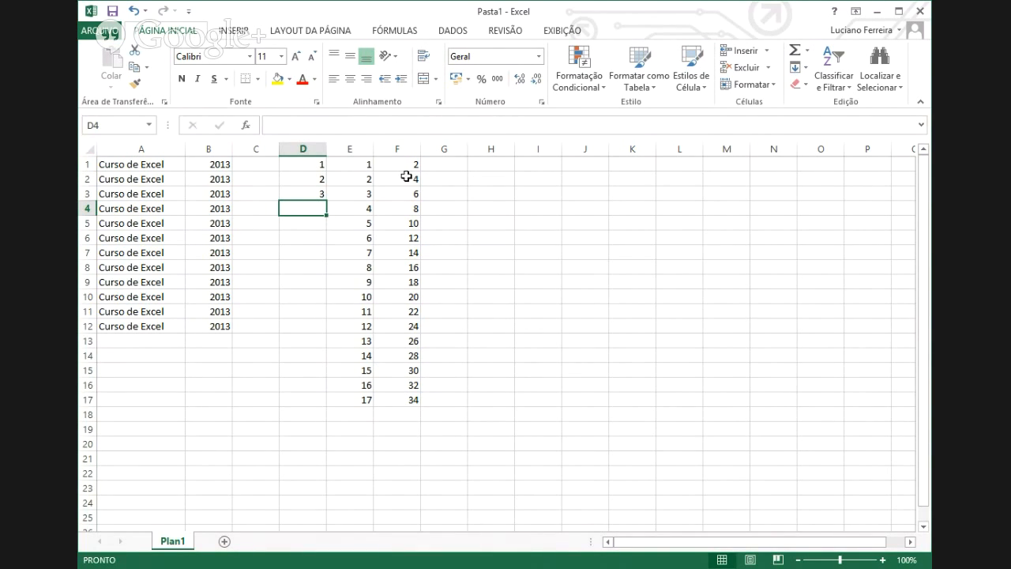
- Select the course rows A2:B12 and enter then cancel editing of cell A2
click(124, 178)
drag(124, 179, 213, 325)
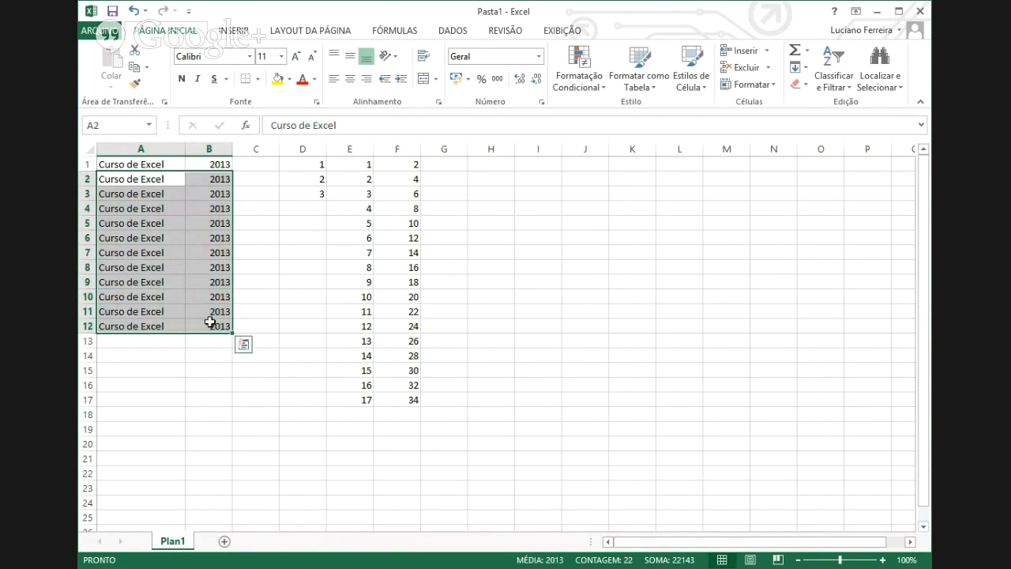
click(214, 195)
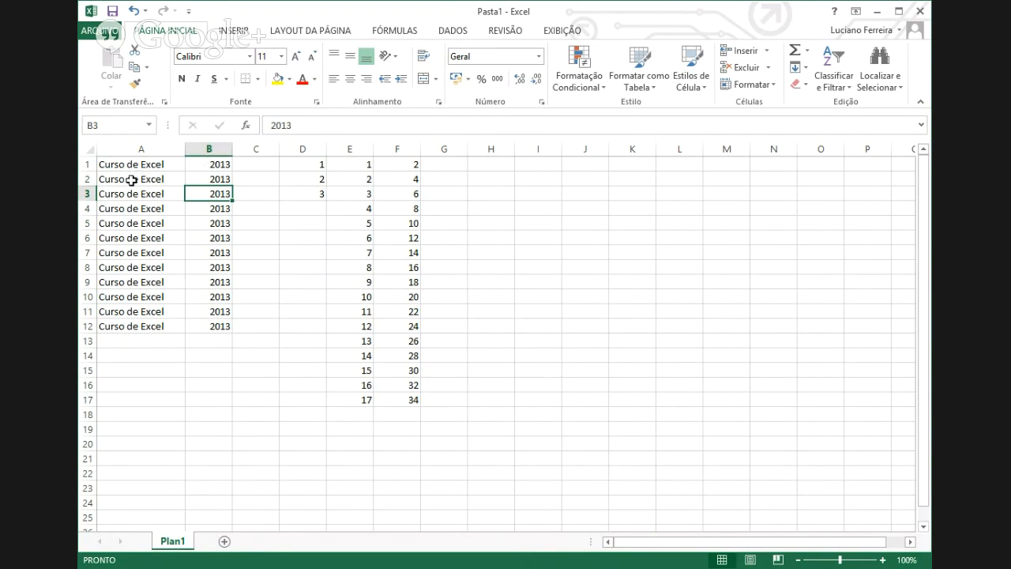
drag(131, 180, 218, 324)
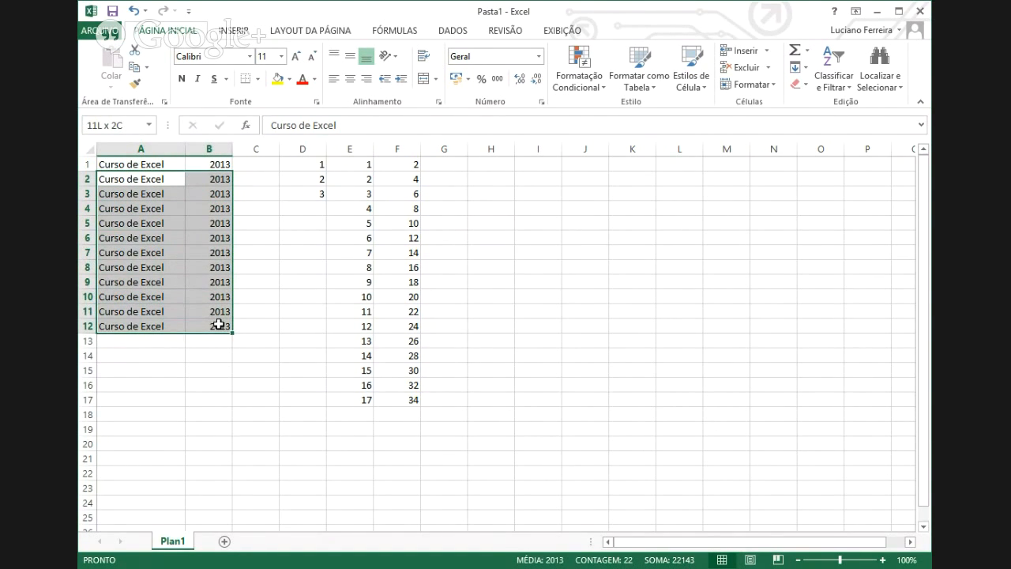
drag(218, 324, 218, 324)
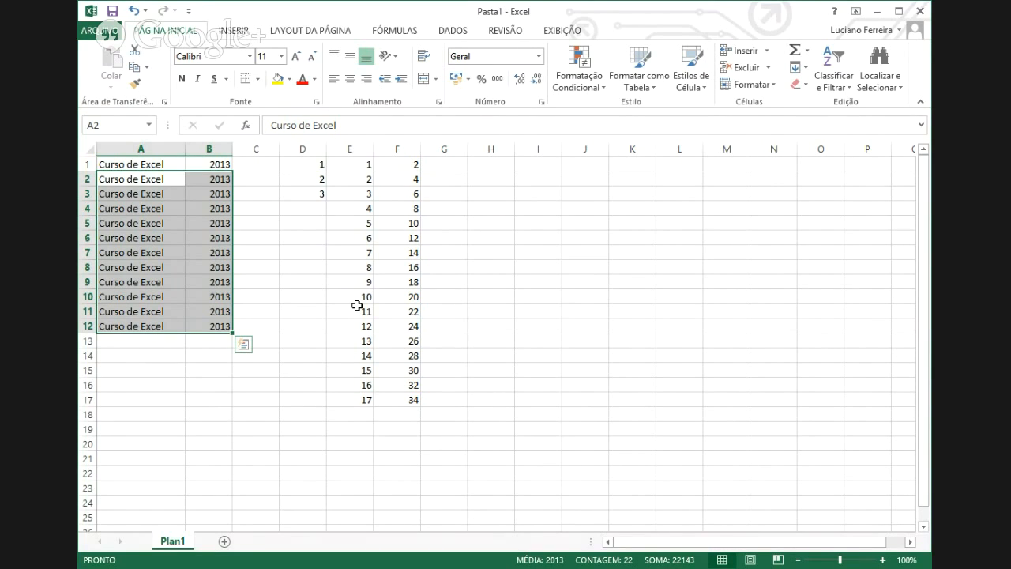
key(F2)
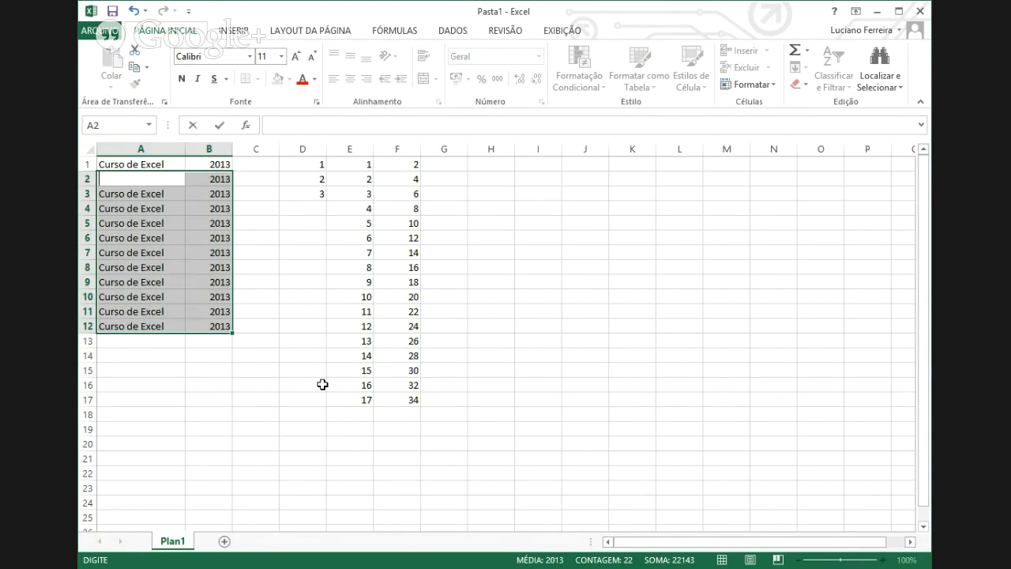
key(Escape)
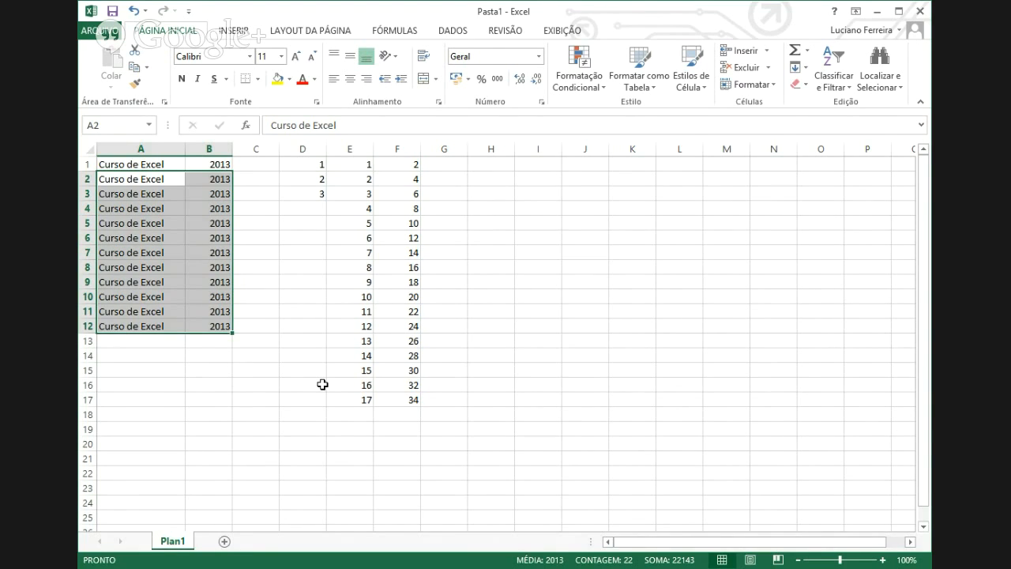
key(Delete)
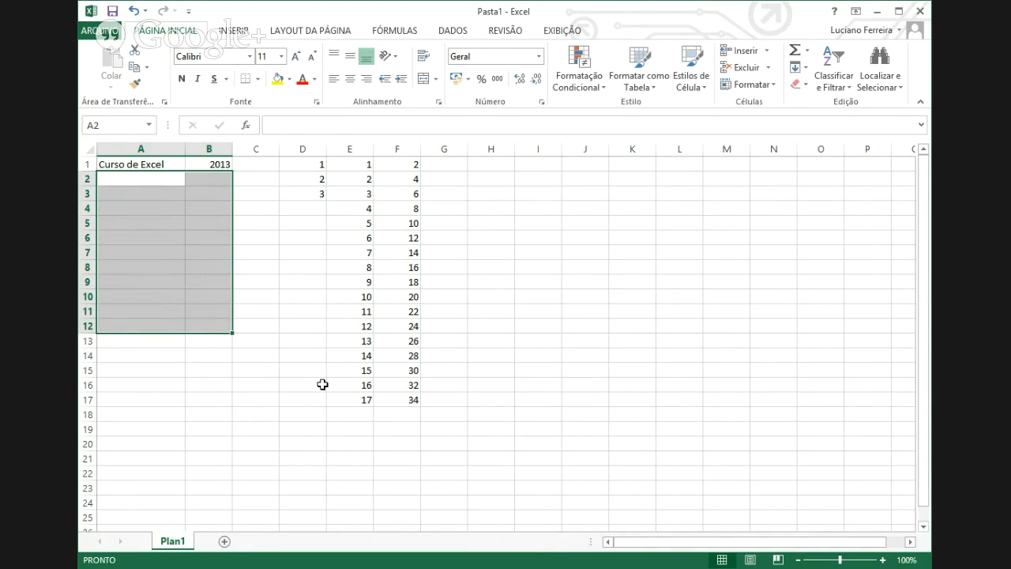
click(305, 325)
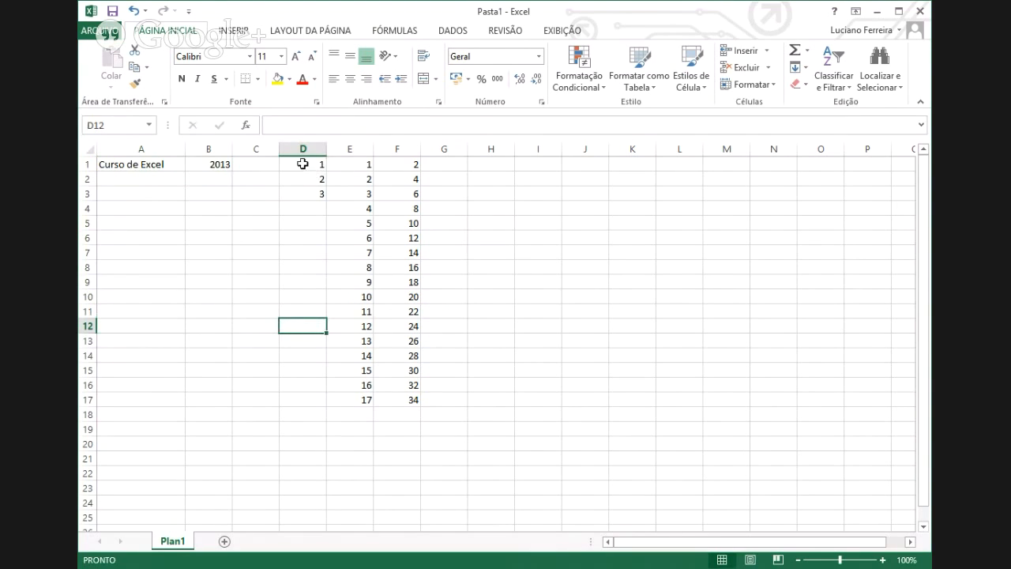
drag(302, 164, 412, 399)
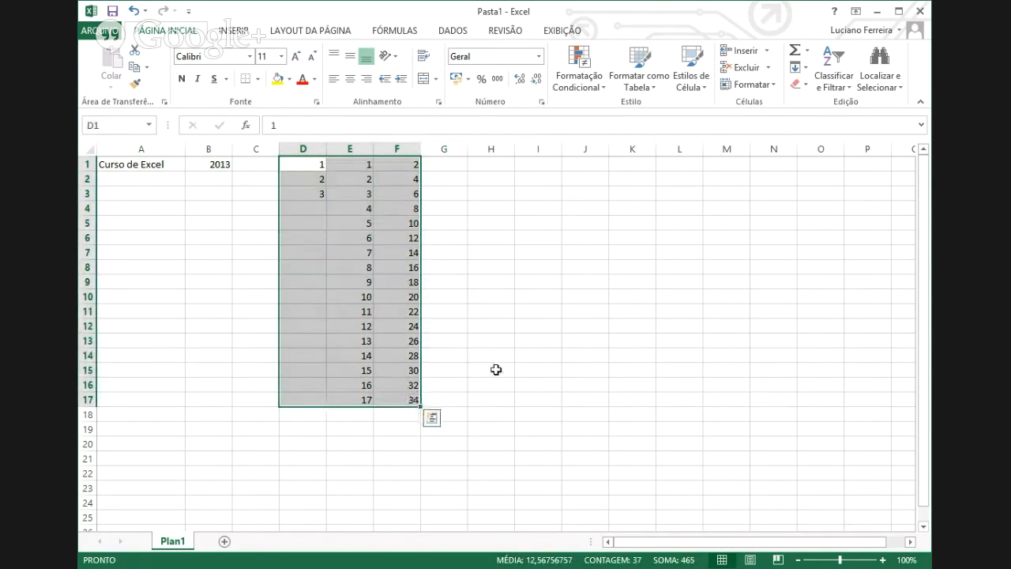
key(Delete)
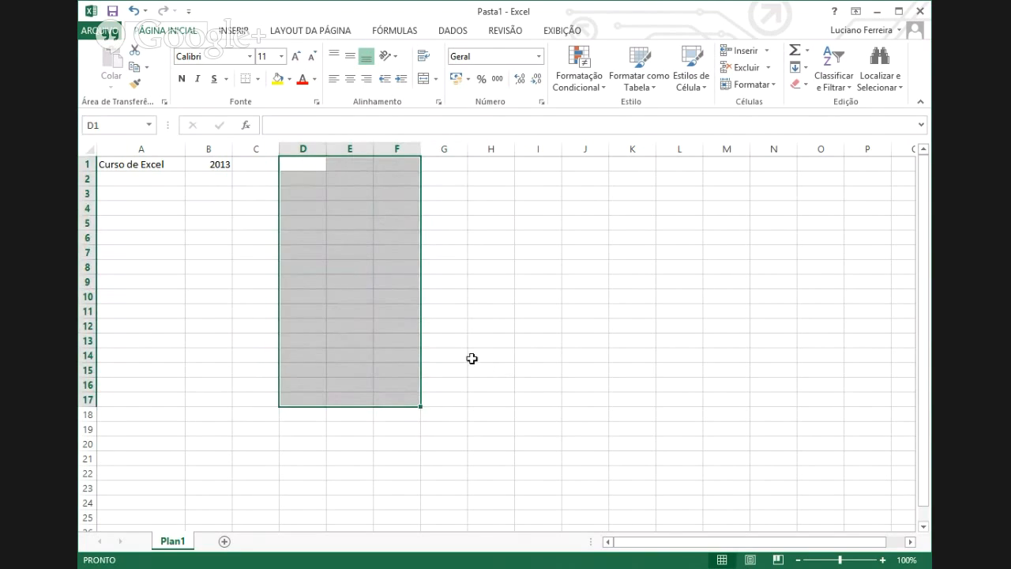
click(472, 358)
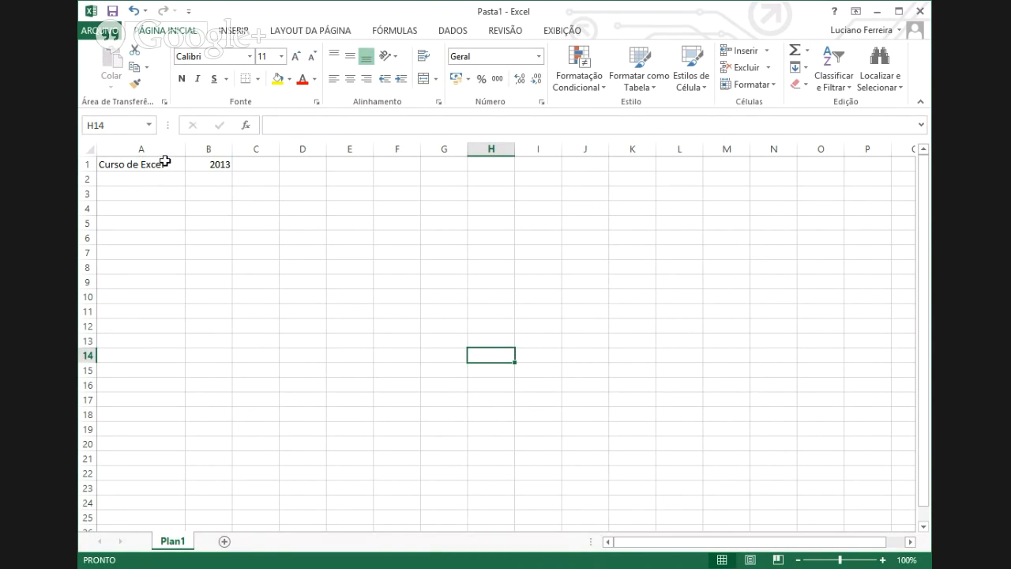
click(202, 165)
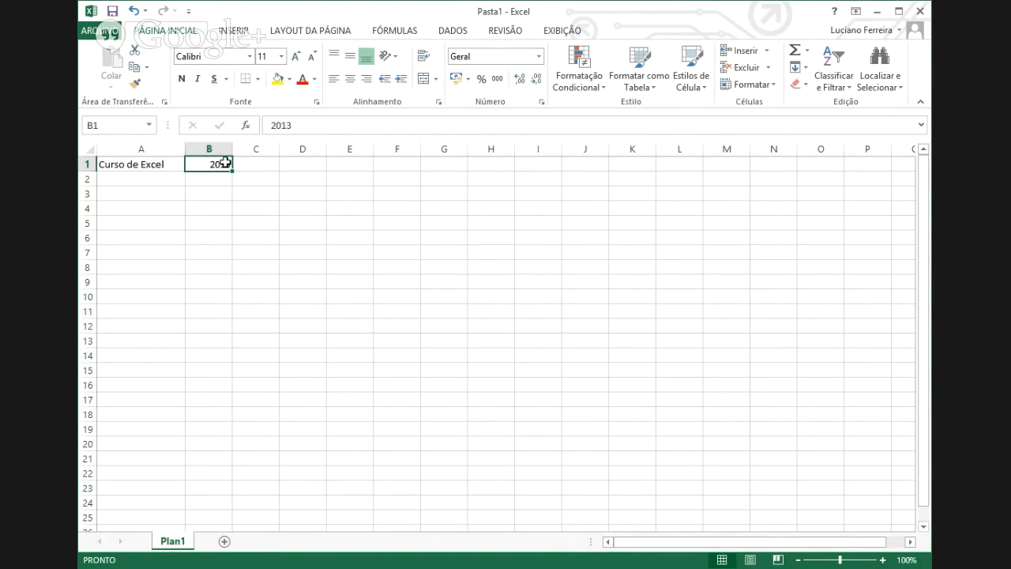
click(161, 163)
drag(160, 163, 188, 181)
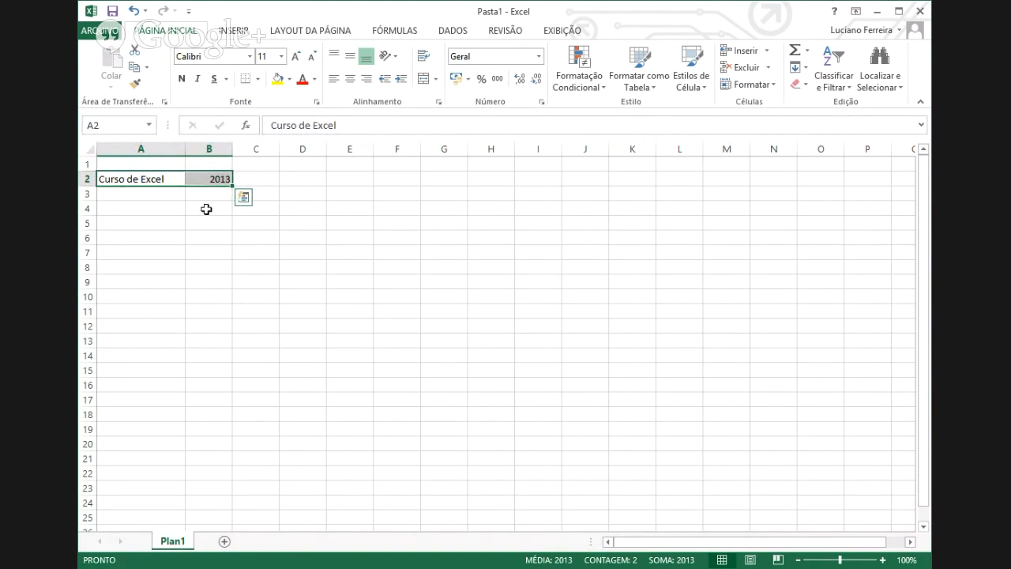
click(138, 13)
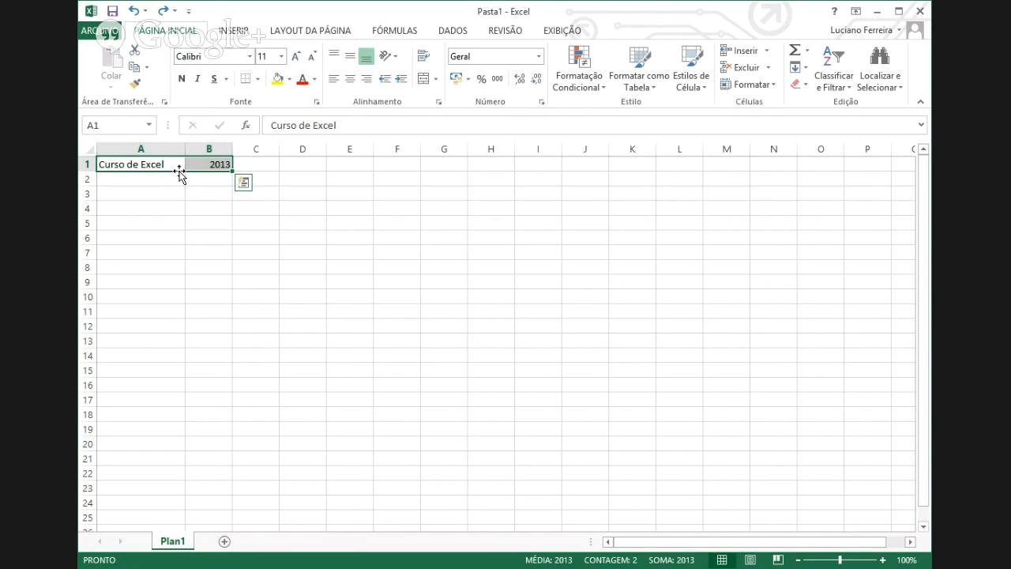
drag(180, 171, 181, 179)
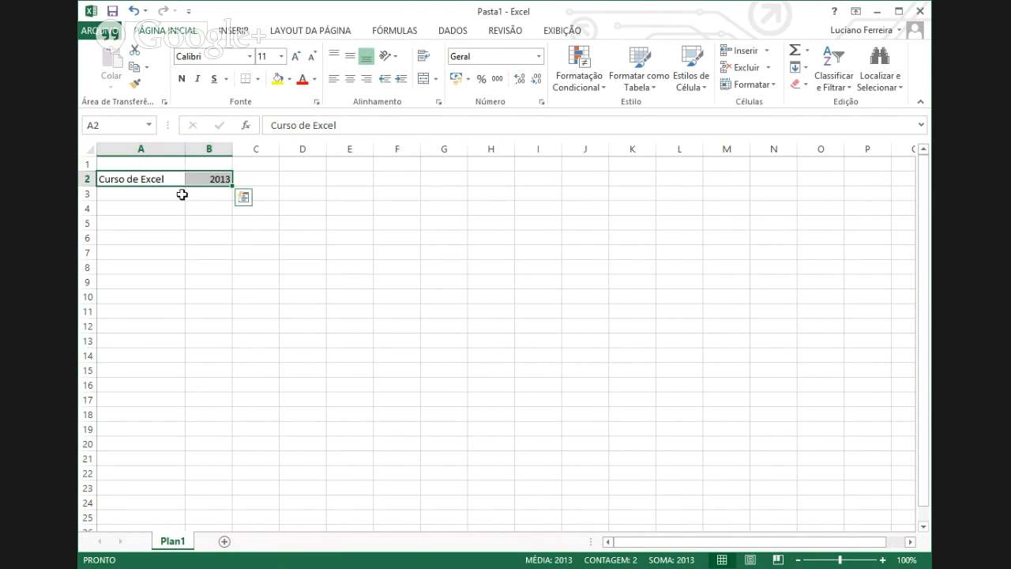
click(137, 13)
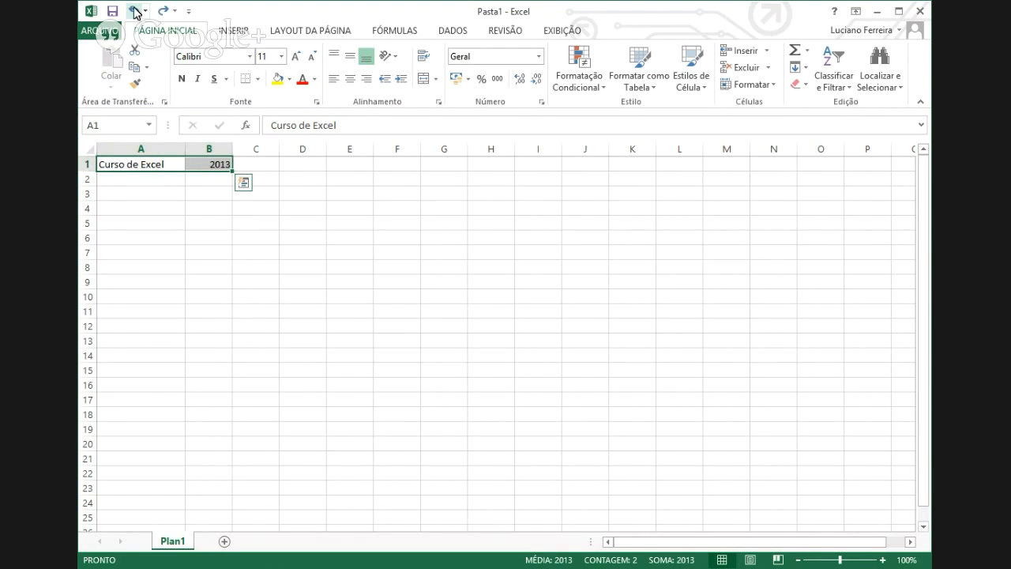
click(302, 352)
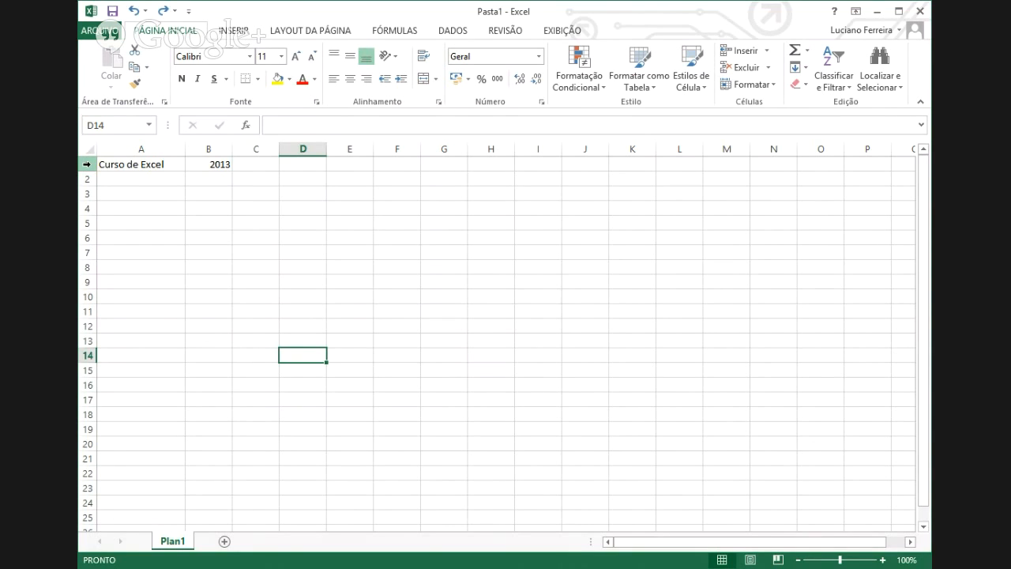
- Insert a blank row above the data and enter the heading 'Curso' in A1
click(87, 163)
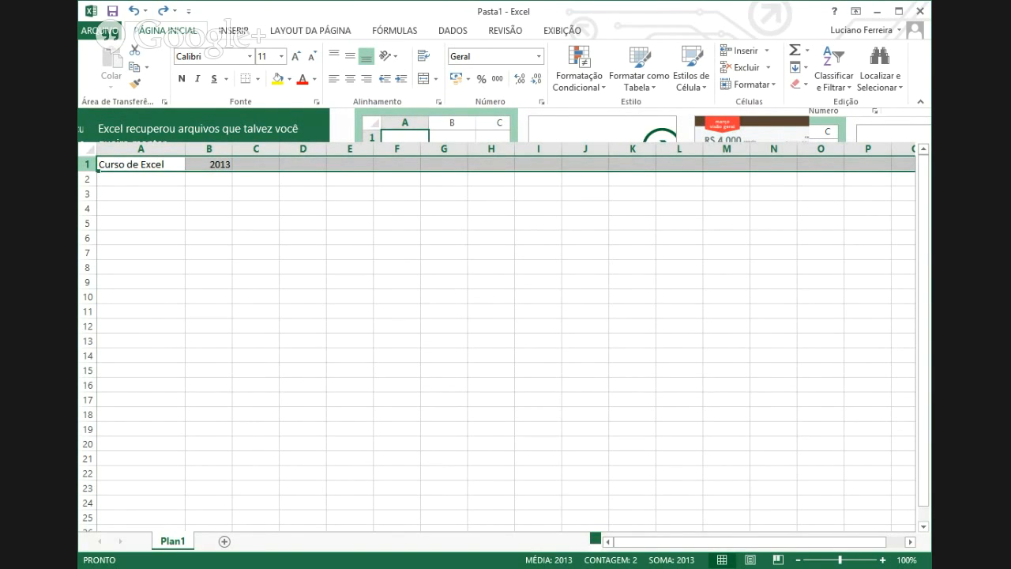
key(ctrl+plus)
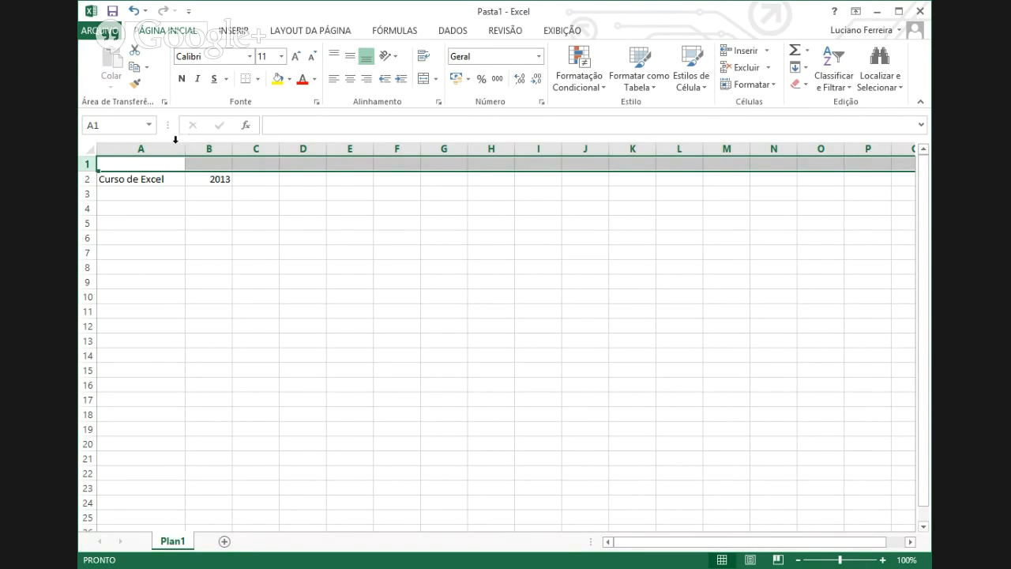
click(161, 163)
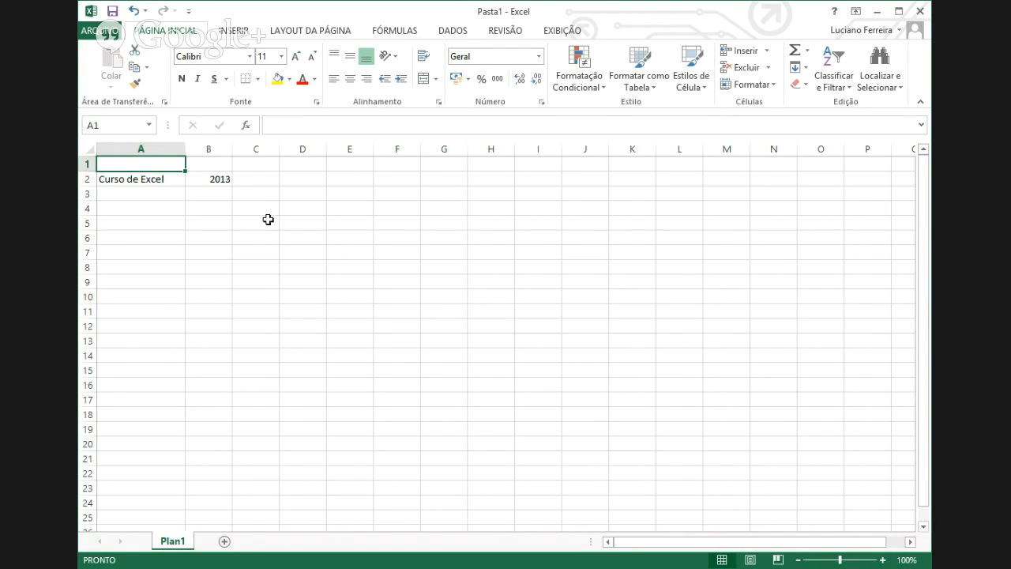
text(Cur)
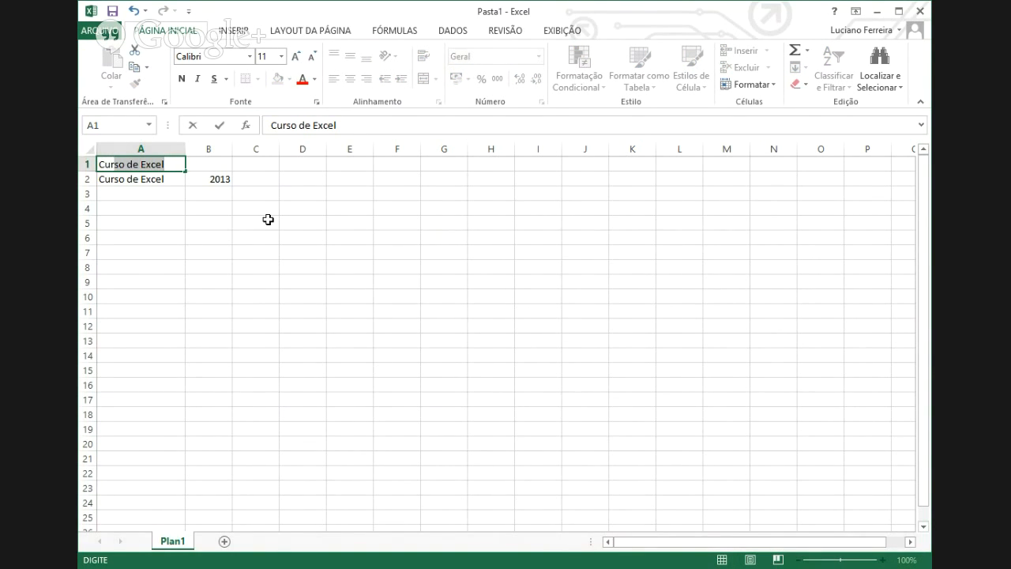
key(BackSpace)
key(BackSpace)
key(BackSpace)
key(BackSpace)
text(Cur)
text(o)
key(Return)
key(Up)
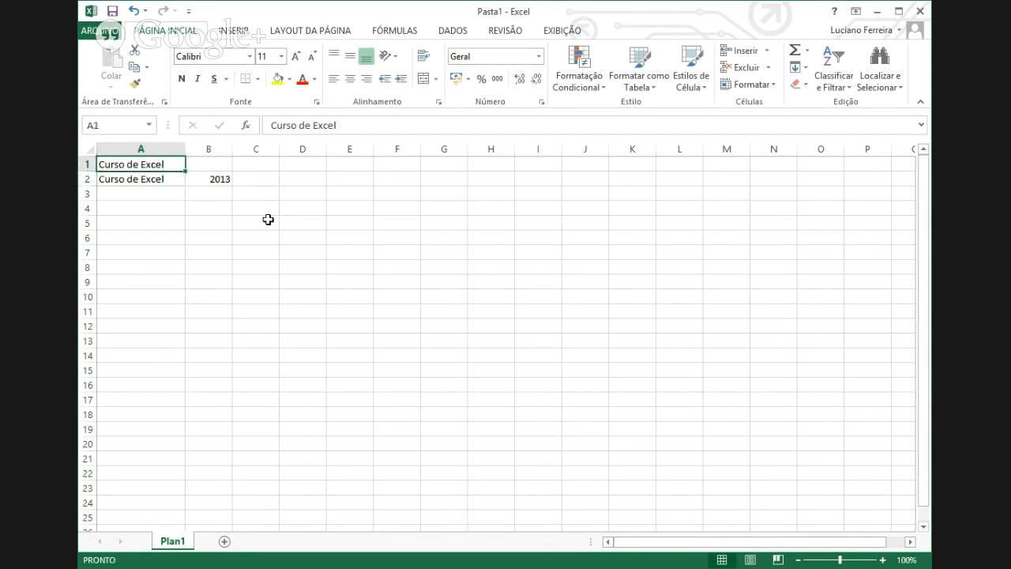
key(Delete)
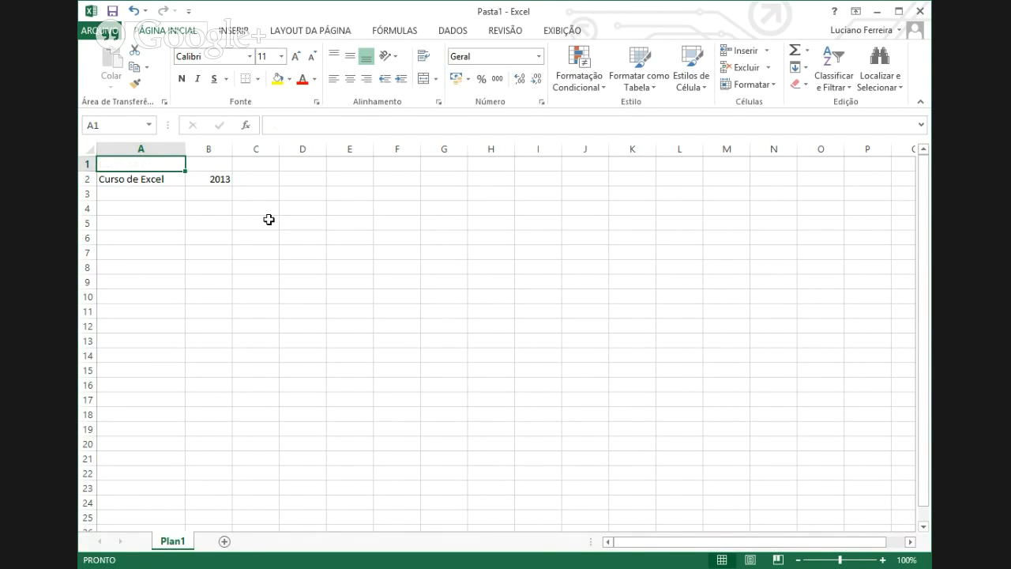
text(Curso)
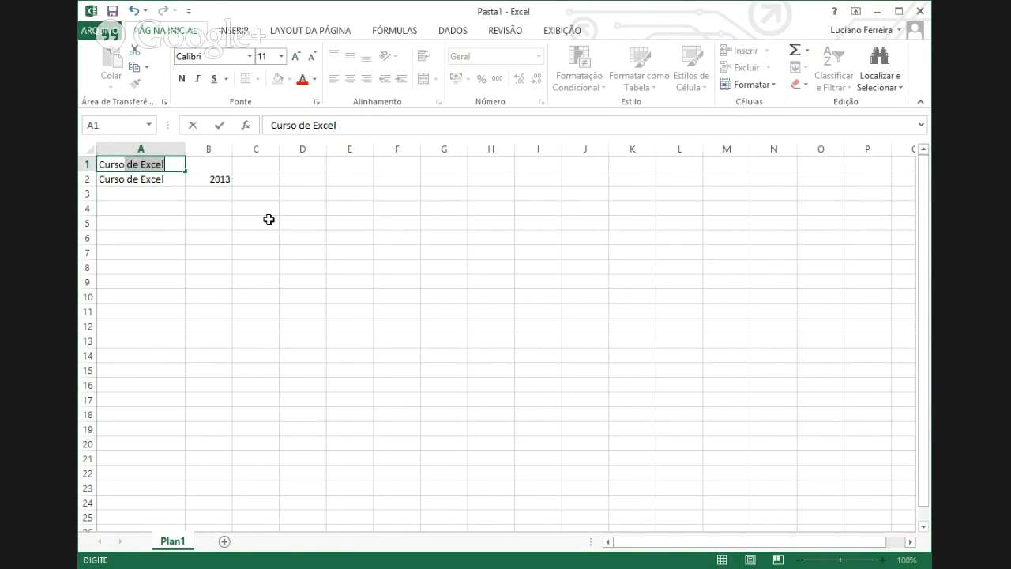
key(Delete)
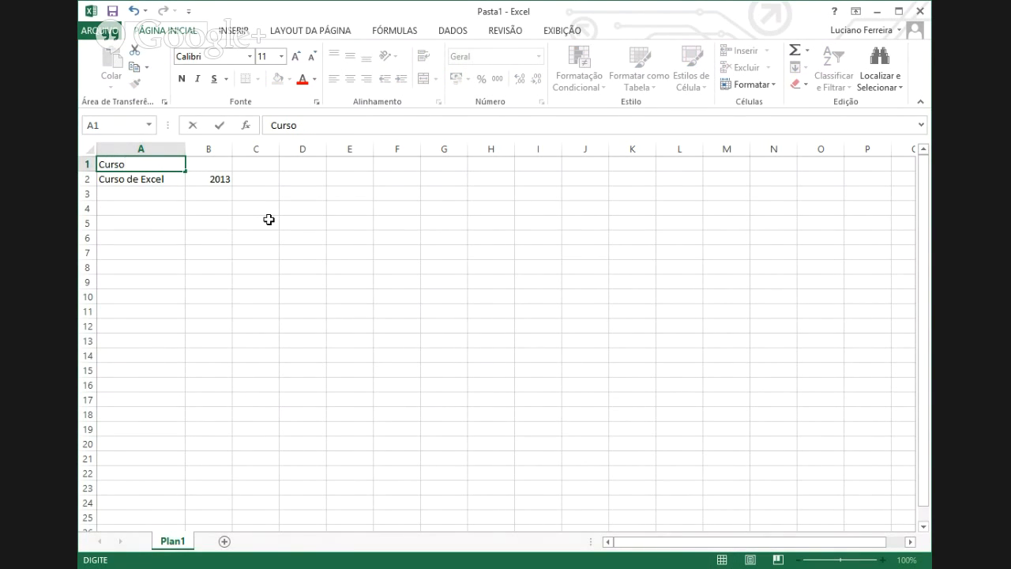
key(ctrl+Return)
key(Down)
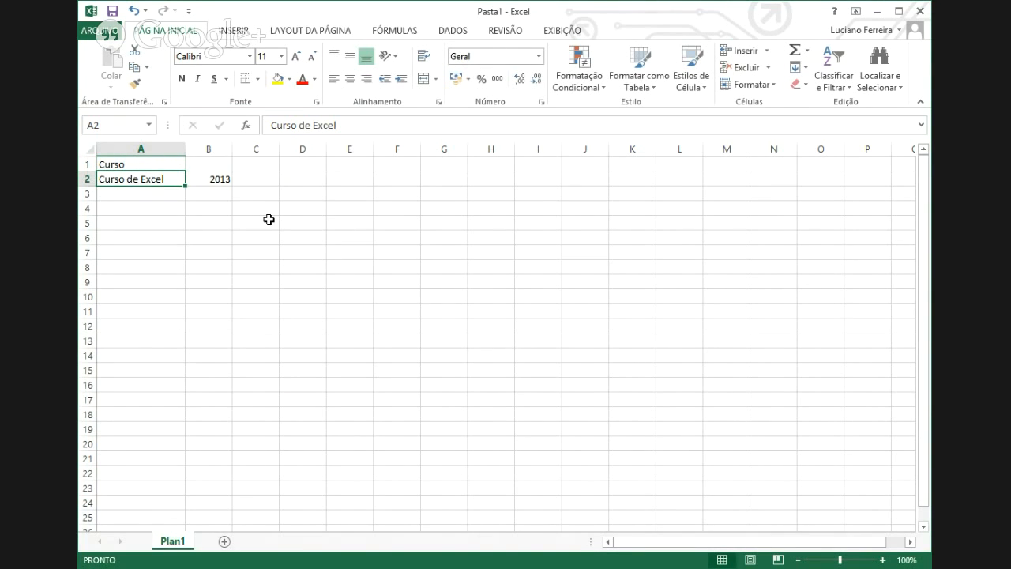
- Enter 'Versão' in B1 and insert another blank row above the headings
click(220, 161)
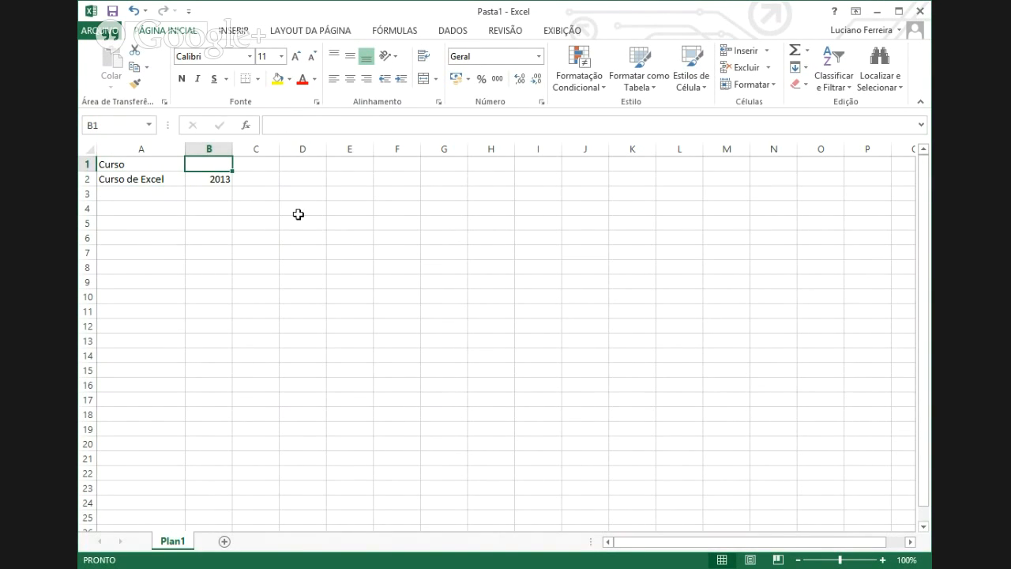
text(Vers)
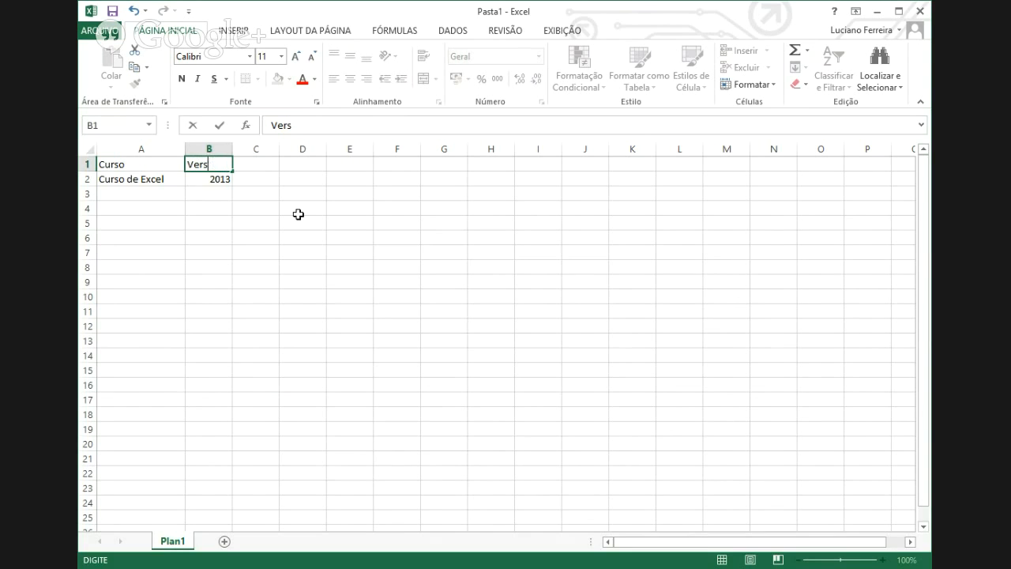
text(ão)
key(Return)
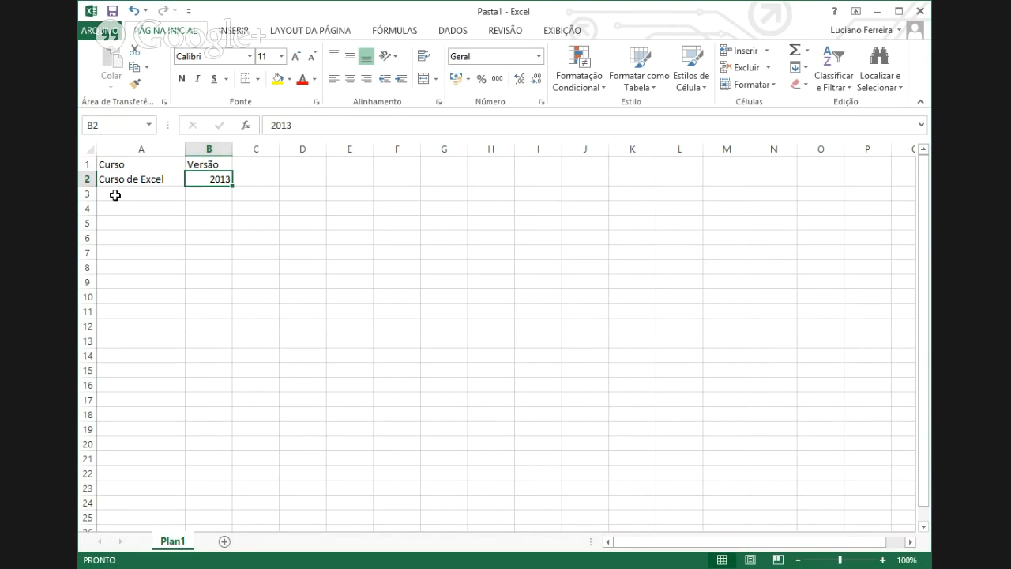
click(84, 163)
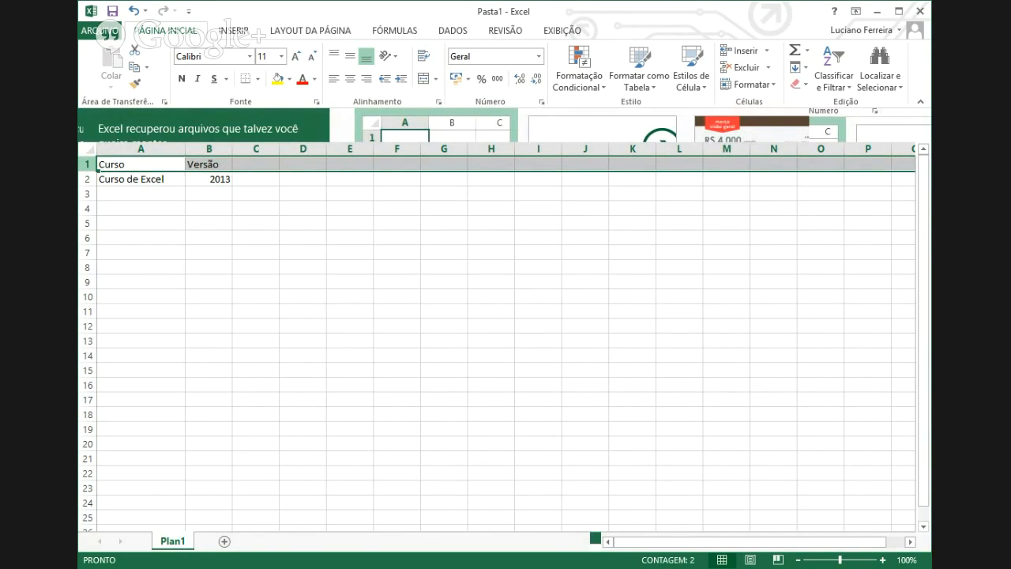
key(ctrl+plus)
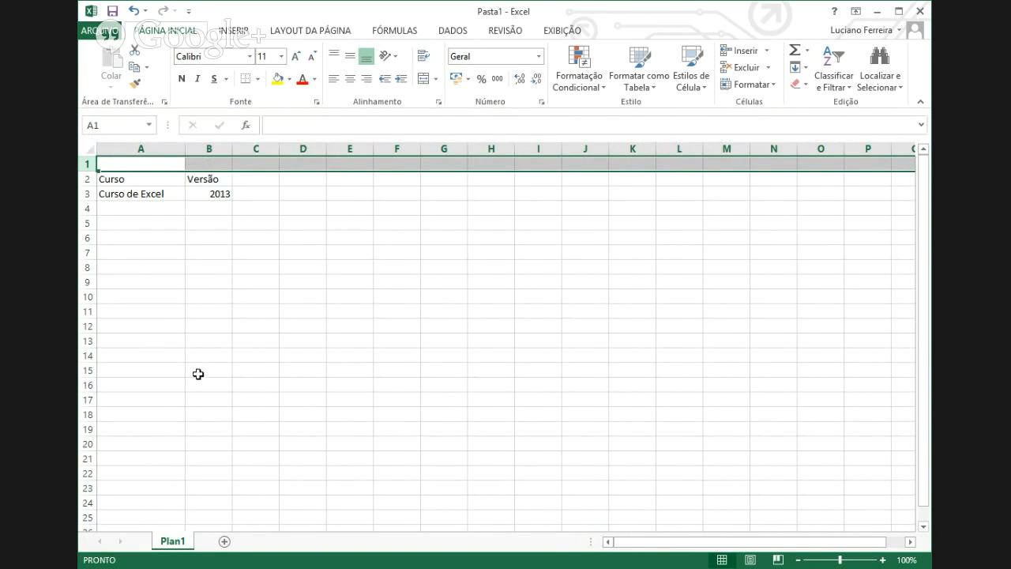
- Enter the title 'Cursos da Lufer Info' in the new blank cell A1
click(165, 160)
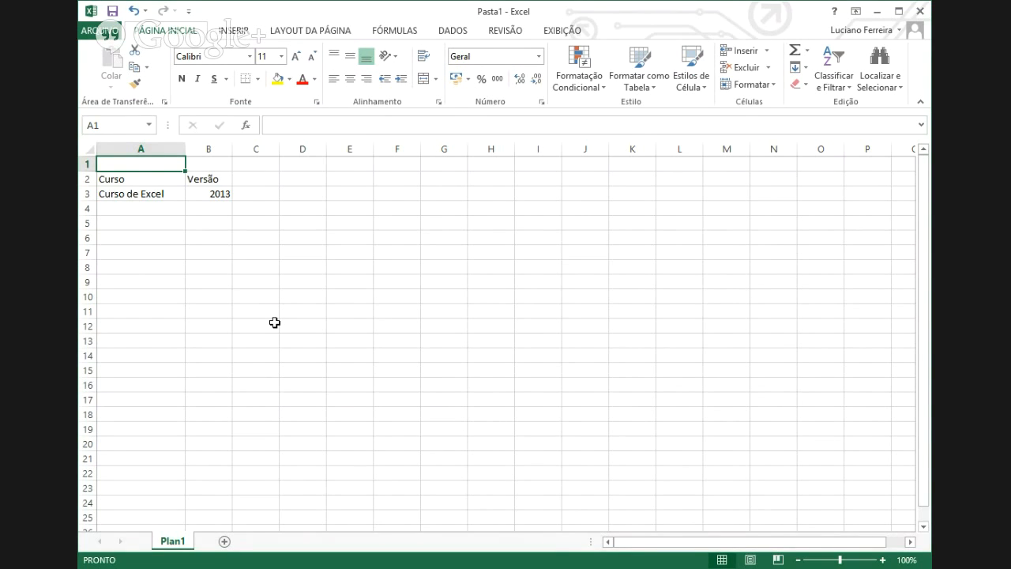
text(Curs)
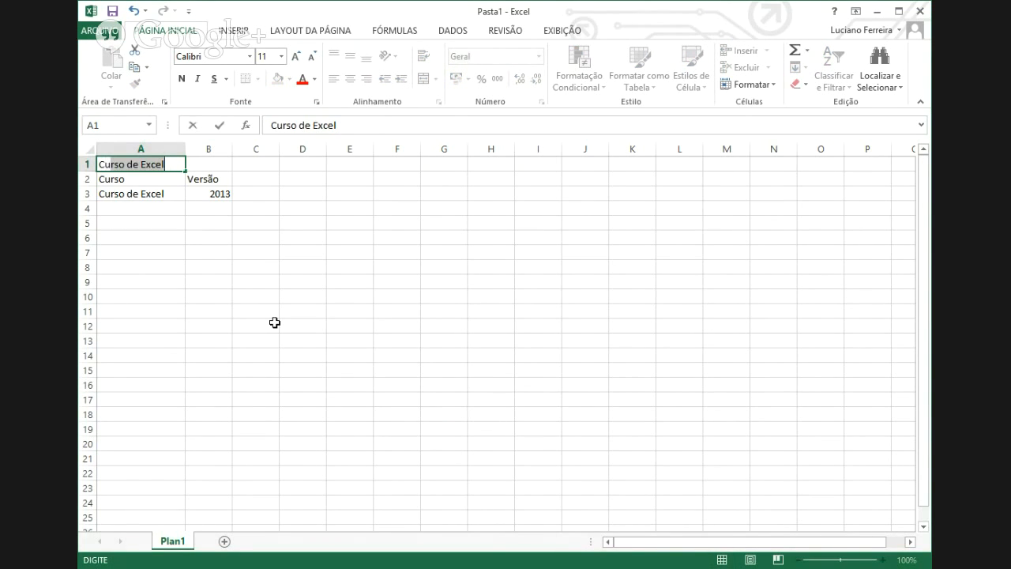
text(os )
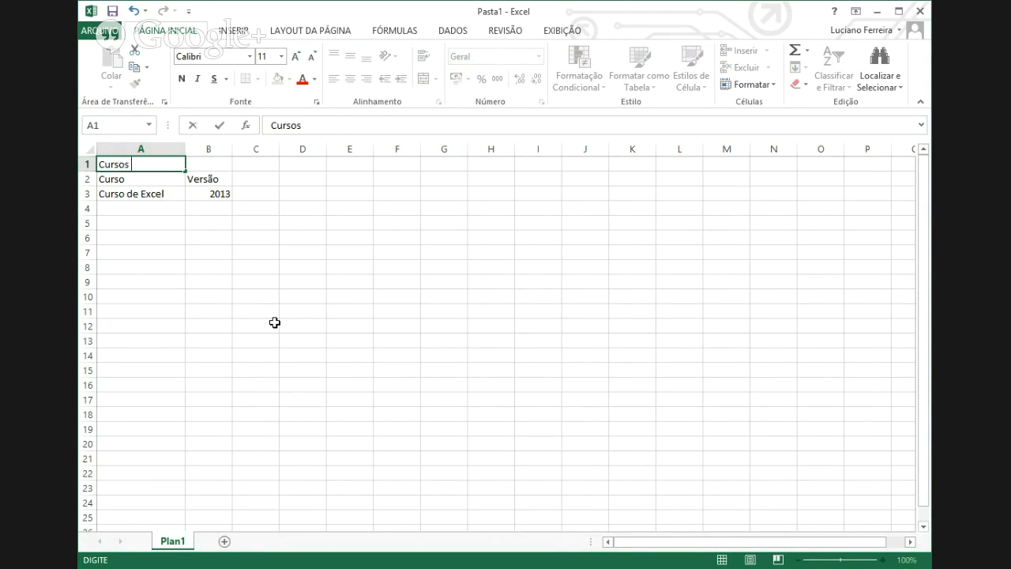
text(da Lufer Info)
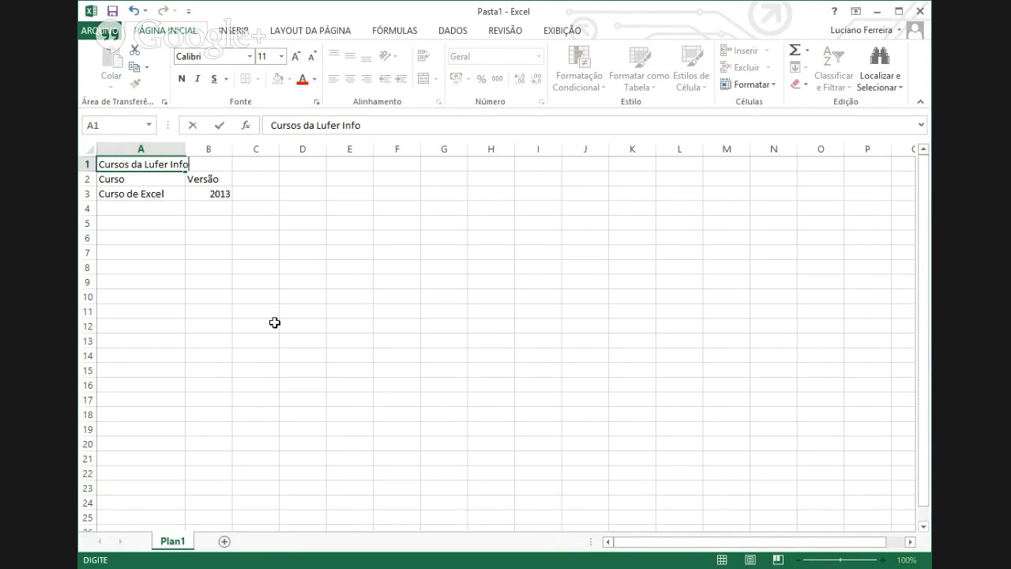
key(Return)
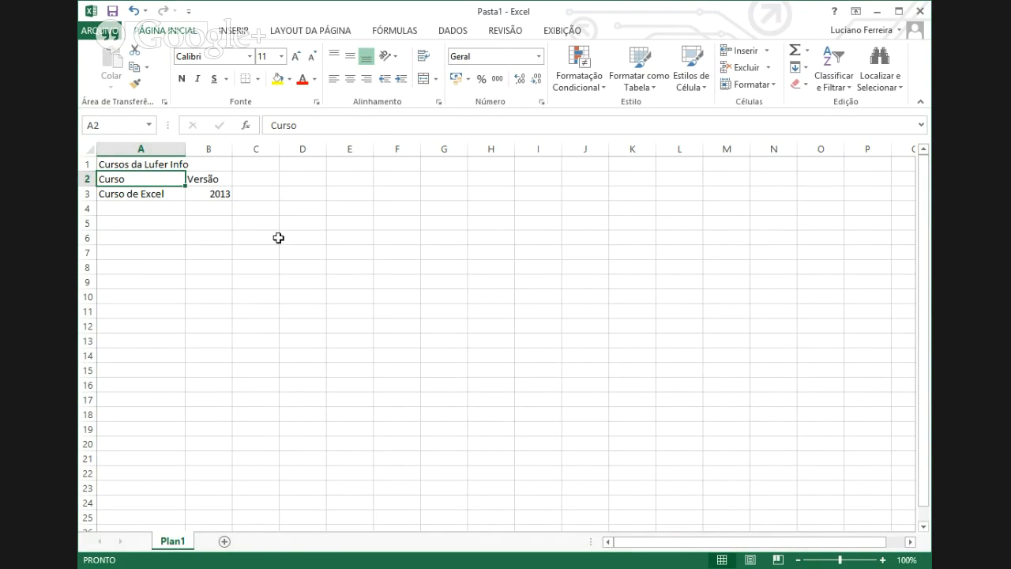
- Enter 'Curso de Word' in cell A4, correcting a typo
click(128, 209)
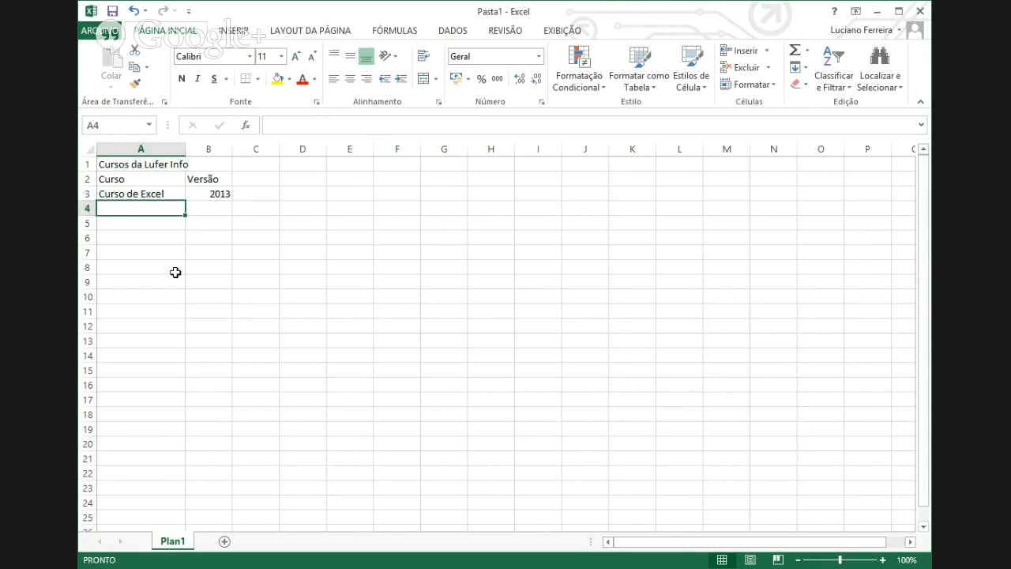
text(Curso nde)
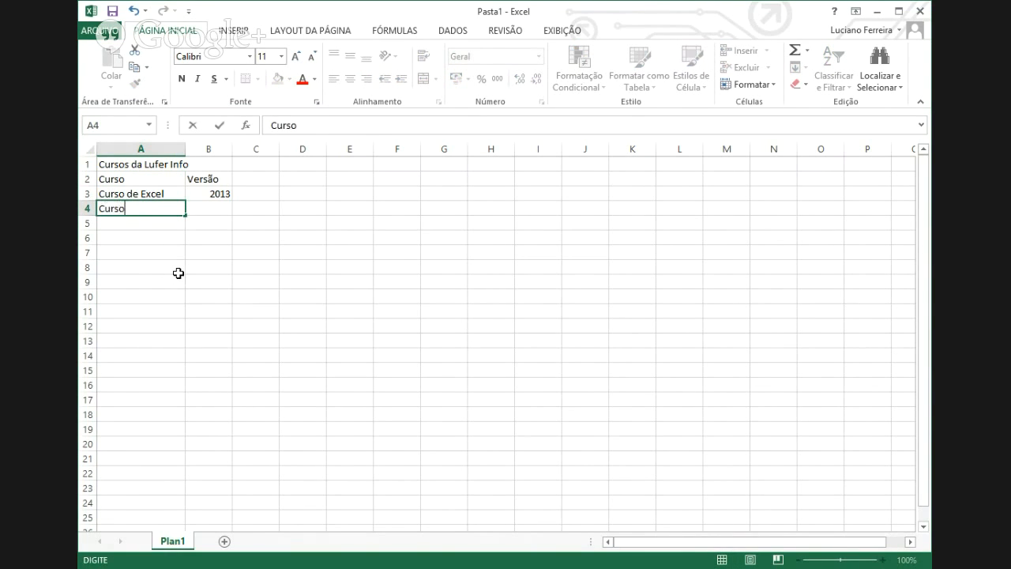
key(BackSpace)
key(BackSpace)
key(BackSpace)
text(de Word)
key(Return)
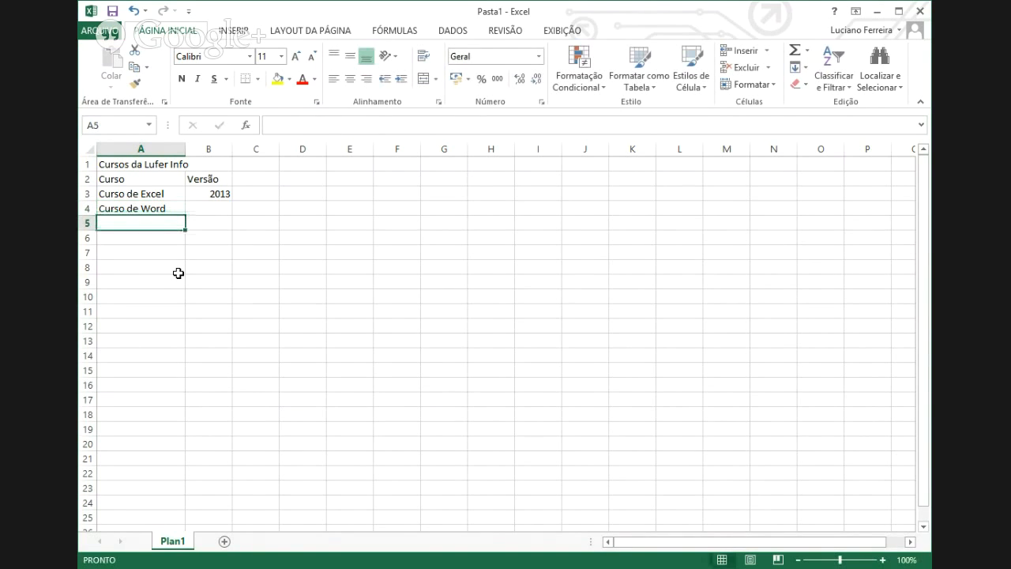
- Enter 'Curso de PowerPoint' in A5, then move to B4
text(so)
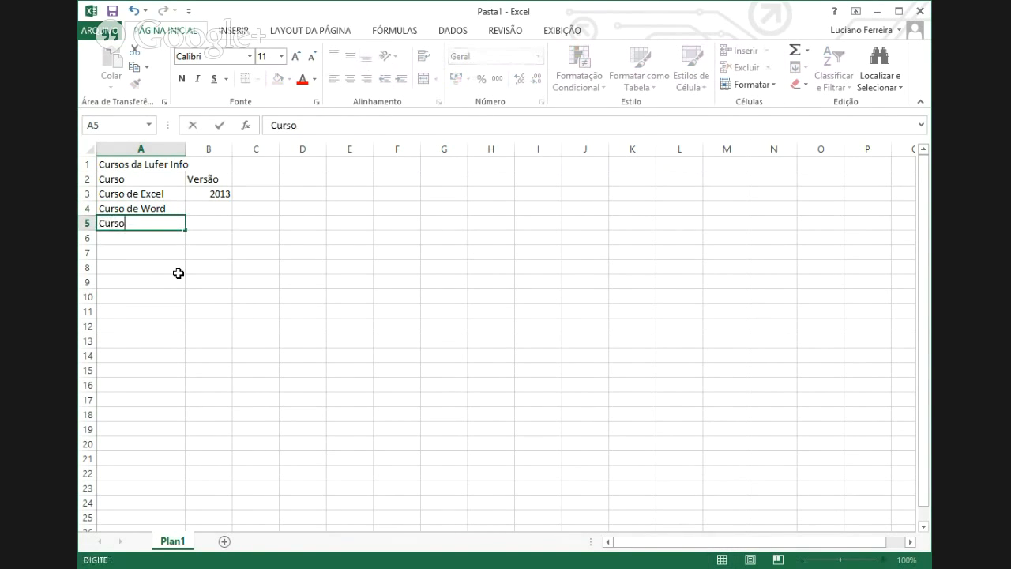
text( de)
text( Por)
text(wer)
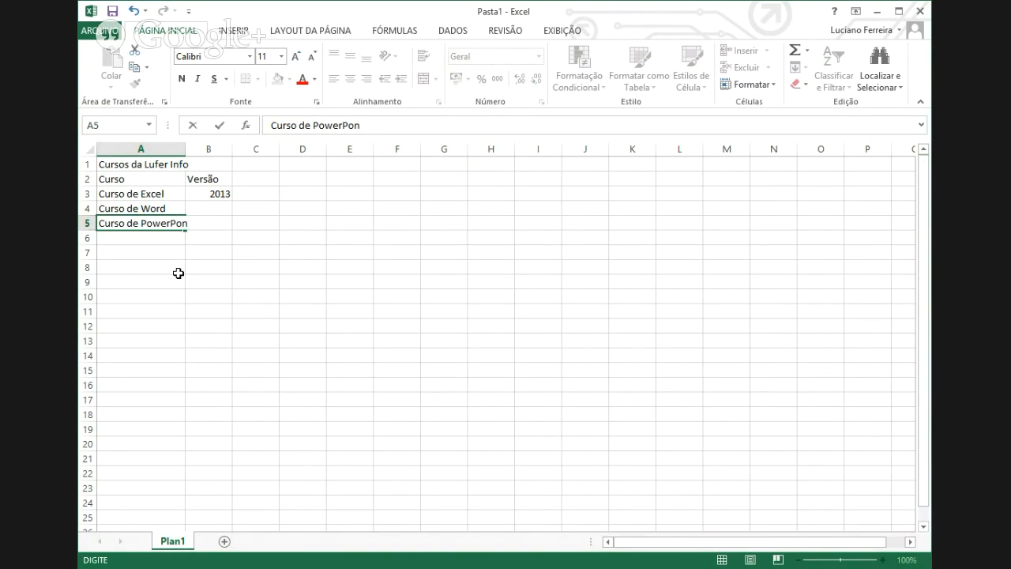
text(Point)
key(Return)
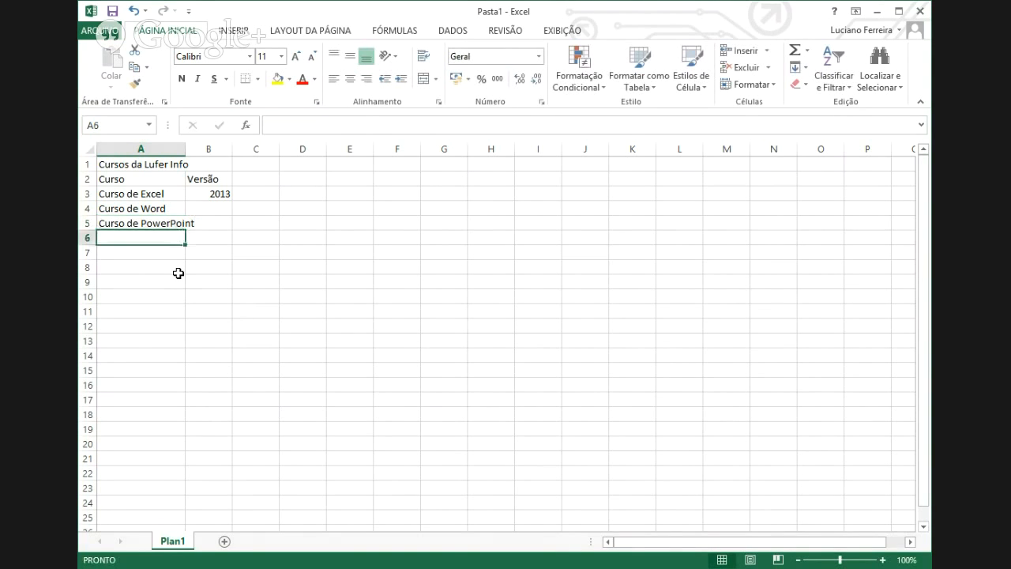
key(Up)
key(Up)
key(Right)
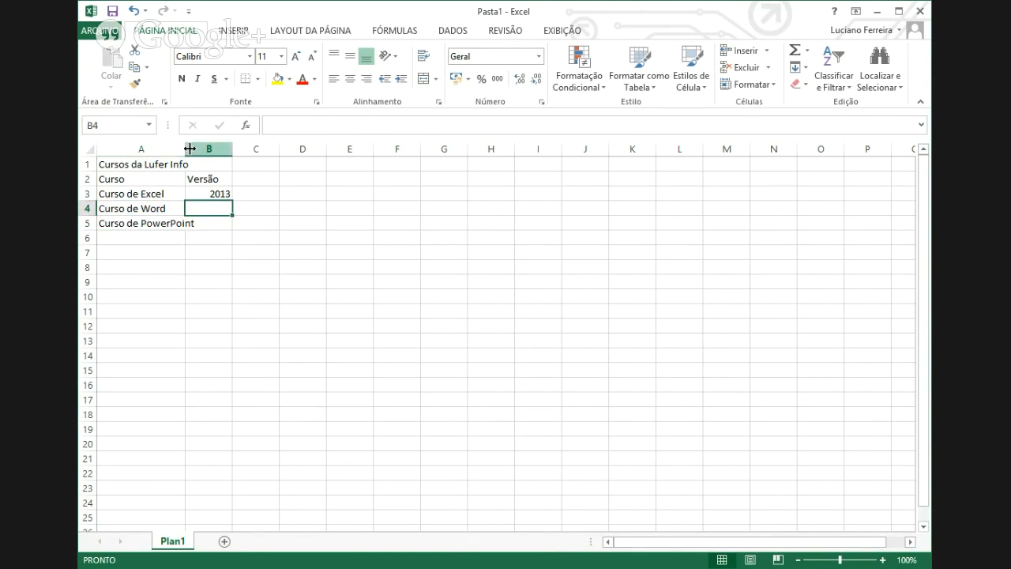
- Widen column A to fit the course names and fill 2013 from B3 down to B5
drag(185, 148, 204, 150)
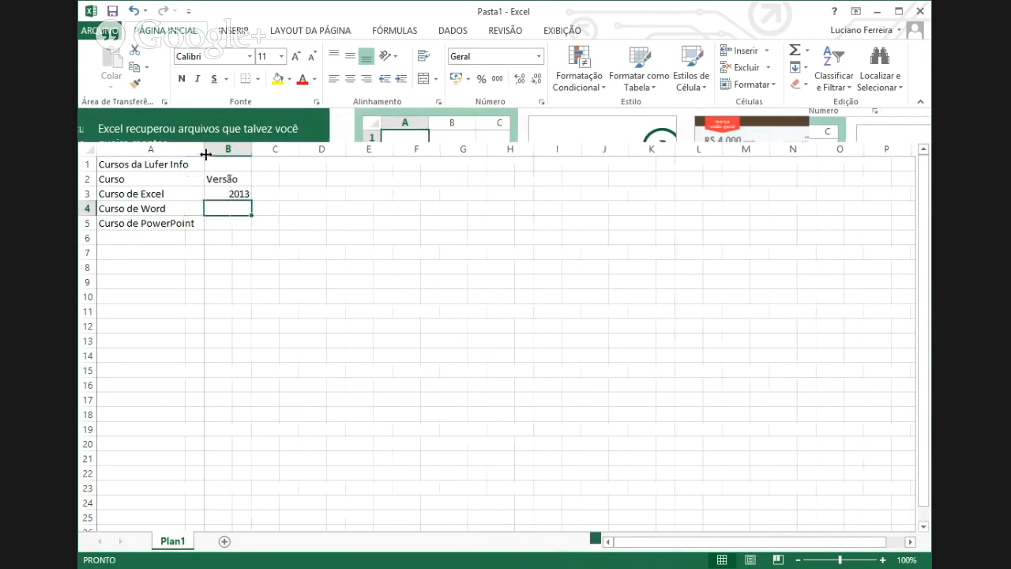
click(239, 193)
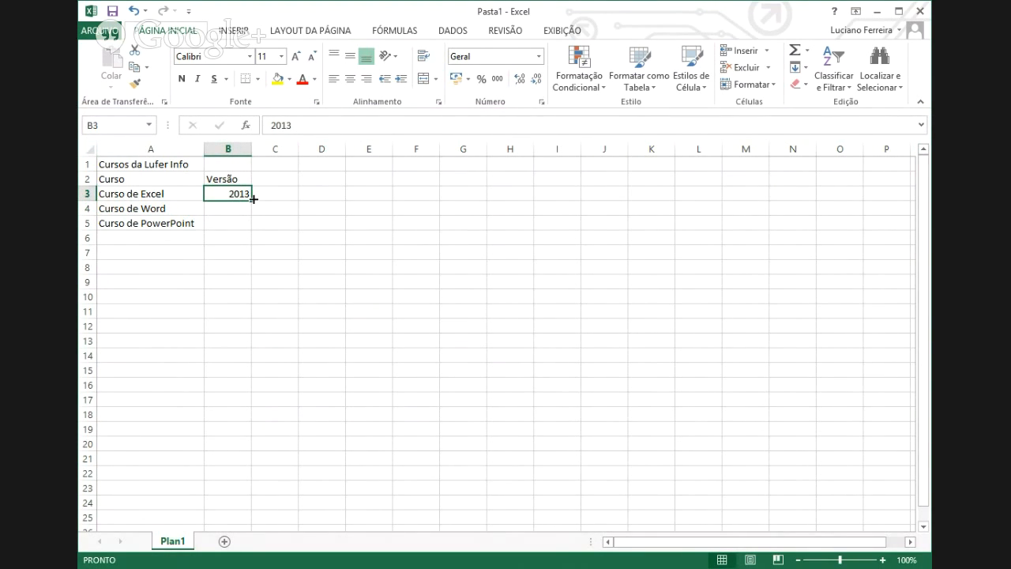
drag(253, 199, 255, 227)
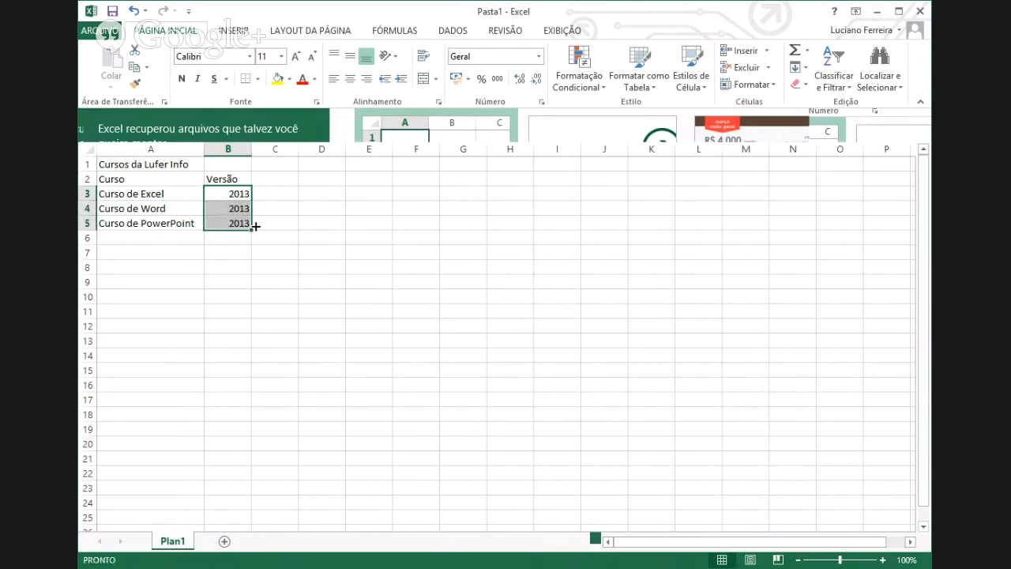
click(301, 322)
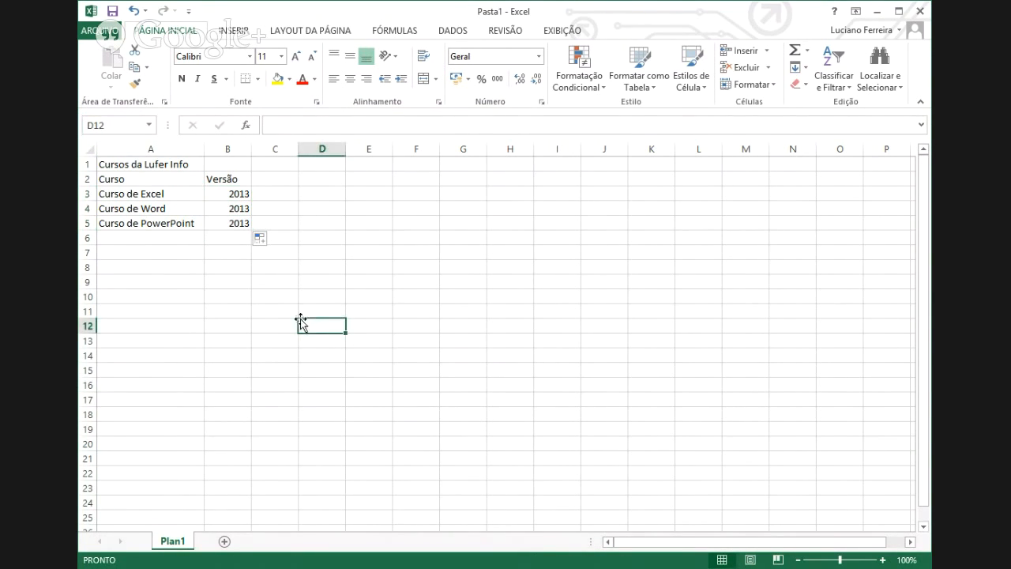
click(179, 167)
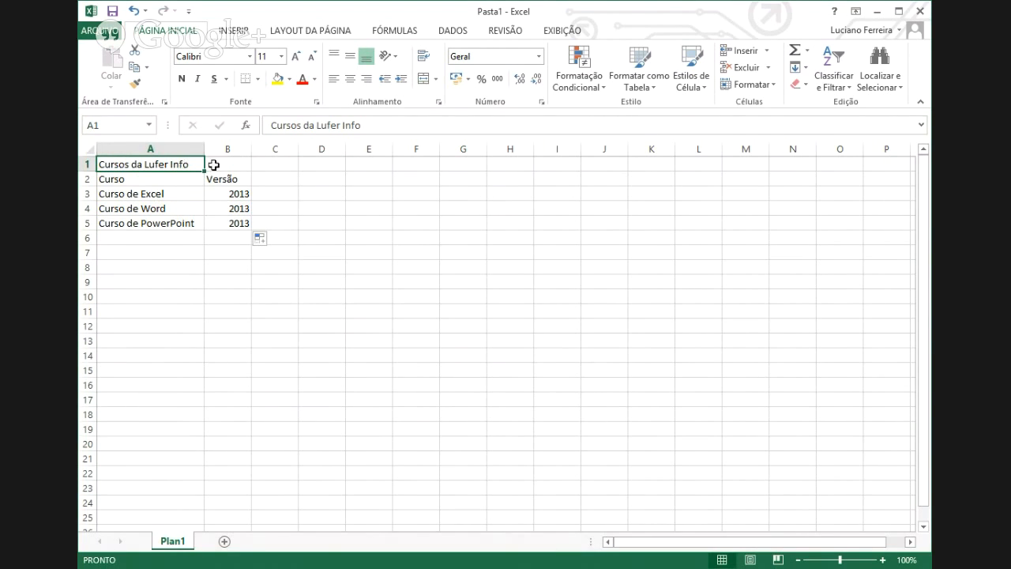
click(215, 165)
click(175, 167)
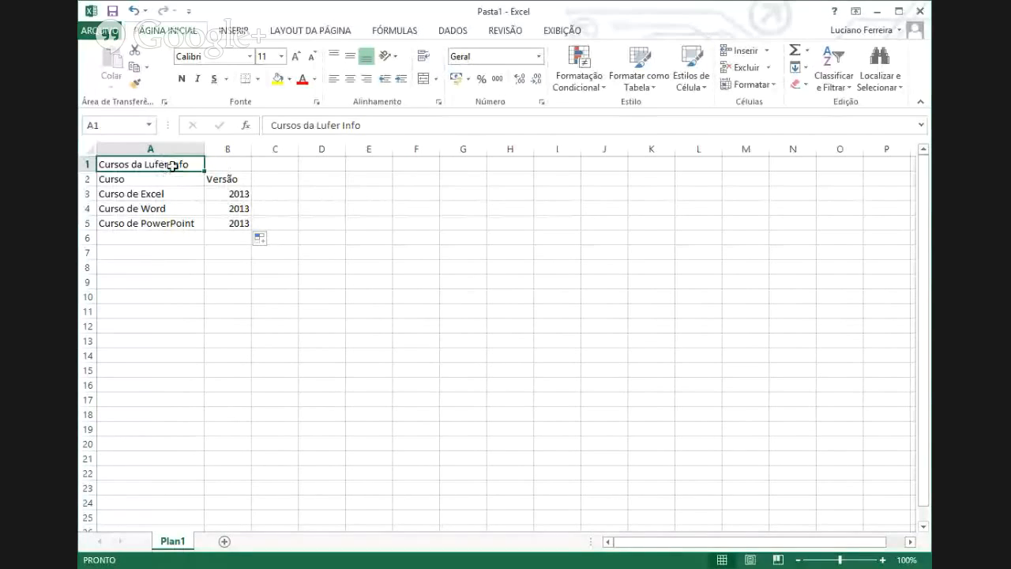
key(ctrl+Down)
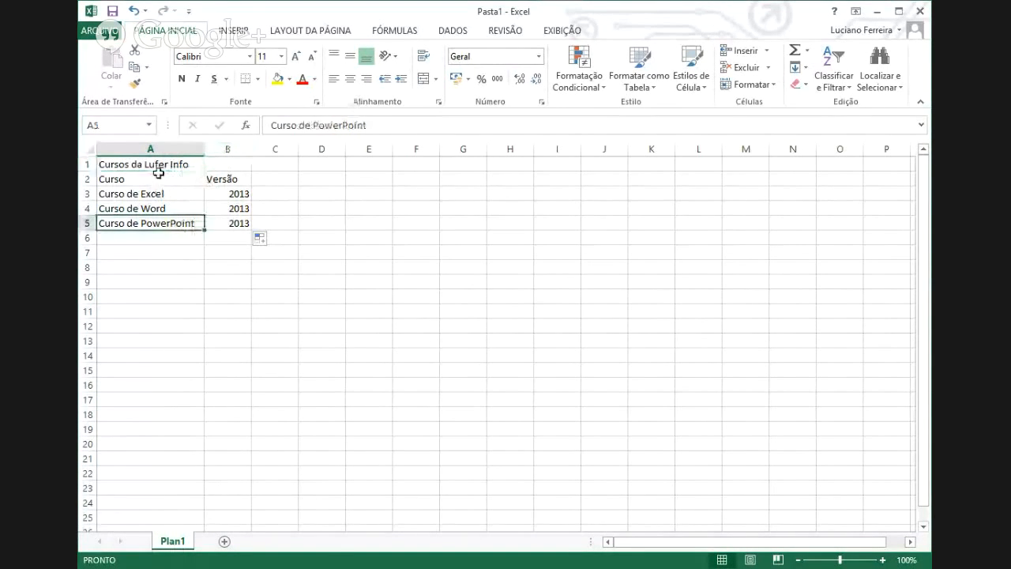
key(ctrl+Up)
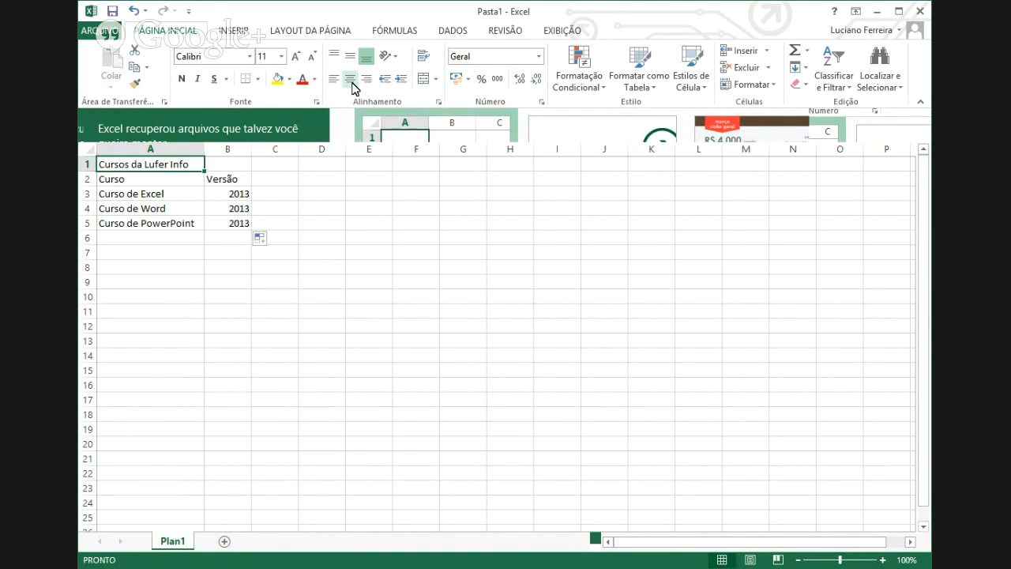
- Center the 'Cursos da Lufer Info' title across A1:B1
click(350, 79)
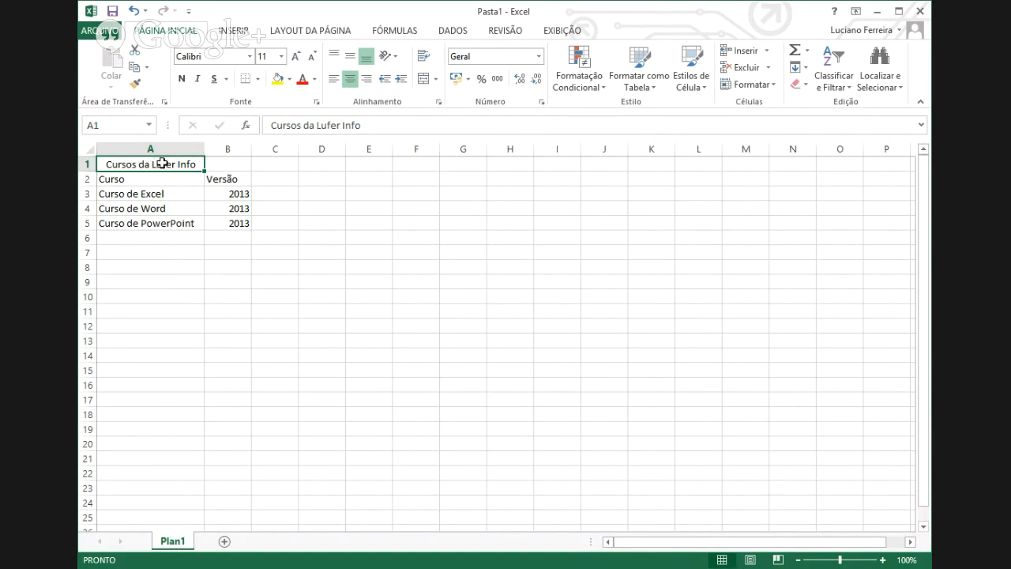
drag(180, 164, 214, 165)
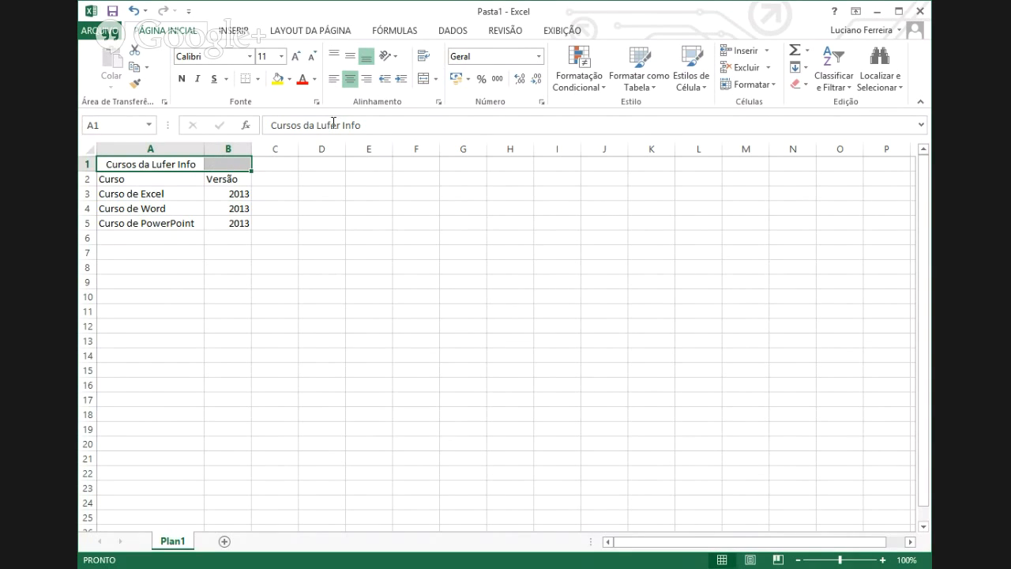
click(350, 80)
click(349, 80)
click(349, 79)
click(349, 80)
click(349, 80)
click(349, 80)
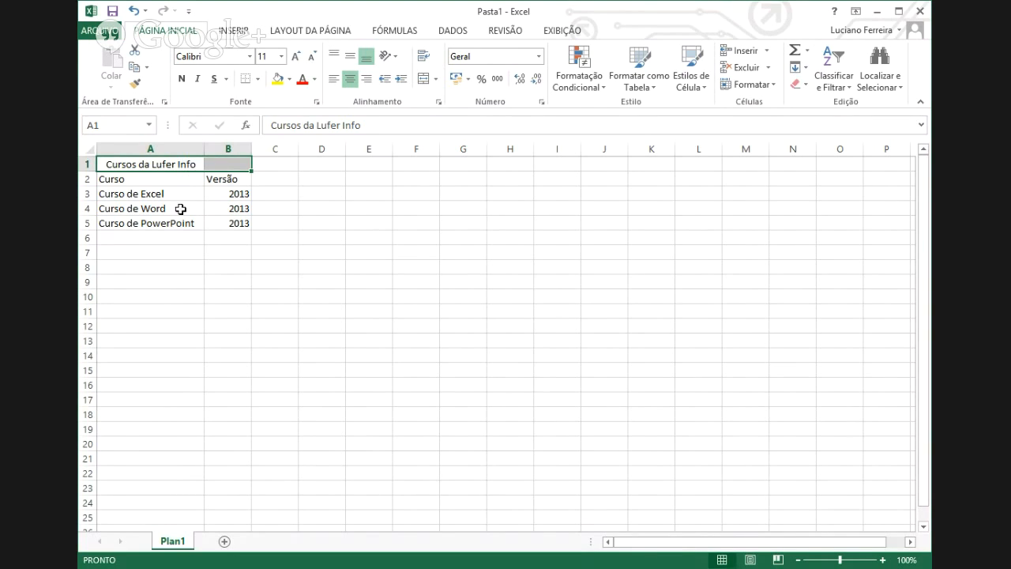
- Re-merge the 'Cursos da Lufer Info' title so it spans A1:K1 instead of A1:B1
click(188, 165)
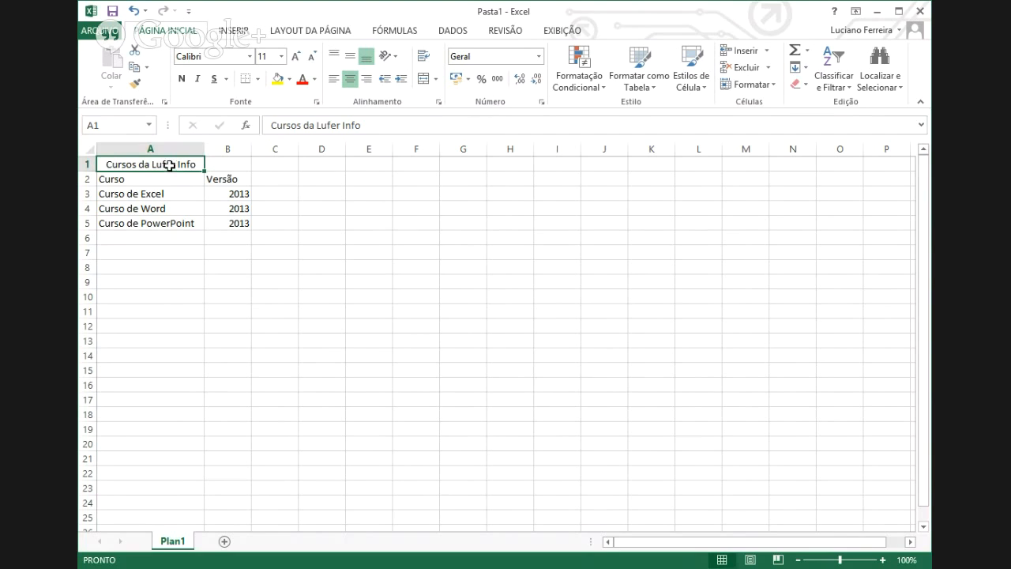
click(214, 163)
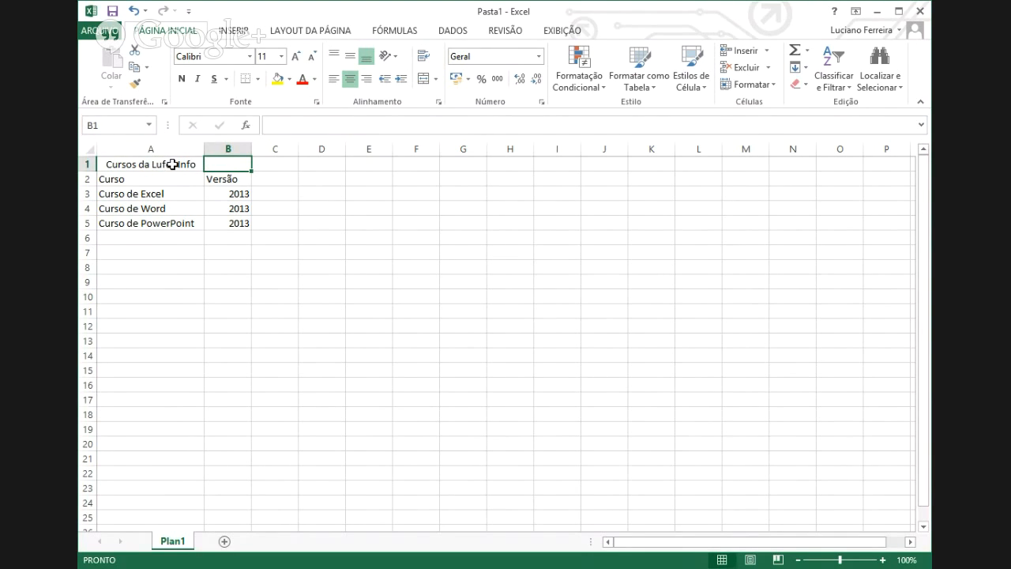
drag(172, 164, 224, 163)
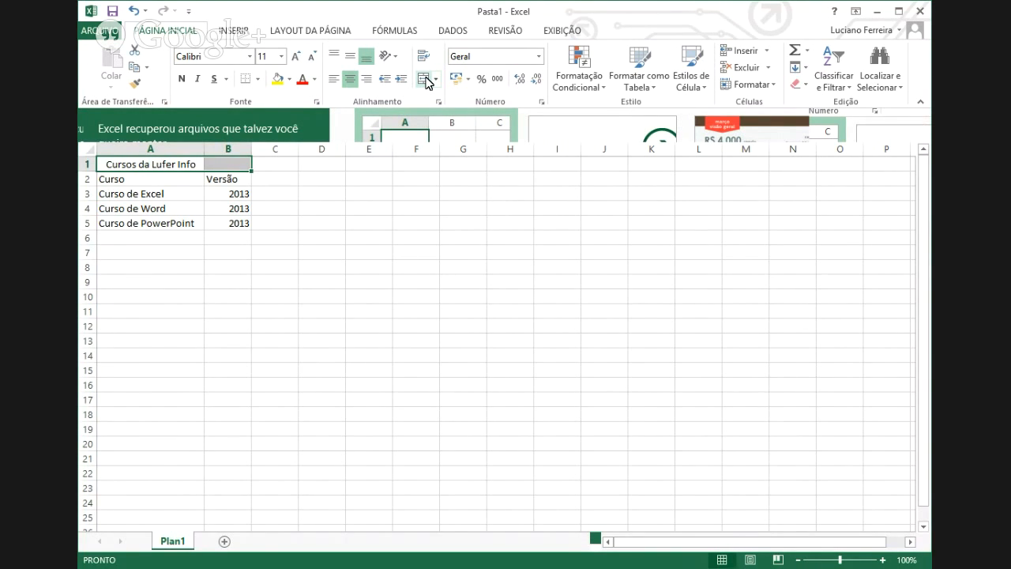
click(425, 79)
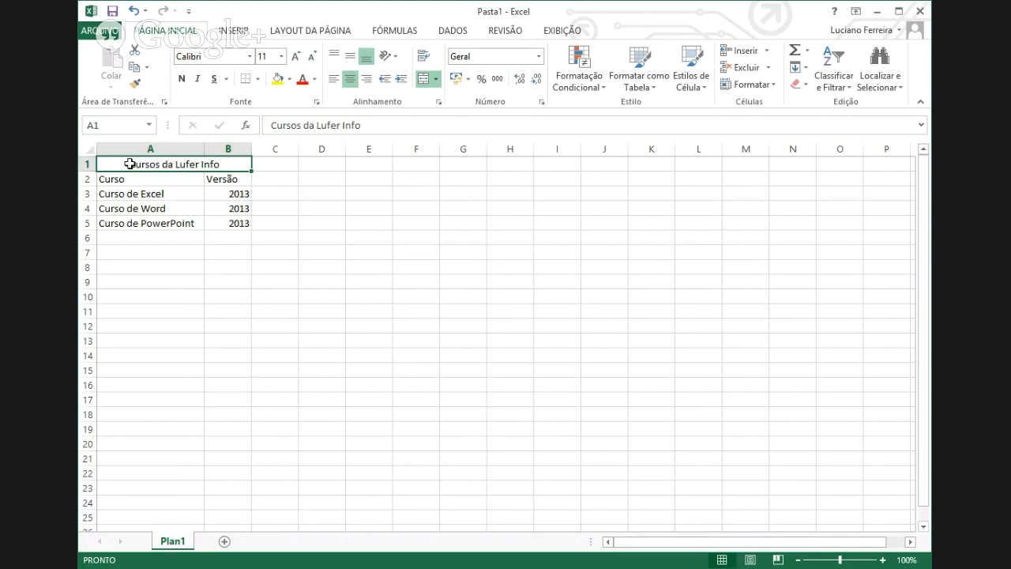
drag(240, 164, 656, 157)
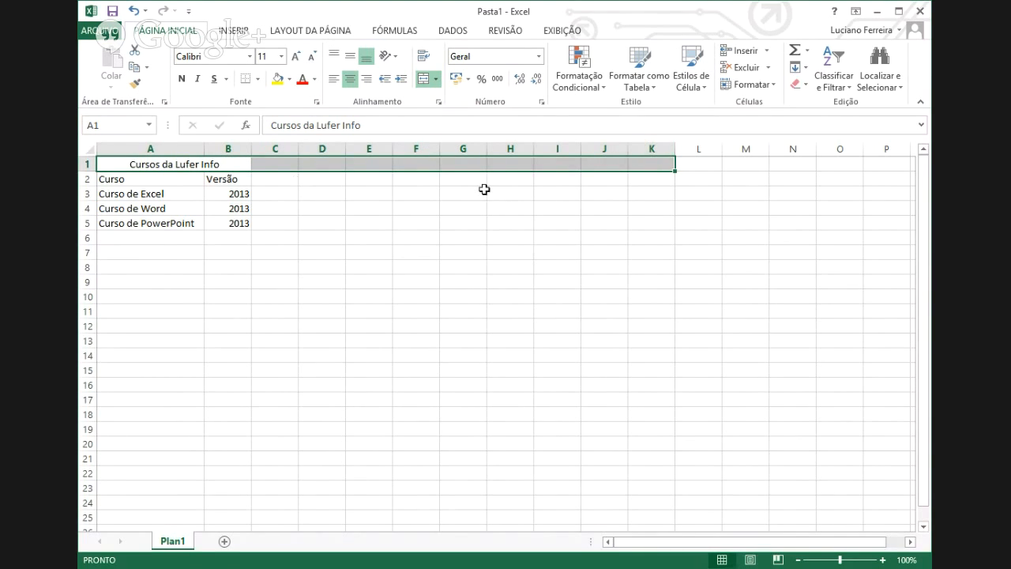
click(425, 78)
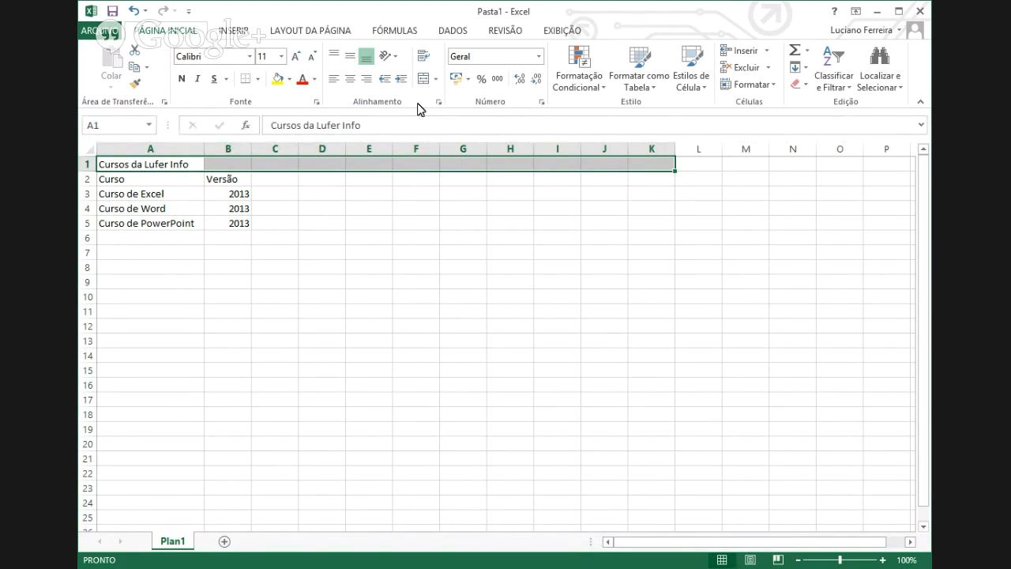
click(425, 79)
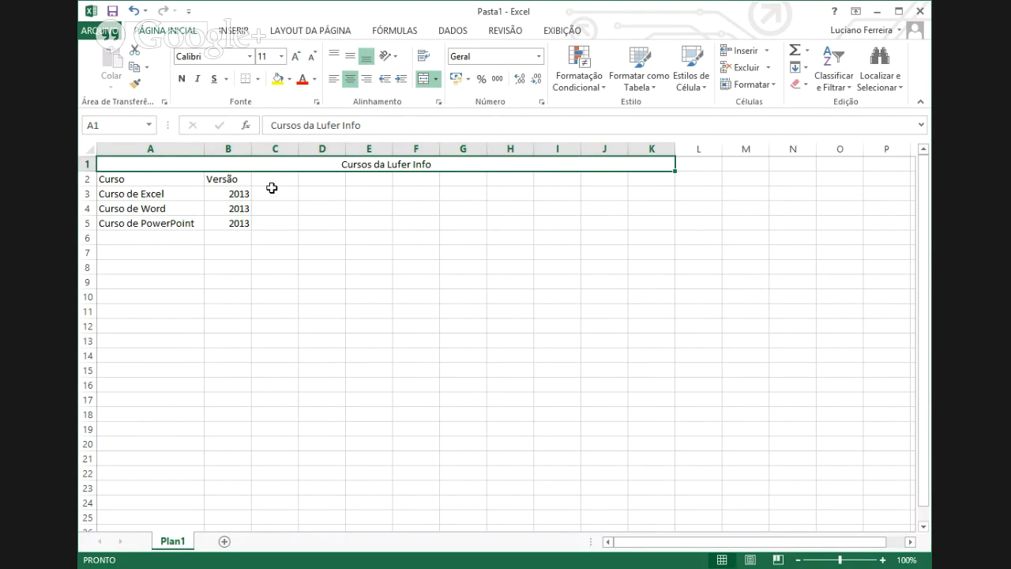
- Merge cells C2 through C5 with Mesclar e Centralizar
drag(271, 179, 266, 223)
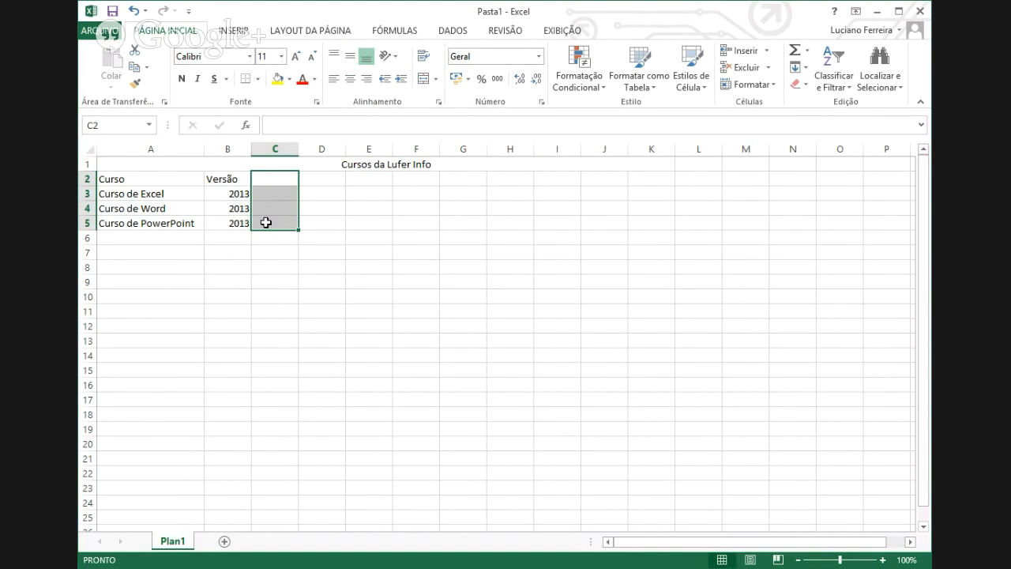
click(424, 80)
click(416, 324)
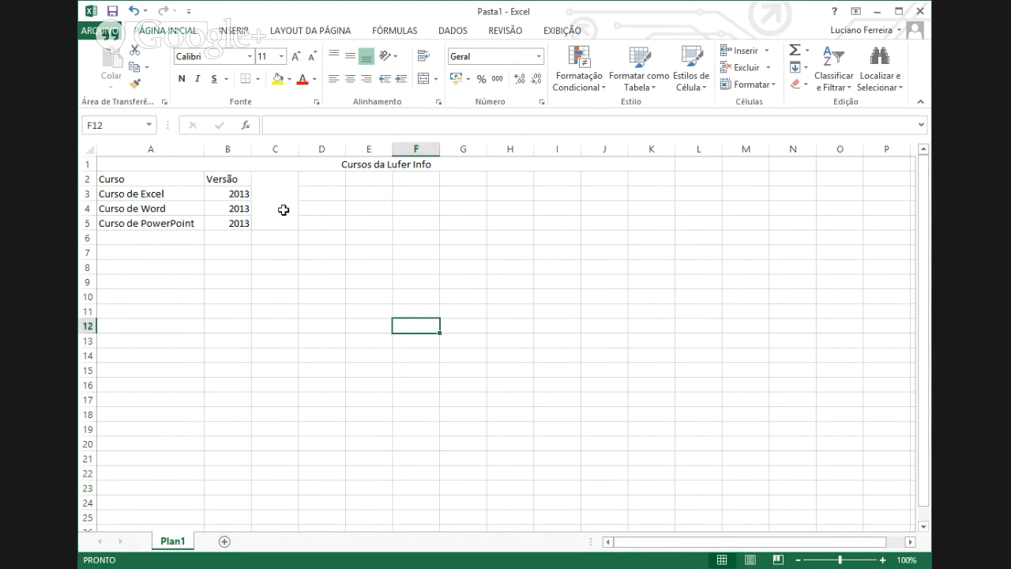
click(283, 209)
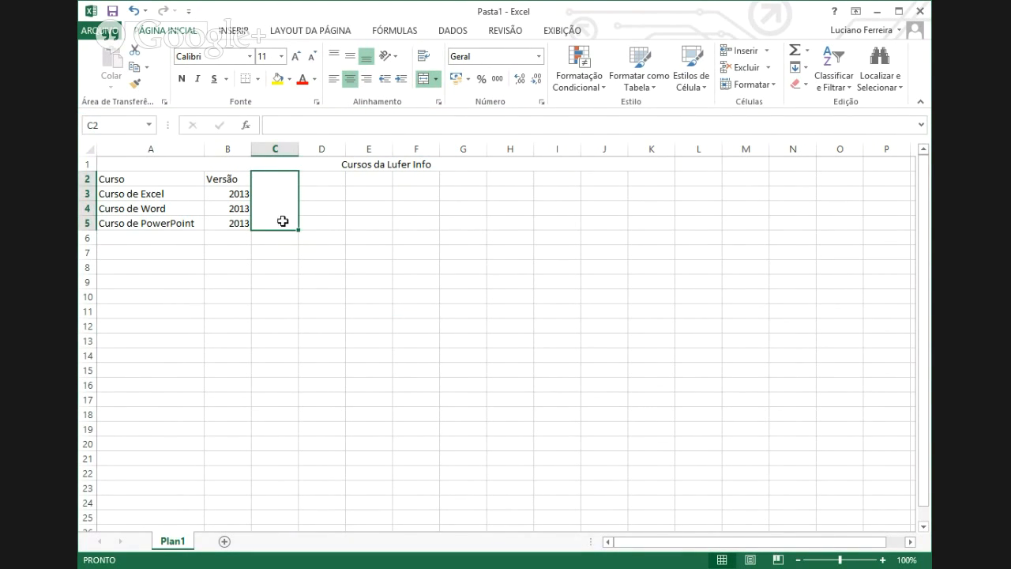
click(402, 252)
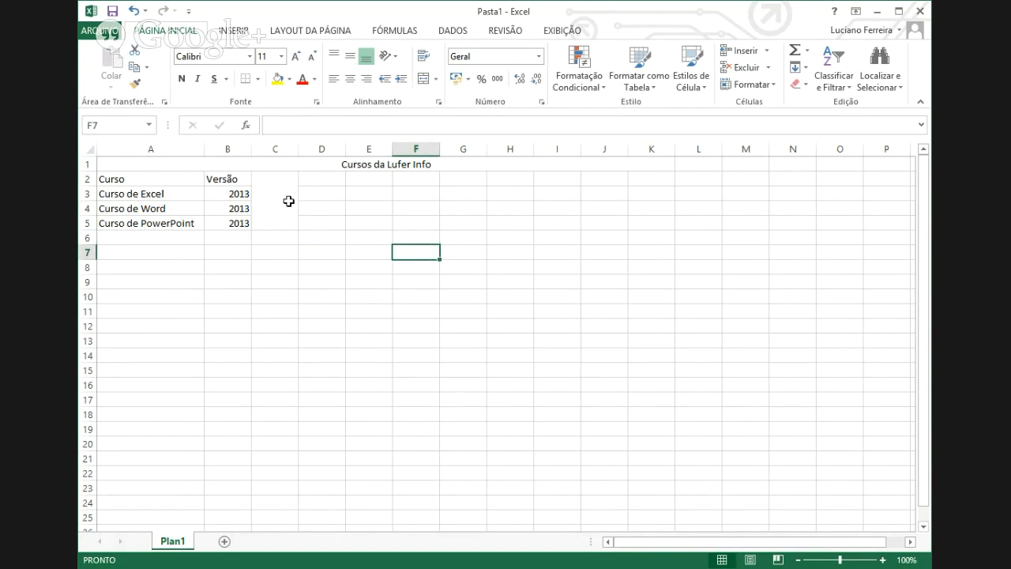
click(288, 202)
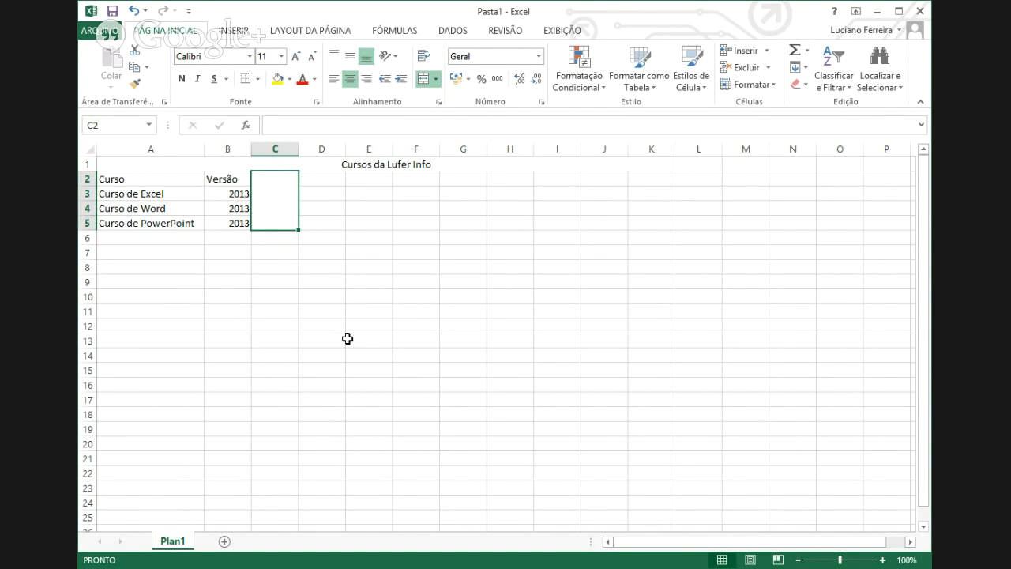
- Enter 'Curso' in the merged C2:C5 cell
text(c)
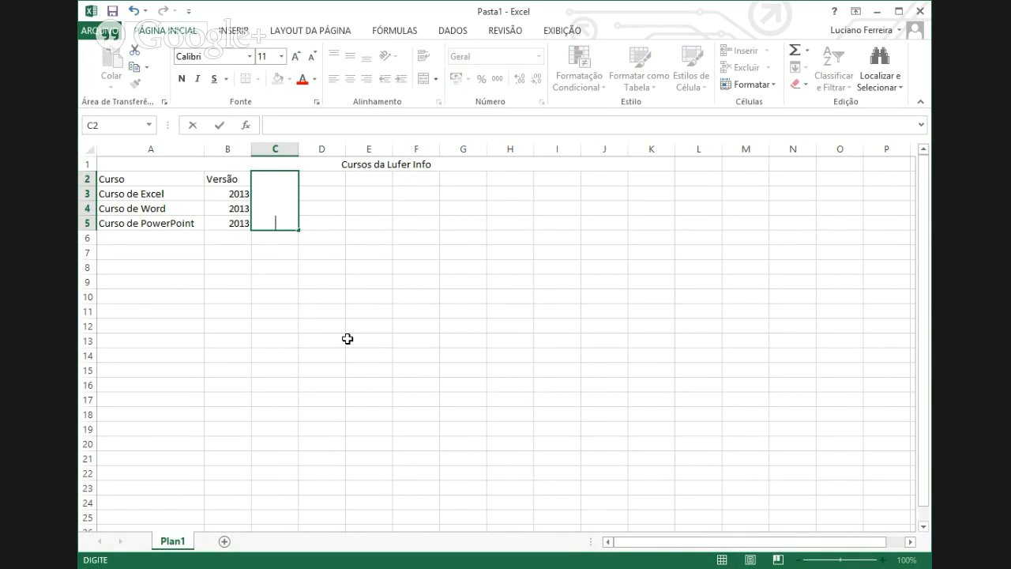
text(urso)
key(Return)
click(274, 225)
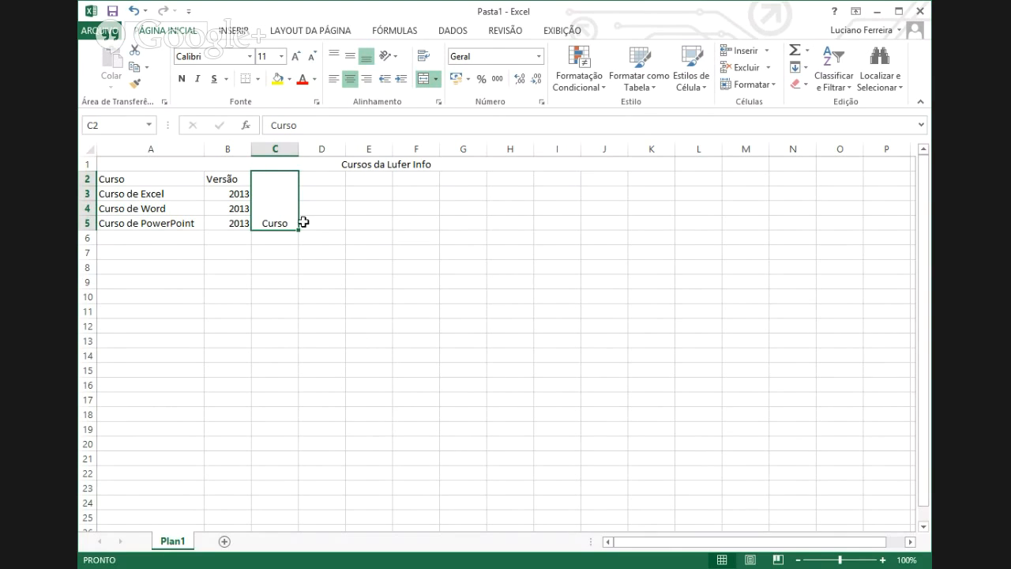
- After trying the other alignments, centre 'Curso' horizontally and vertically in C2:C5
click(337, 79)
click(370, 82)
click(353, 82)
click(334, 57)
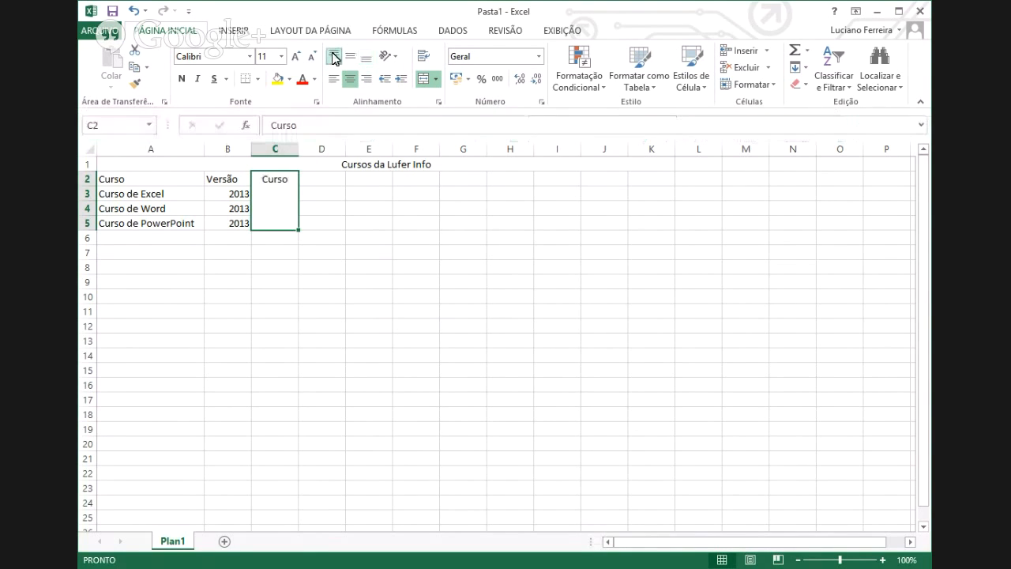
click(350, 57)
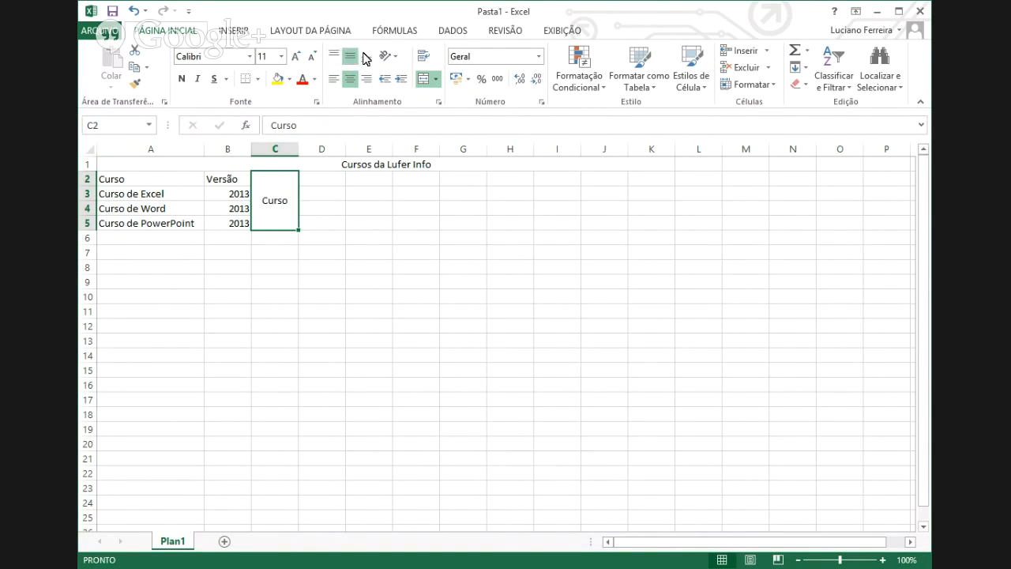
click(366, 59)
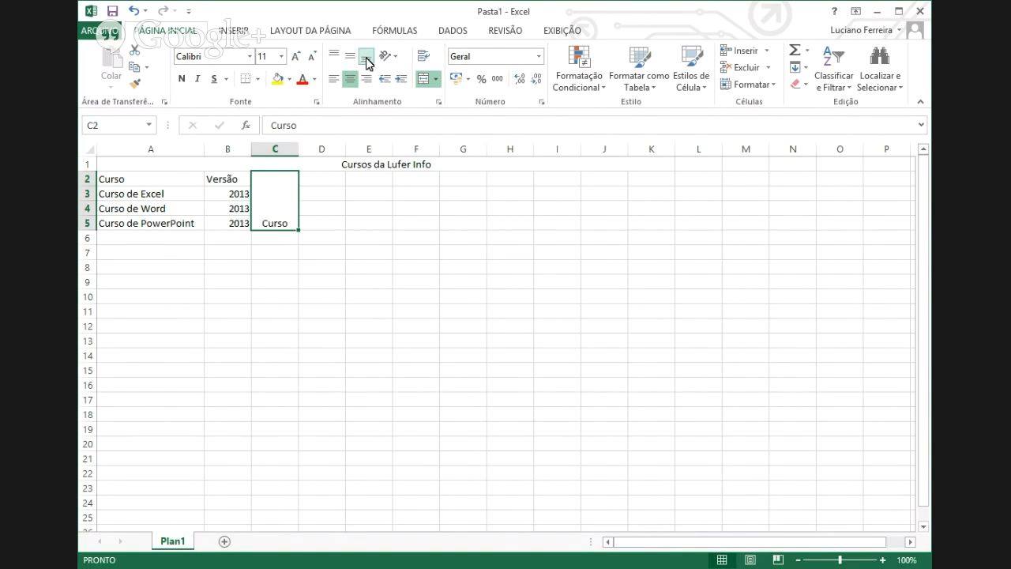
click(351, 58)
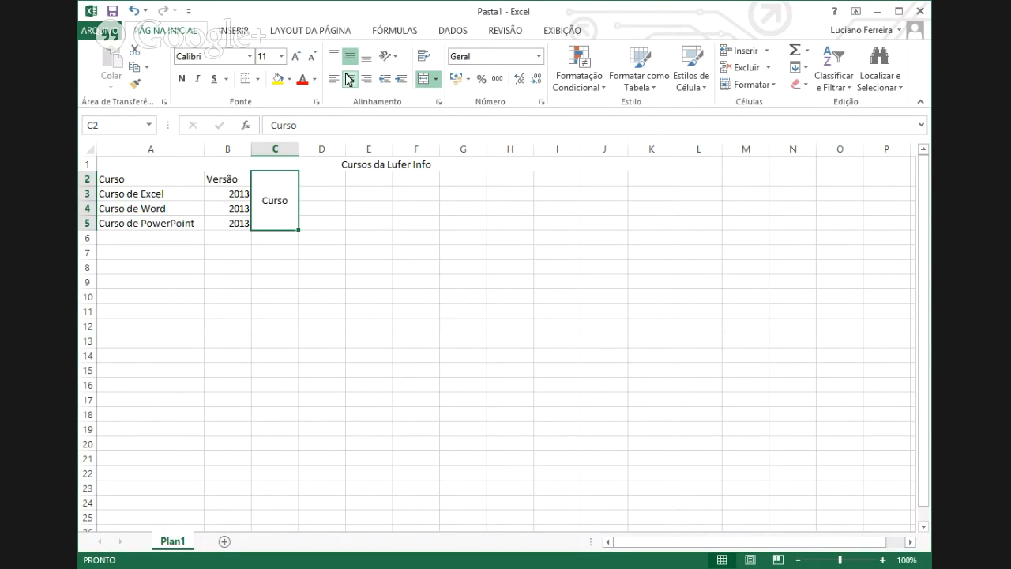
- Rotate 'Curso' to read upward with Girar Texto para Cima
click(395, 57)
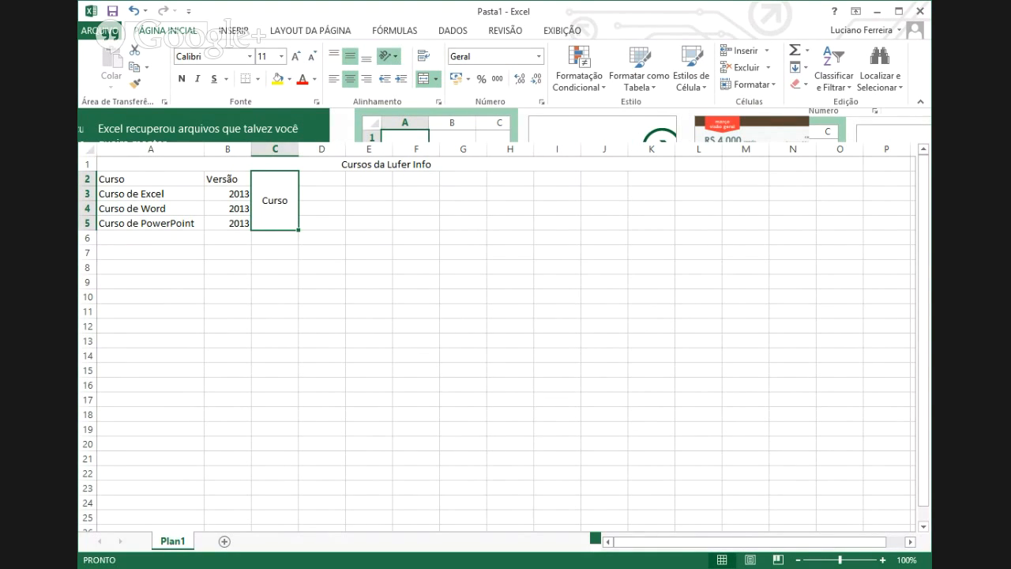
click(414, 127)
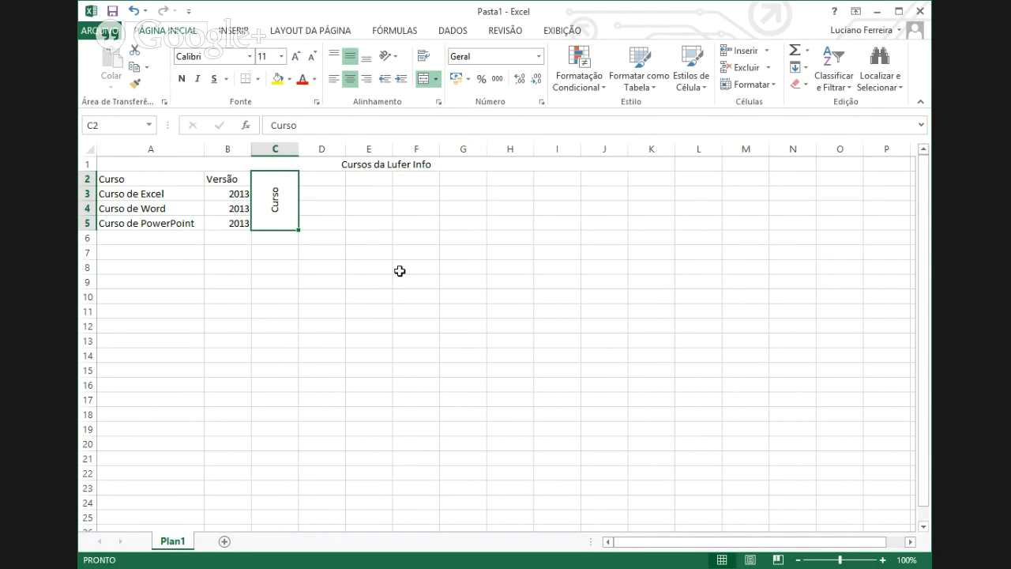
click(133, 267)
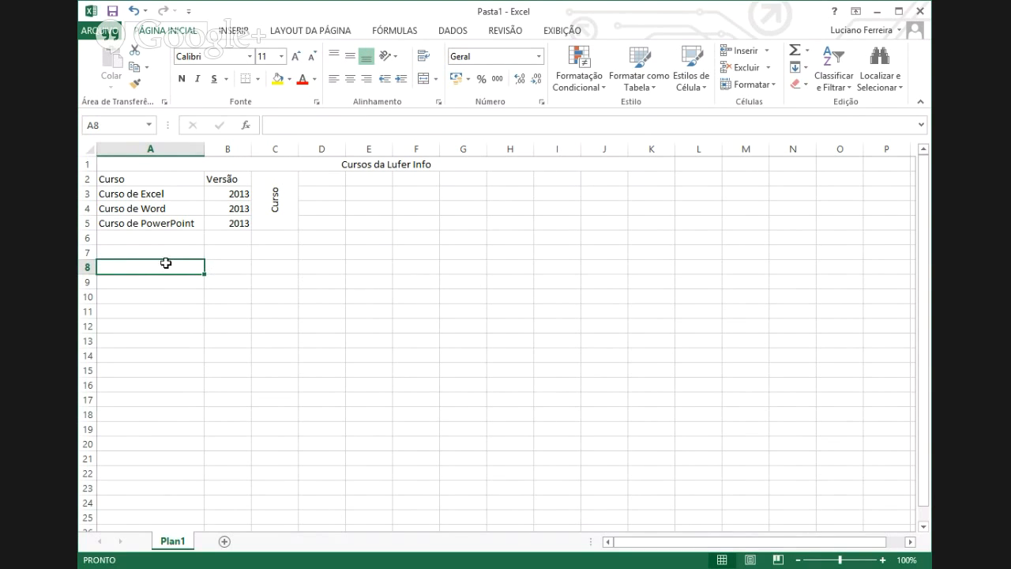
- Merge A8:A13 into one cell and enter 'Módulo I' in it
drag(163, 269, 158, 341)
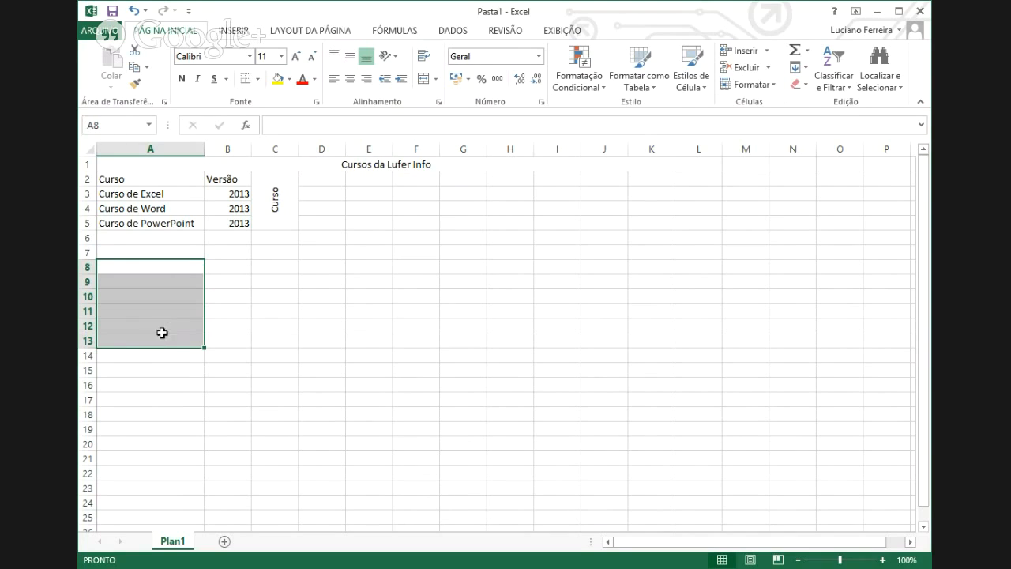
click(424, 81)
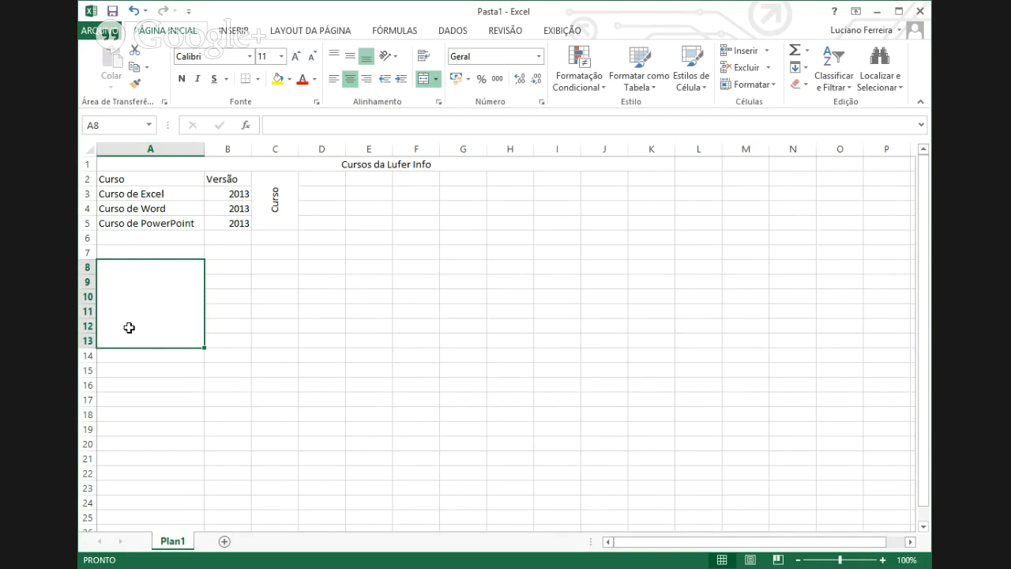
text(Mód)
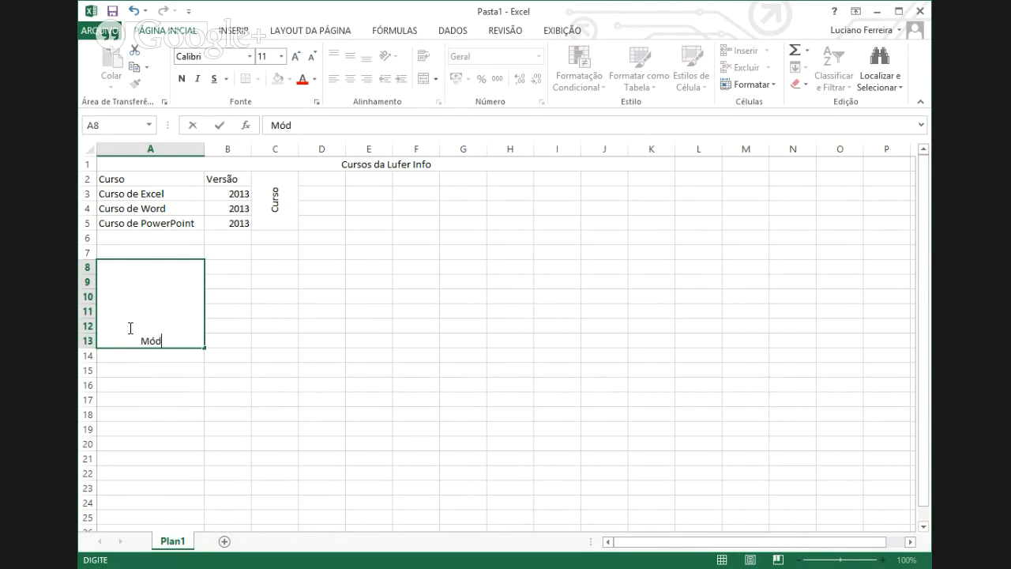
text(ulo I)
key(Return)
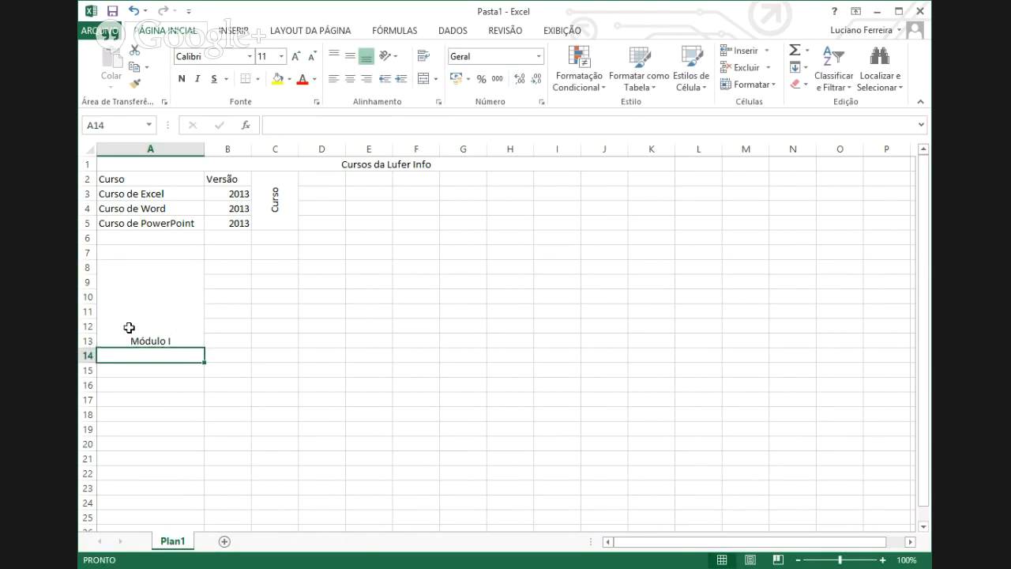
key(Up)
key(Up)
click(180, 289)
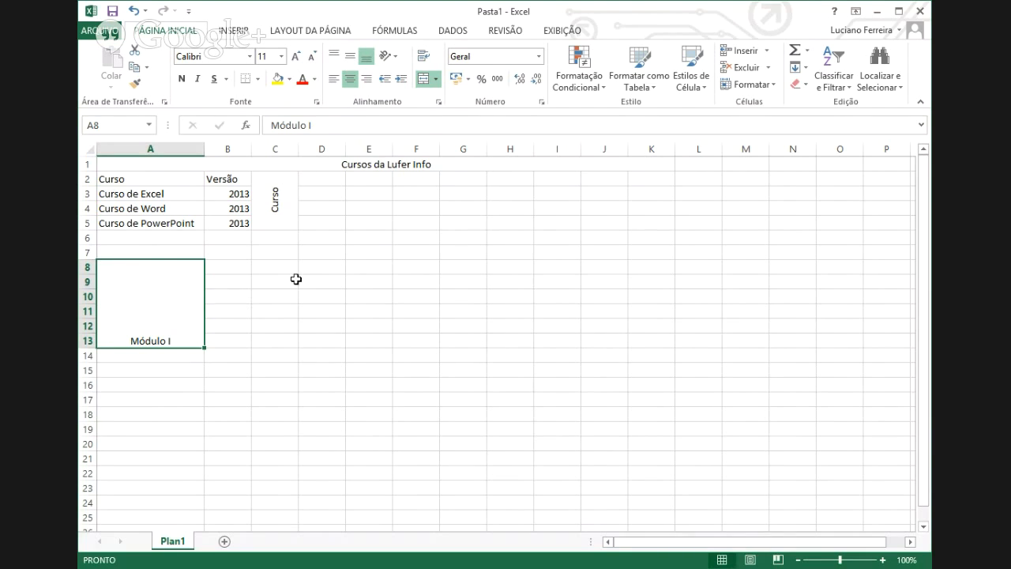
click(492, 313)
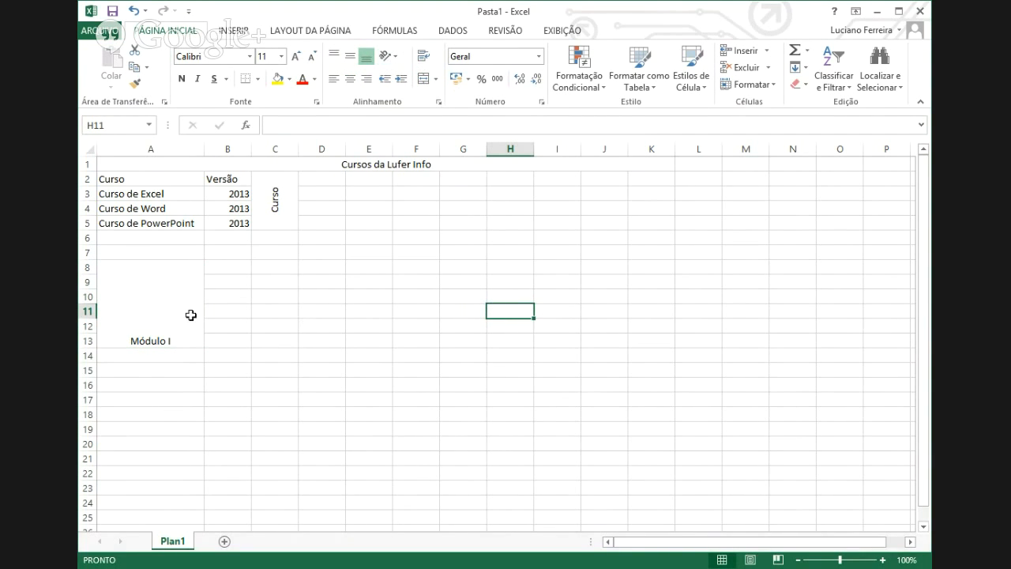
click(155, 315)
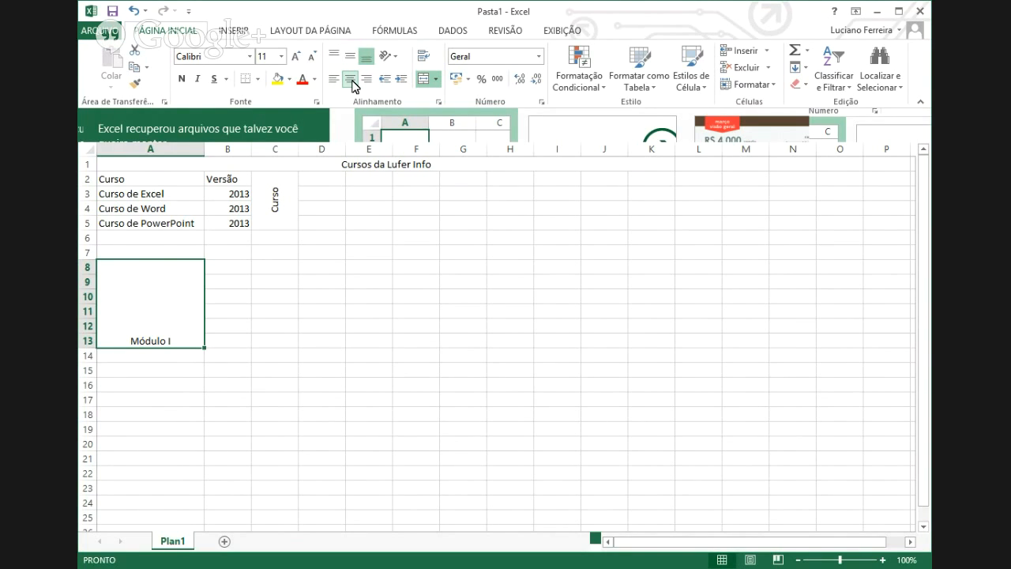
- Middle-align 'Módulo I' in A8:A13 and rotate it to read upward
click(350, 59)
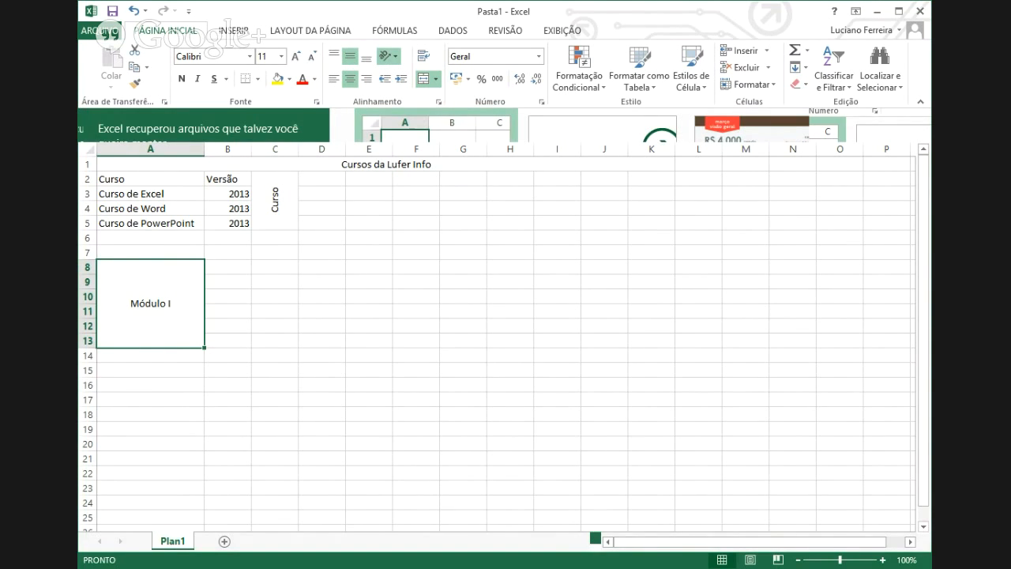
click(388, 55)
click(419, 128)
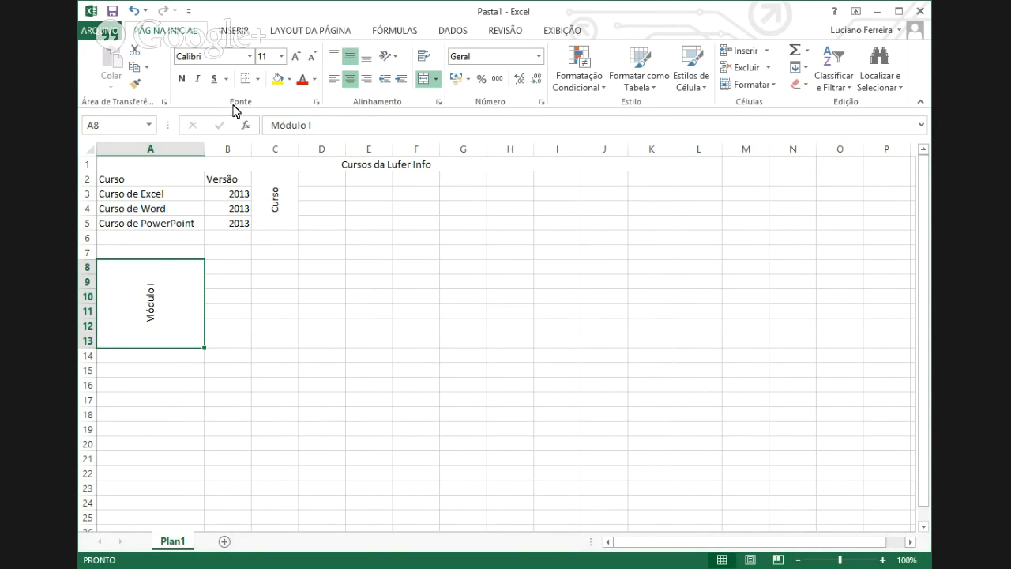
- Format 'Módulo I' as 18-point Calibri, bold, italic and underlined
click(251, 61)
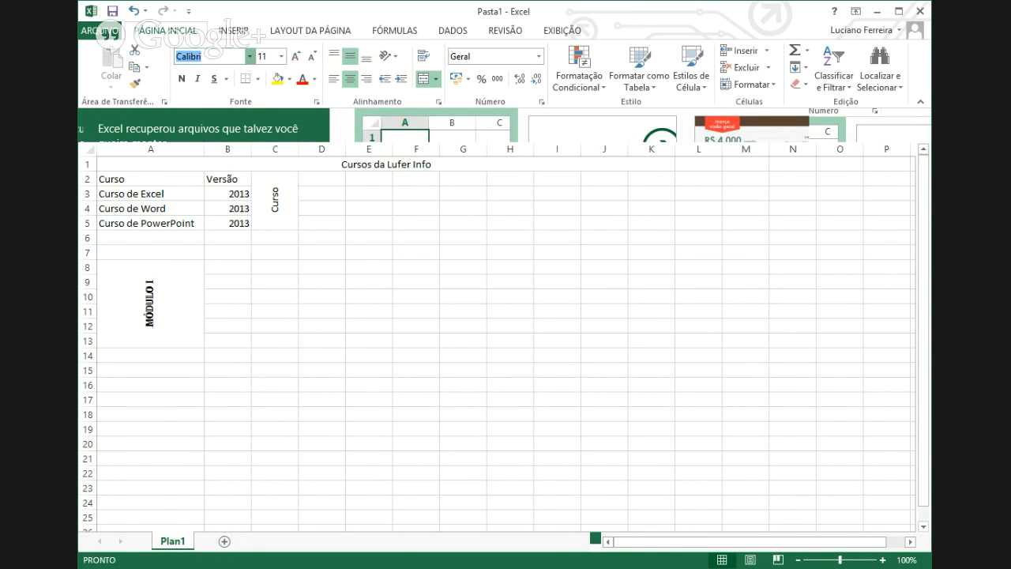
click(255, 98)
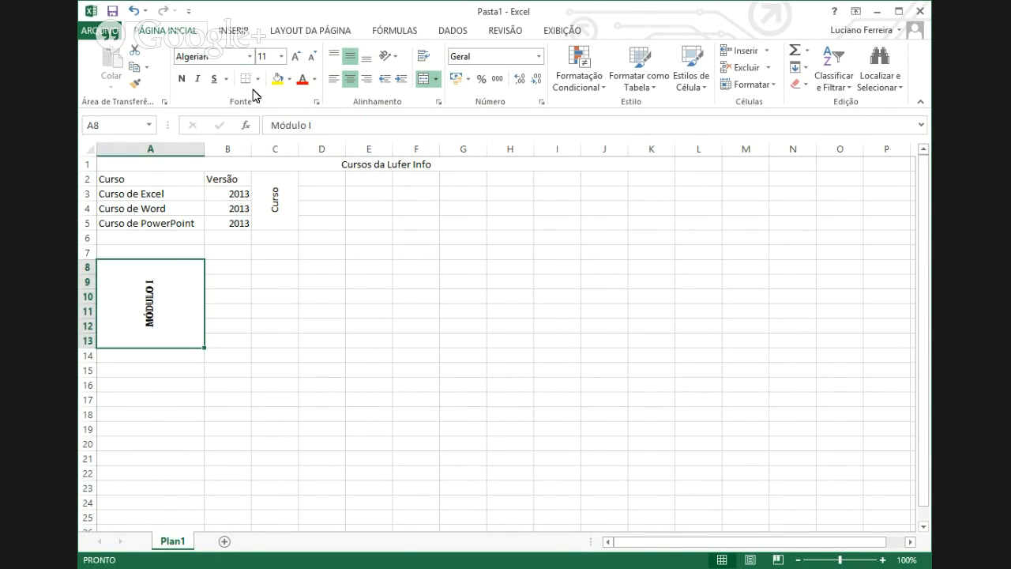
click(282, 57)
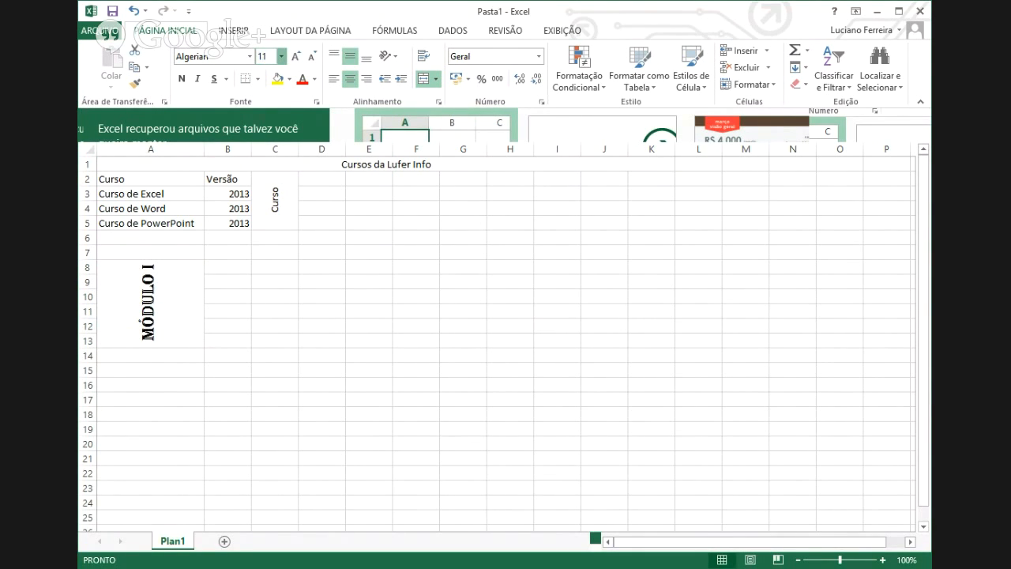
click(272, 170)
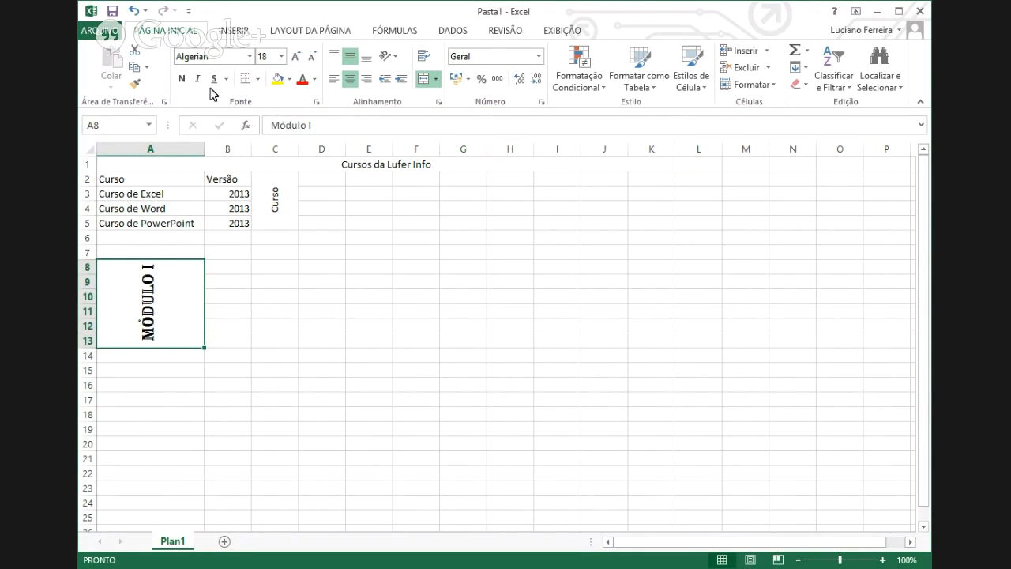
click(181, 79)
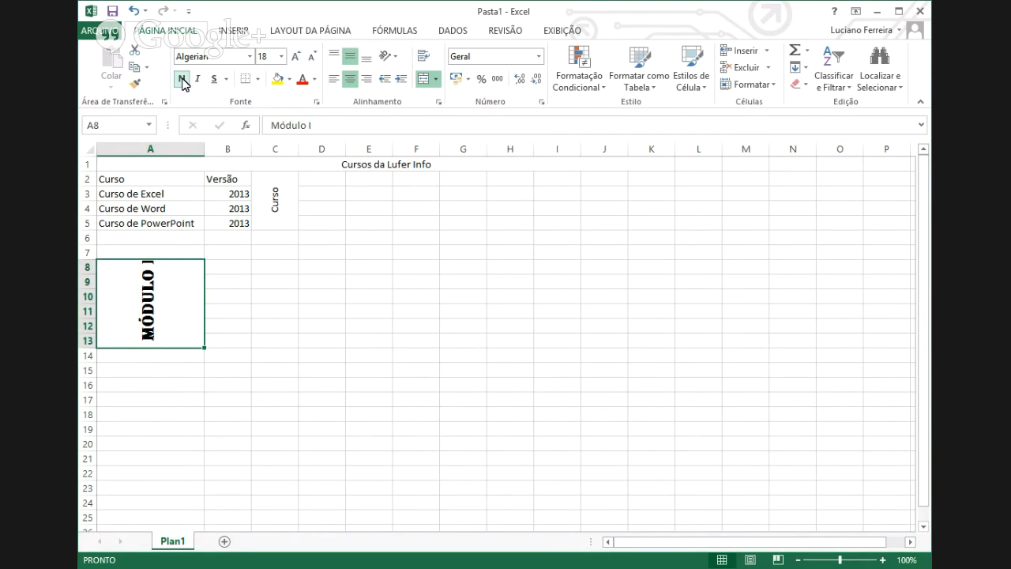
click(250, 57)
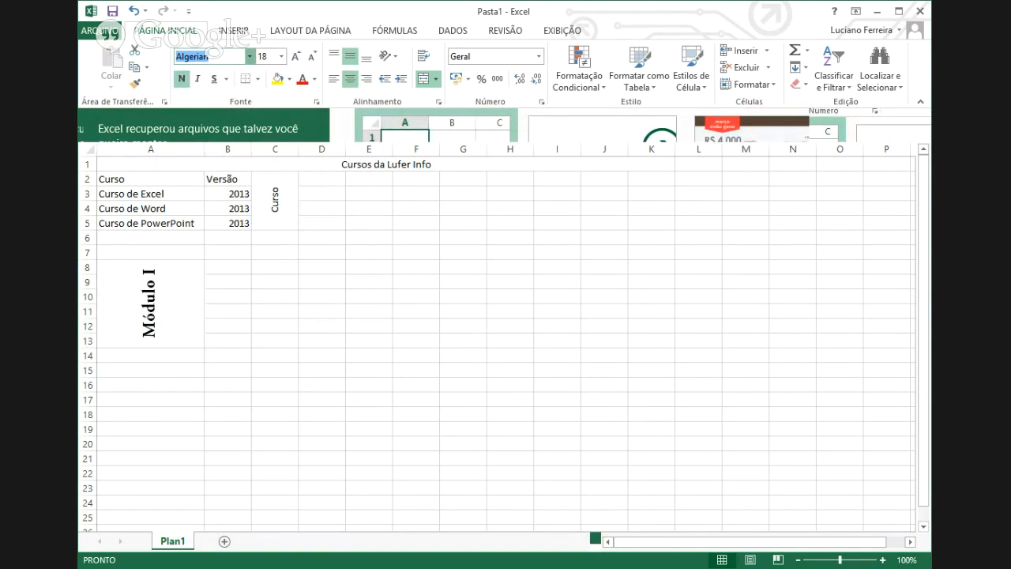
key(Escape)
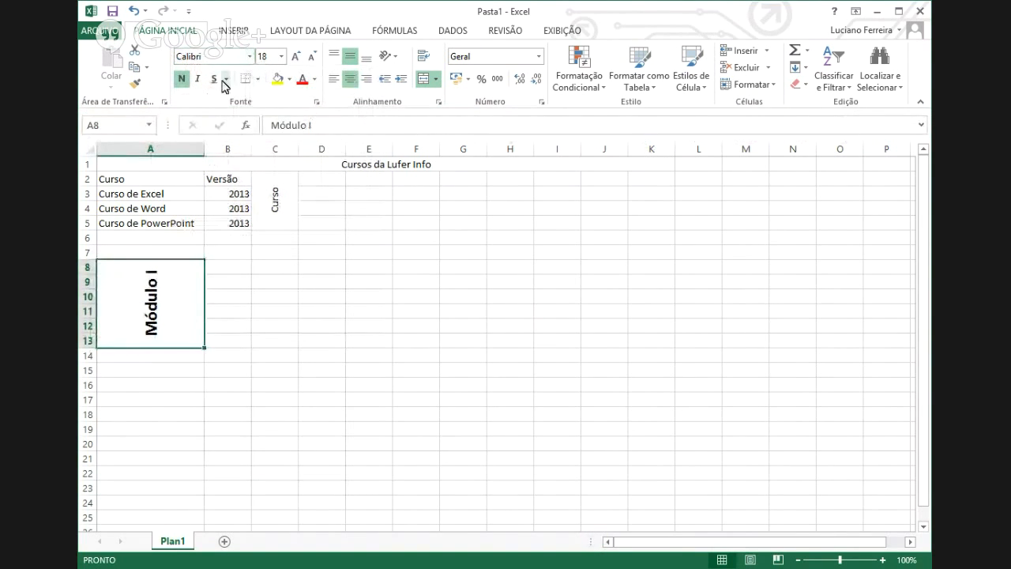
click(199, 83)
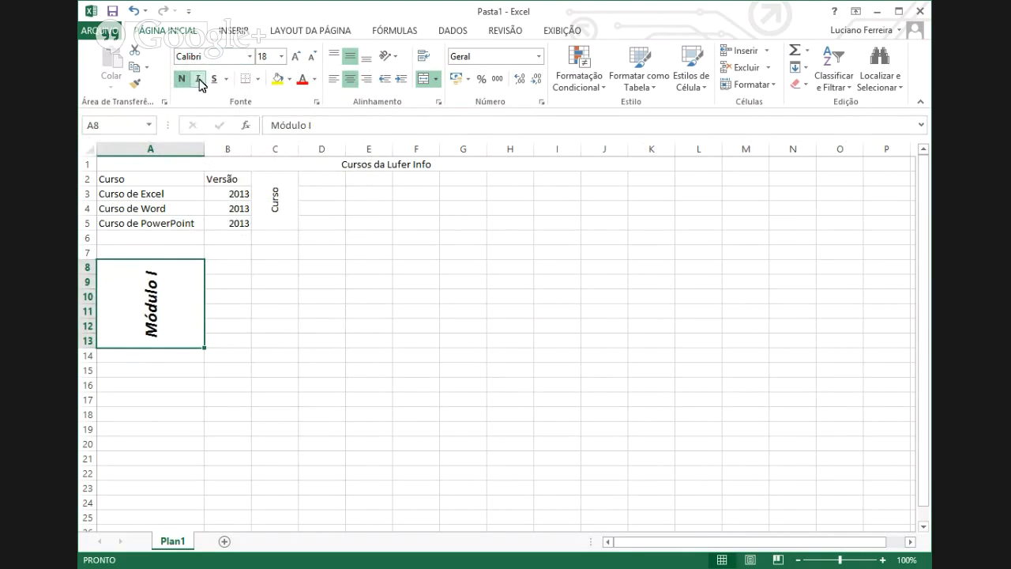
click(213, 79)
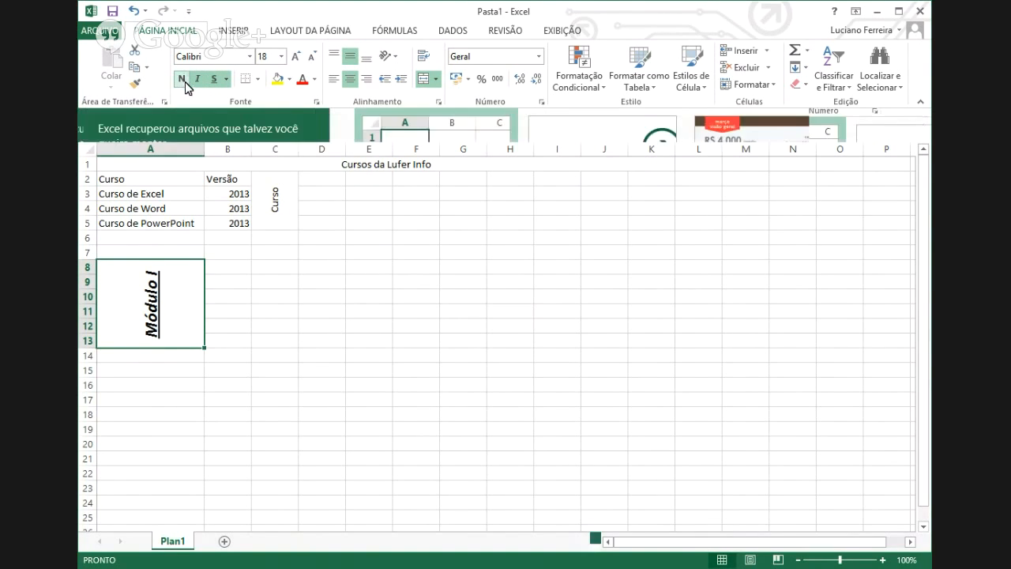
- Keep 'Módulo I' bold, fill its block blue and set the font colour to white
click(184, 84)
click(185, 82)
click(292, 82)
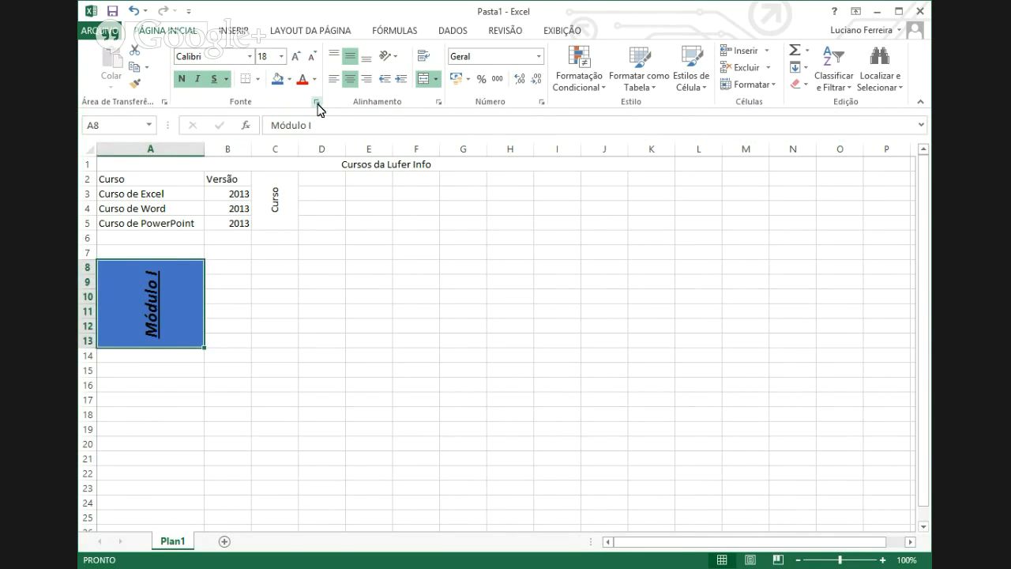
click(315, 79)
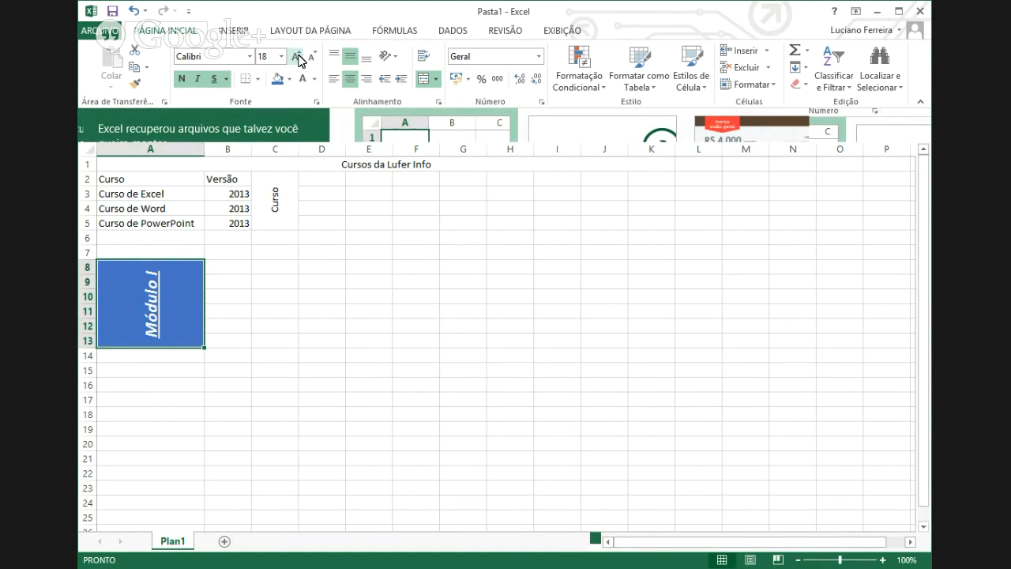
- Try sizes from 14 to 22 points on 'Módulo I', finishing at 20 points
click(297, 56)
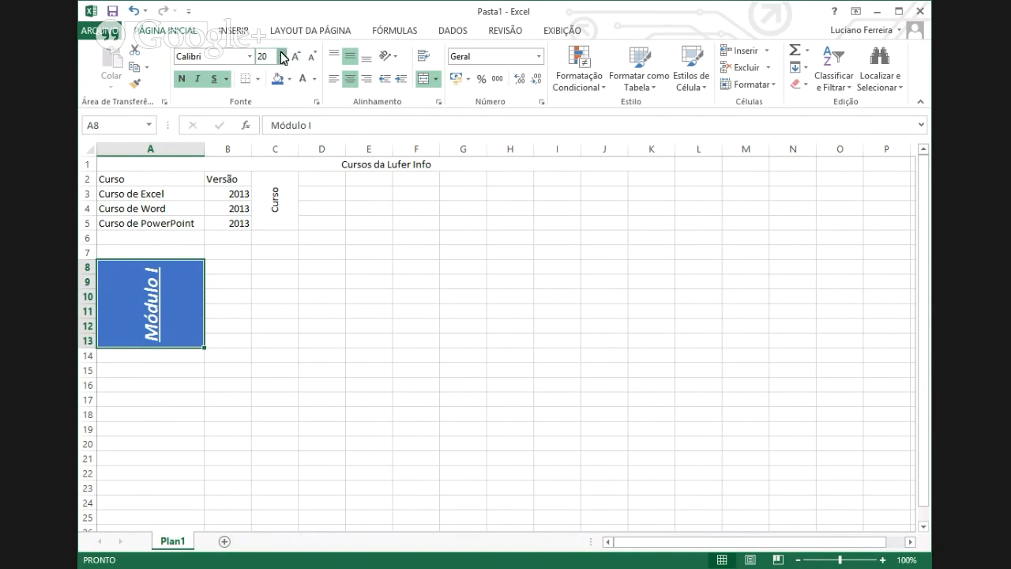
click(267, 56)
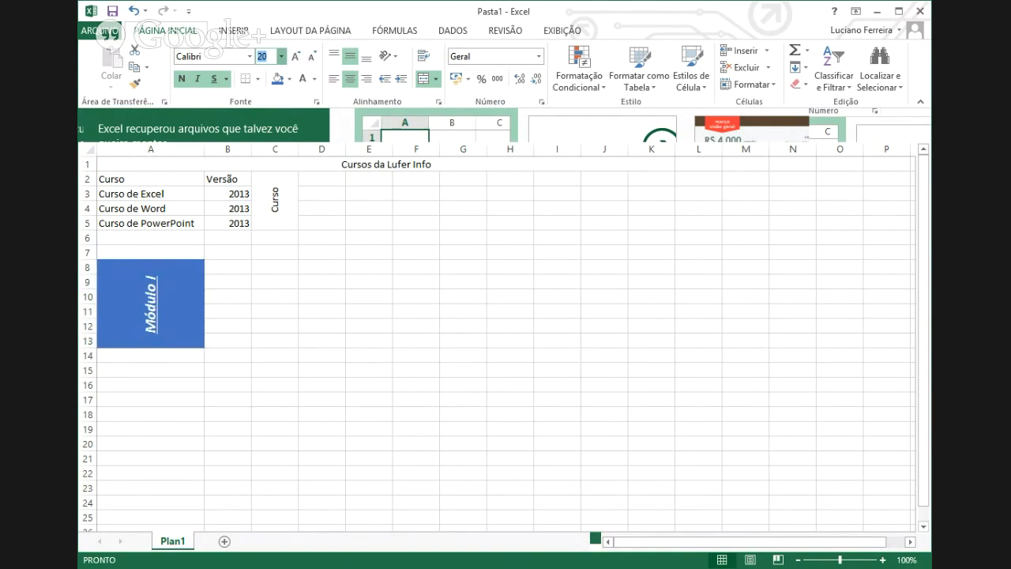
click(312, 59)
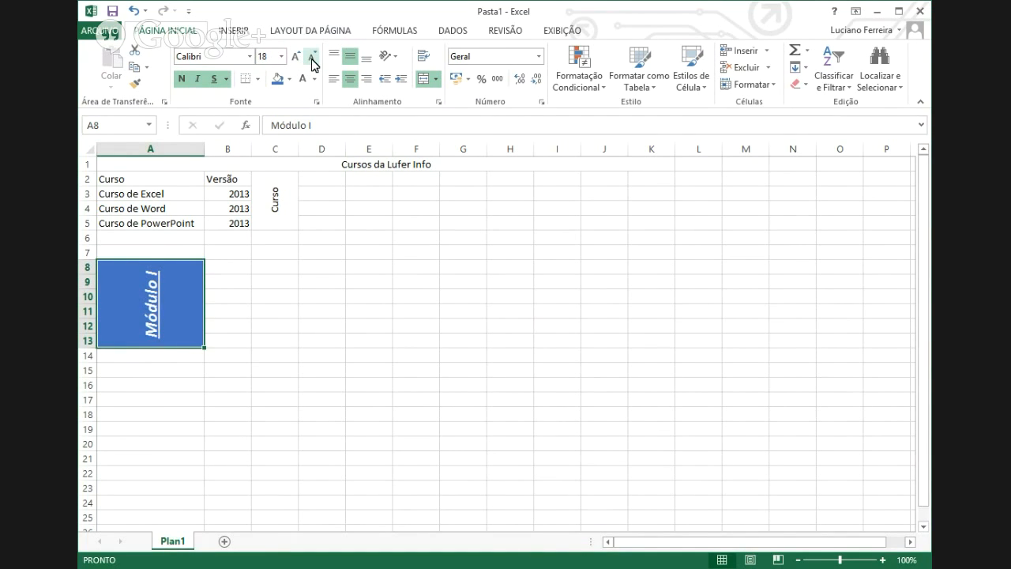
click(312, 57)
click(313, 57)
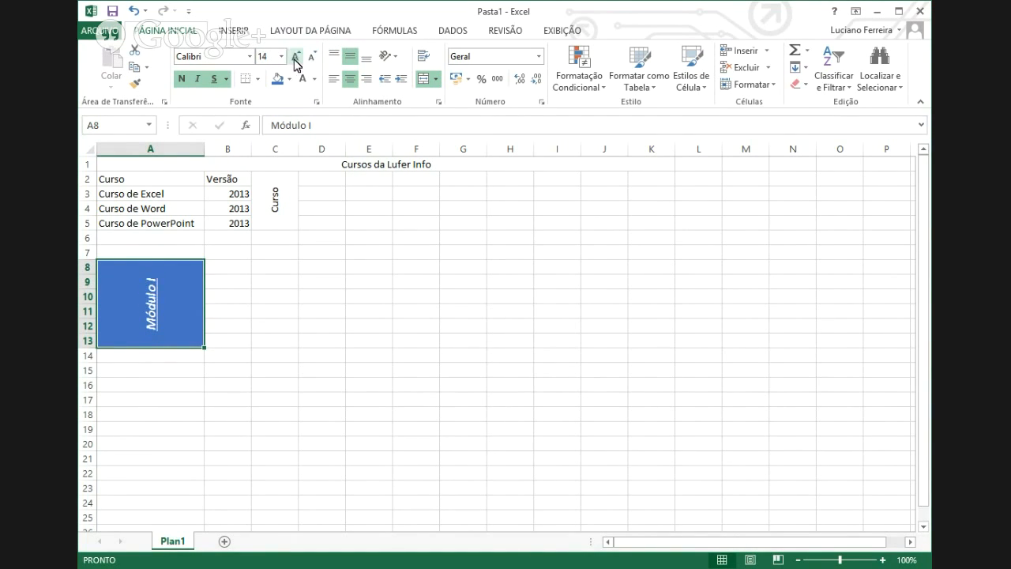
click(297, 63)
click(297, 63)
click(296, 63)
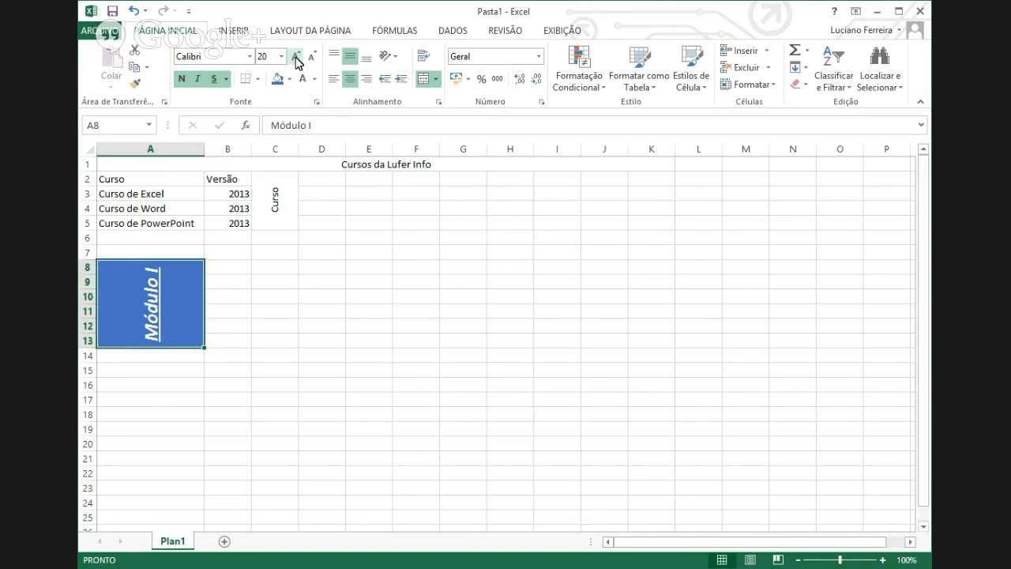
click(297, 63)
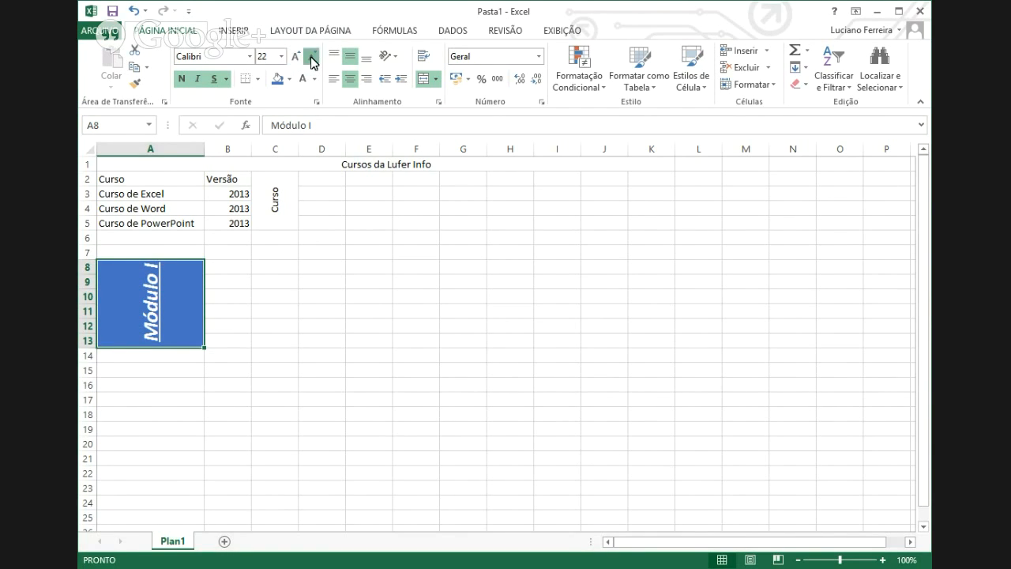
click(311, 56)
click(311, 57)
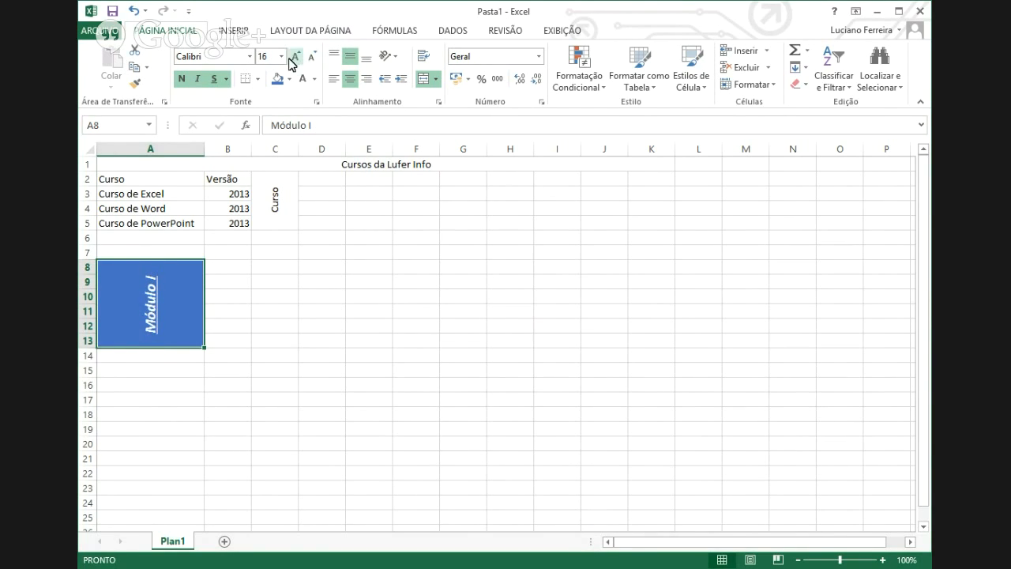
click(297, 60)
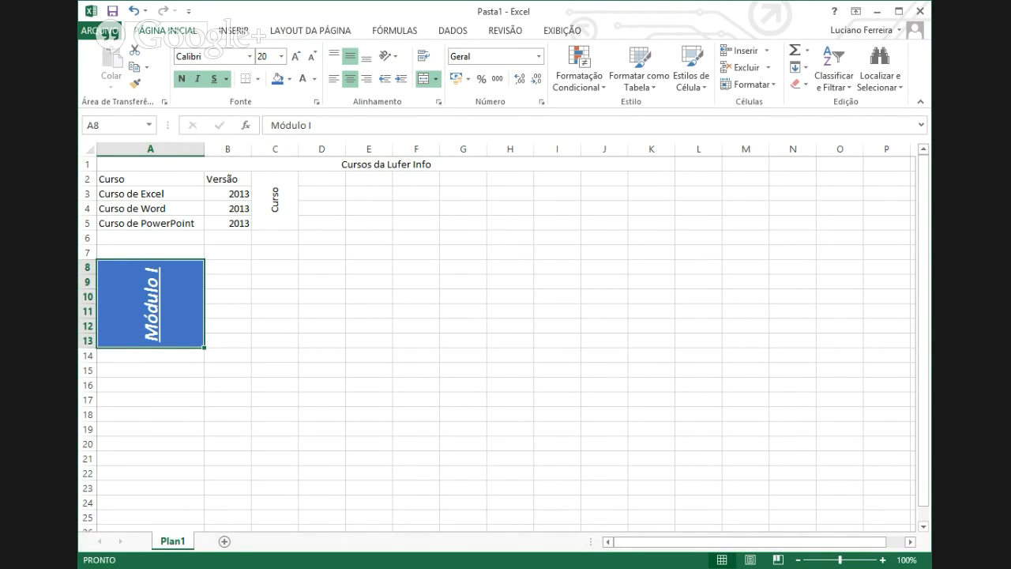
- Try bold and italic on the 'Curso de Excel' text, then revert and exit editing
double_click(172, 194)
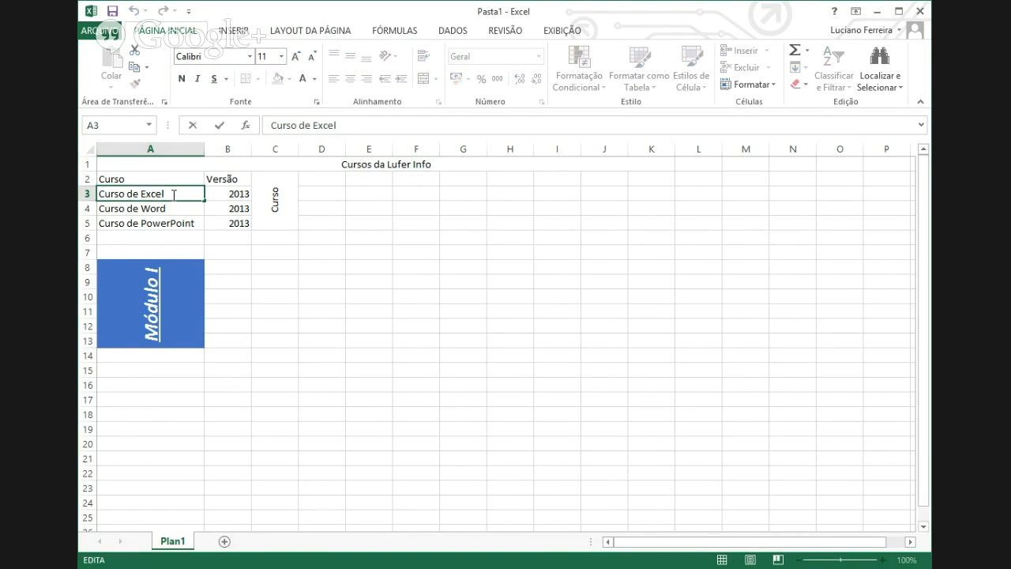
drag(174, 193, 100, 194)
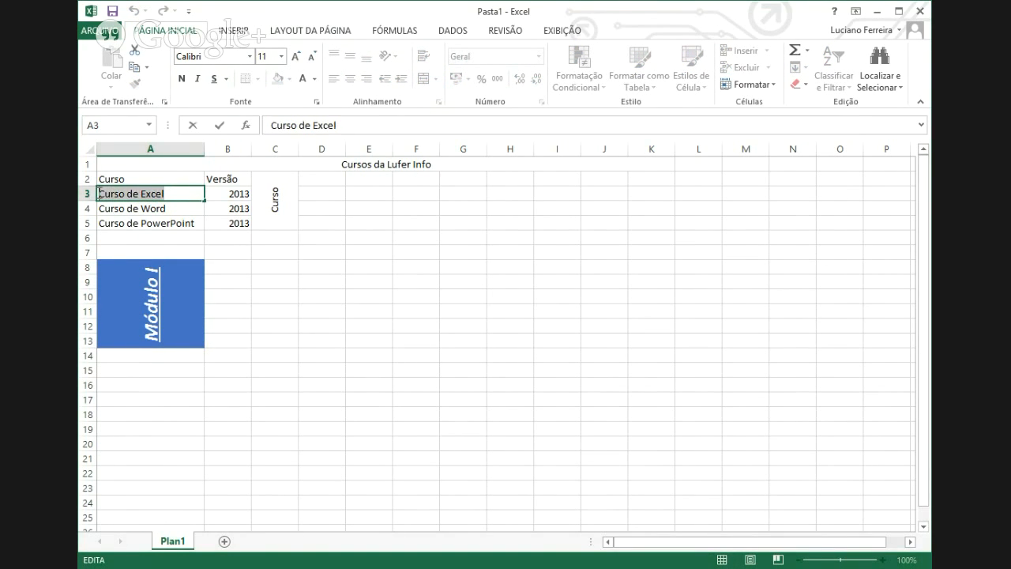
click(182, 79)
click(200, 79)
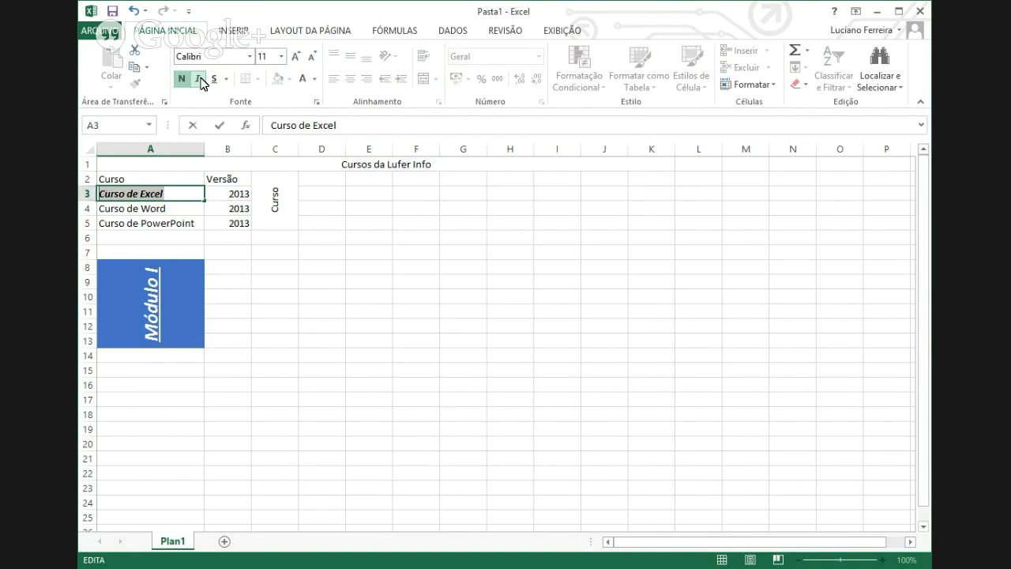
click(182, 79)
click(198, 79)
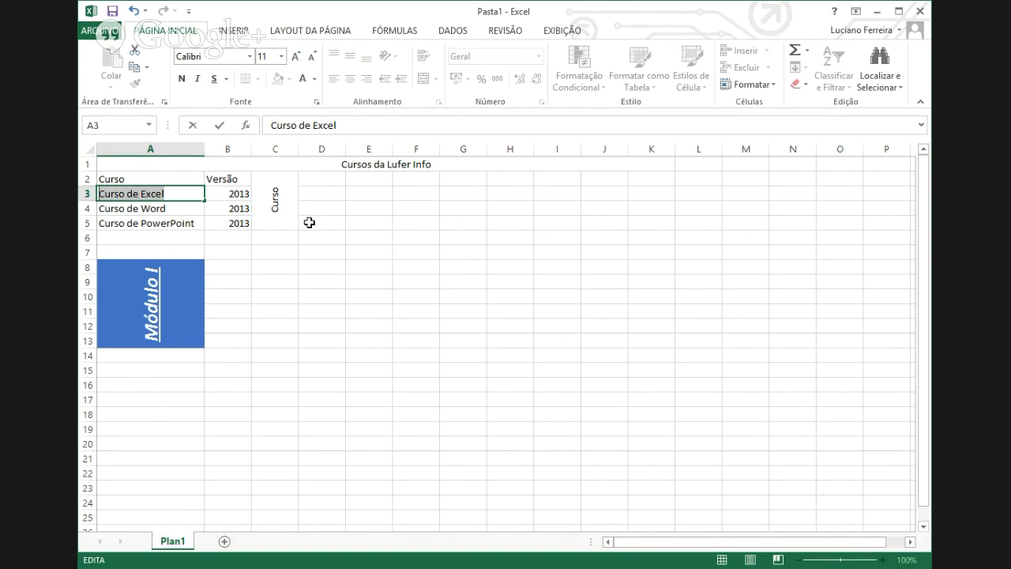
key(Escape)
drag(274, 282, 275, 267)
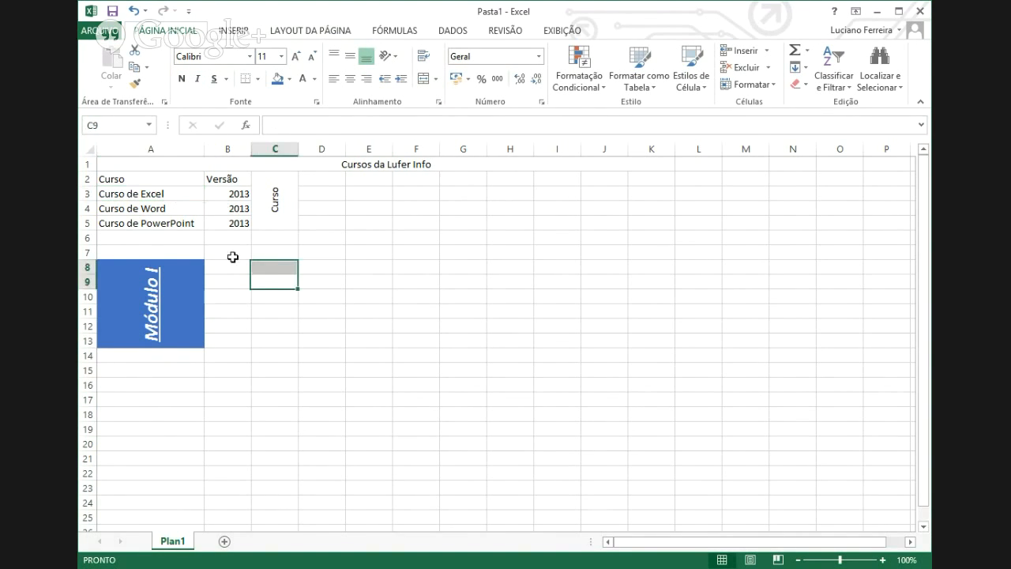
- Make 'Curso de Word' in A4 bold white text on a blue fill
click(155, 210)
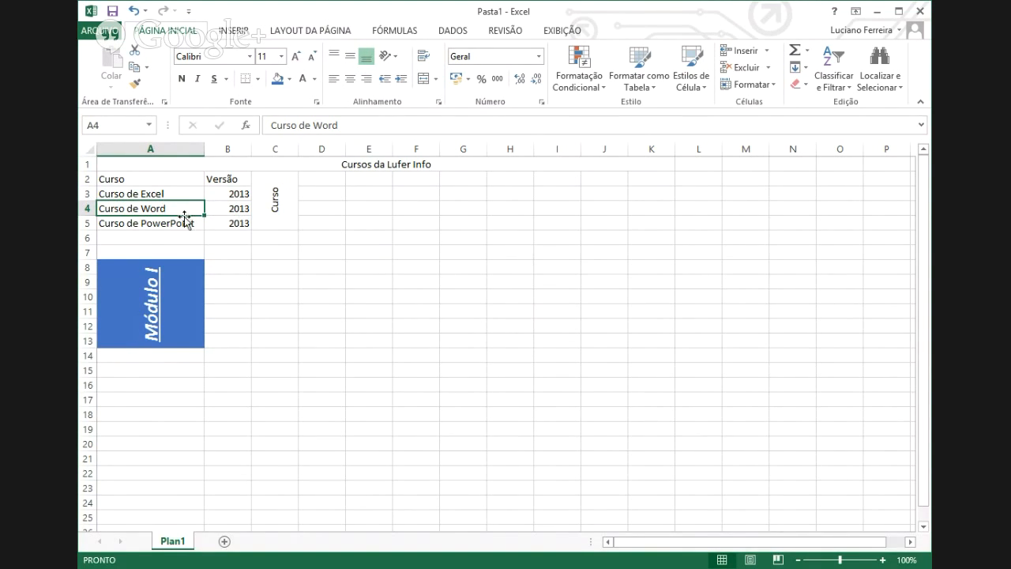
click(182, 79)
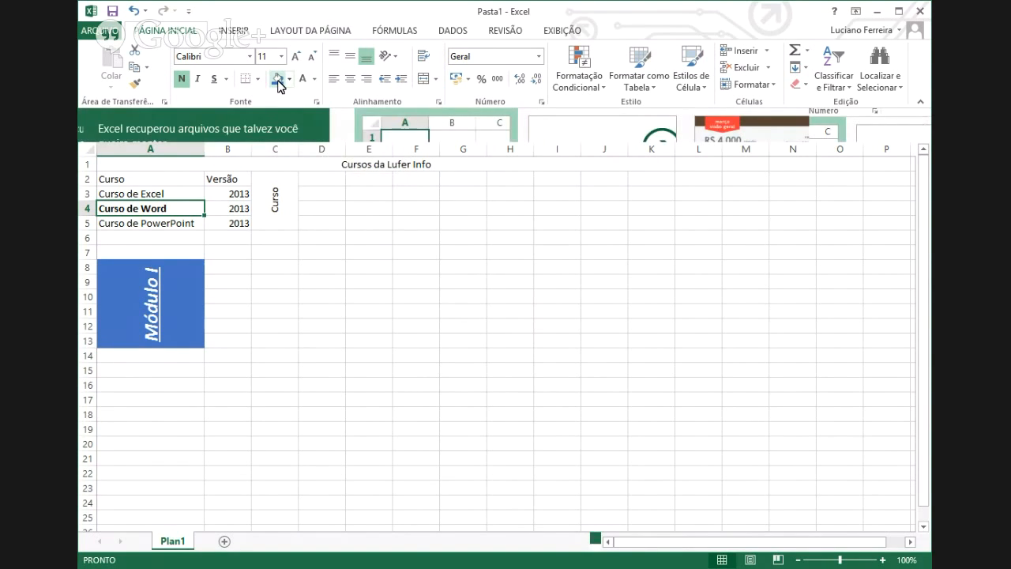
click(314, 79)
click(314, 79)
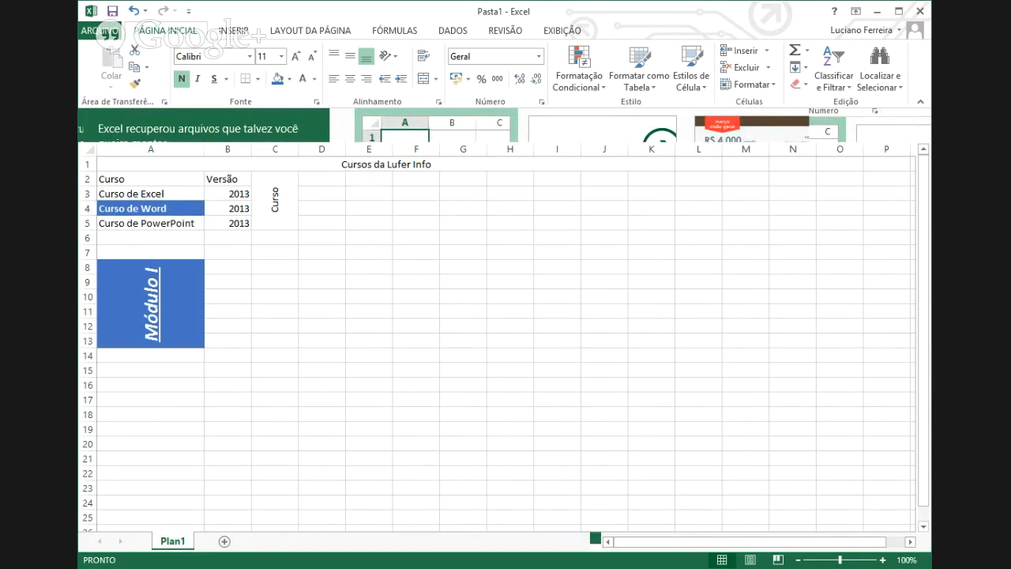
click(296, 256)
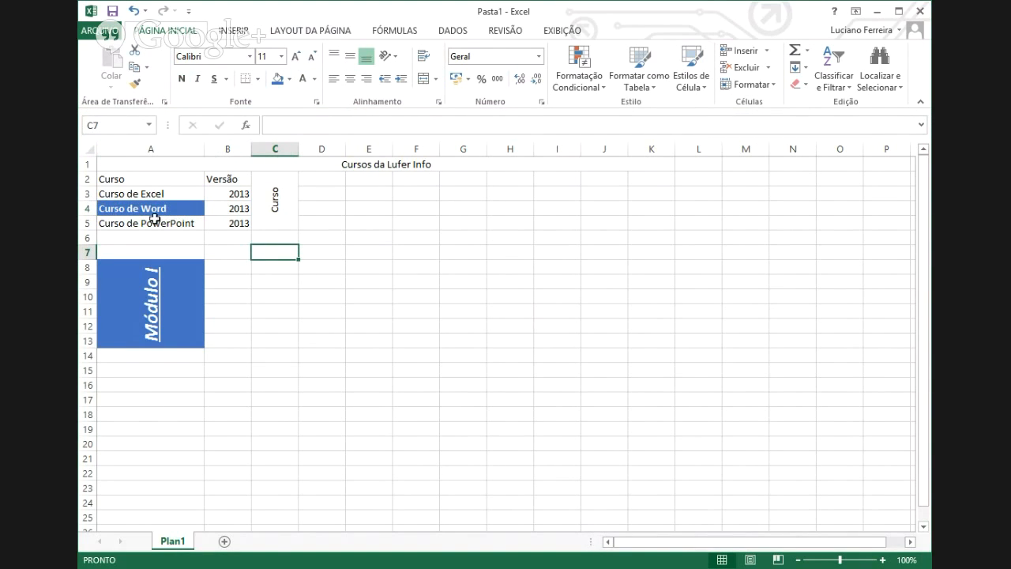
- Make the vertical 'Curso' header in C2:C5 bold, italic and underlined
click(282, 210)
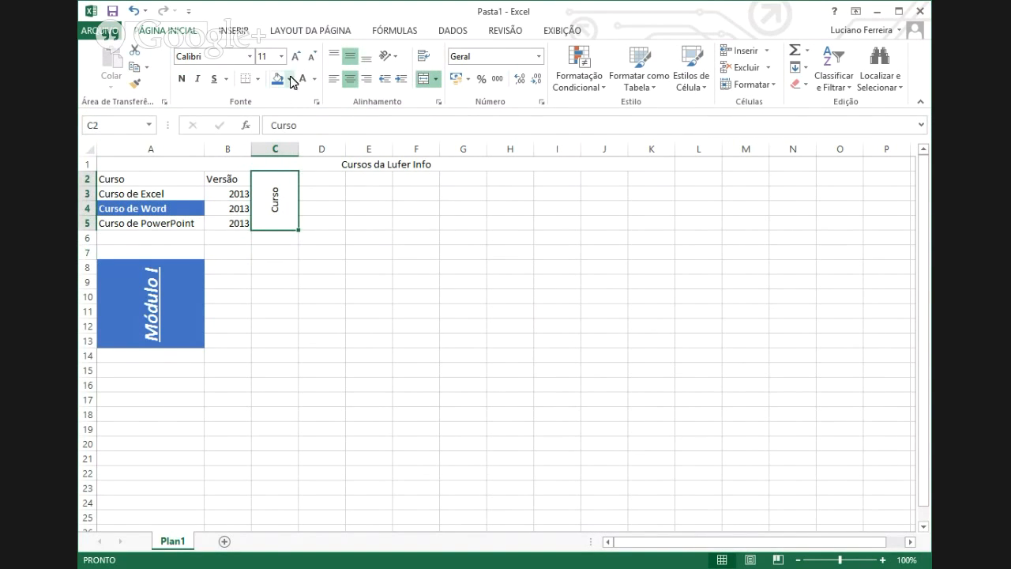
click(182, 79)
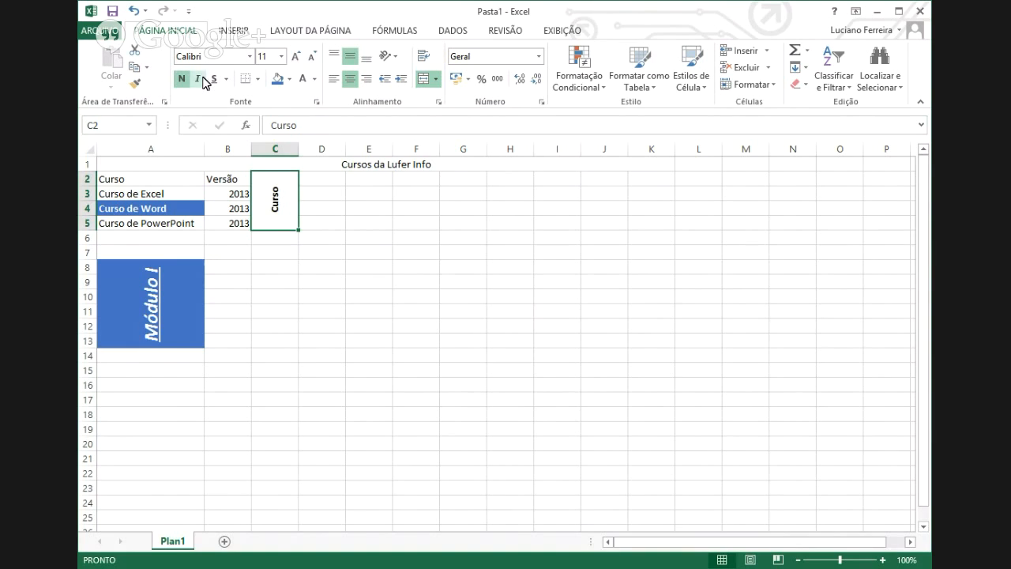
click(198, 79)
click(213, 79)
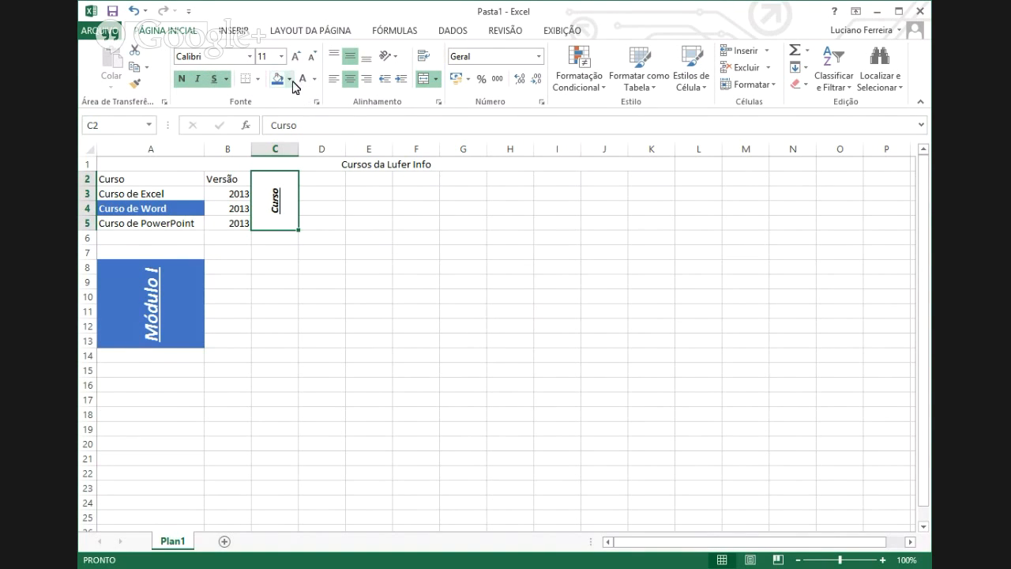
- Give the 'Curso' header a dark grey fill and white text at size 18
click(279, 78)
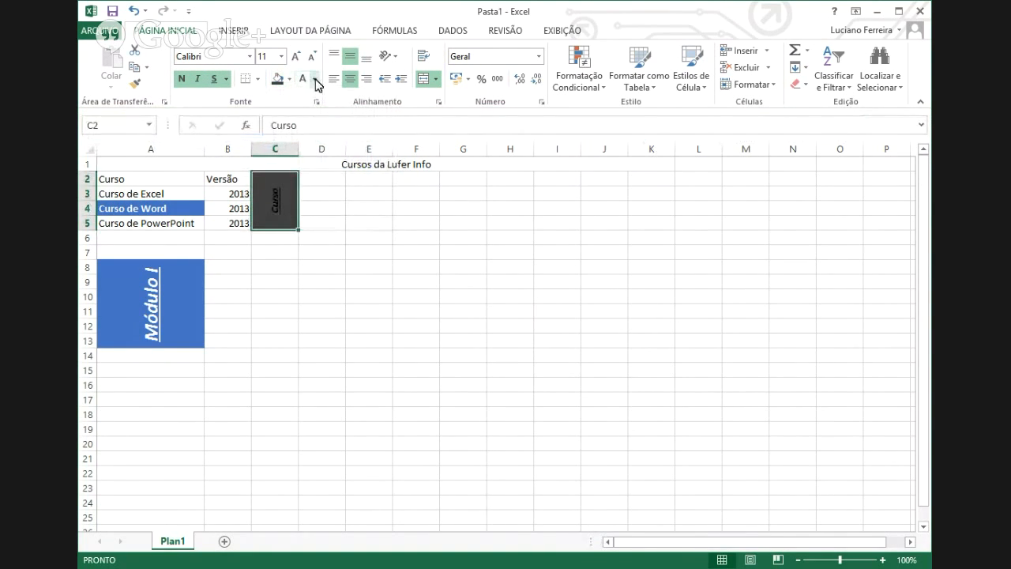
click(315, 79)
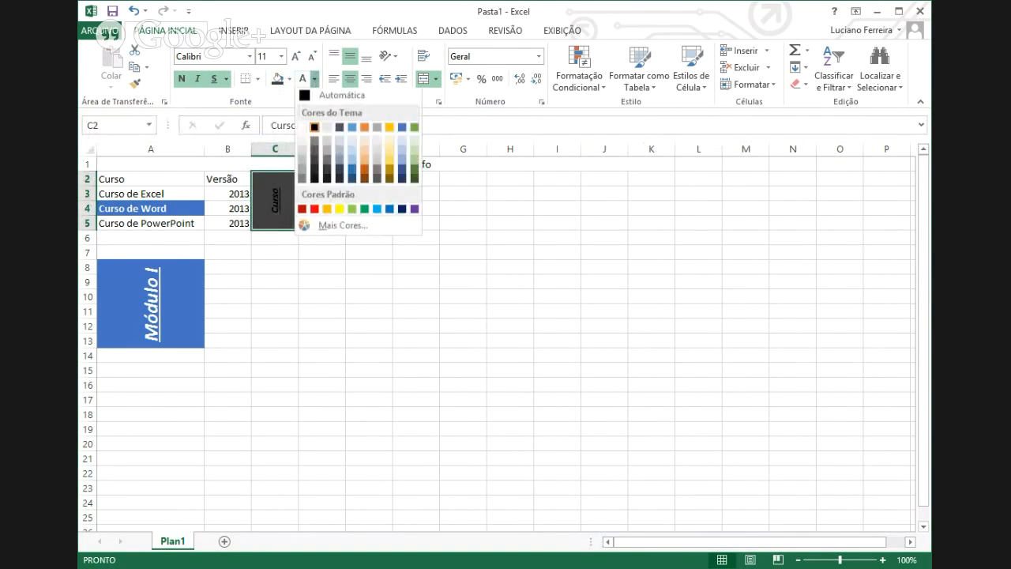
click(326, 126)
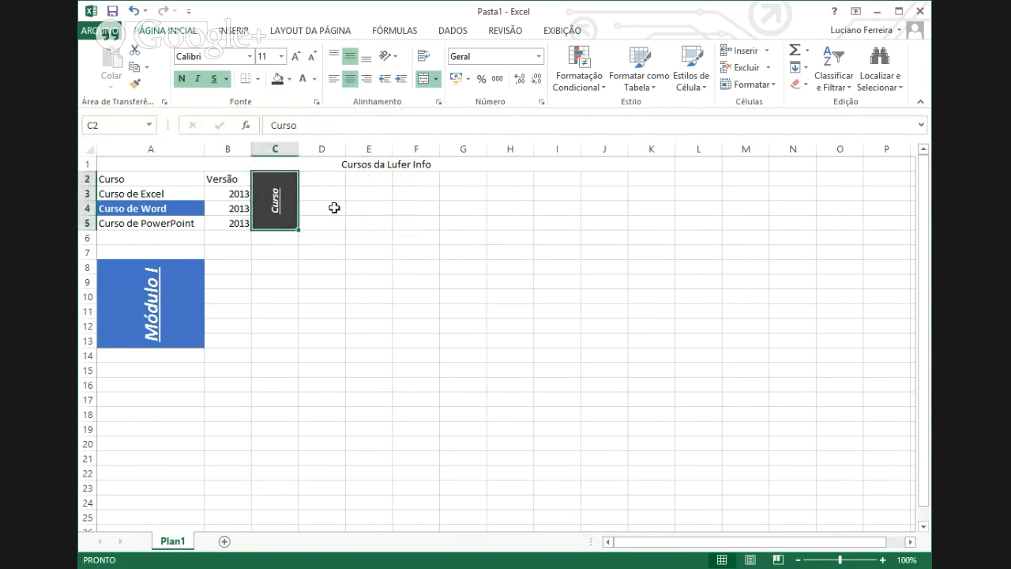
click(297, 58)
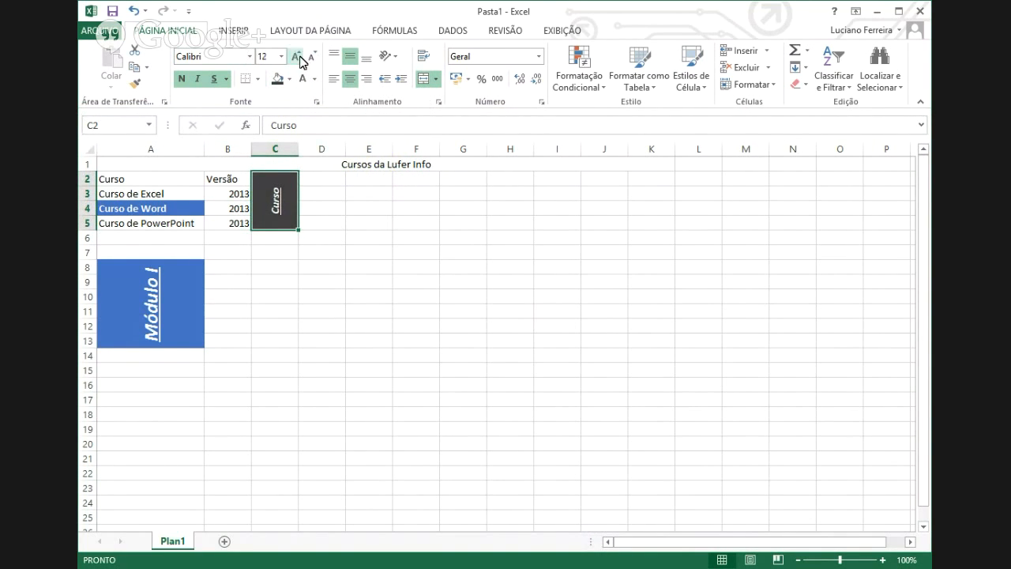
click(298, 59)
click(299, 59)
click(299, 59)
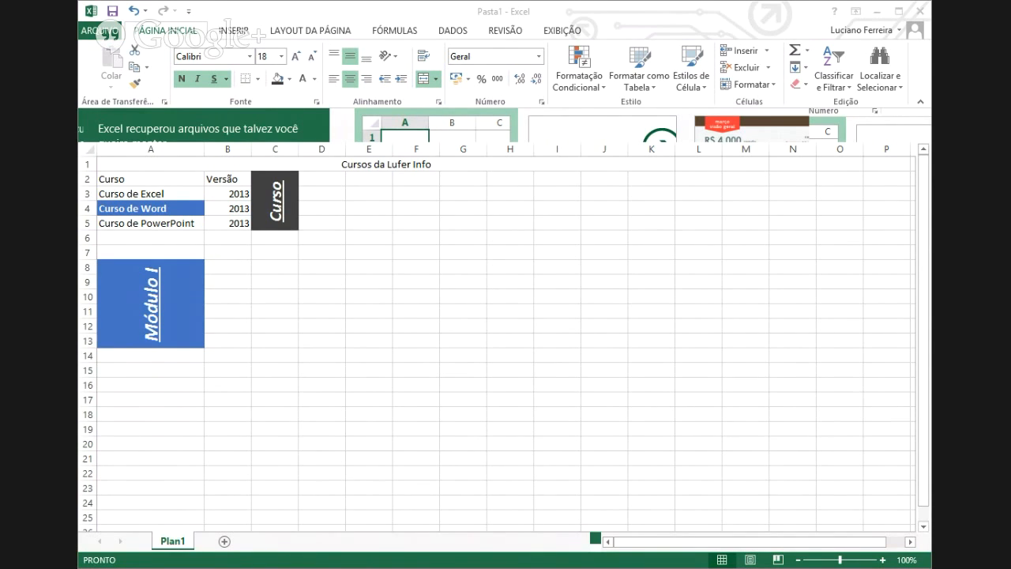
click(275, 201)
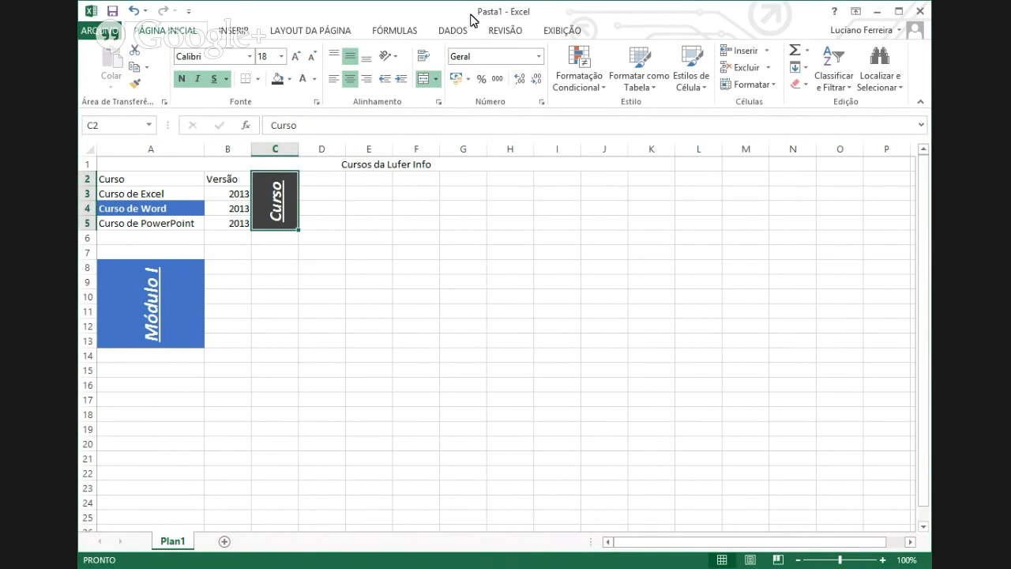
click(308, 337)
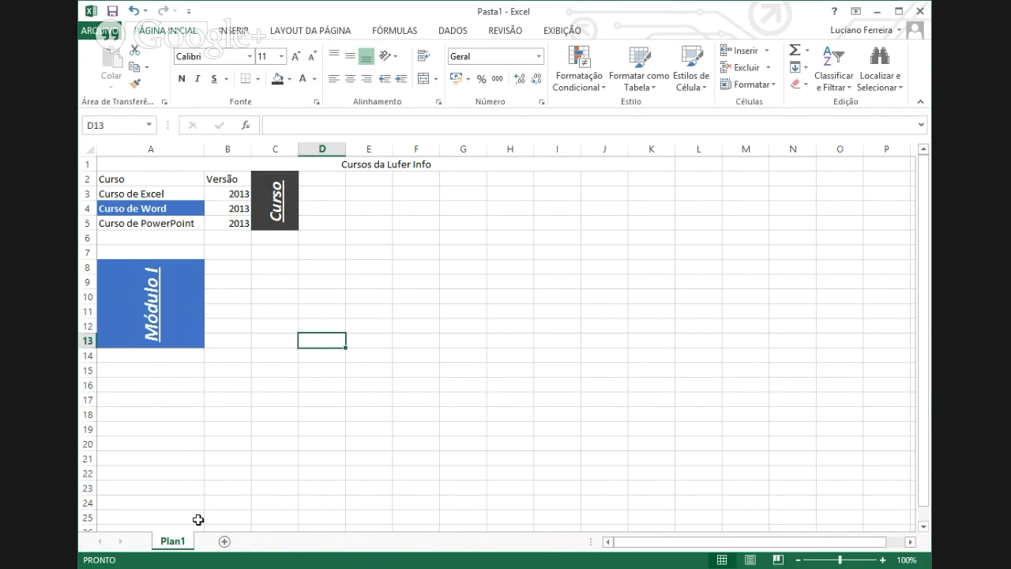
click(98, 31)
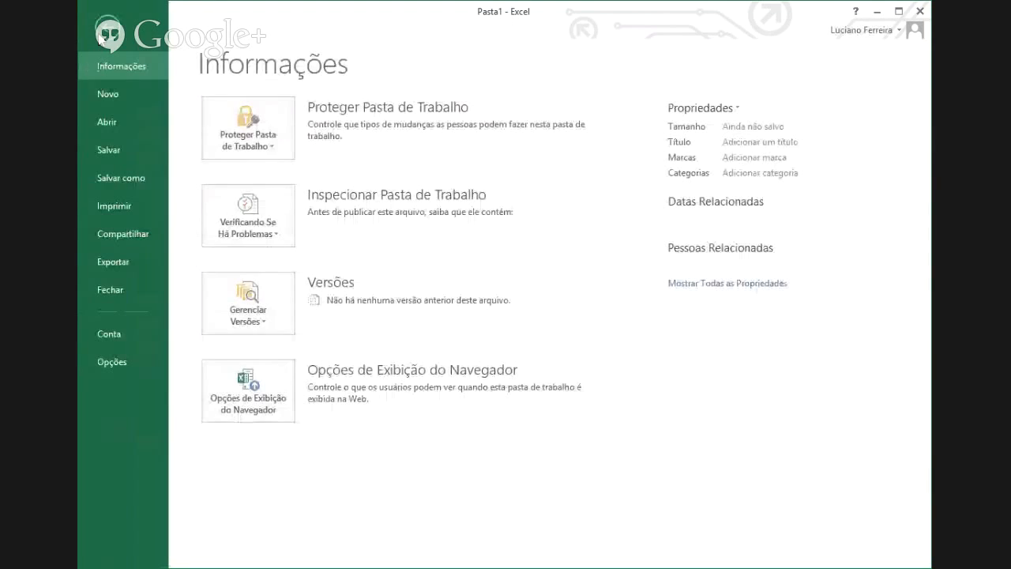
click(126, 120)
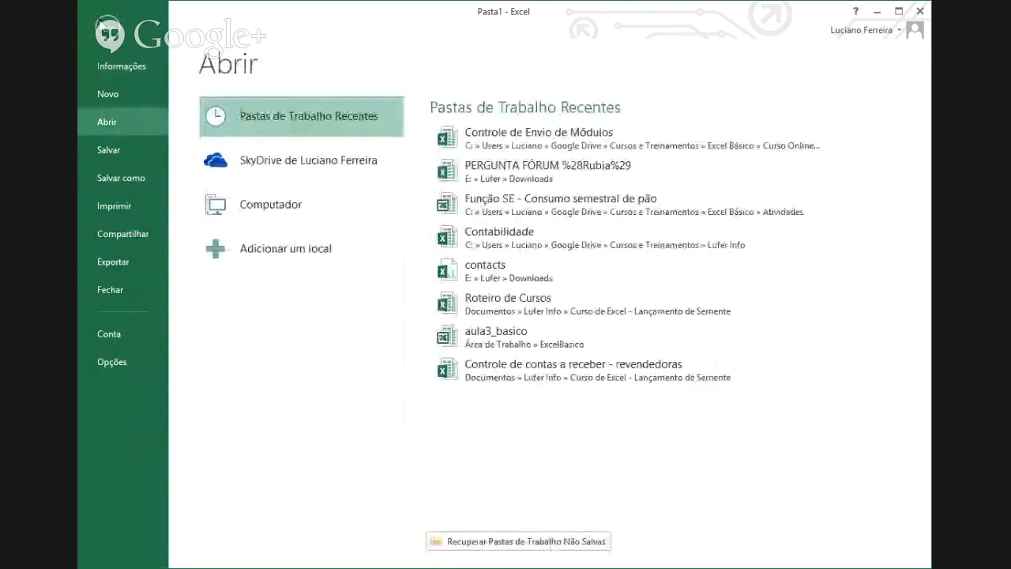
key(Escape)
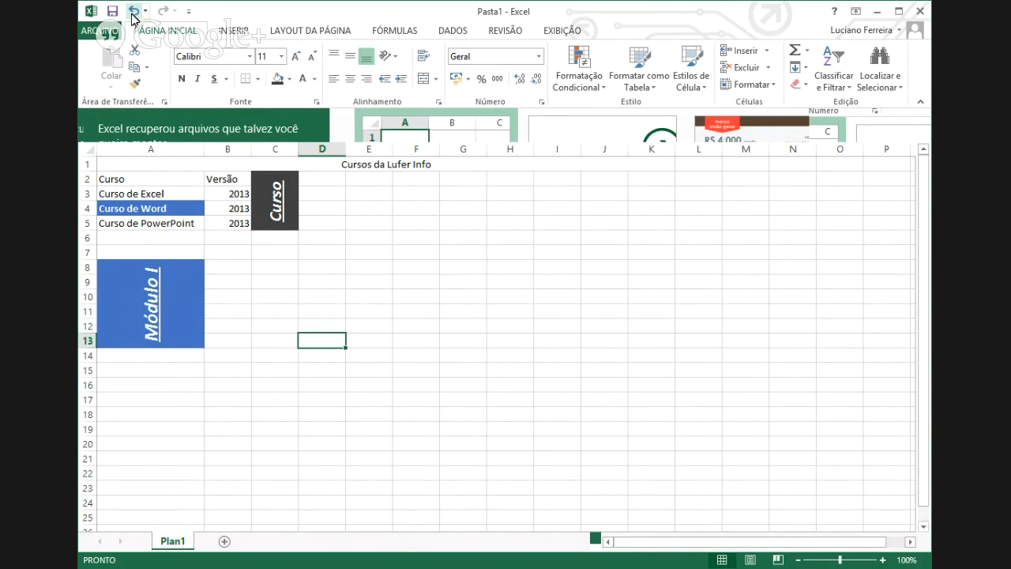
- Undo five edits so the Curso header in C2 returns to black size-11 text
click(133, 12)
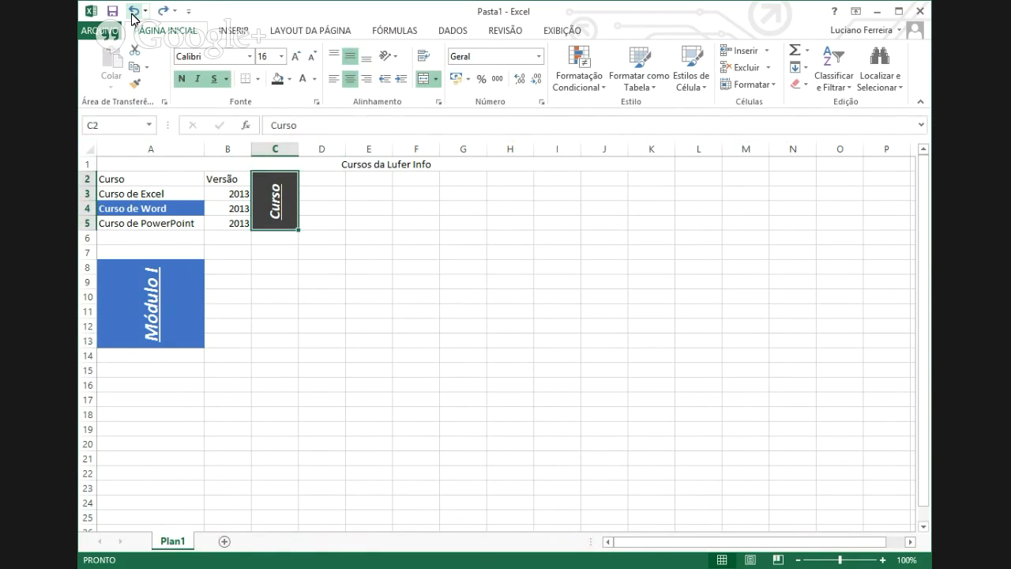
click(132, 13)
click(133, 12)
click(133, 13)
click(133, 13)
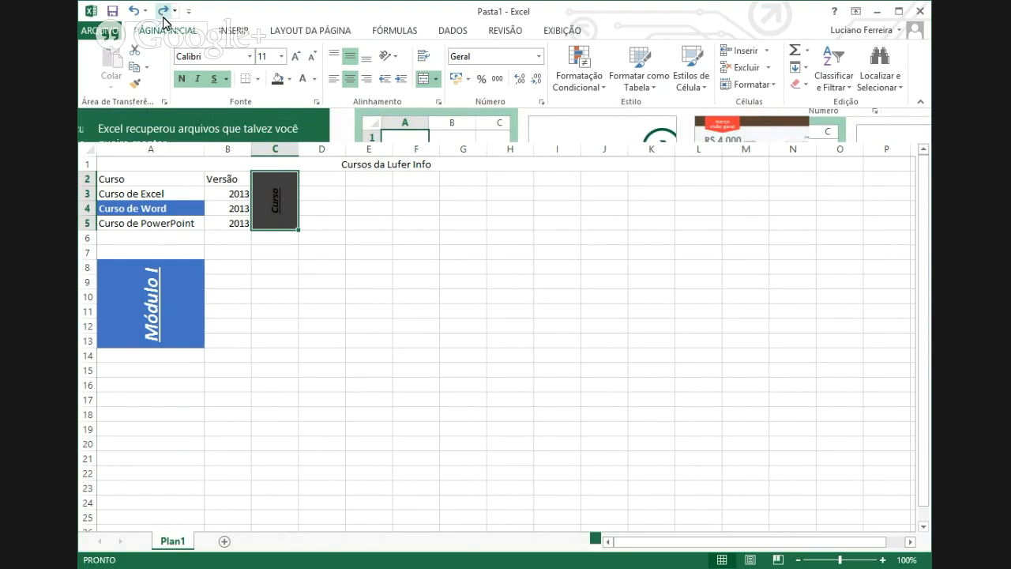
- Redo all five undone changes so Curso is white again at 18 points
click(162, 13)
click(162, 13)
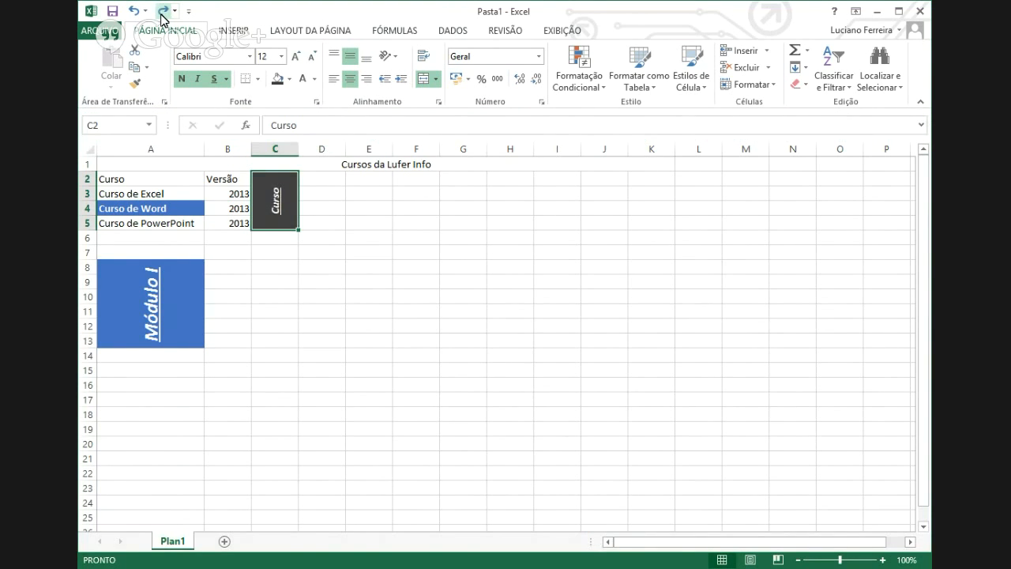
click(163, 13)
click(162, 13)
click(163, 13)
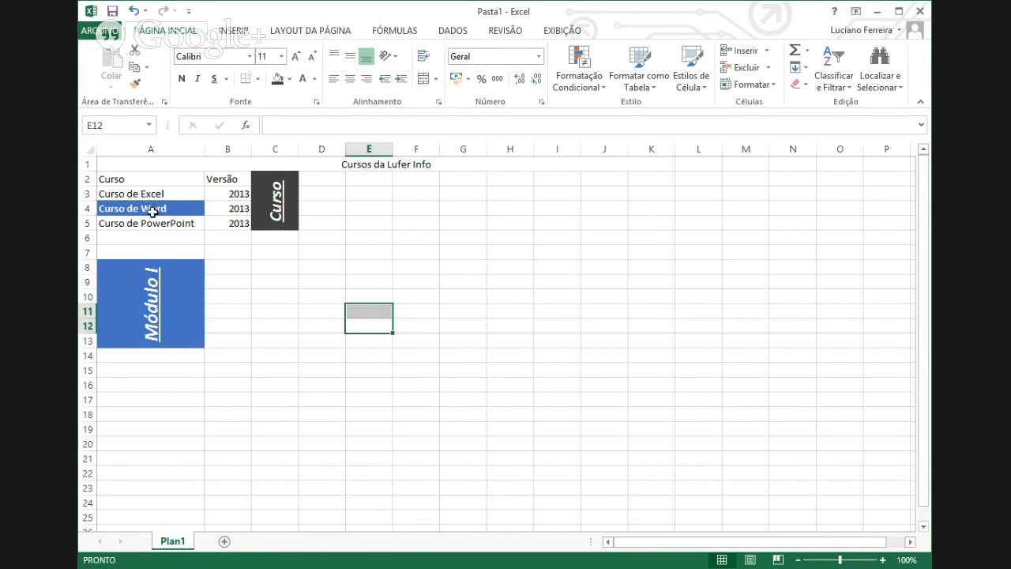
click(158, 196)
mouse_move(209, 214)
mouse_down()
mouse_move(197, 198)
mouse_move(226, 224)
mouse_up()
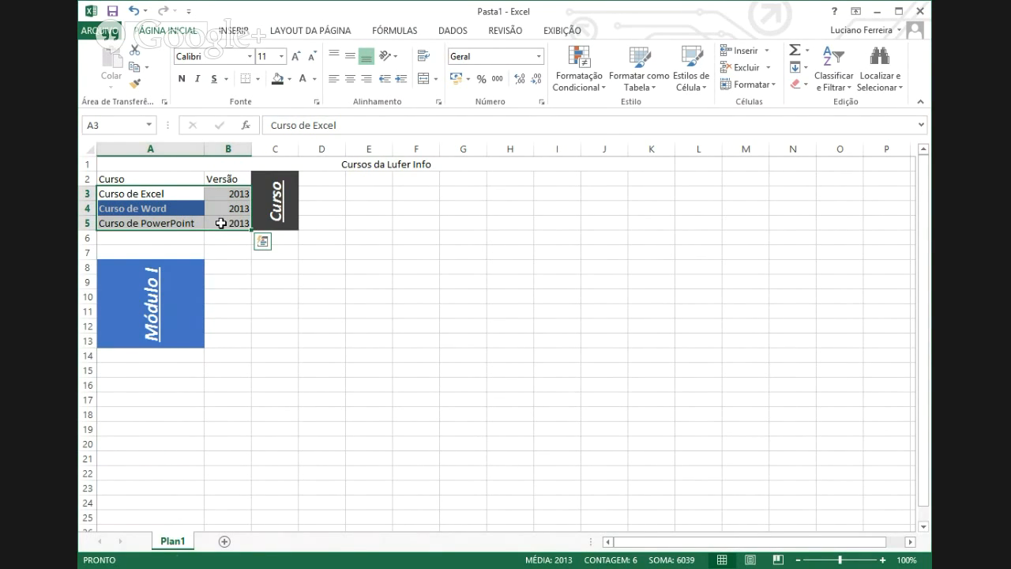
key(Delete)
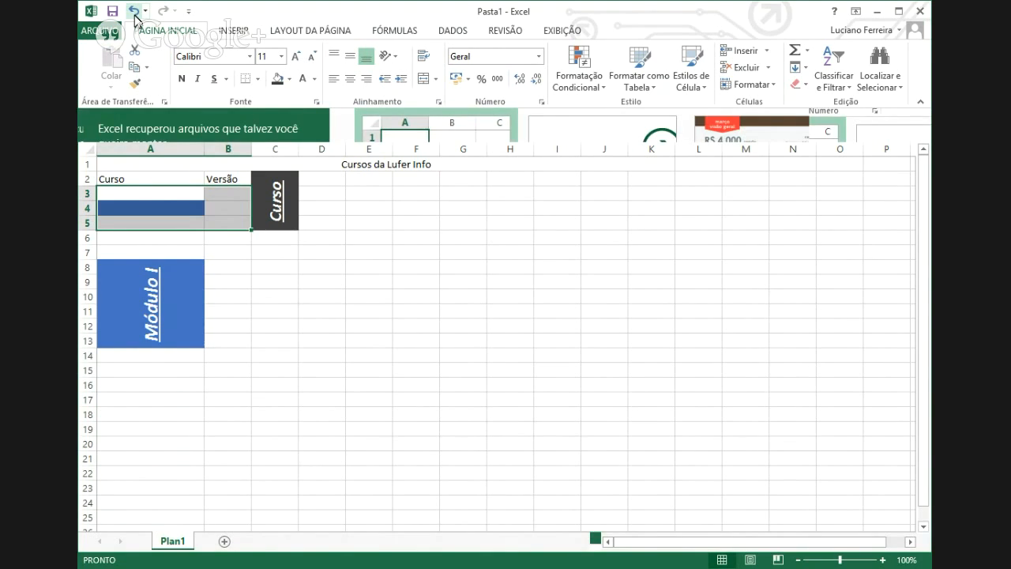
click(134, 11)
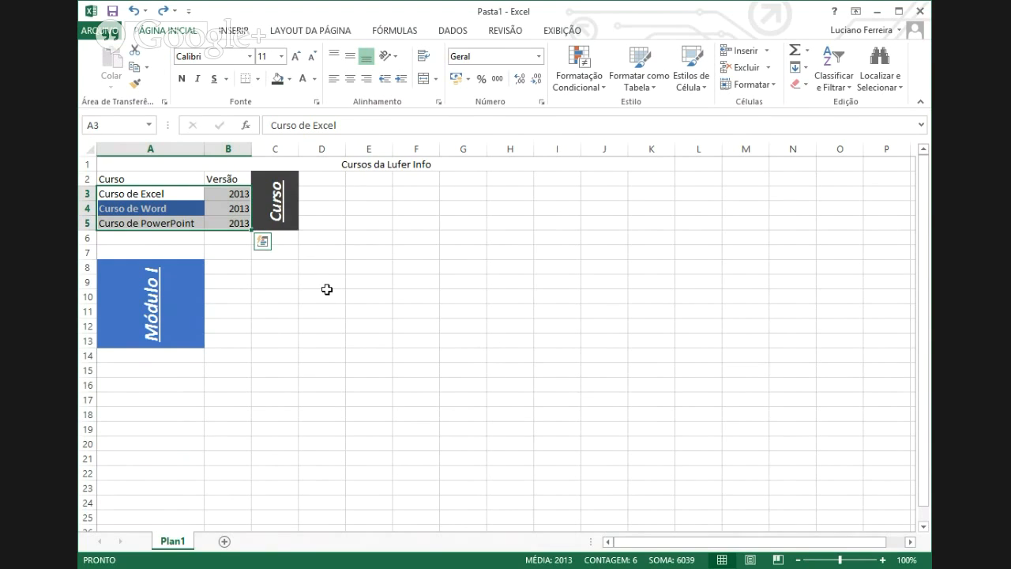
key(Escape)
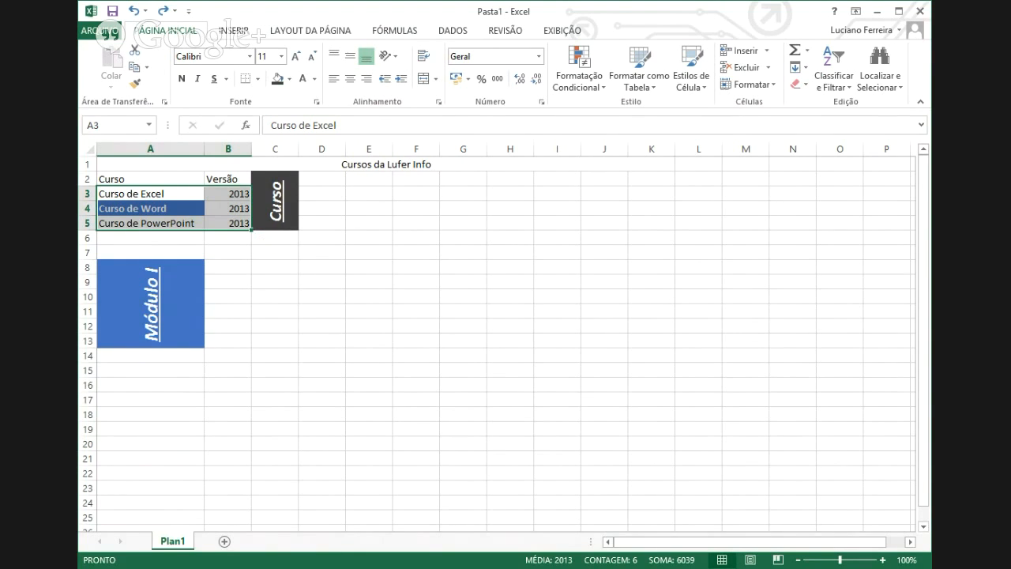
- Undo one more edit so the Curso header drops to font size 16
click(134, 12)
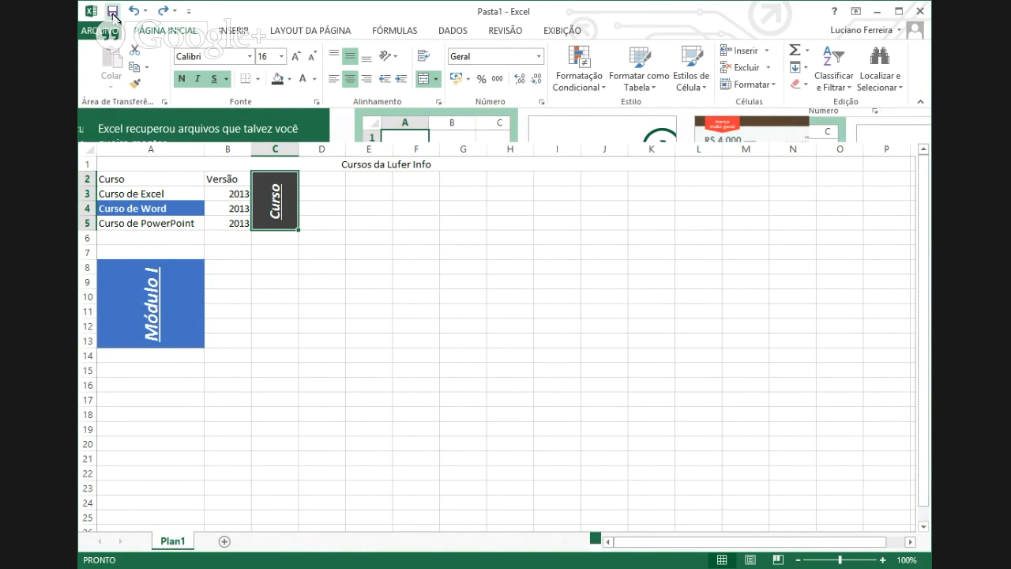
click(113, 12)
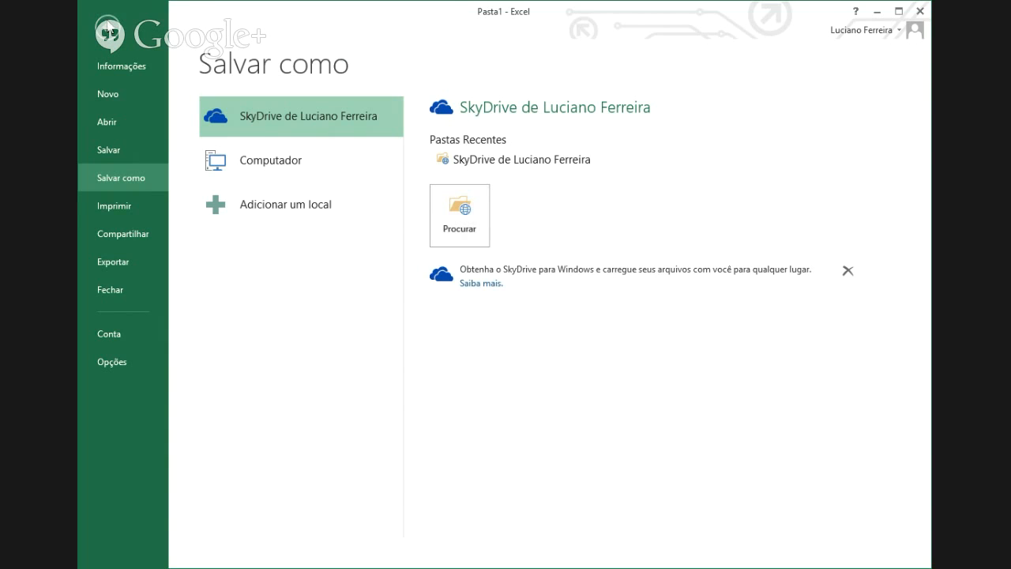
click(108, 30)
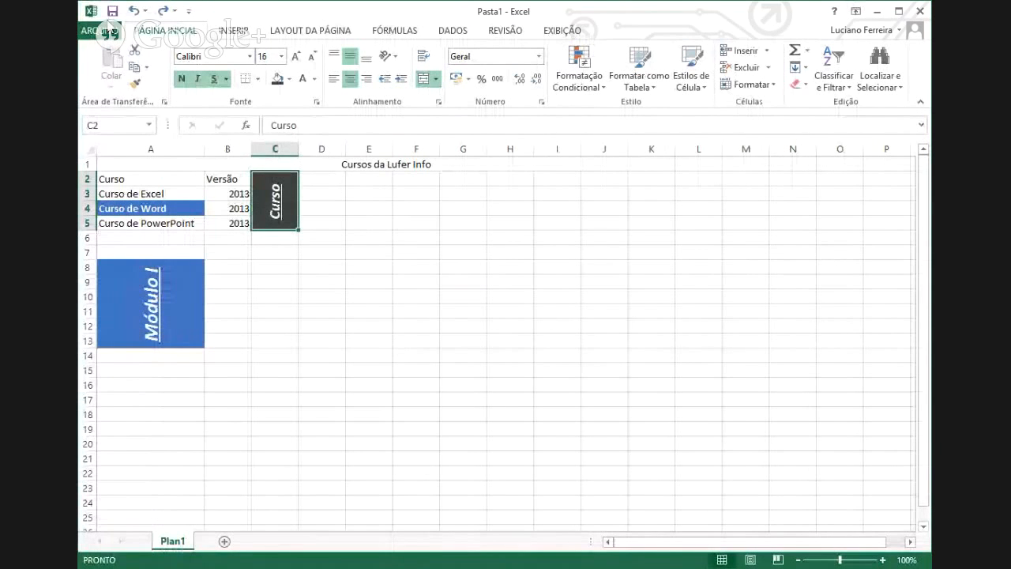
- Bring up the Salvar como page for Pasta1 with the Quick Access Save button
click(113, 11)
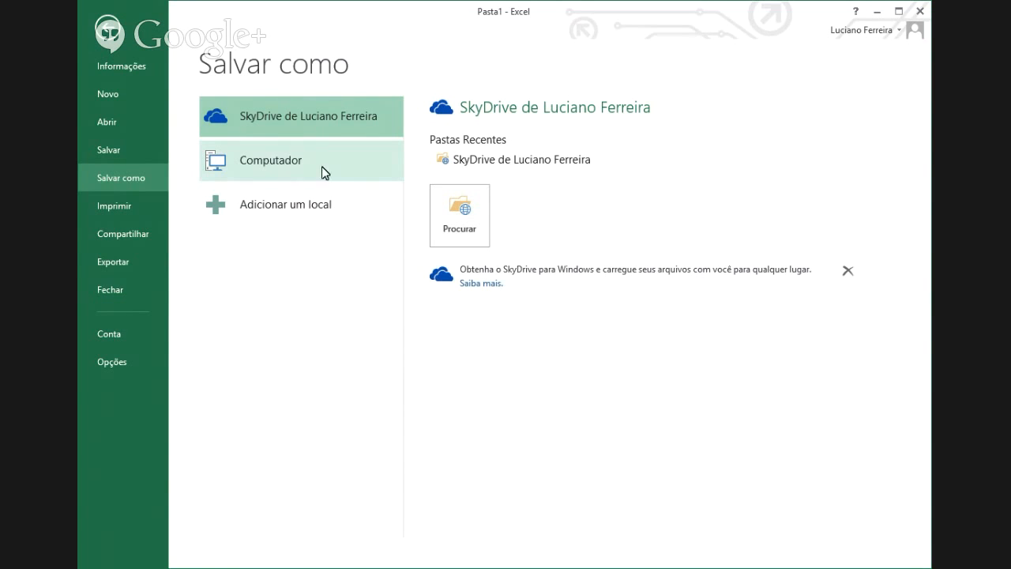
- Choose Computador and browse to the Salvar como dialog pointing at Documentos
click(272, 163)
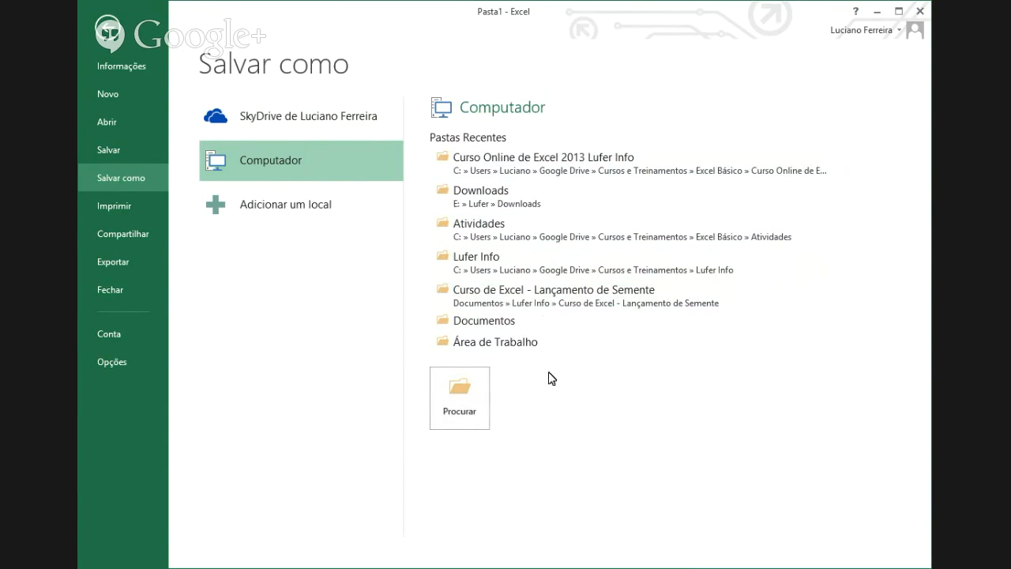
click(469, 399)
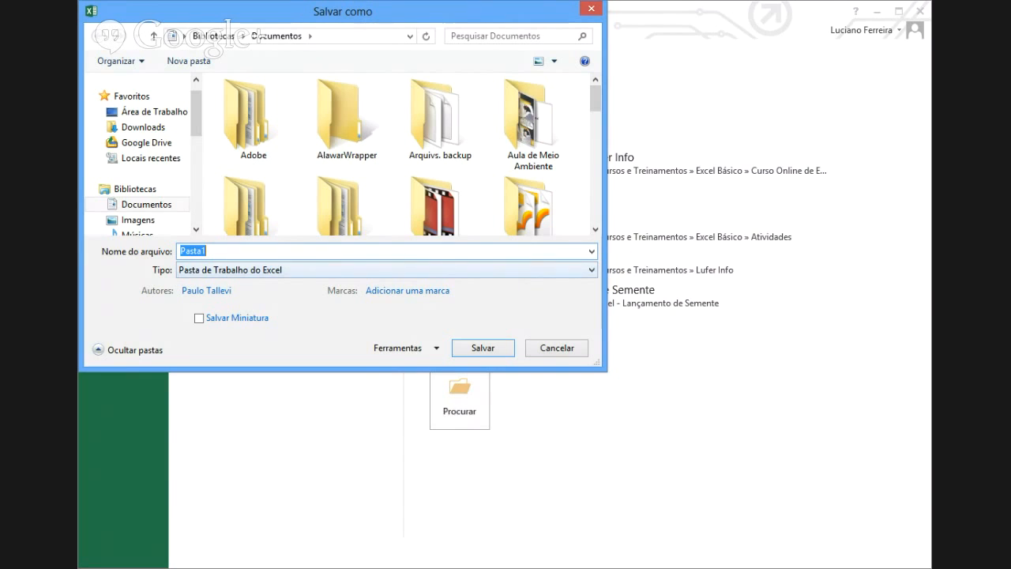
- Start editing the proposed file name, then cancel the save dialog
click(205, 251)
key(BackSpace)
key(BackSpace)
key(BackSpace)
key(BackSpace)
key(BackSpace)
key(BackSpace)
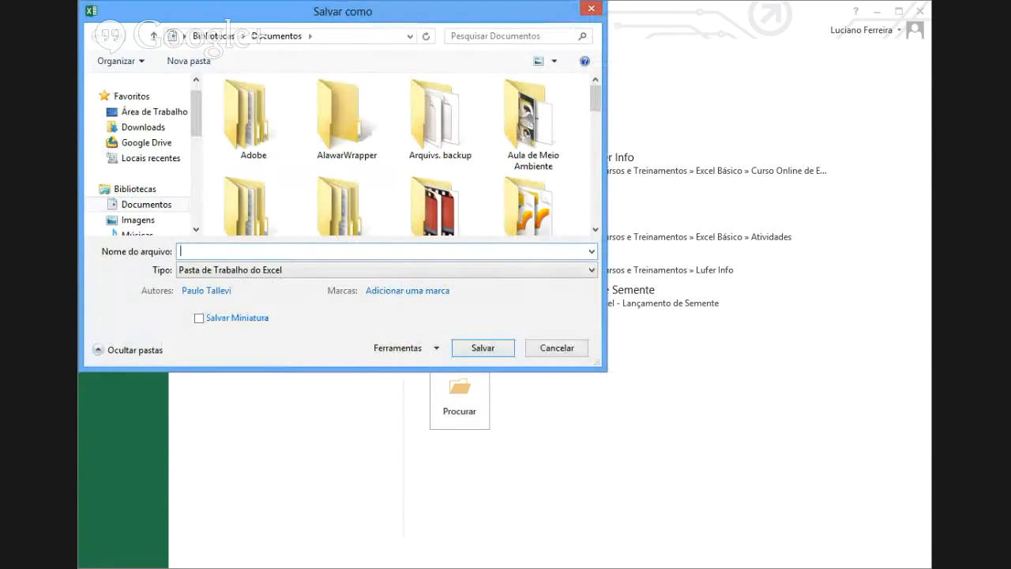
key(Escape)
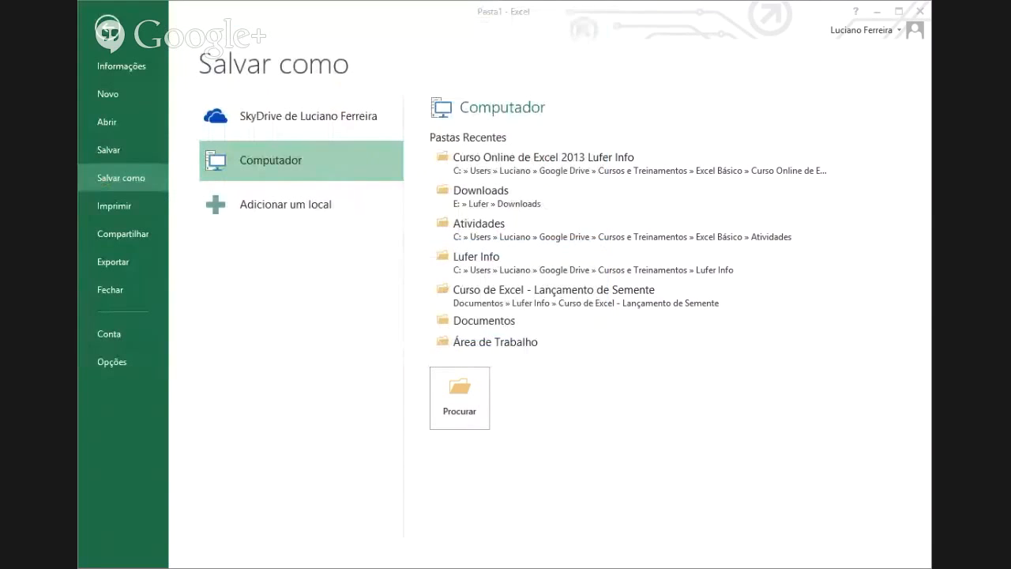
- Reopen the save dialog with F12 and save the workbook as 'Exemplo da Aula' in Documentos
key(F12)
text(Exemplo da A)
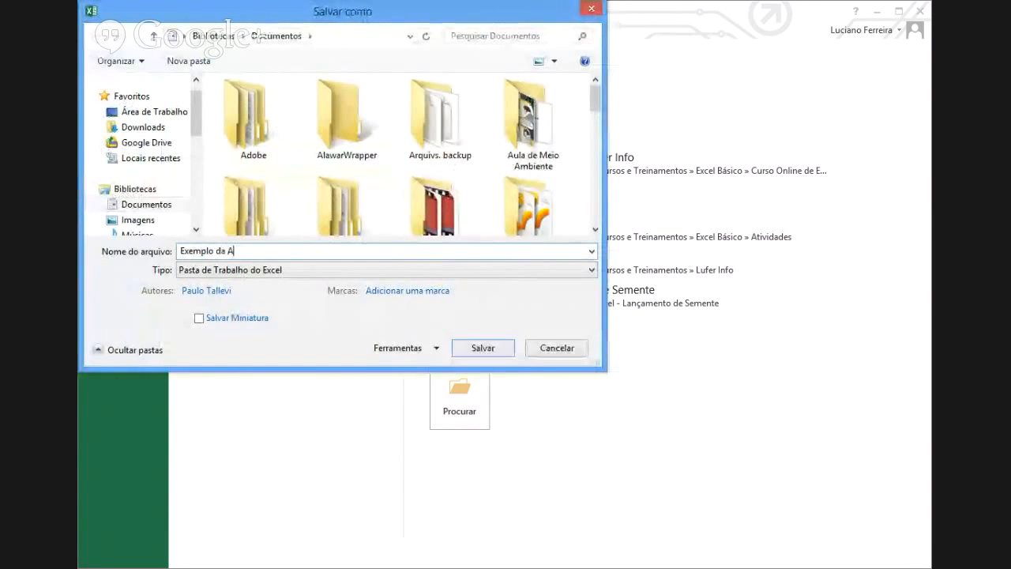
text(ula)
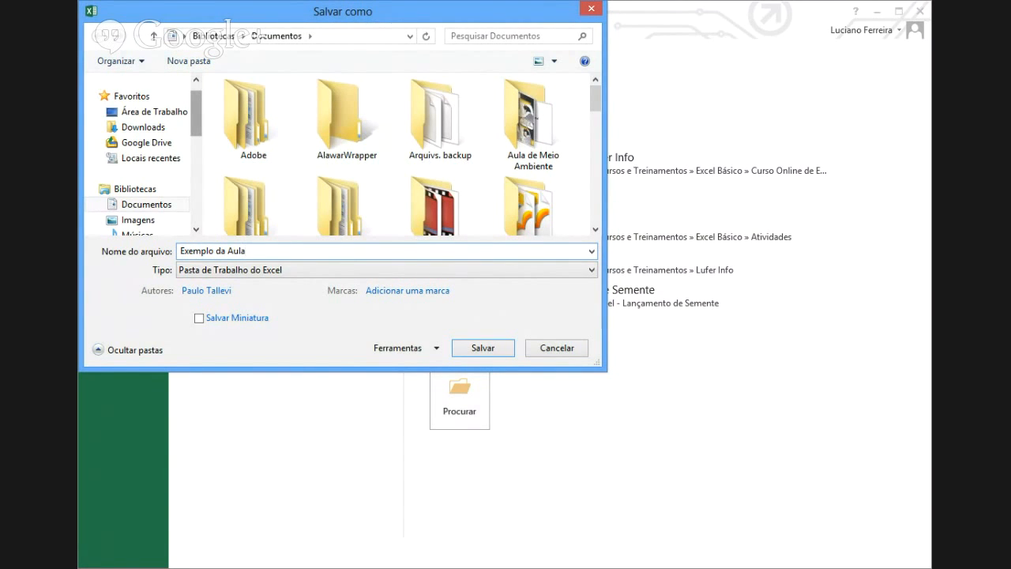
scroll(143, 158, up, 1)
scroll(142, 158, down, 1)
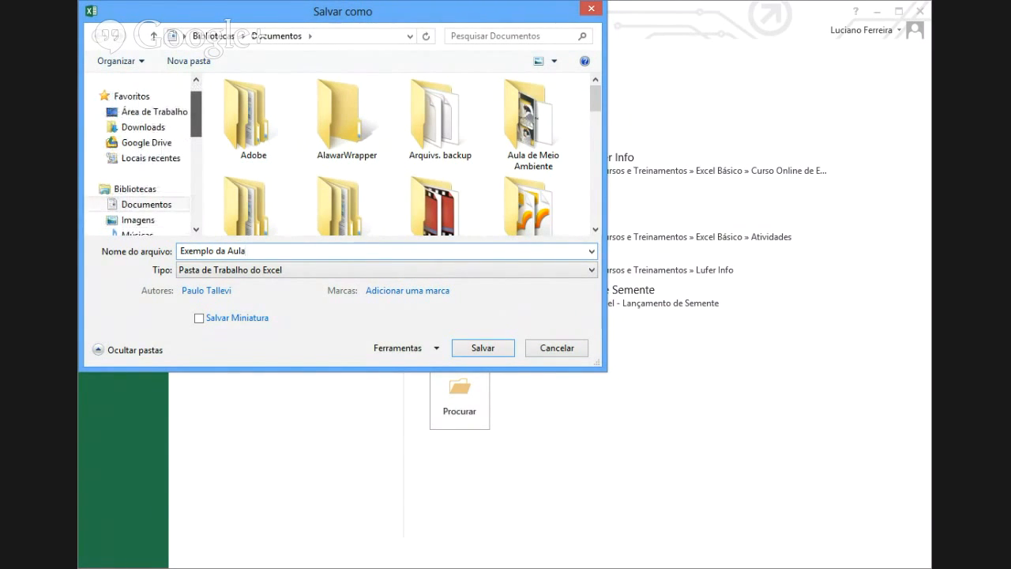
scroll(138, 174, down, 1)
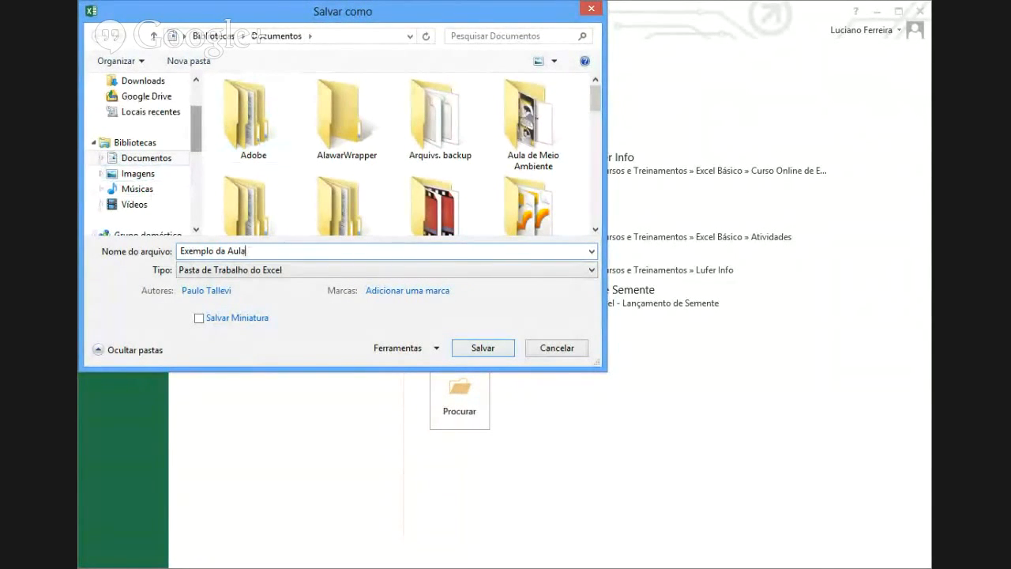
scroll(142, 158, down, 3)
scroll(142, 158, up, 1)
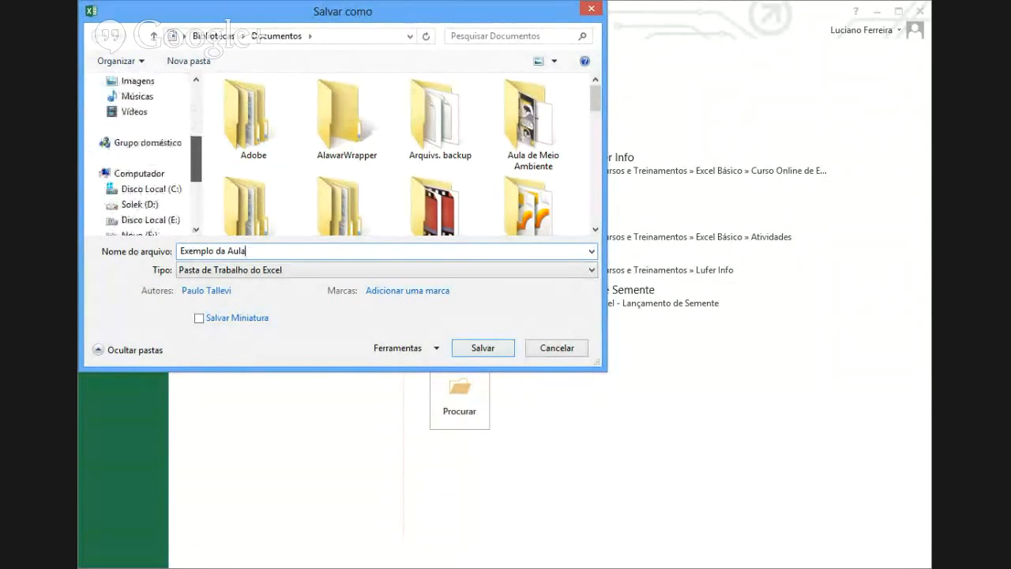
scroll(143, 158, up, 2)
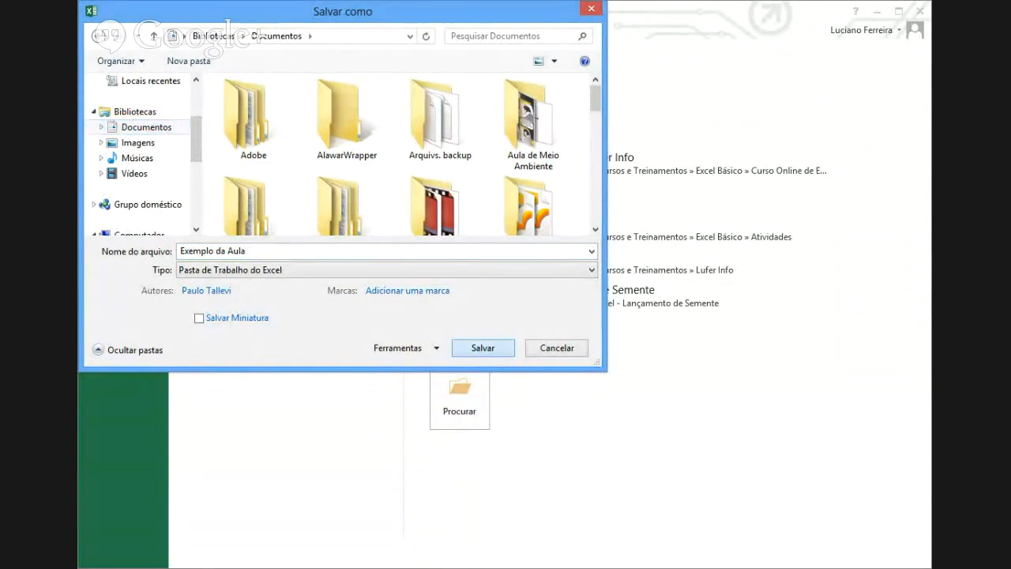
key(alt+n)
click(482, 347)
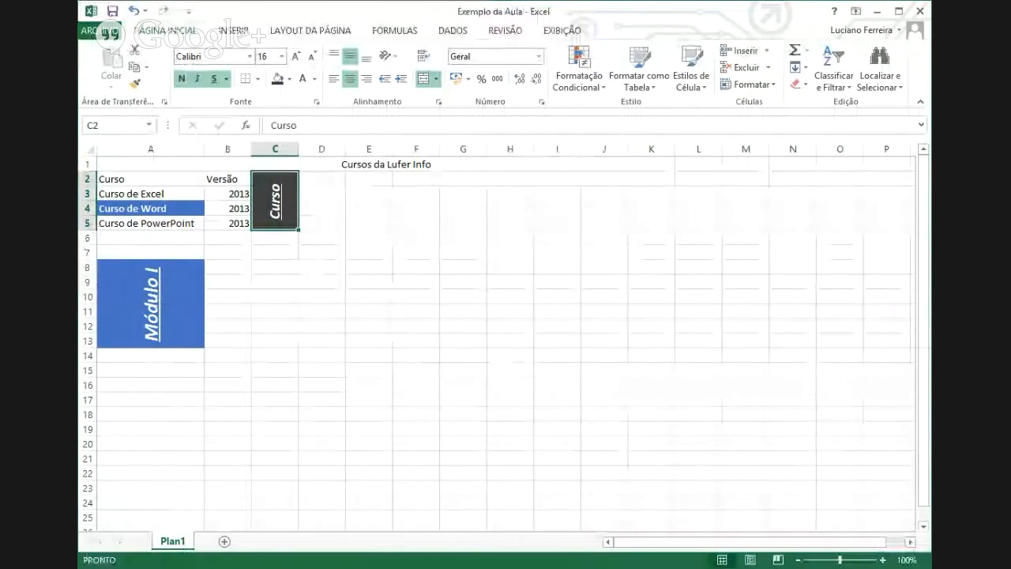
- Enter a person's full name in cell B8, then save the Exemplo da Aula workbook
click(286, 281)
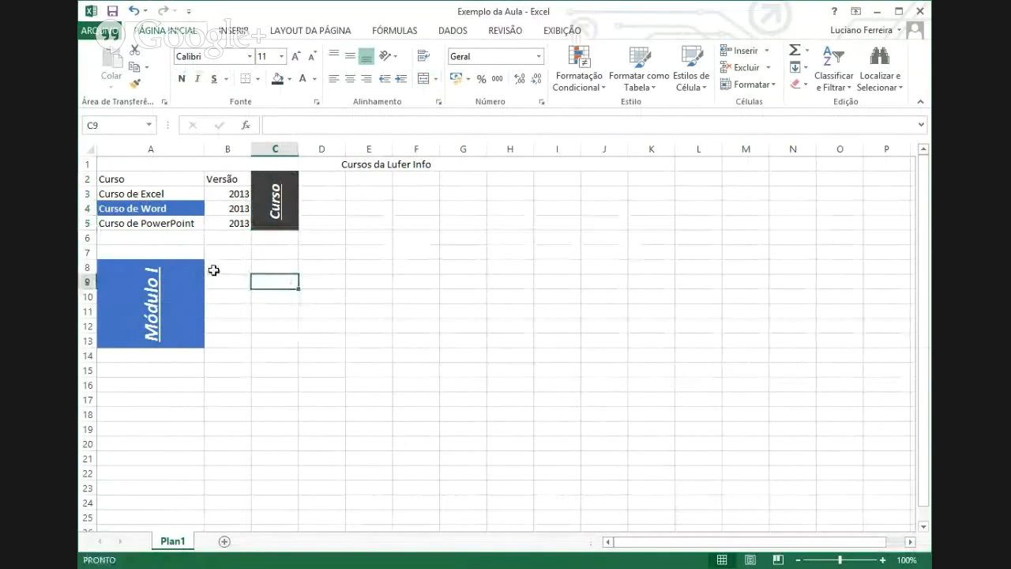
click(237, 273)
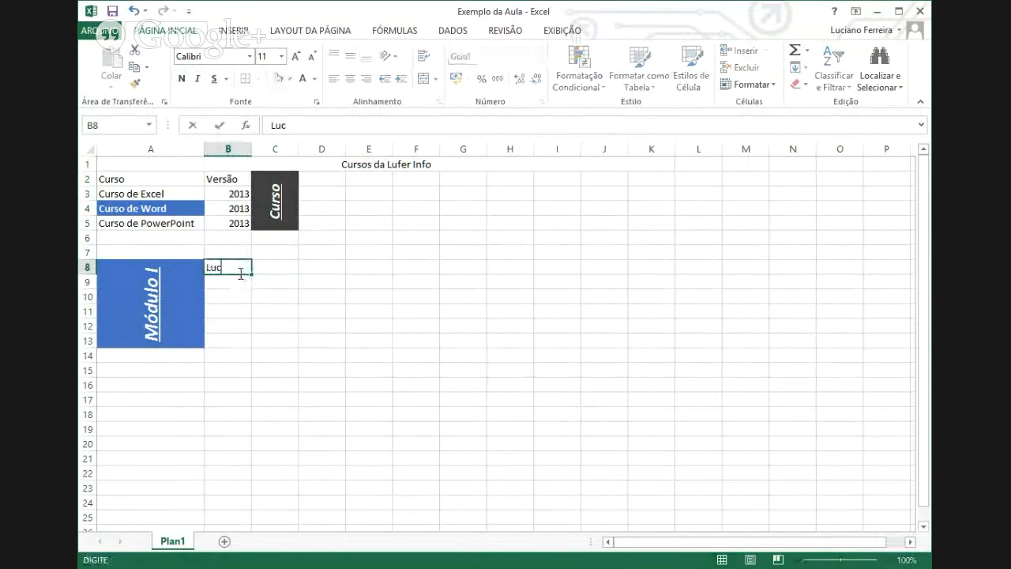
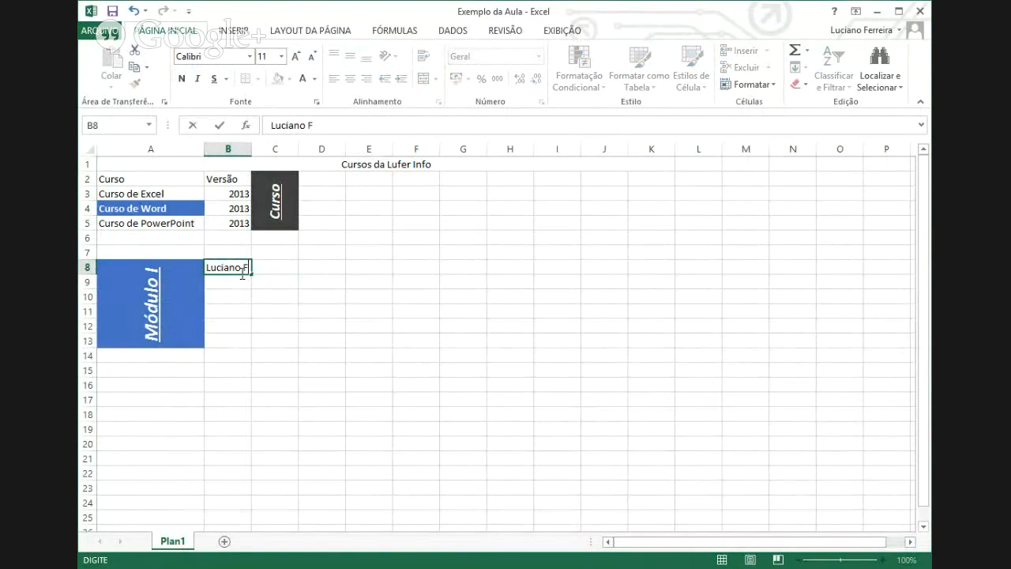
key(Return)
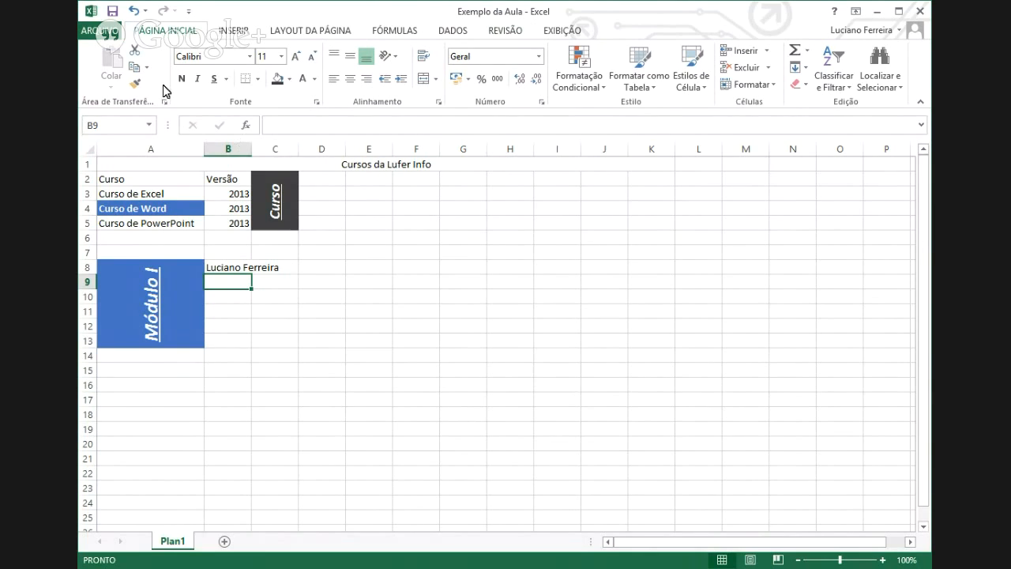
click(114, 14)
click(112, 14)
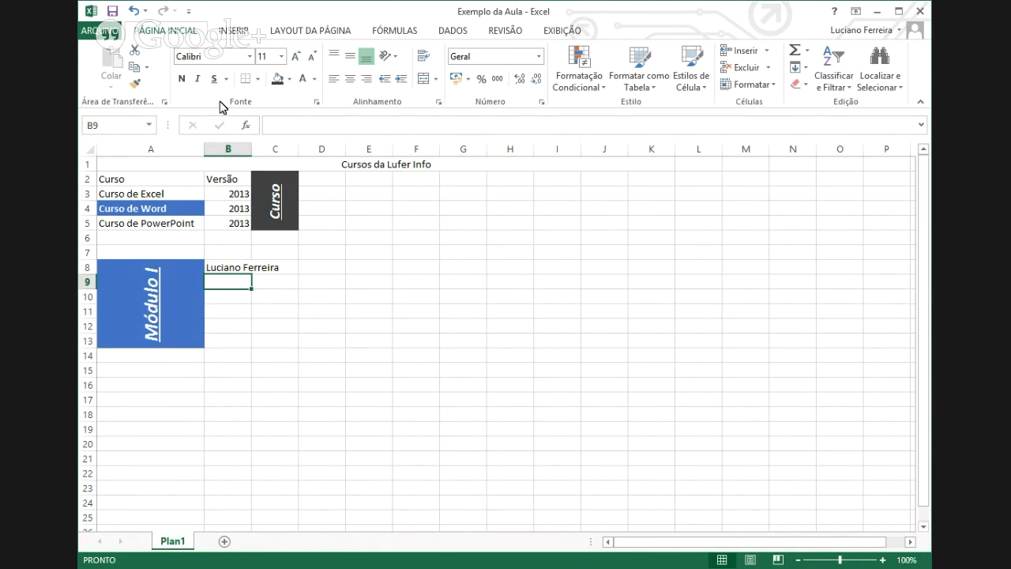
- Open the ARQUIVO backstage and go to the Abrir page of recent workbooks
click(93, 30)
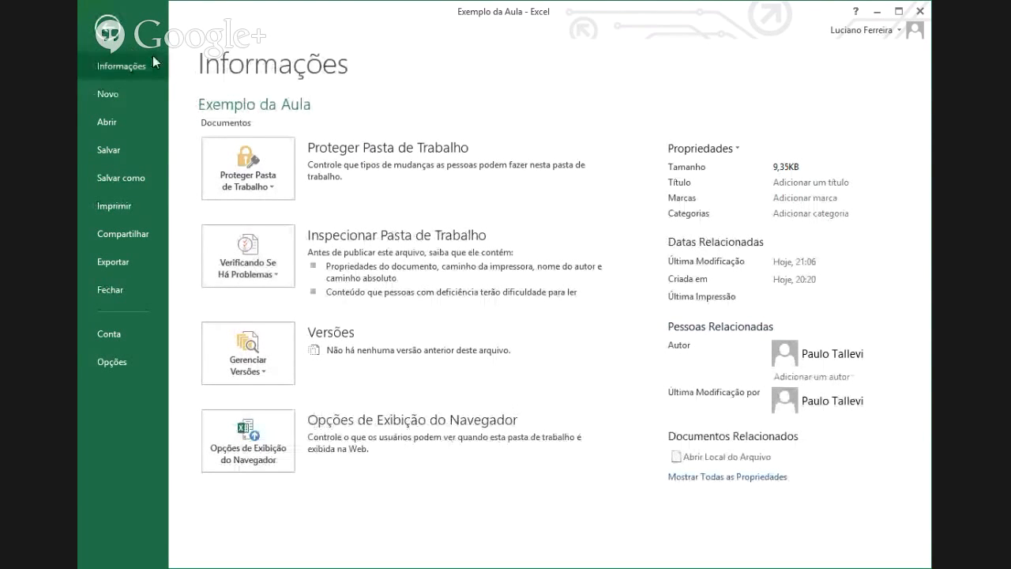
click(112, 123)
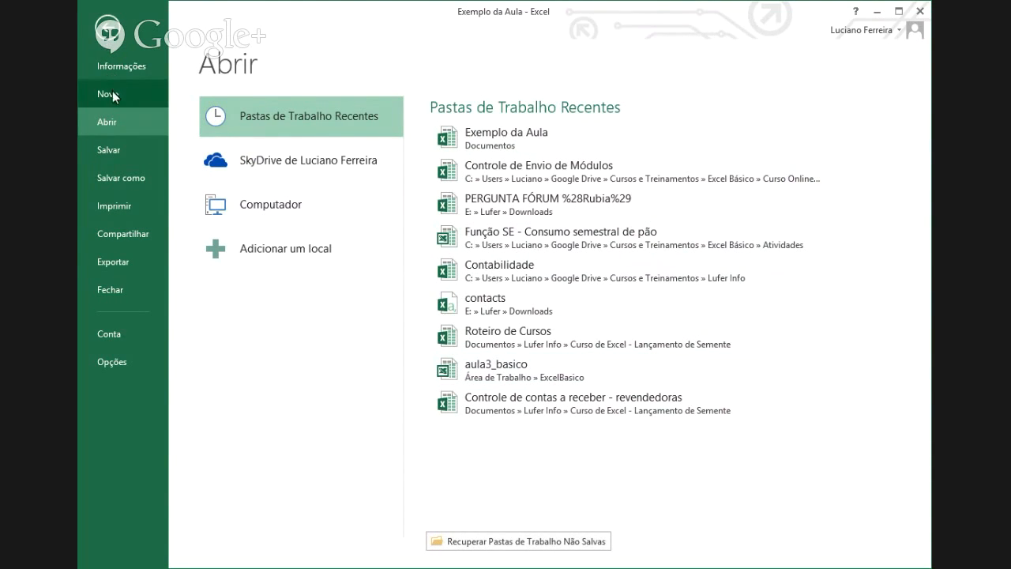
- Create the blank workbook Pasta2 from the Novo page's blank template
click(116, 98)
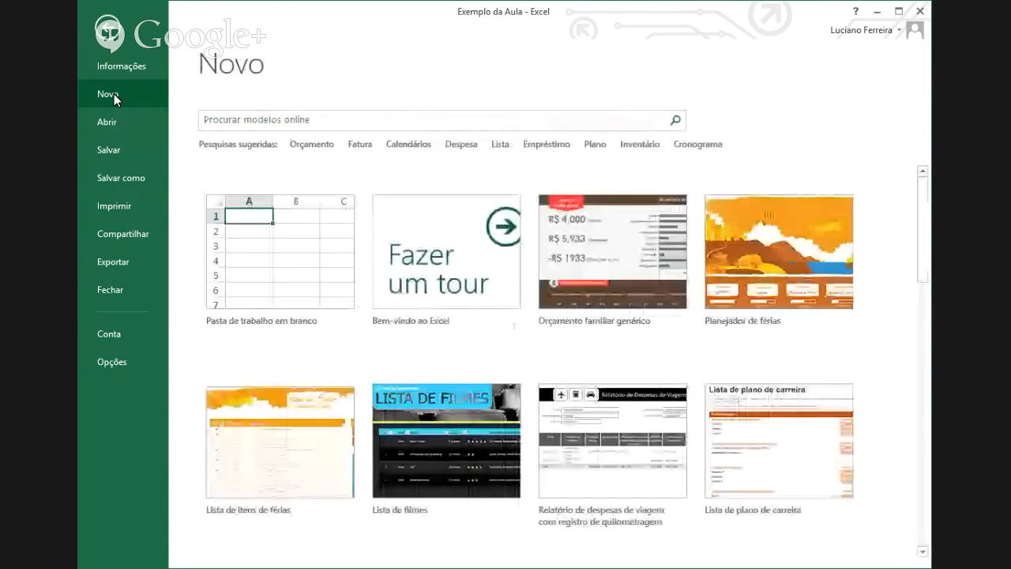
click(261, 241)
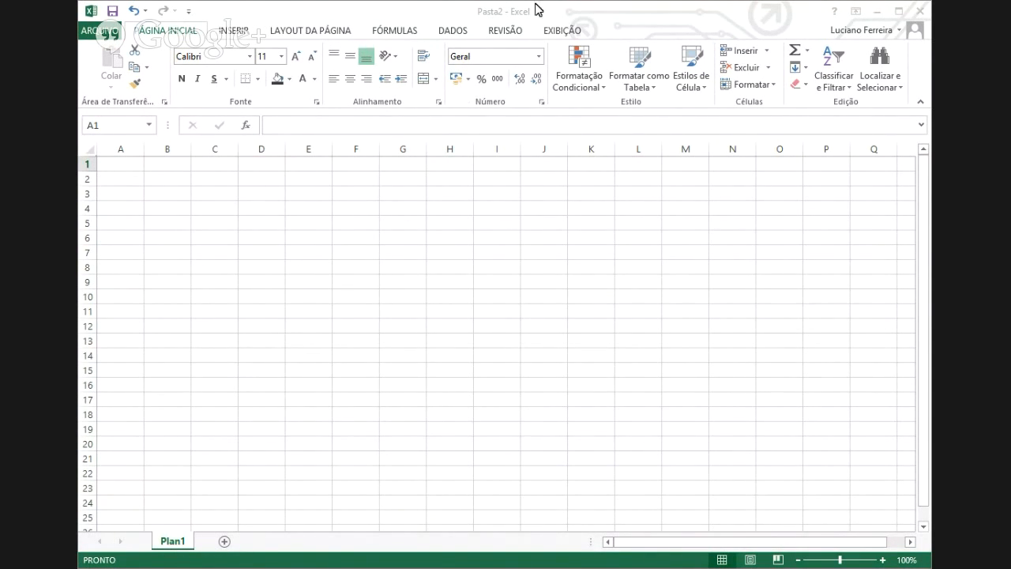
- Bring up the Salvar como page for the unsaved Pasta2 workbook
click(499, 17)
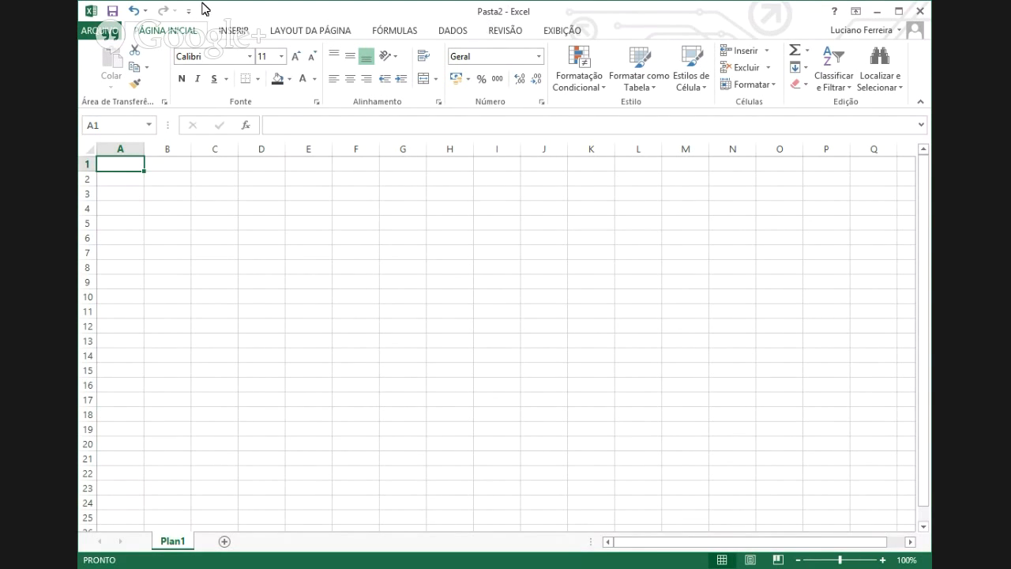
click(110, 13)
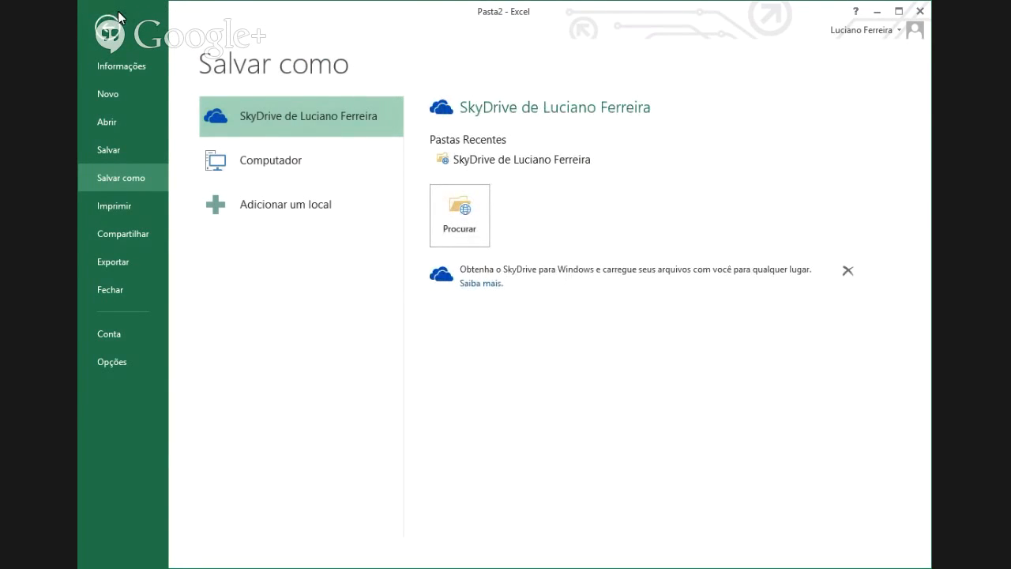
- Save the blank Pasta2 workbook in Documentos under the name 'Exercício 1'
click(247, 162)
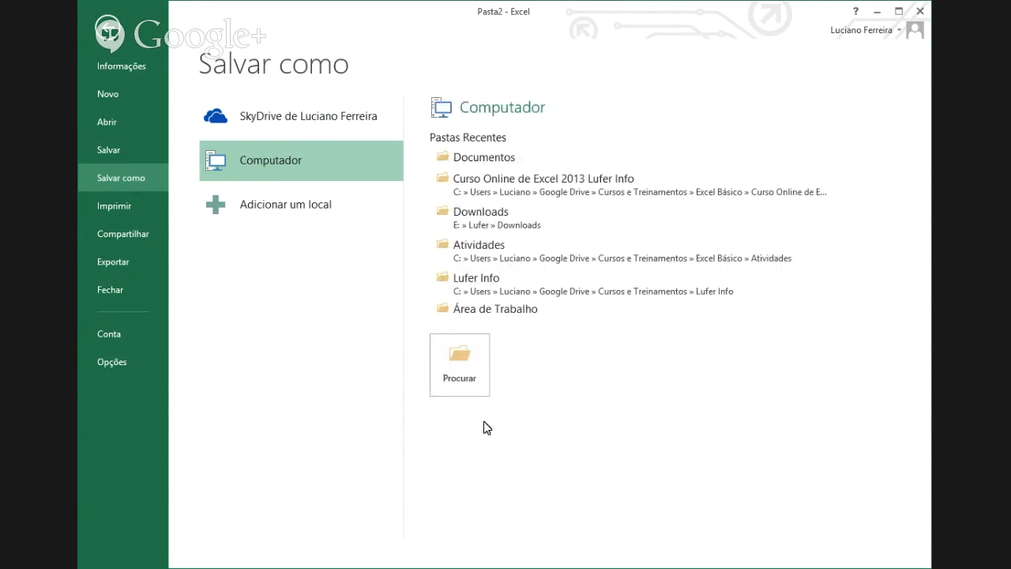
click(460, 370)
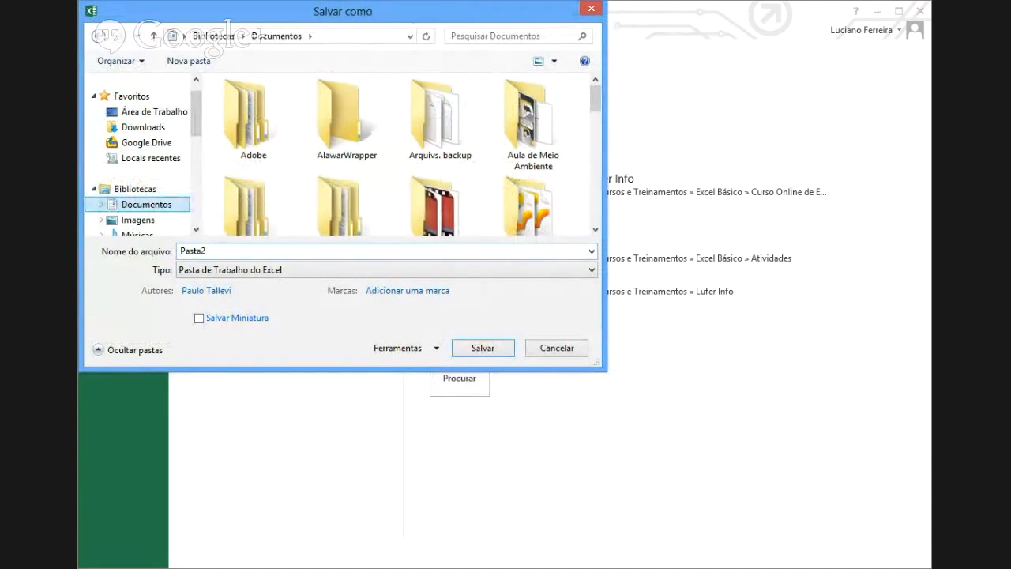
click(193, 250)
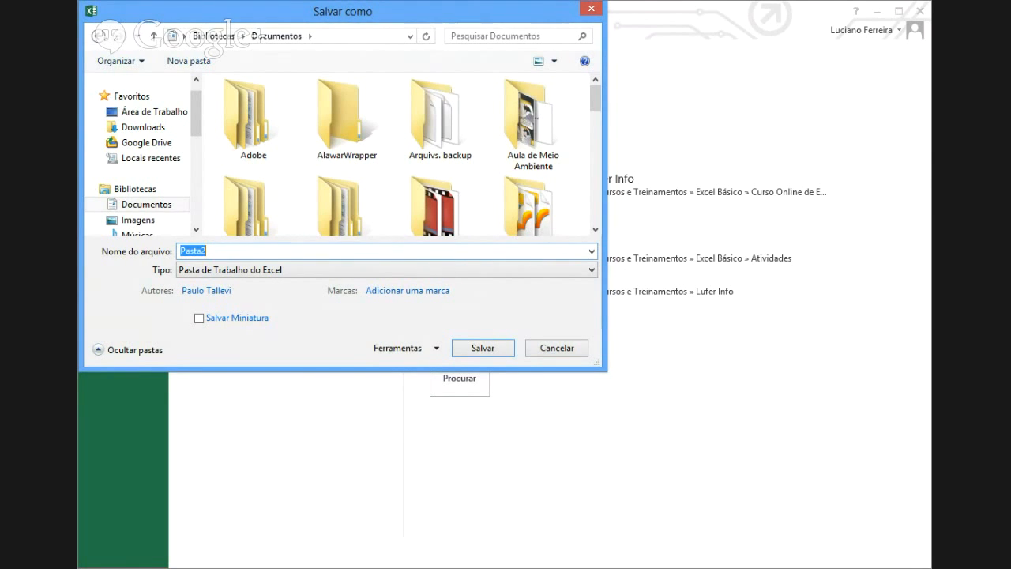
key(Escape)
key(F12)
text(Exc)
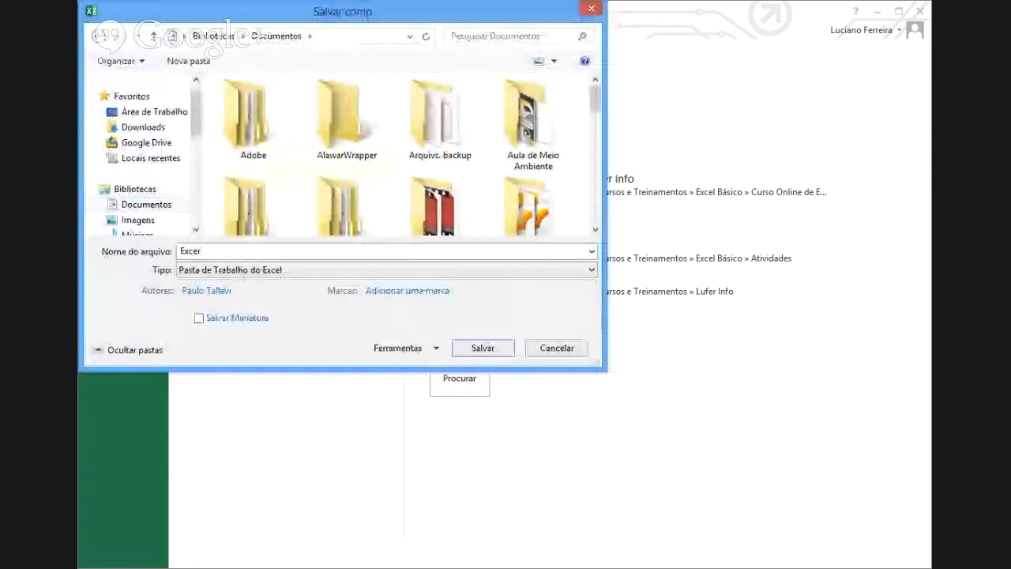
key(Escape)
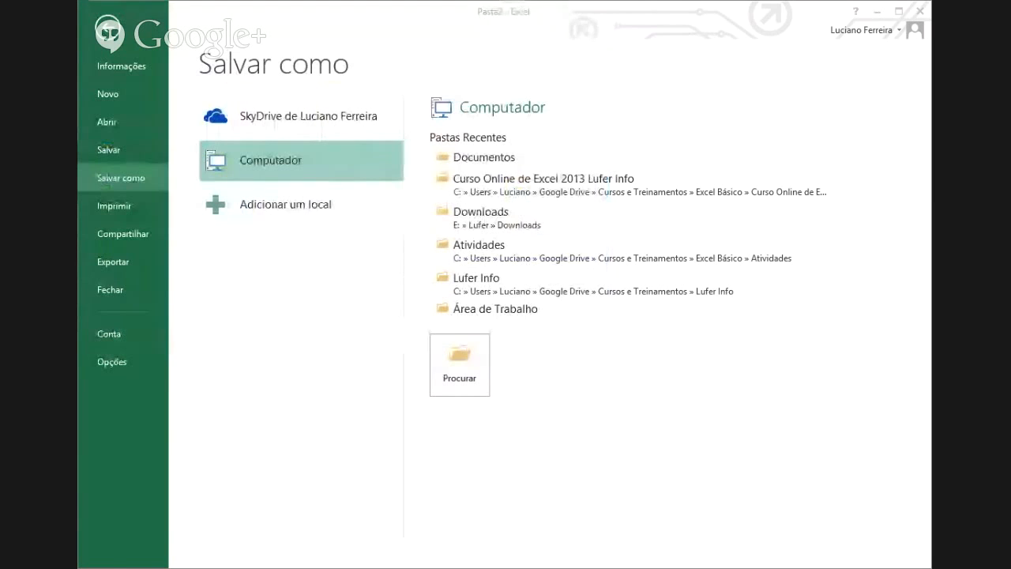
key(F12)
text(1)
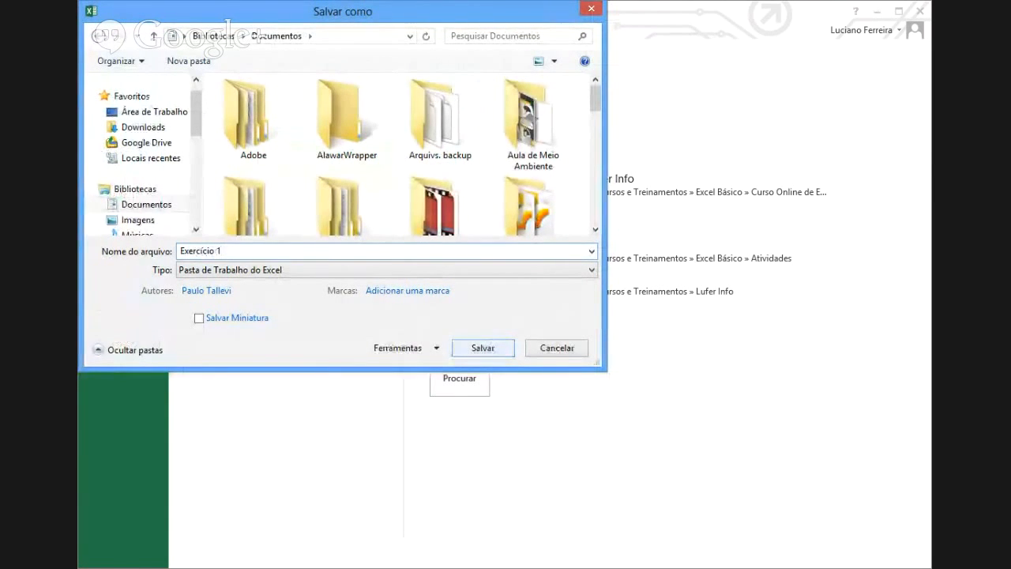
click(506, 348)
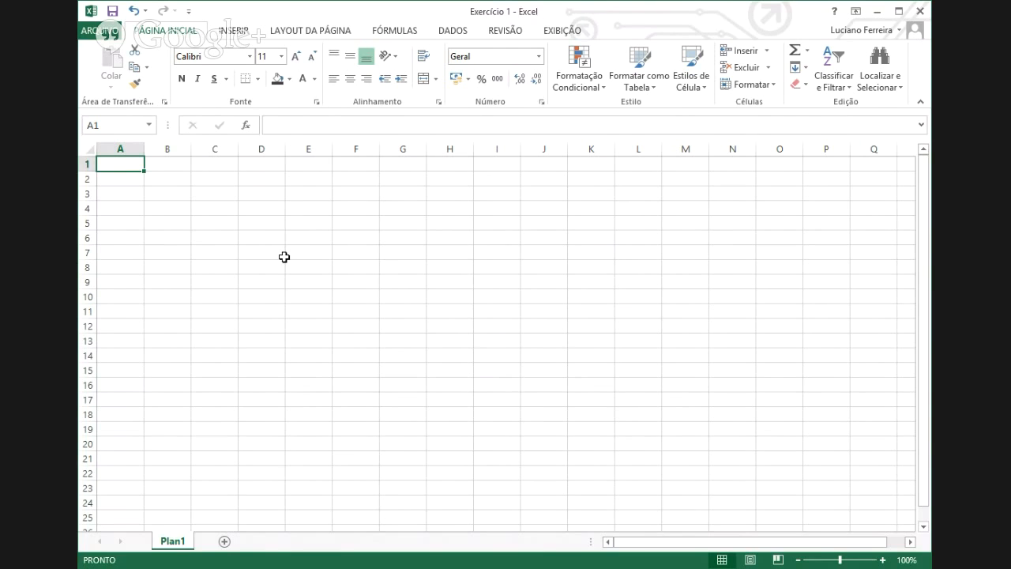
- Enter the title 'Lista de Compras' in cell A1
text(Li)
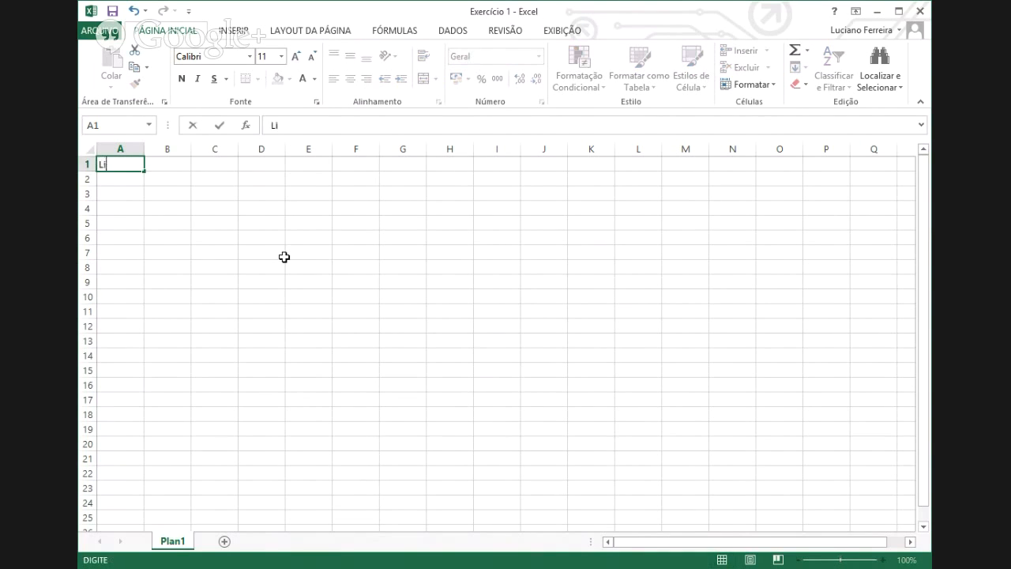
text(sta de Complras)
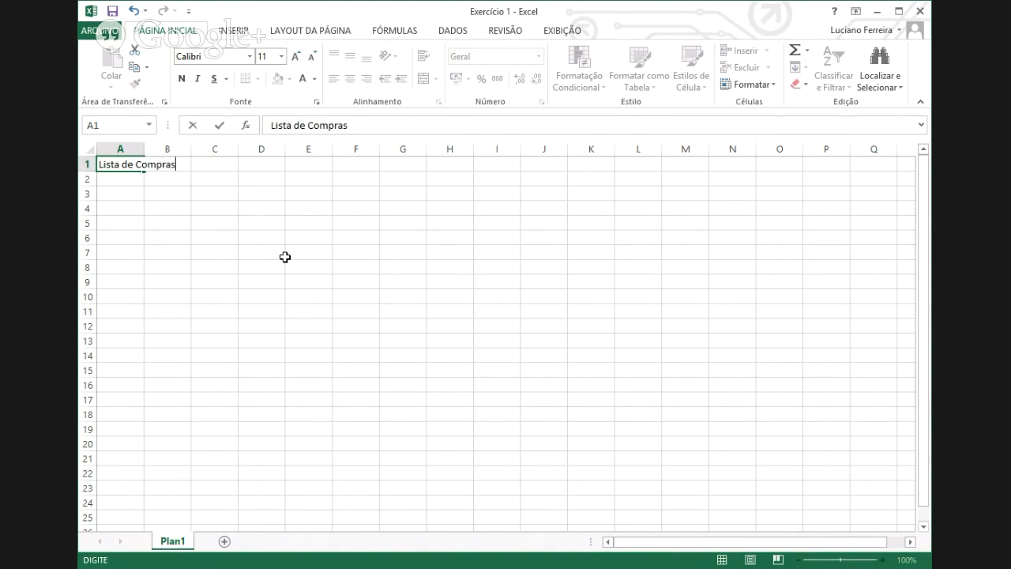
key(ctrl+Return)
key(Return)
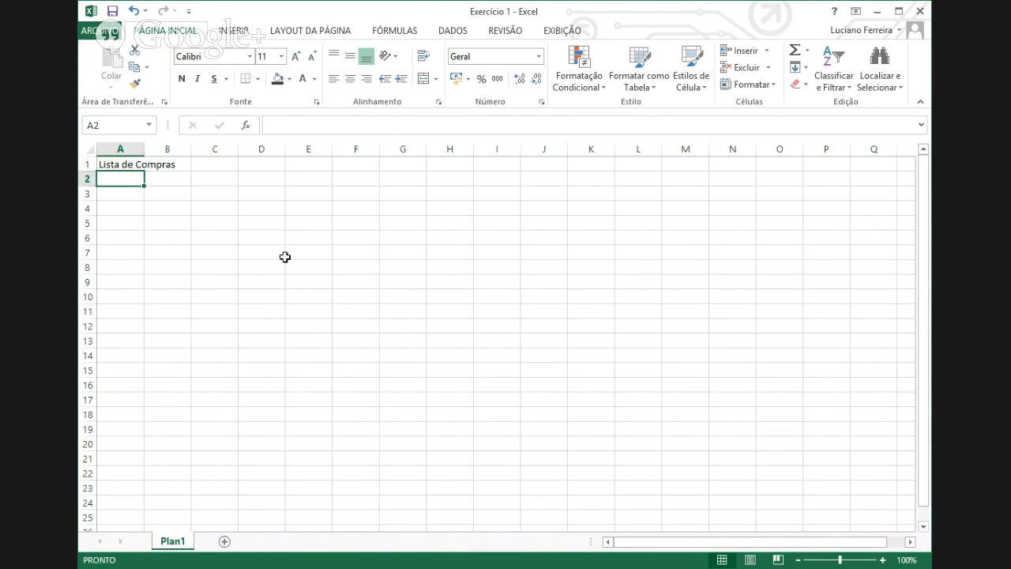
- Add headers Produto, Quantidade and Preço in A2:C2, widening column B to fit
text(Pro)
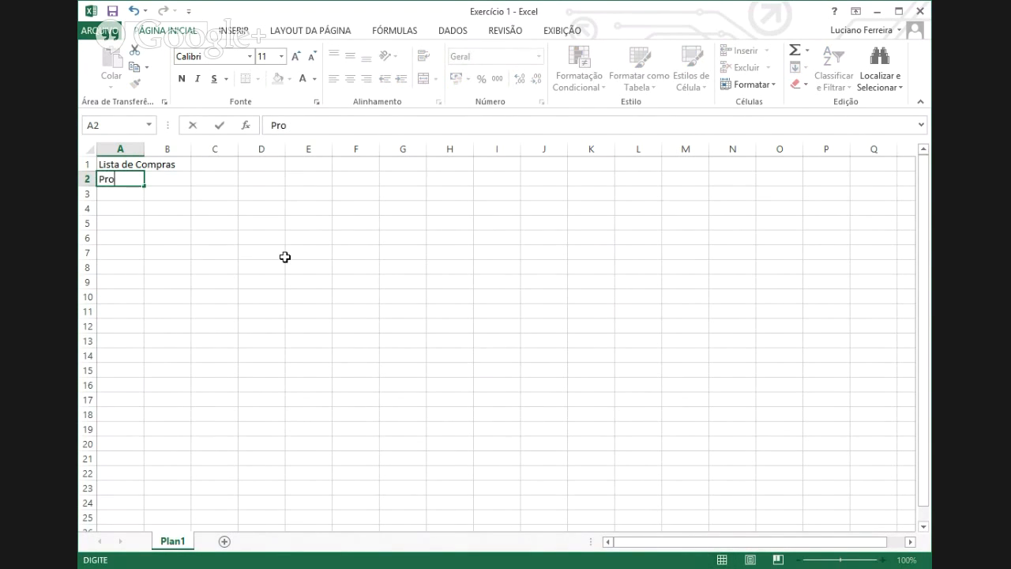
text(duto)
key(Tab)
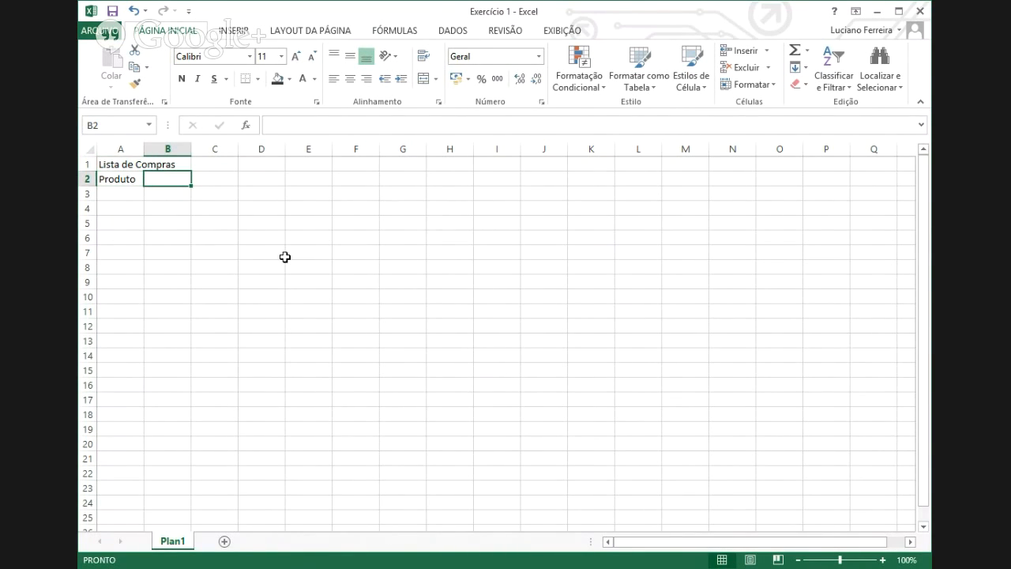
text(Qua)
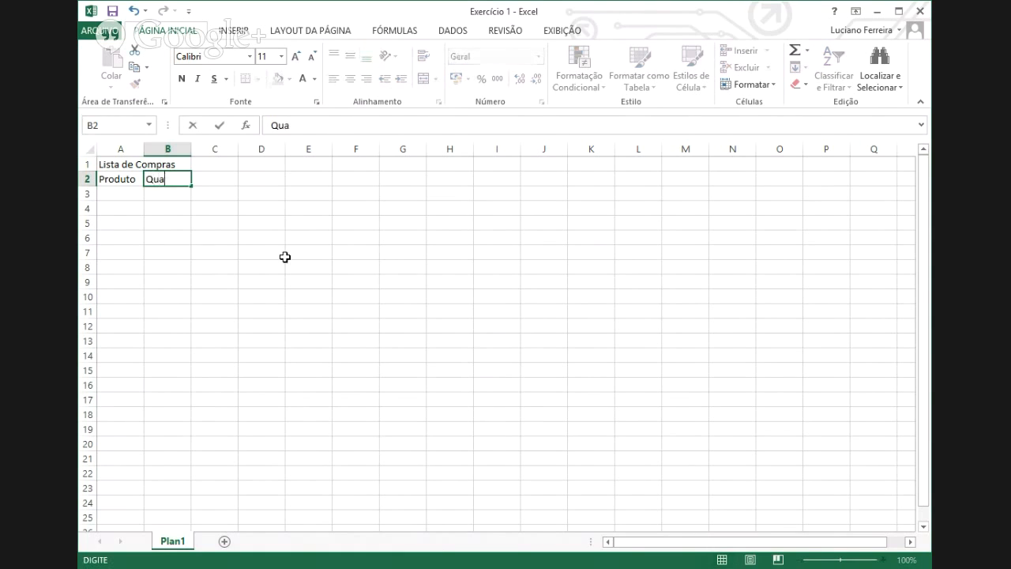
text(ntidade)
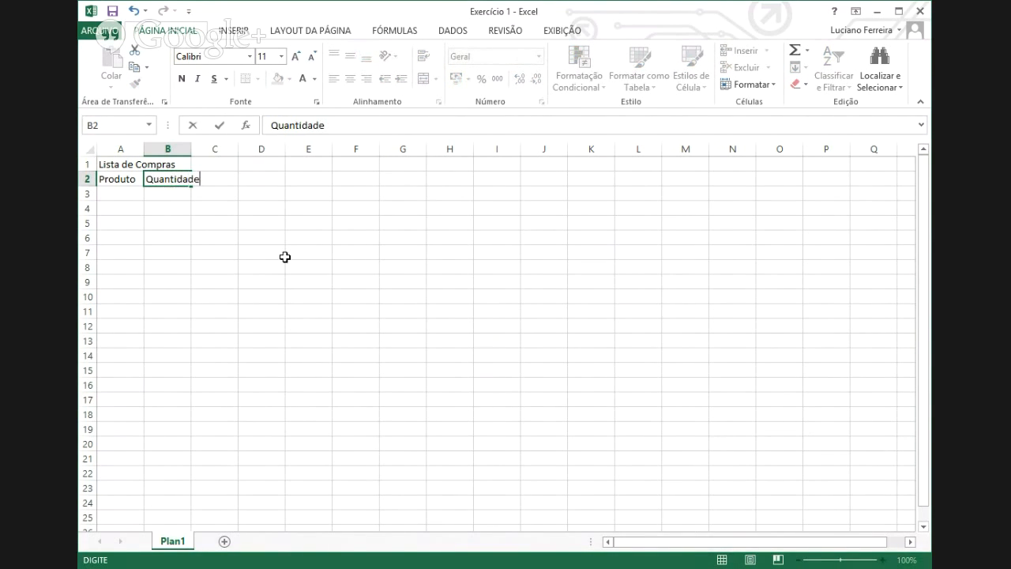
key(Tab)
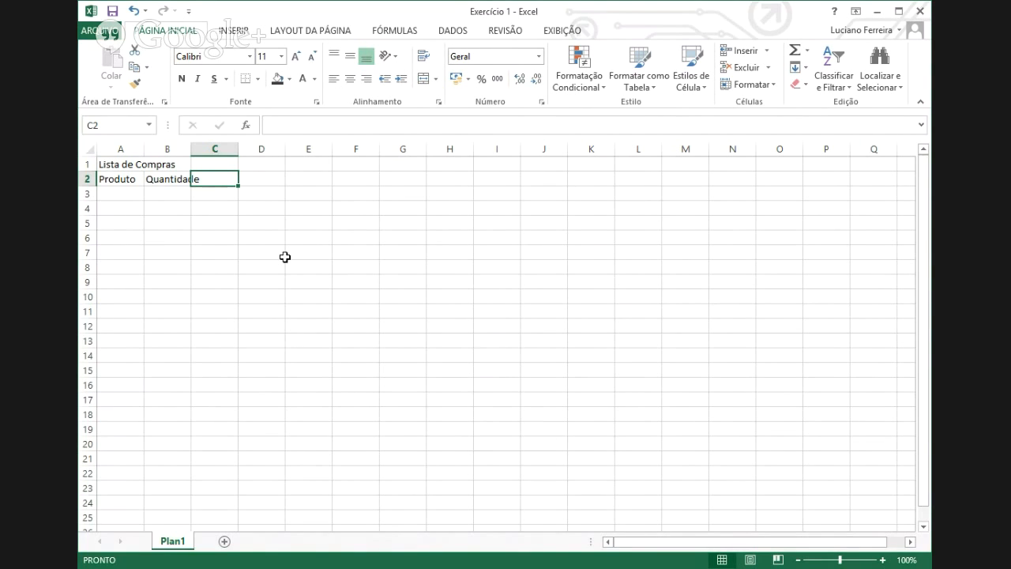
text(Preço)
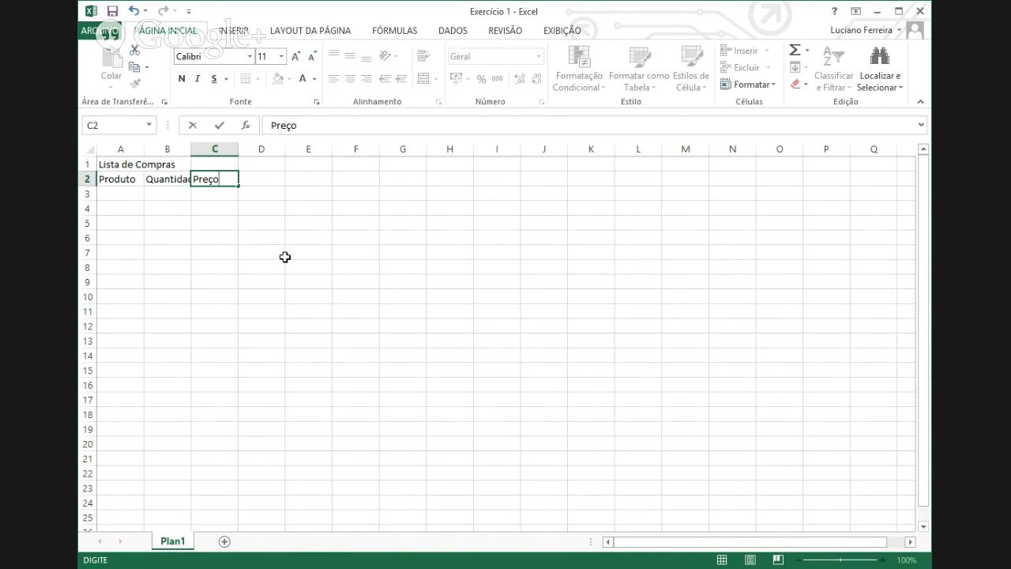
key(Return)
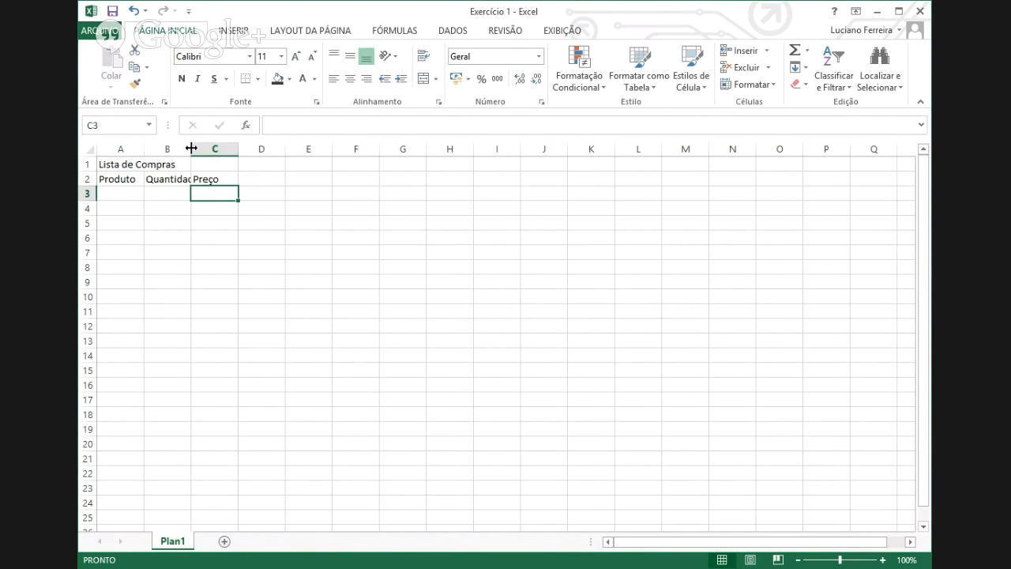
mouse_move(192, 148)
mouse_down()
mouse_move(223, 147)
mouse_move(208, 147)
mouse_up()
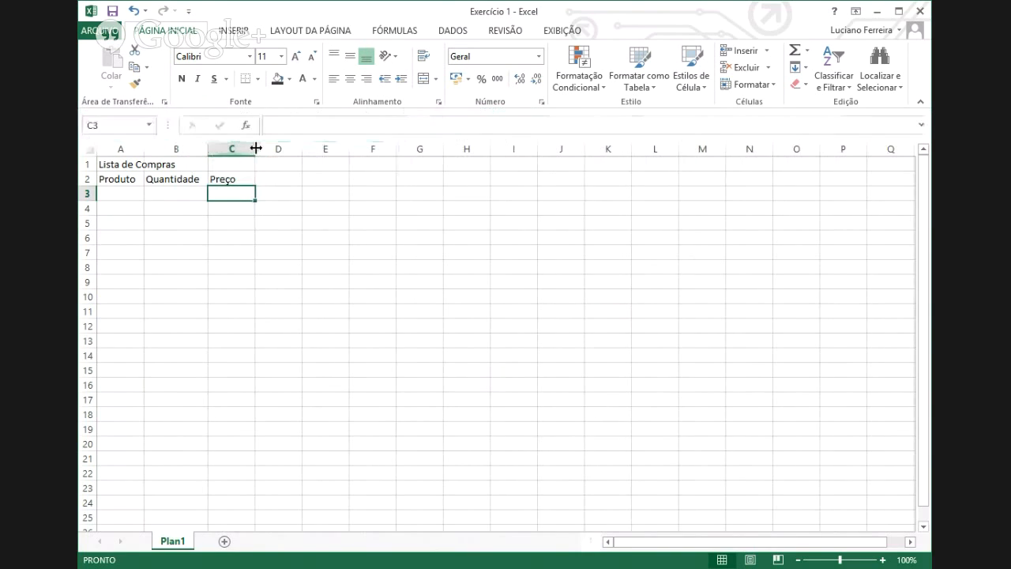
- List the products Farinha, Feijão, Arroz and Macarrão in A3:A6
click(136, 190)
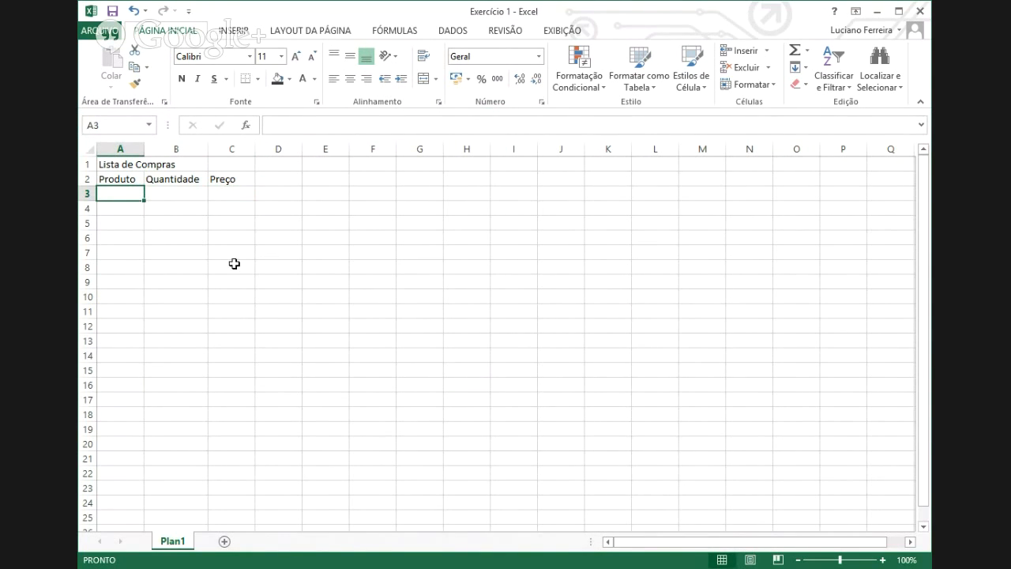
text(Fa)
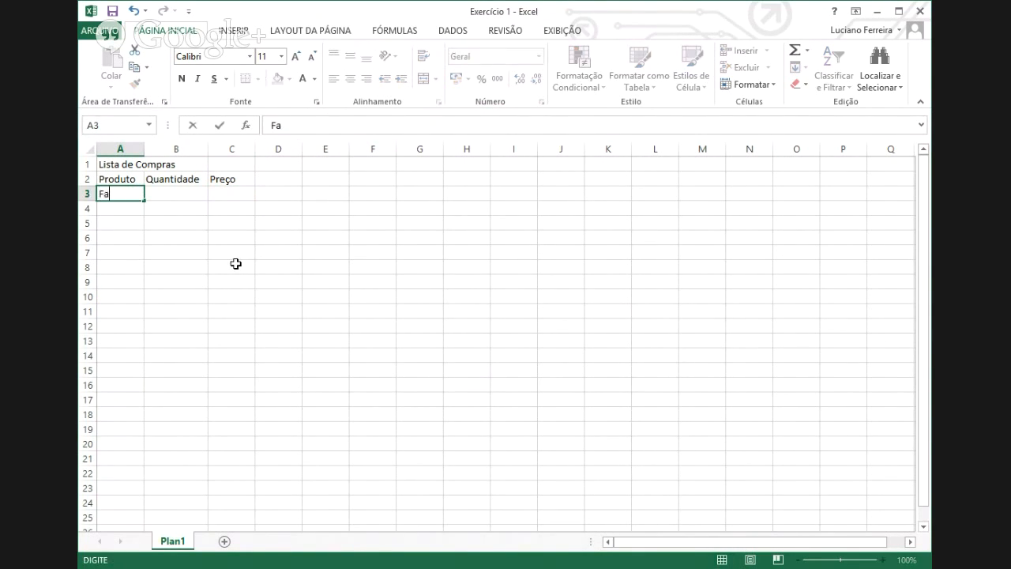
text(rinha)
key(Return)
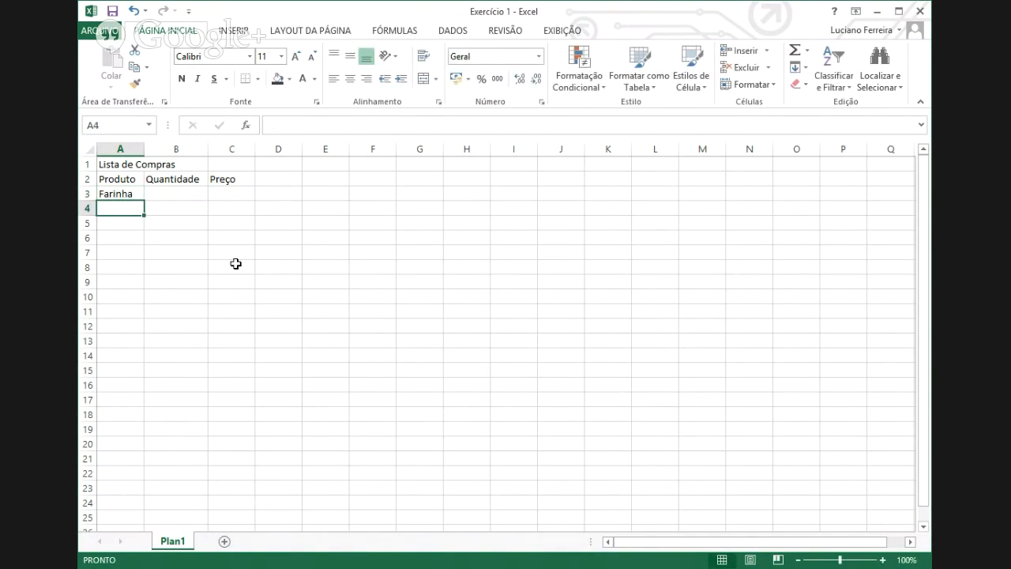
text(Feijão)
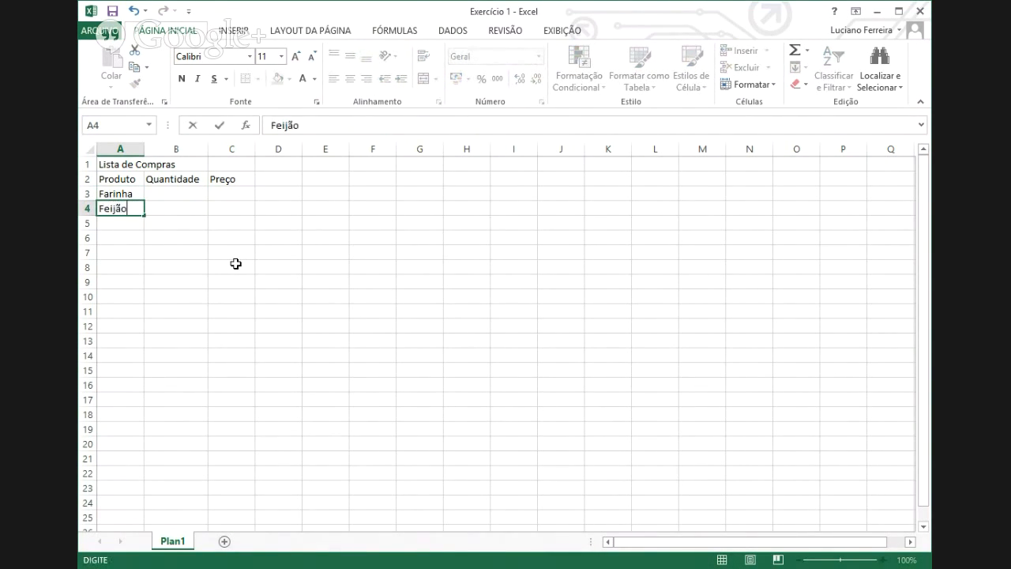
key(Return)
text(Arr)
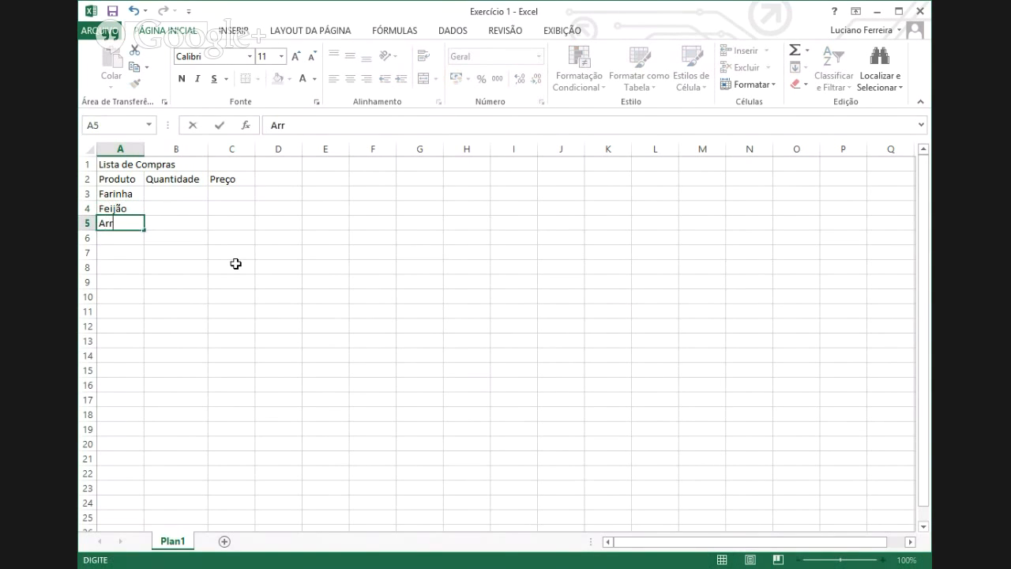
text(oz)
key(Return)
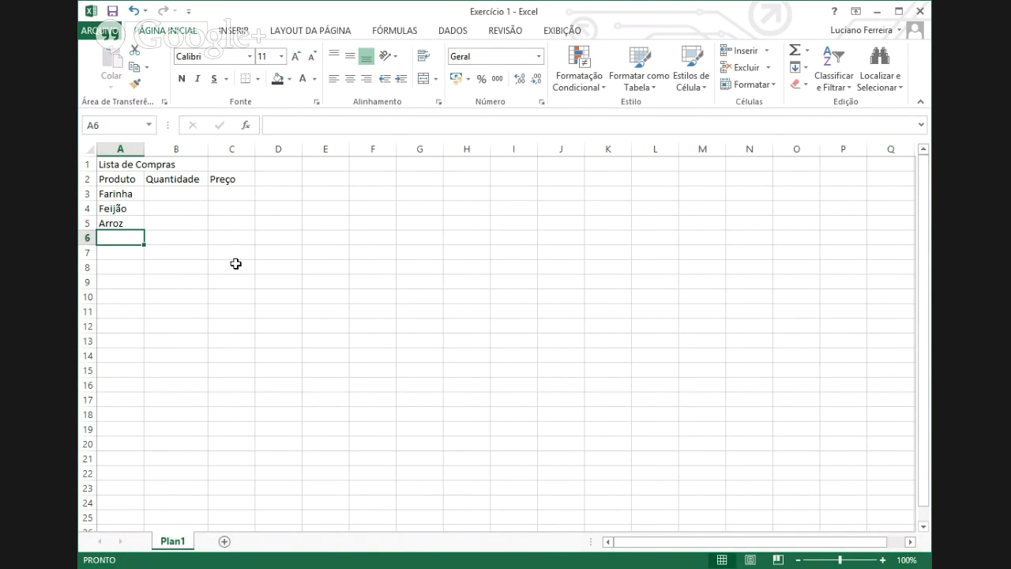
text(Marr)
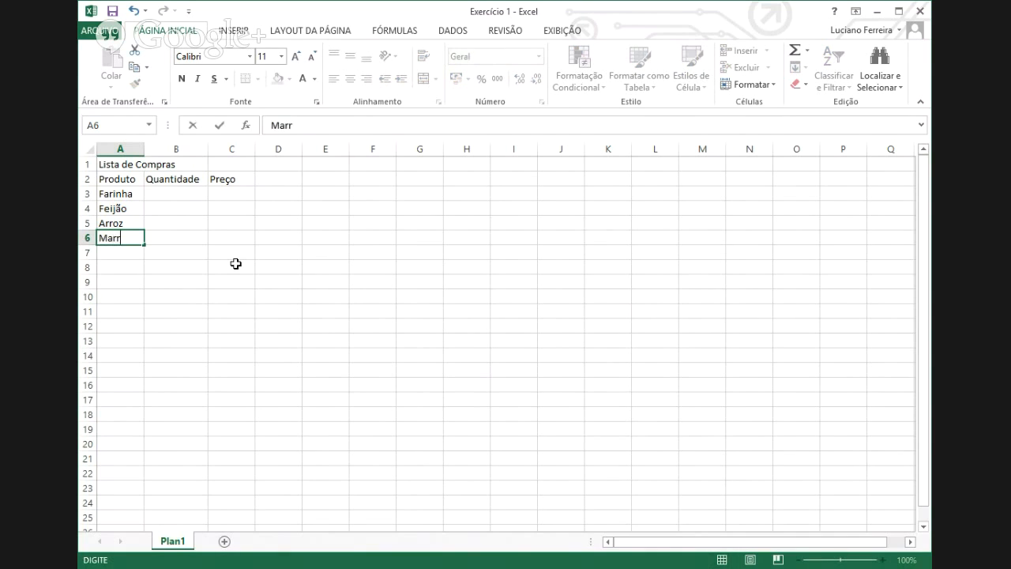
key(BackSpace)
key(BackSpace)
text(carrão)
click(210, 283)
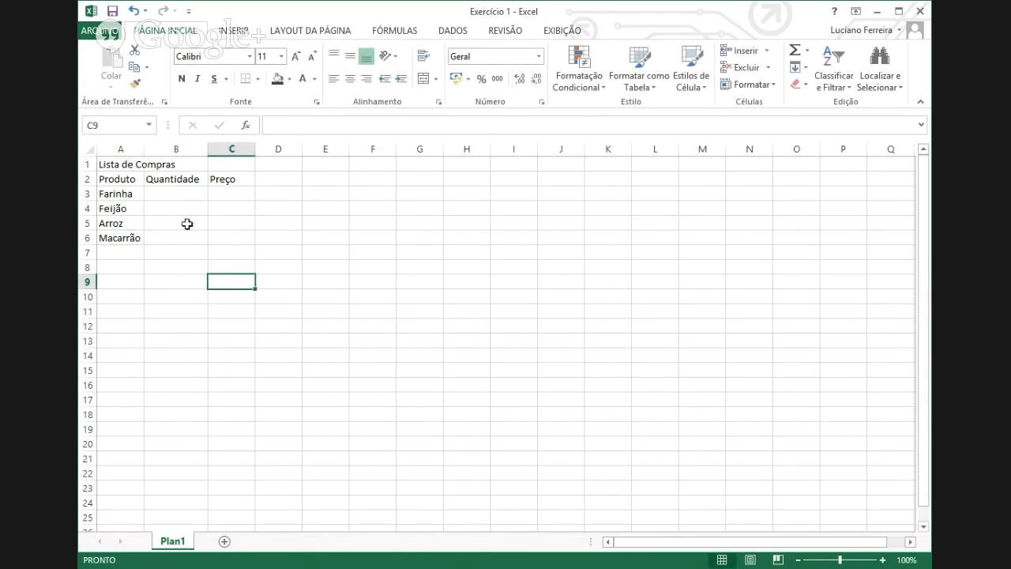
- Enter quantities 8, 5, 2 and 3 in B3:B6
click(159, 198)
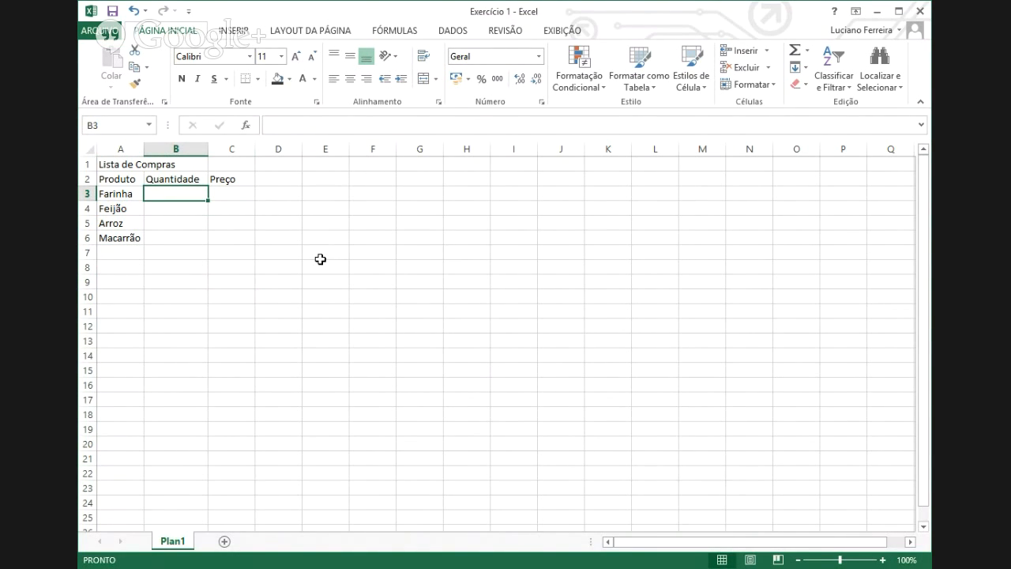
text(8)
key(Return)
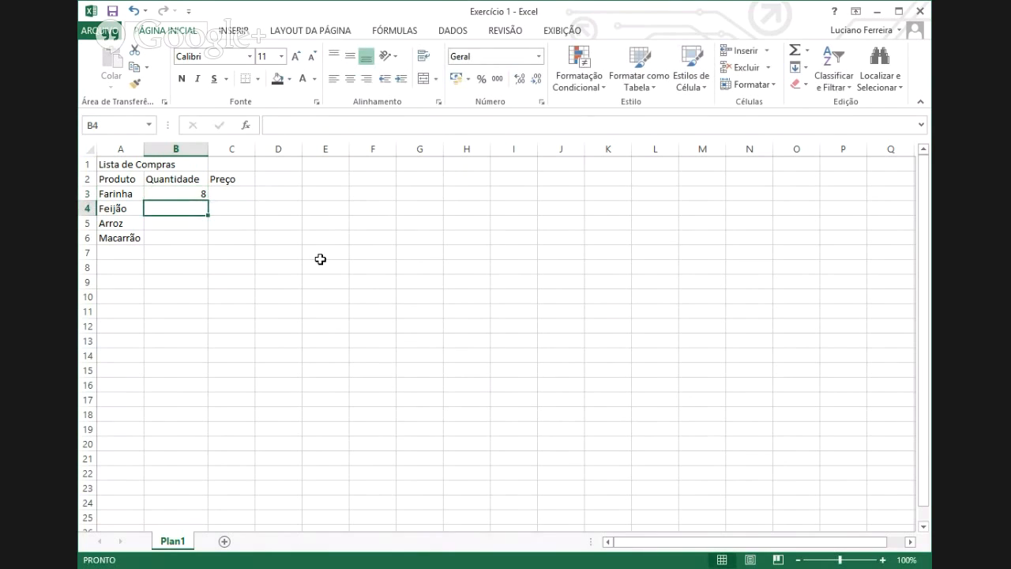
text(5)
key(Return)
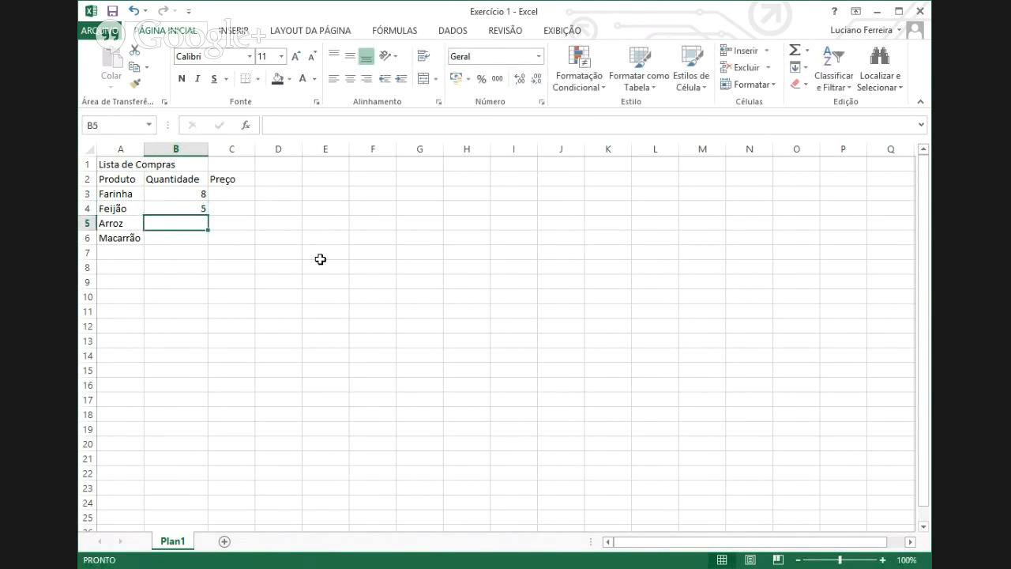
text(2)
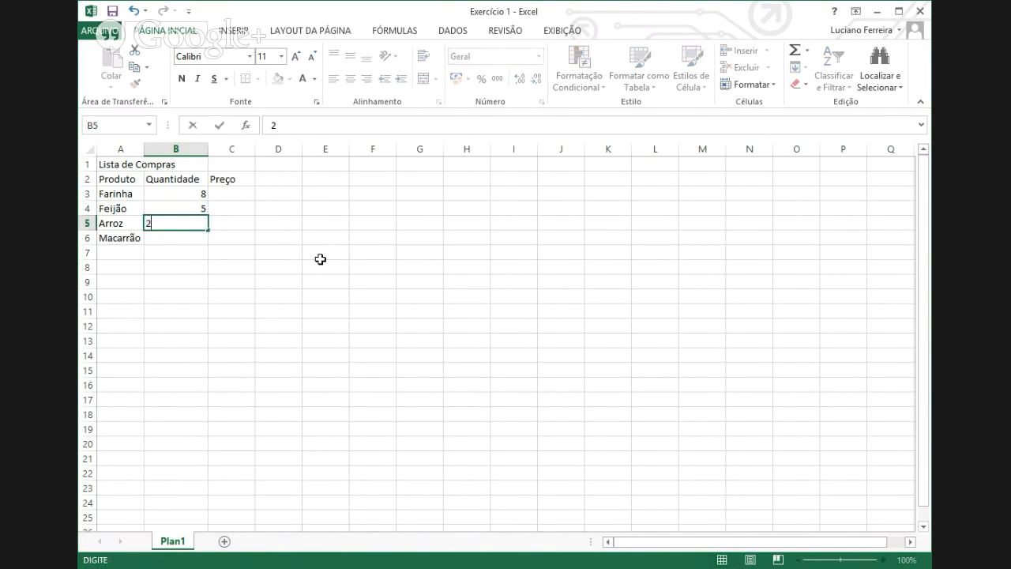
key(Return)
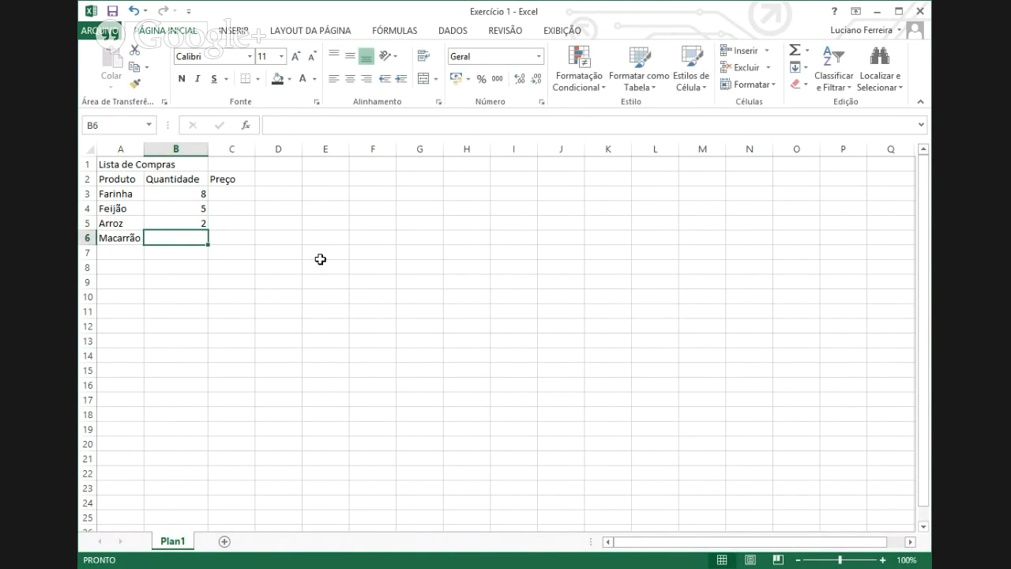
text(3)
key(Return)
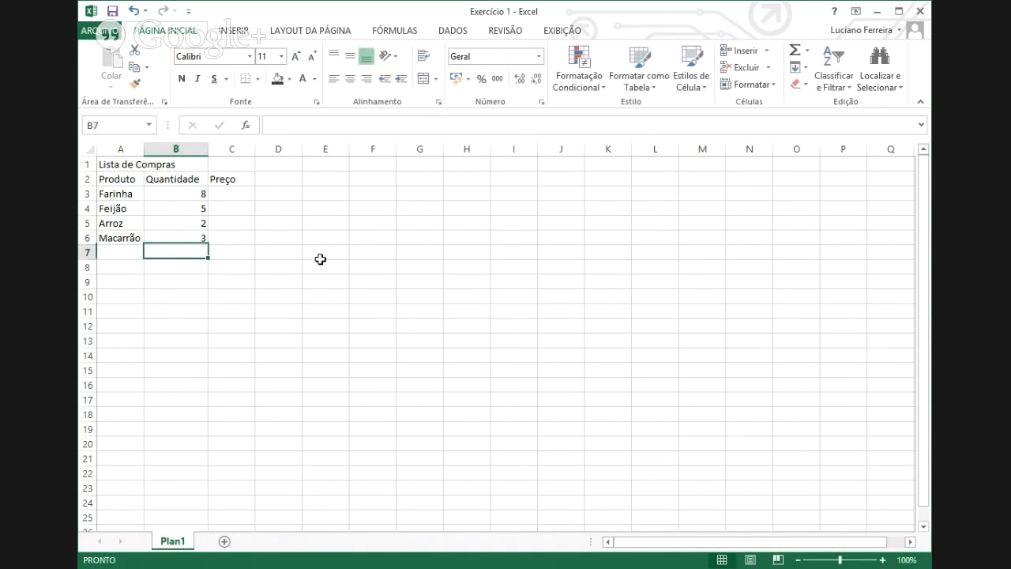
- Enter prices 1,5, 3,5, 8,3 and 2,85 in C3:C6, correcting Feijão's price from 1,2
click(235, 196)
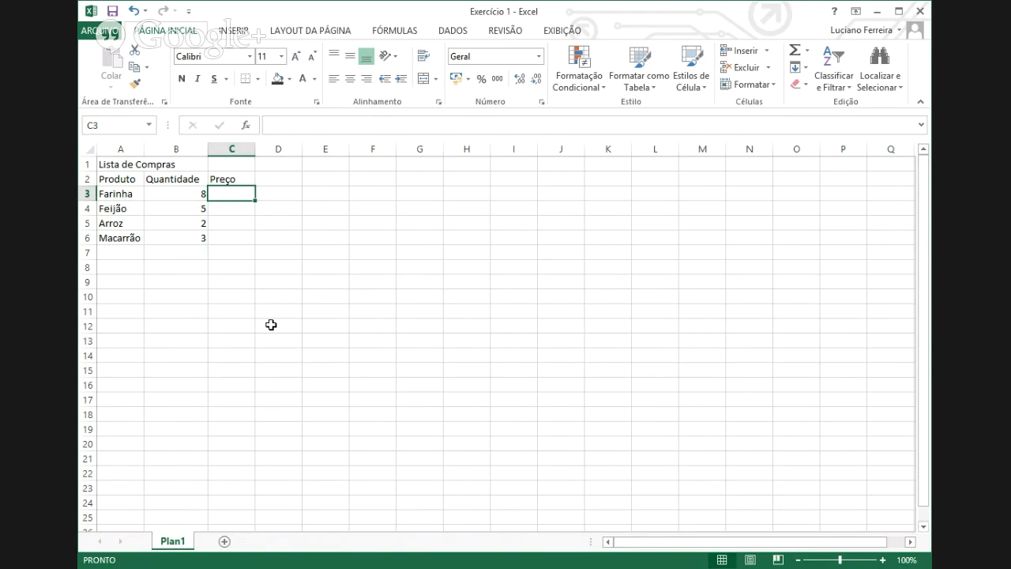
text(1,5)
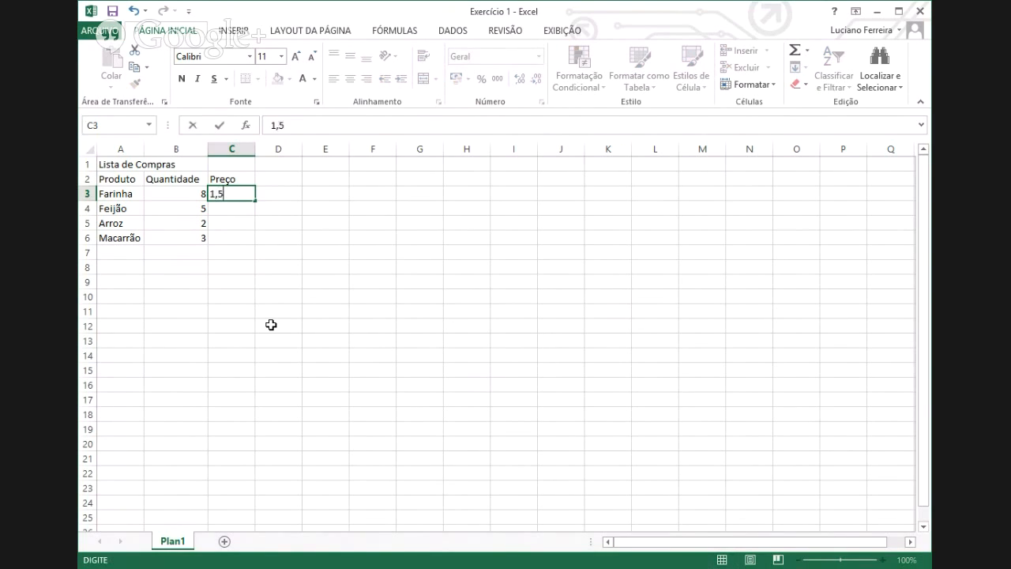
key(Return)
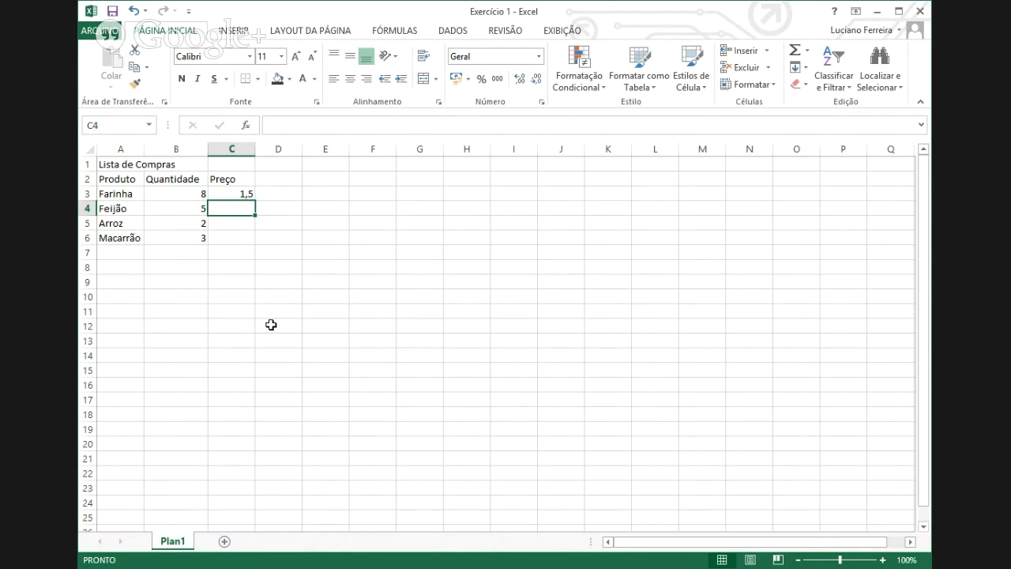
text(1,2)
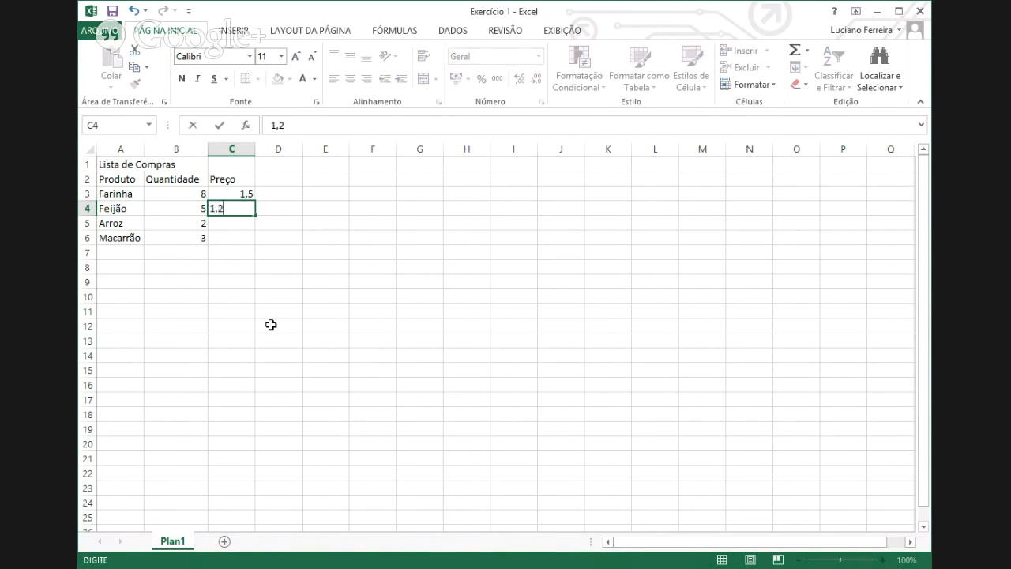
key(Return)
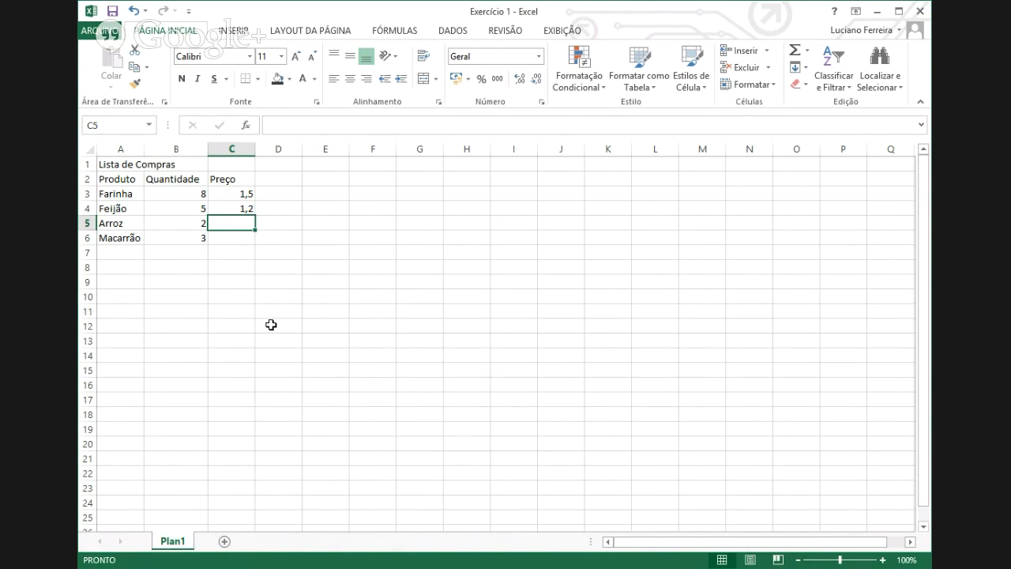
key(Up)
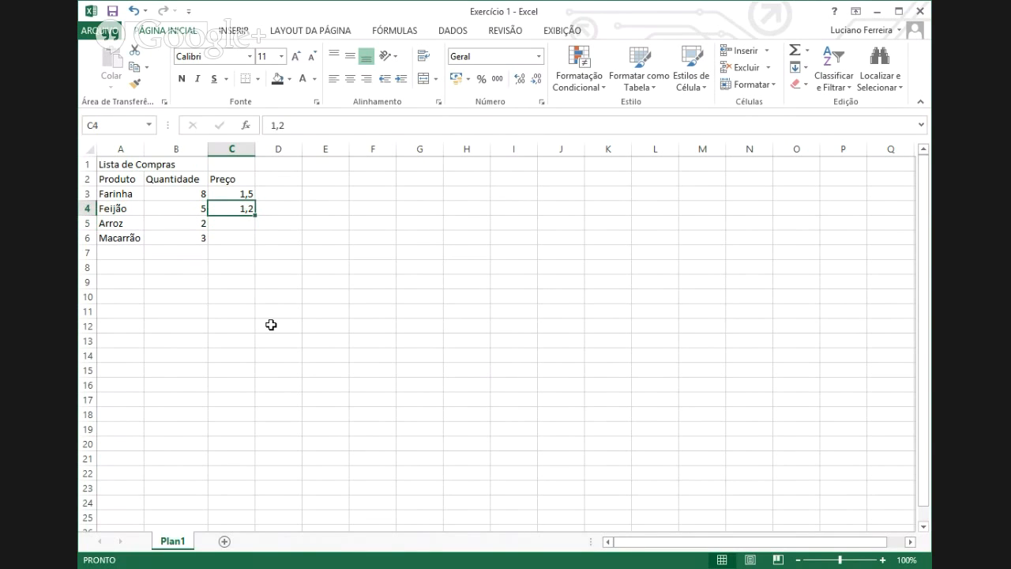
text(3,)
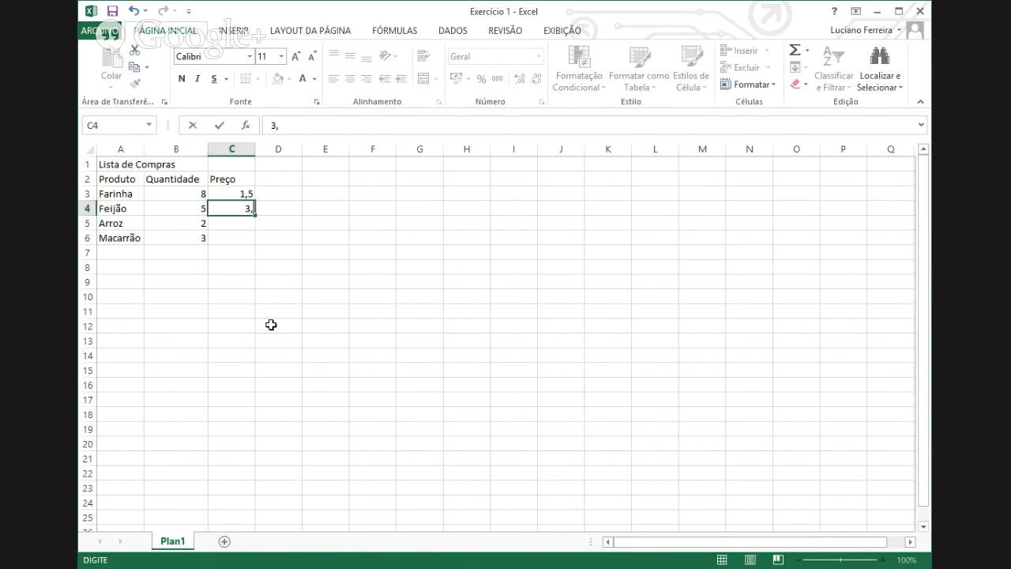
text(5)
key(Return)
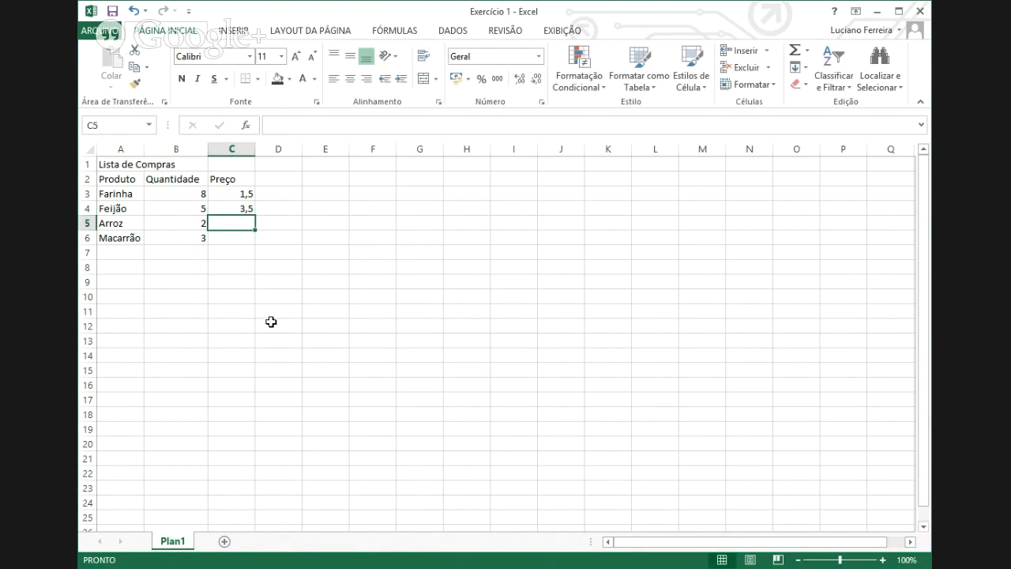
text(8,3)
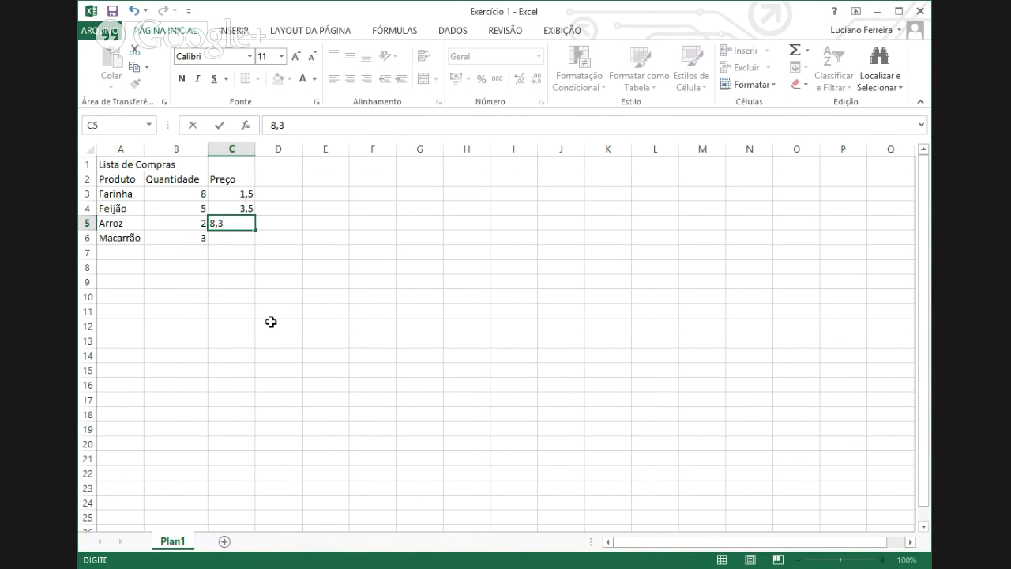
key(Return)
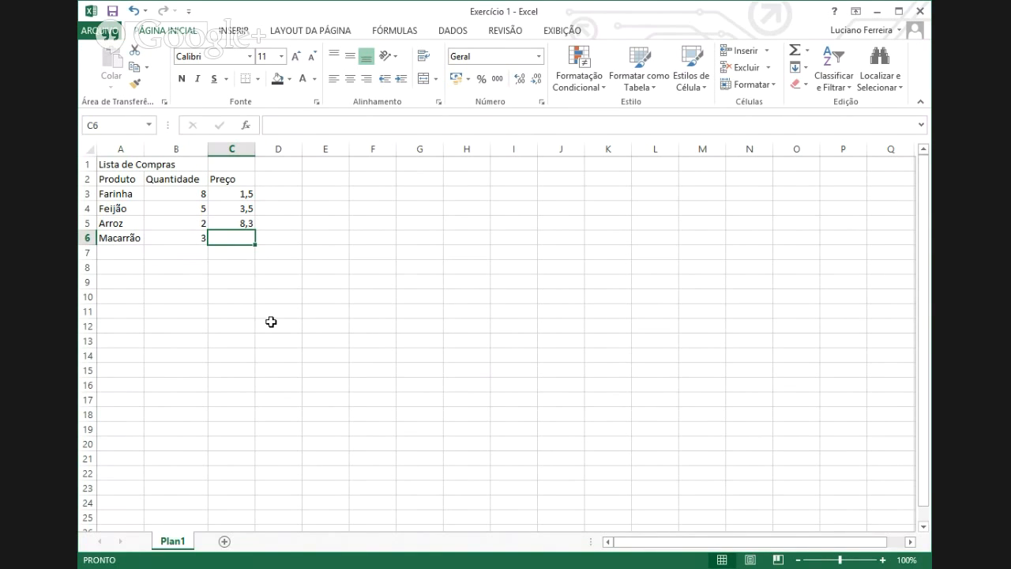
text(2,85)
key(Return)
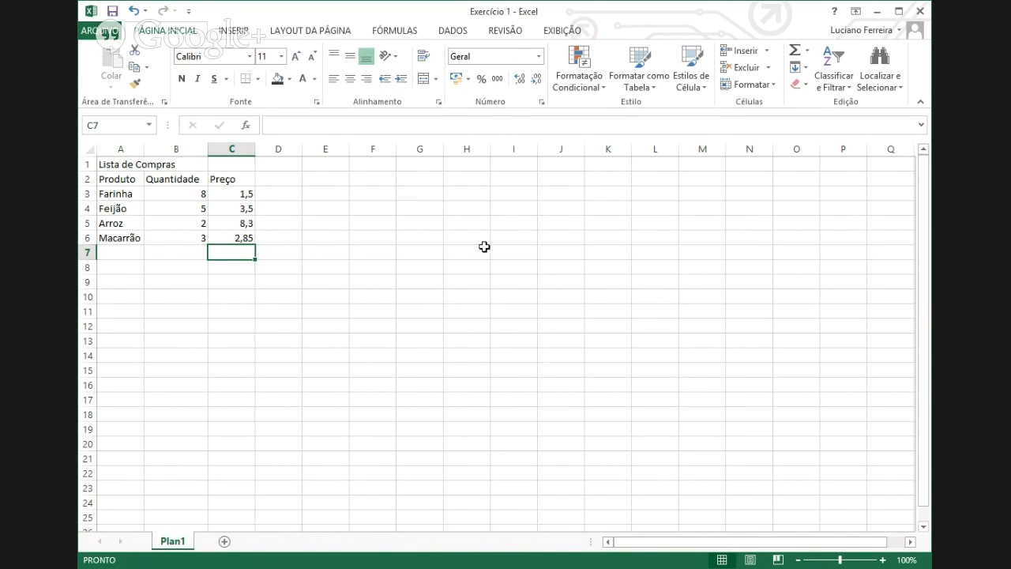
- Add the header 'Total' in cell D2
click(279, 180)
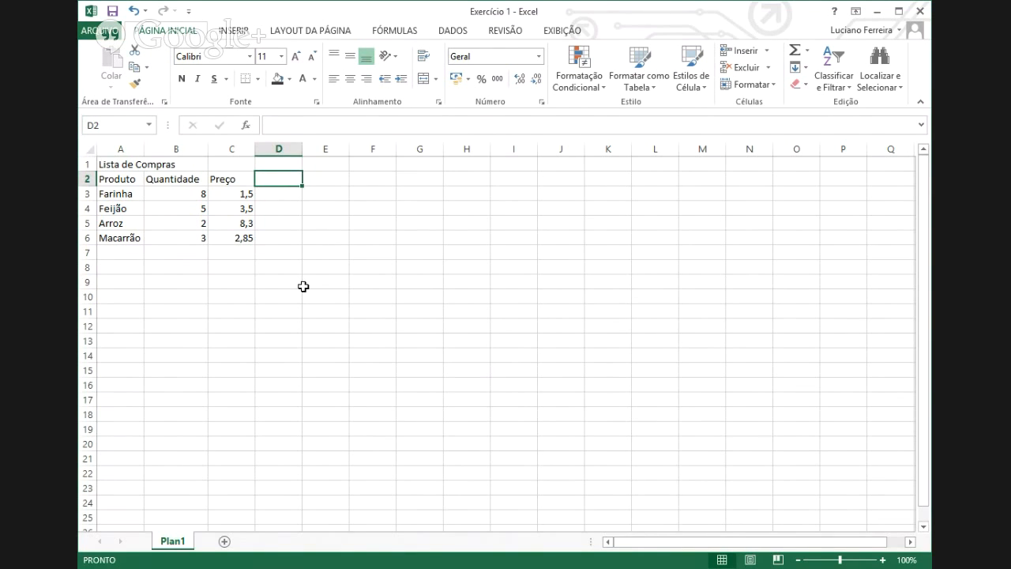
text(Total)
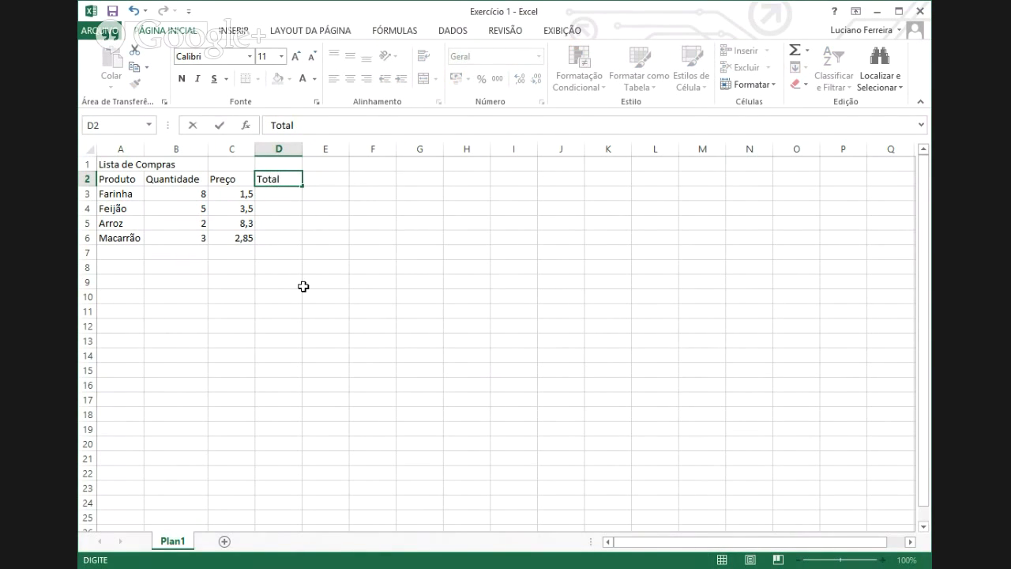
click(289, 367)
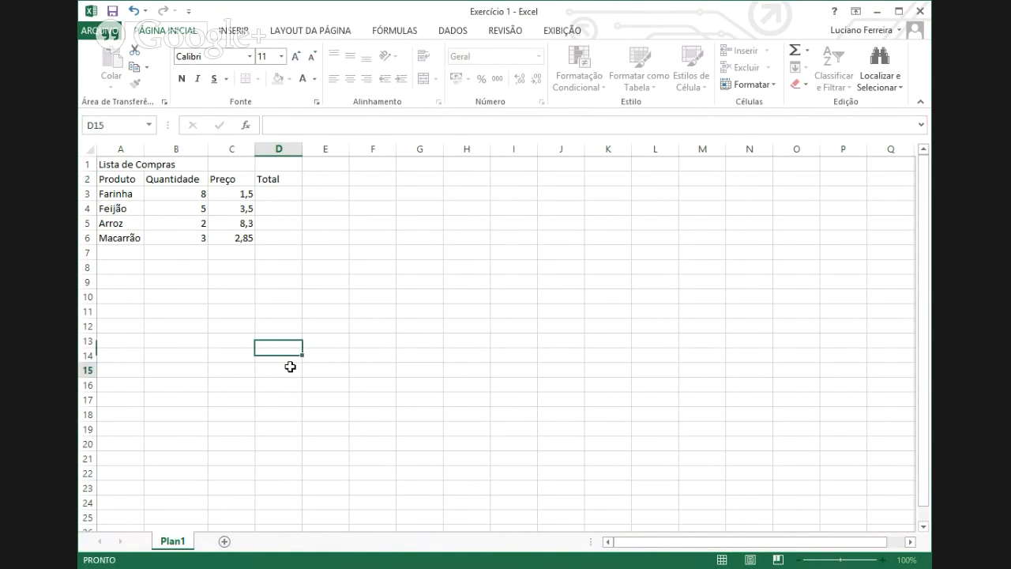
click(287, 192)
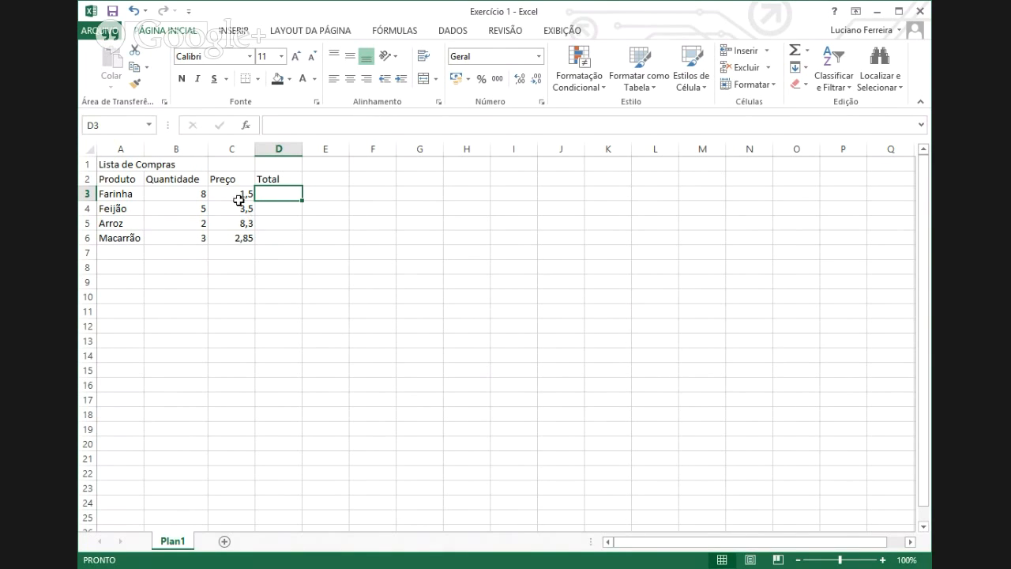
- Apply Contábil format to C3:C6 so prices show R$ 1,50, R$ 3,50, R$ 8,30, R$ 2,85
drag(239, 198, 225, 236)
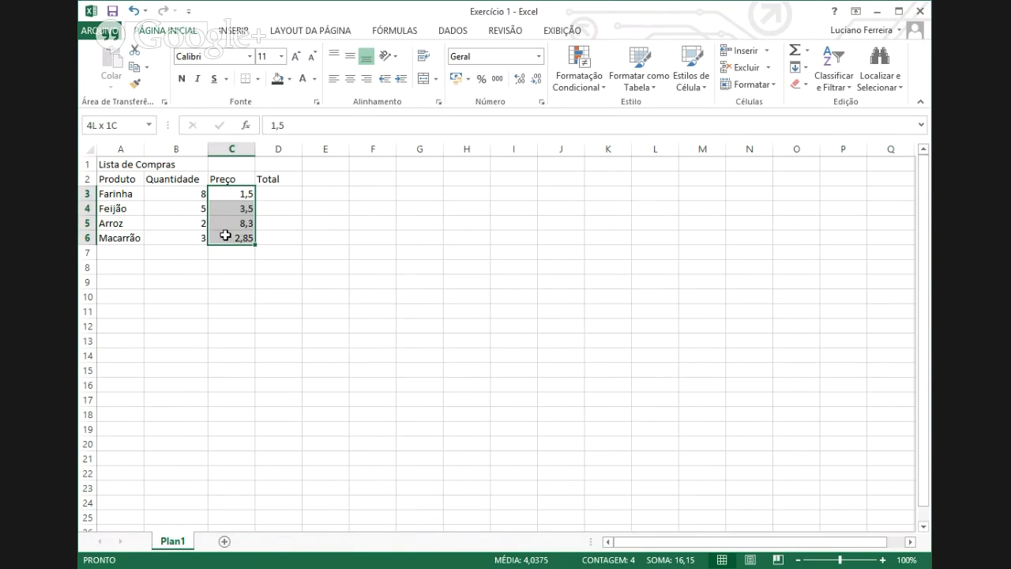
drag(320, 338, 308, 327)
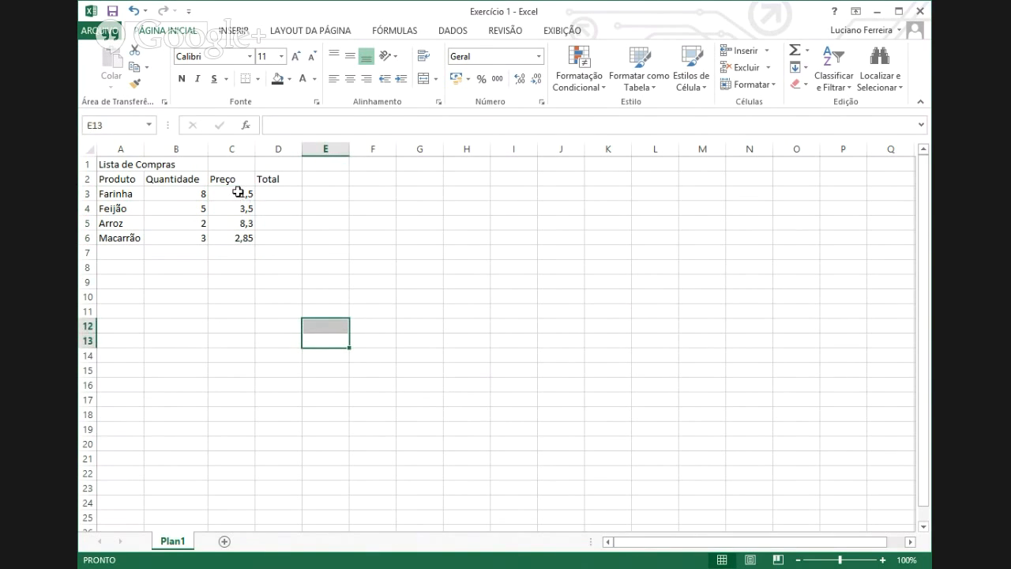
drag(237, 192, 234, 237)
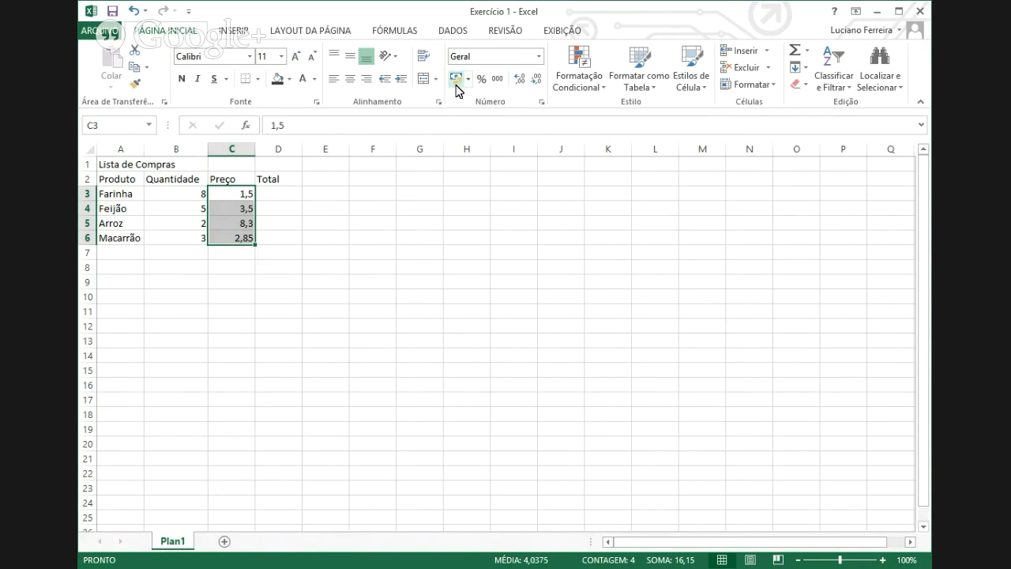
key(ctrl+a)
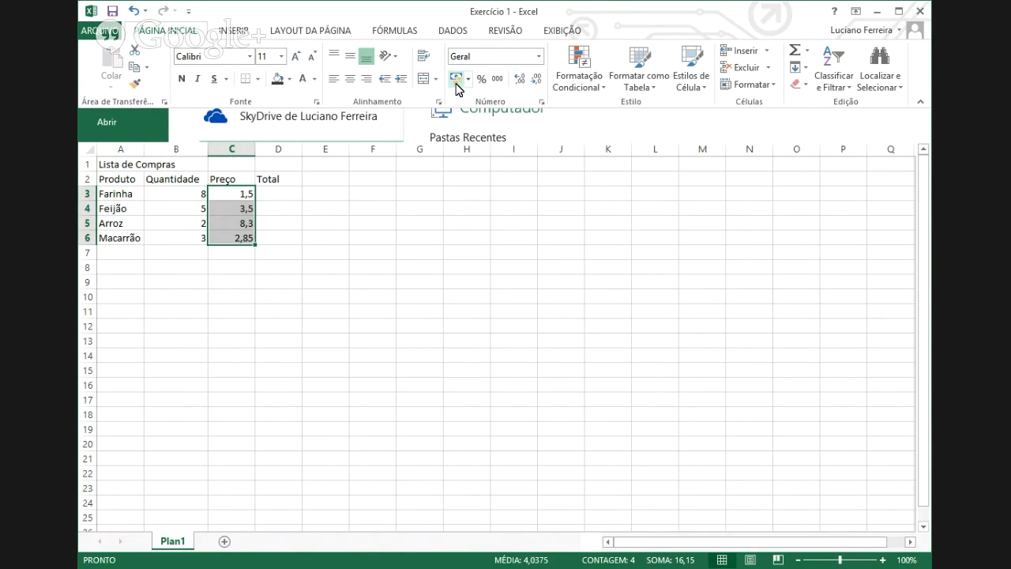
click(457, 83)
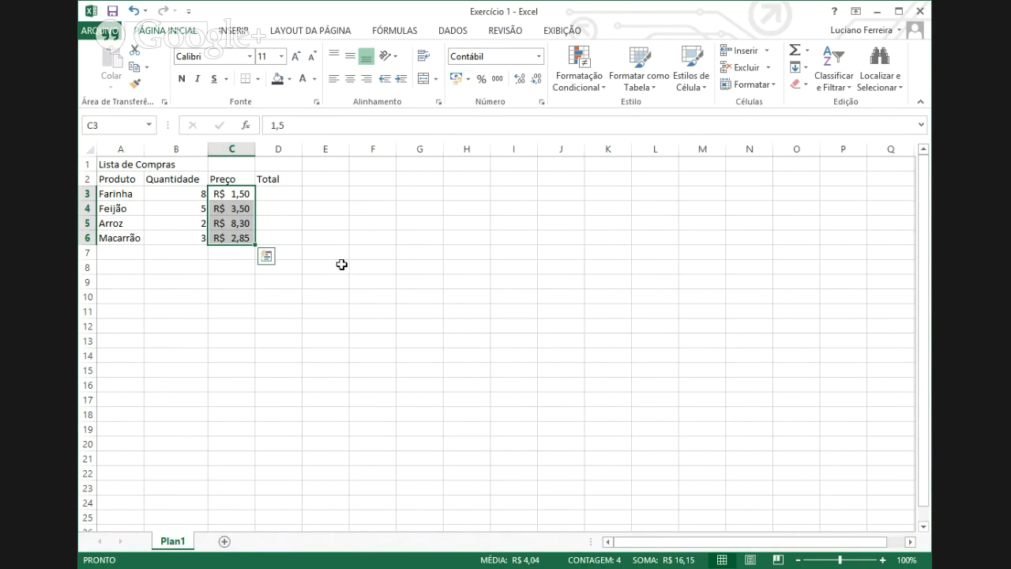
click(241, 209)
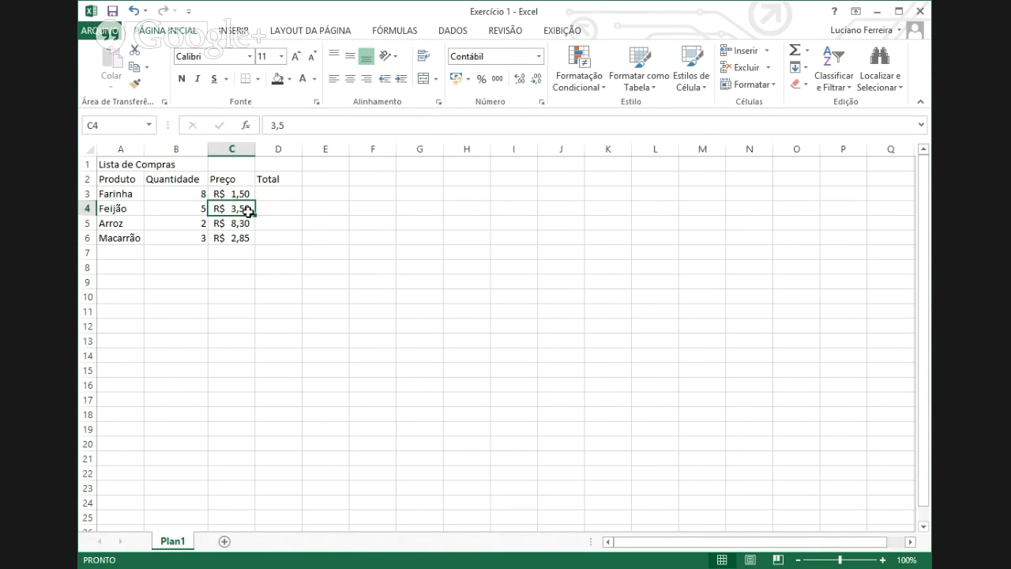
drag(241, 193, 240, 237)
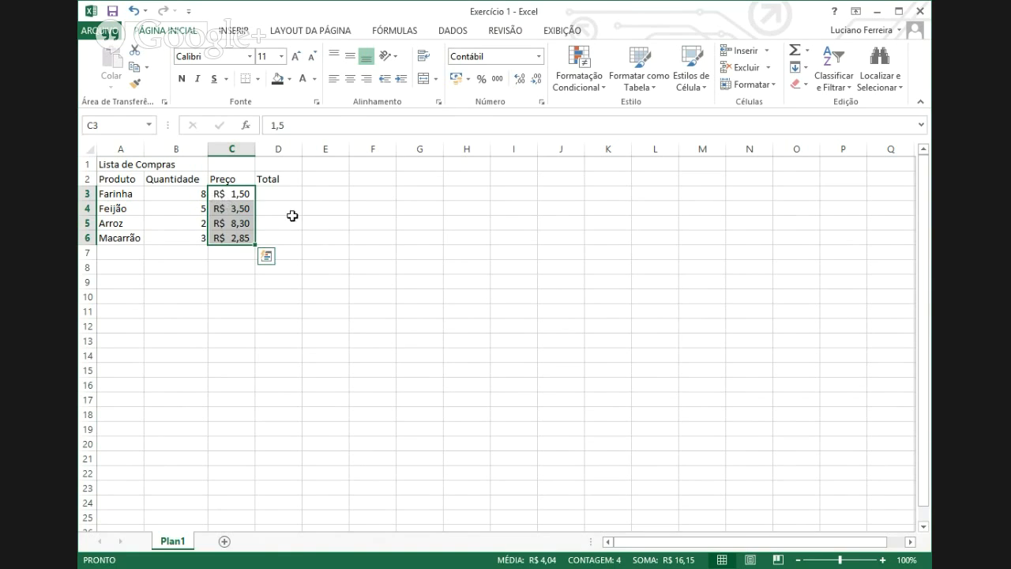
- Merge and centre the 'Lista de Compras' title across cells A1:D1
click(232, 197)
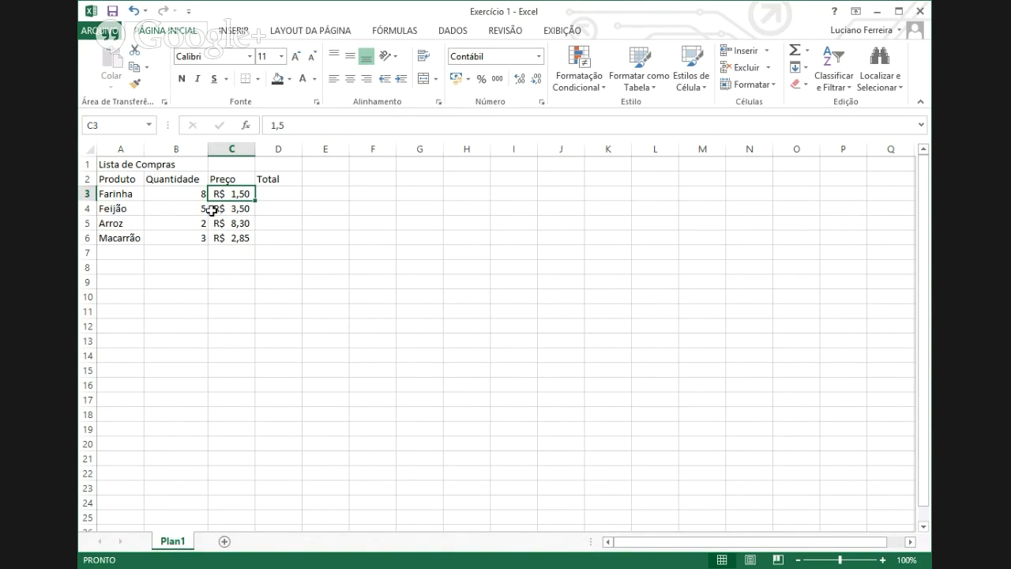
click(127, 162)
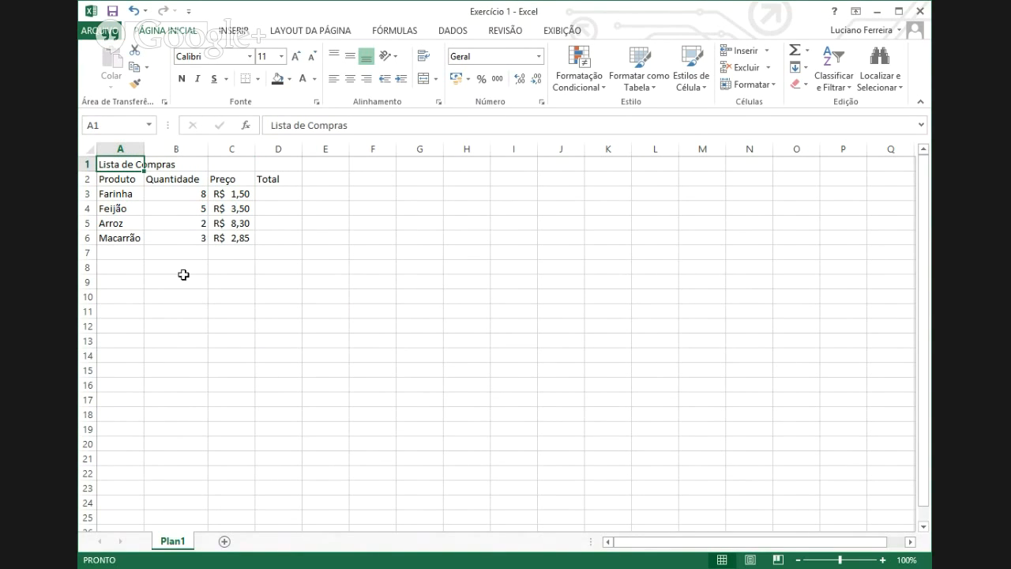
drag(110, 162, 268, 165)
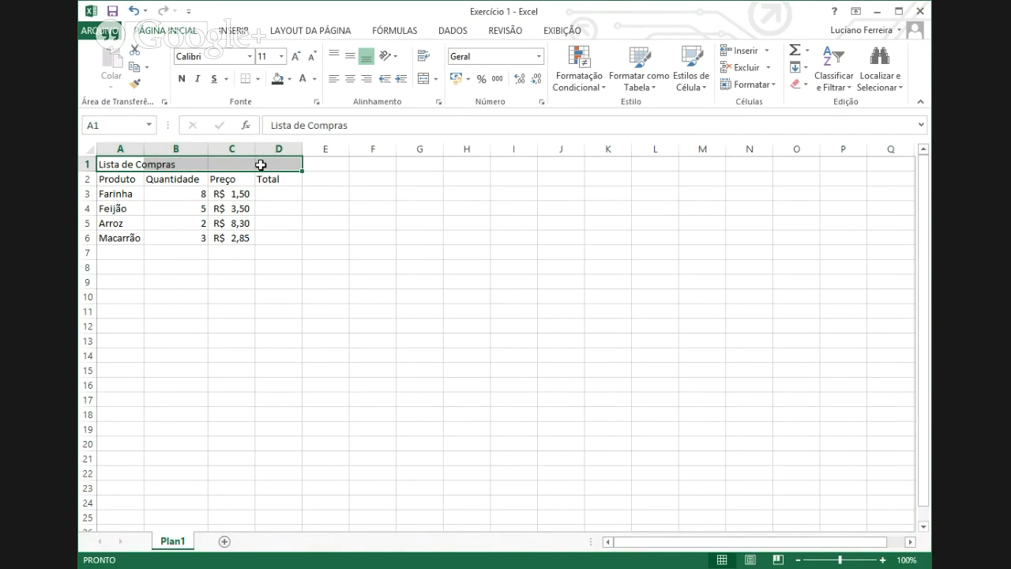
click(118, 164)
drag(114, 165, 276, 163)
key(ctrl+a)
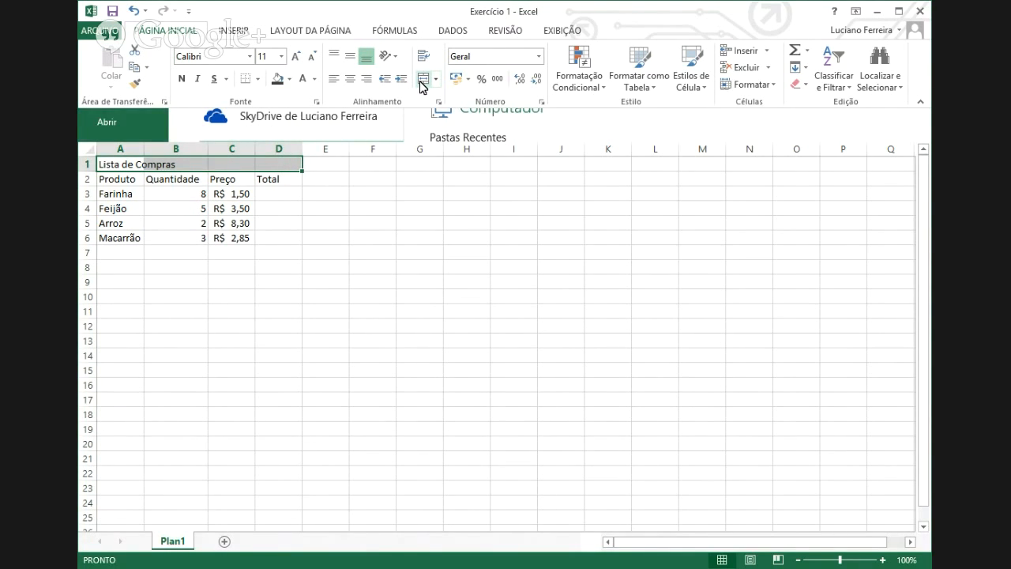
click(422, 86)
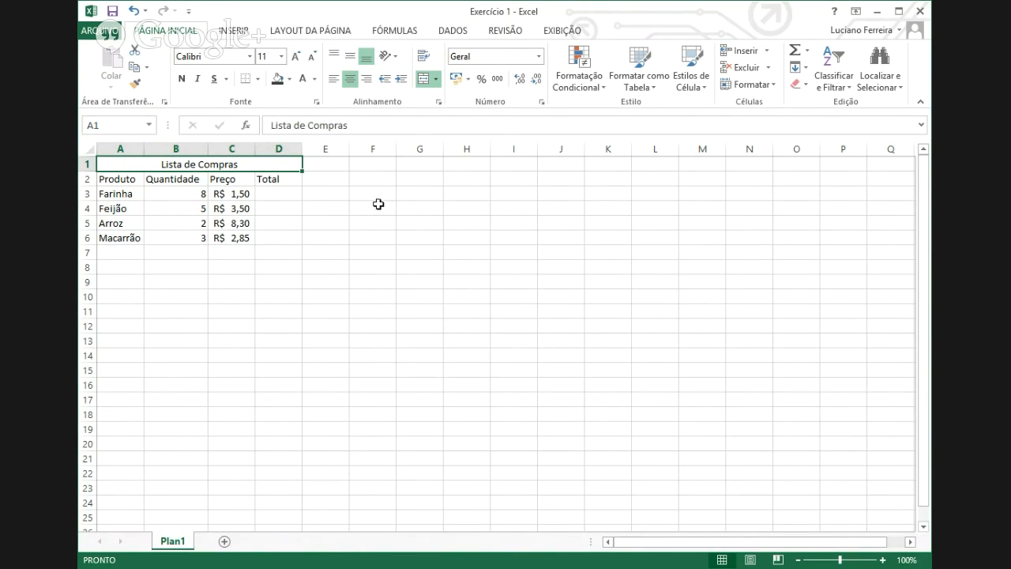
click(282, 208)
click(206, 162)
click(280, 195)
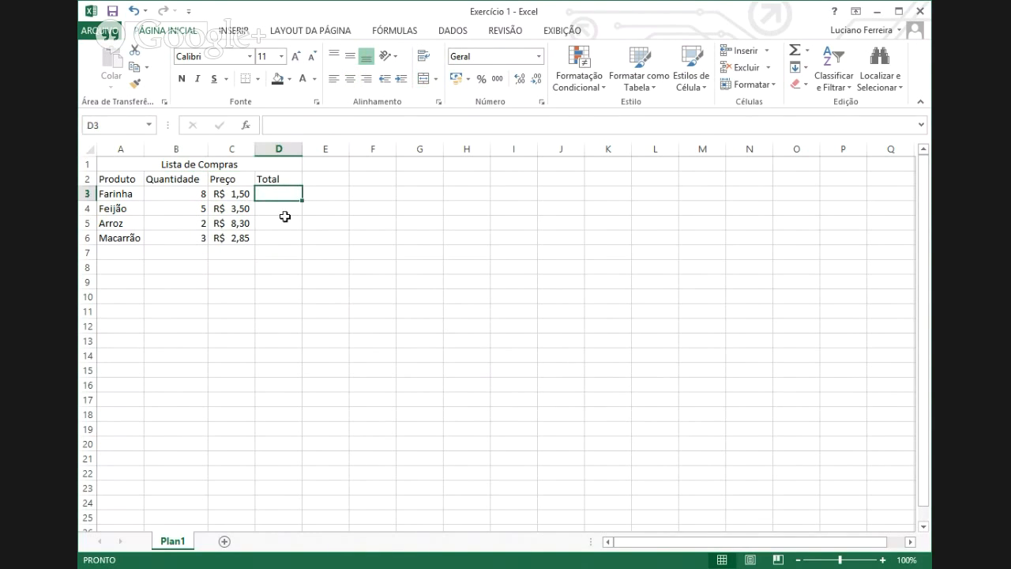
click(280, 213)
click(278, 220)
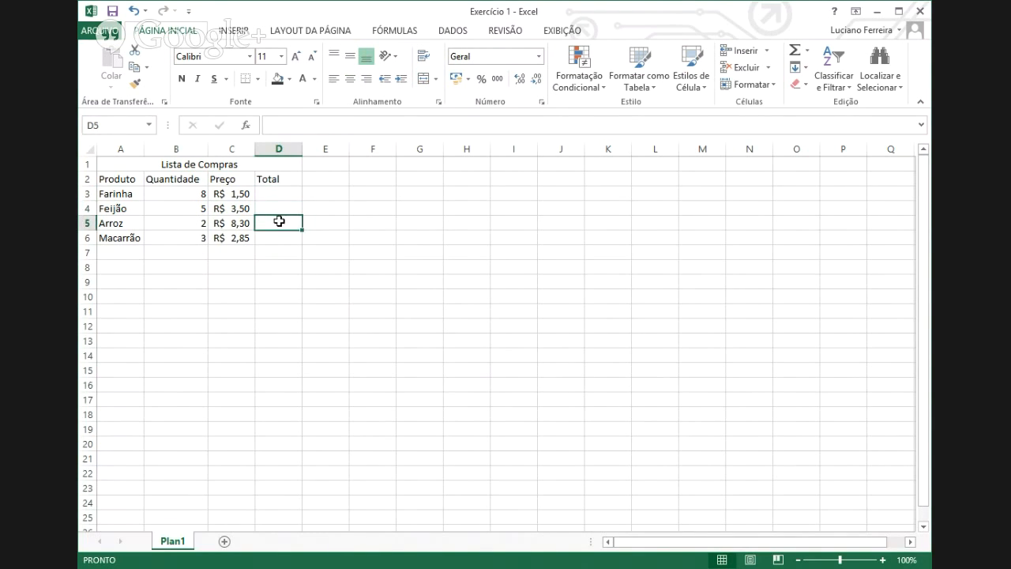
click(268, 194)
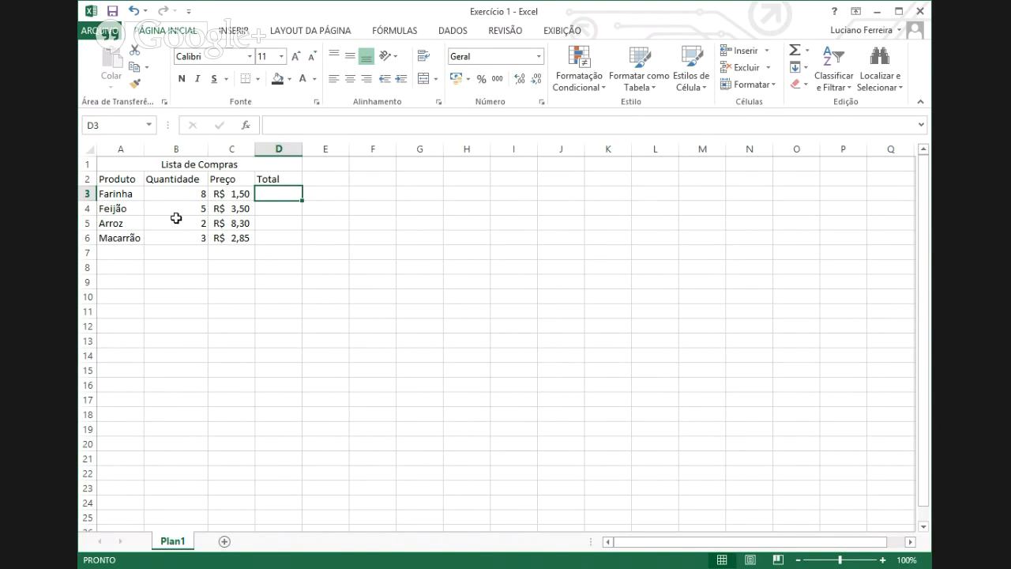
click(109, 31)
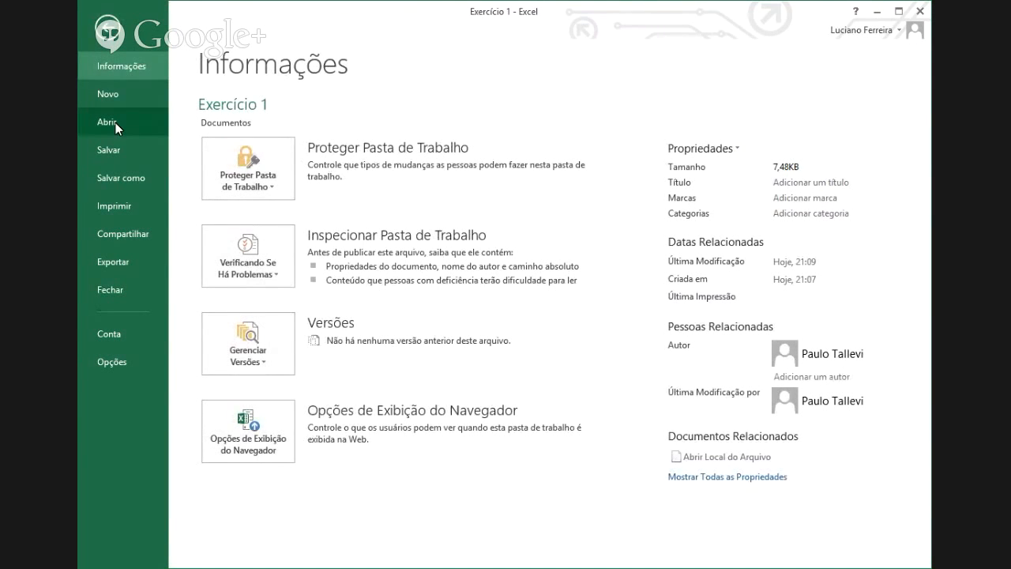
click(139, 205)
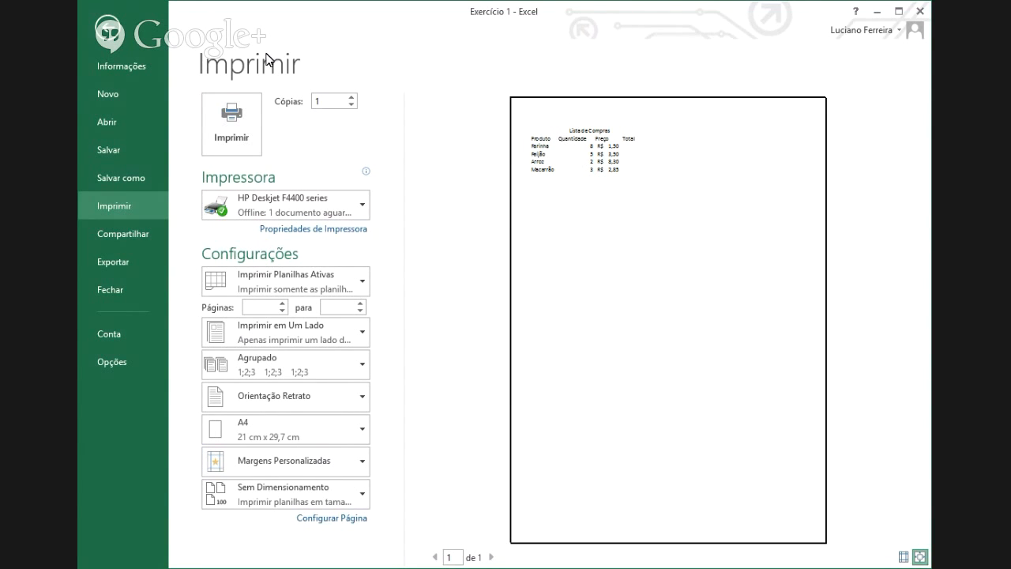
click(109, 31)
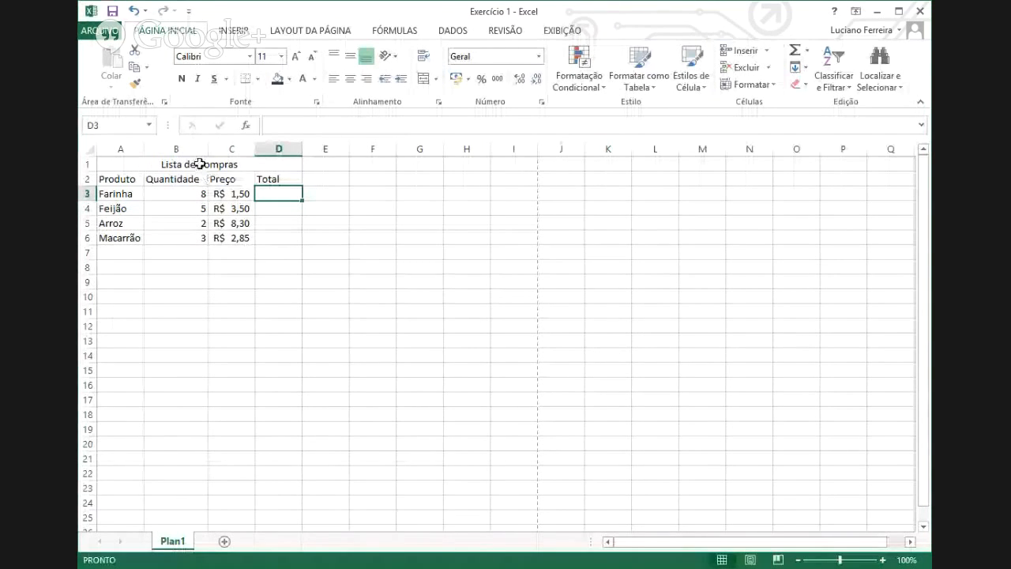
- Apply Todas as Bordas (All Borders) to every cell of the table A1:D6
drag(200, 164, 209, 241)
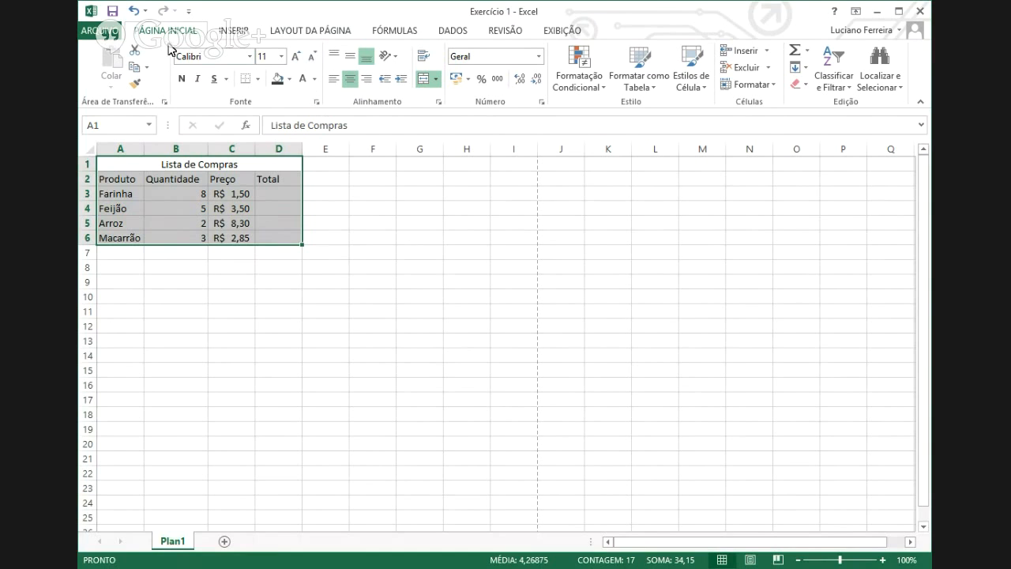
key(ctrl+o)
scroll(389, 65, down, 3)
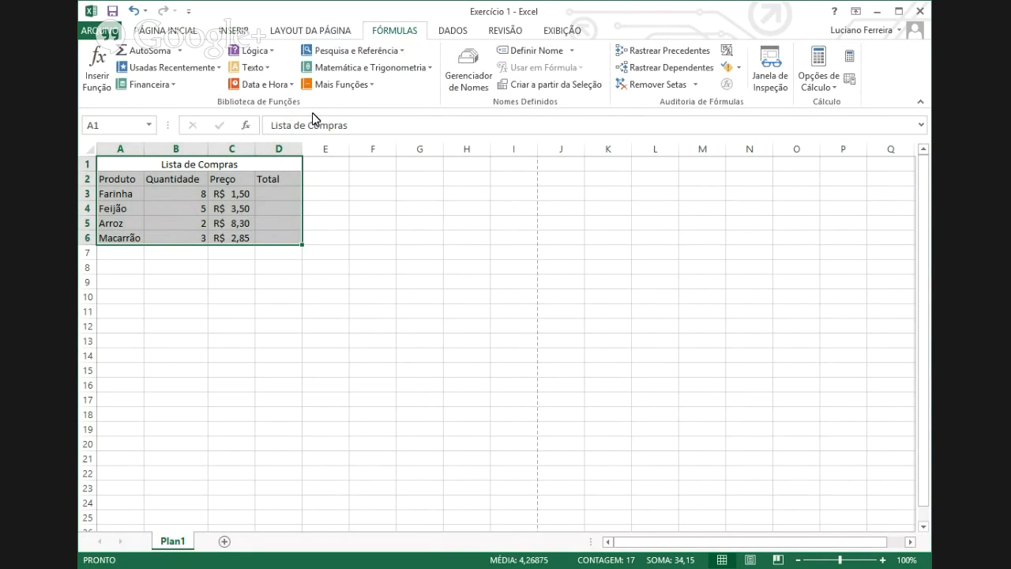
click(155, 33)
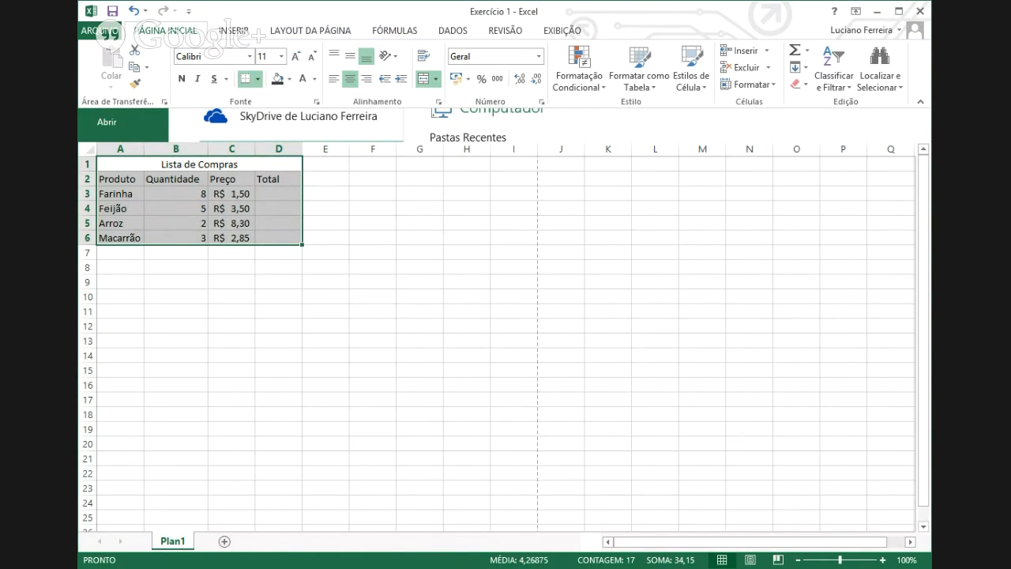
click(246, 79)
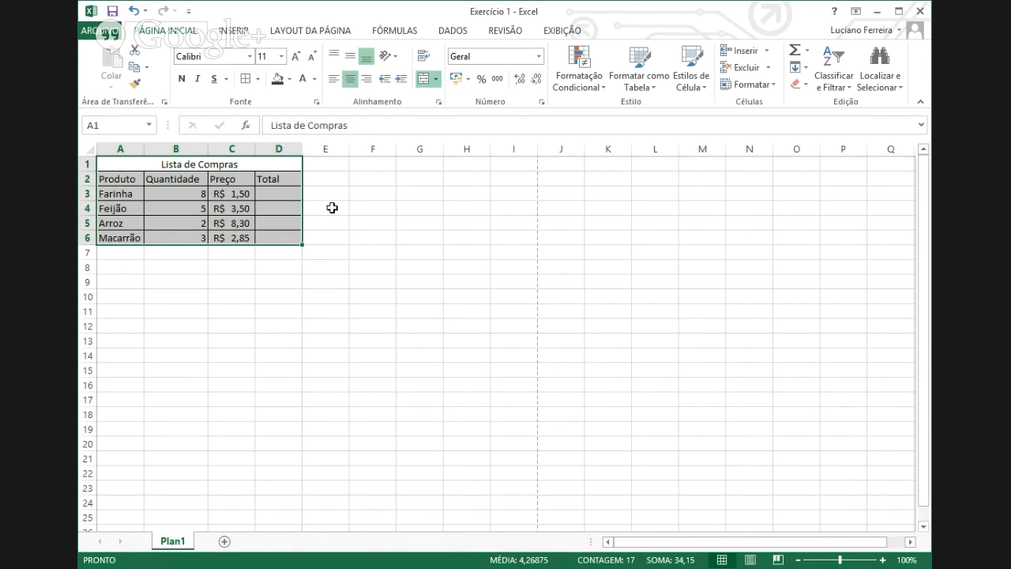
click(332, 207)
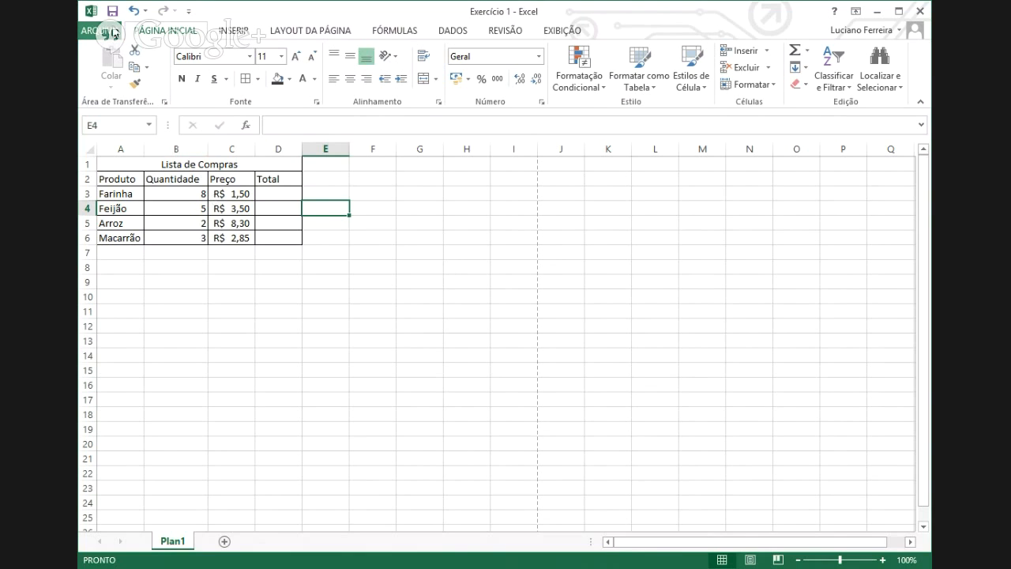
click(113, 32)
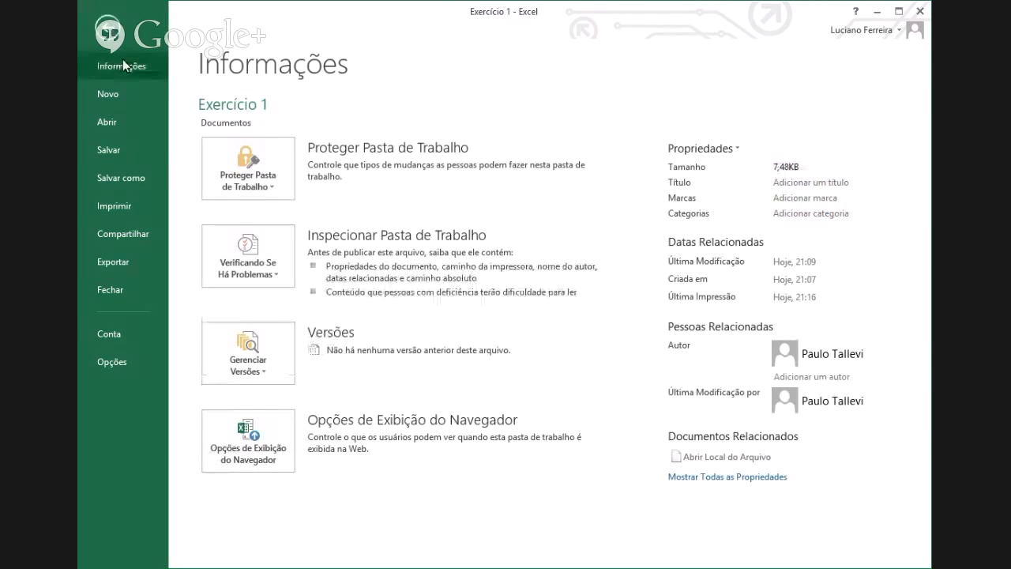
click(114, 207)
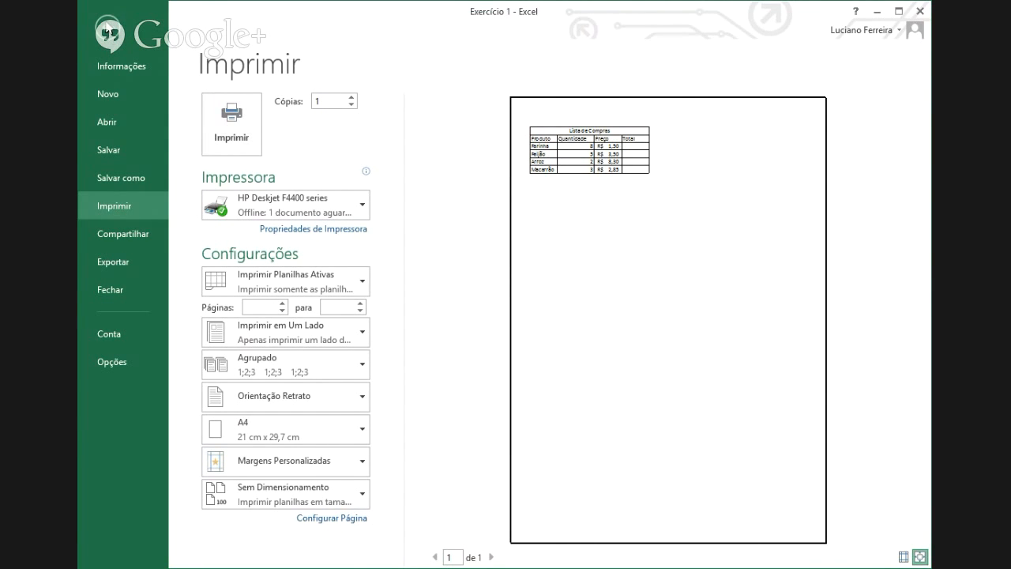
click(109, 31)
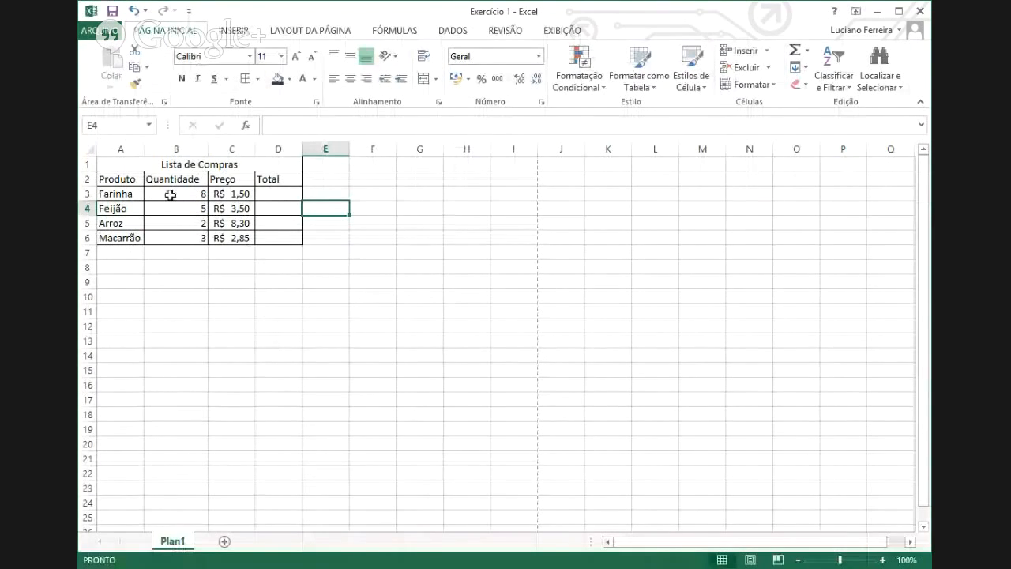
- Set the Lista de Compras title font to Arial Rounded MT at size 20
drag(152, 165, 266, 243)
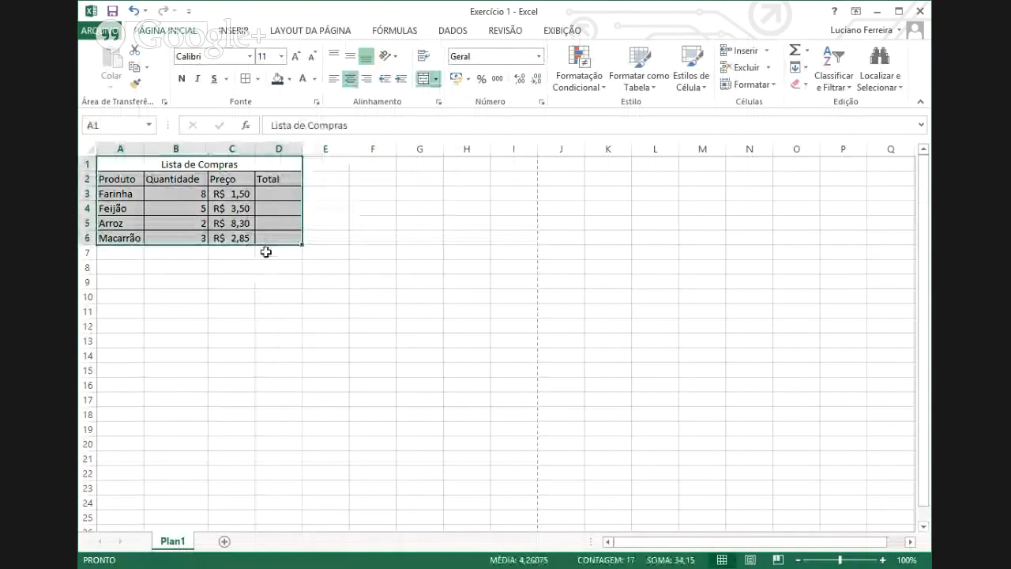
click(262, 310)
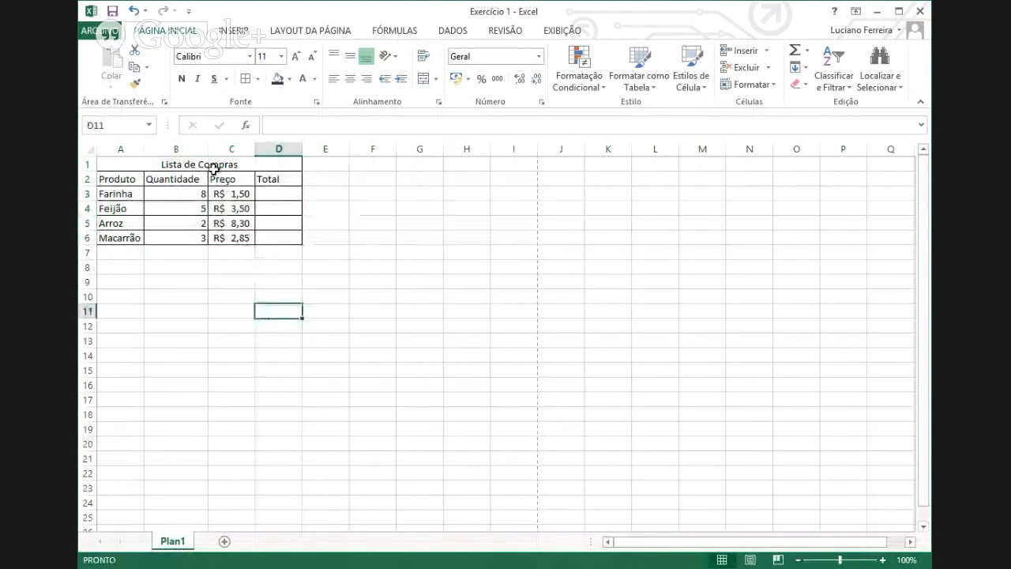
click(179, 163)
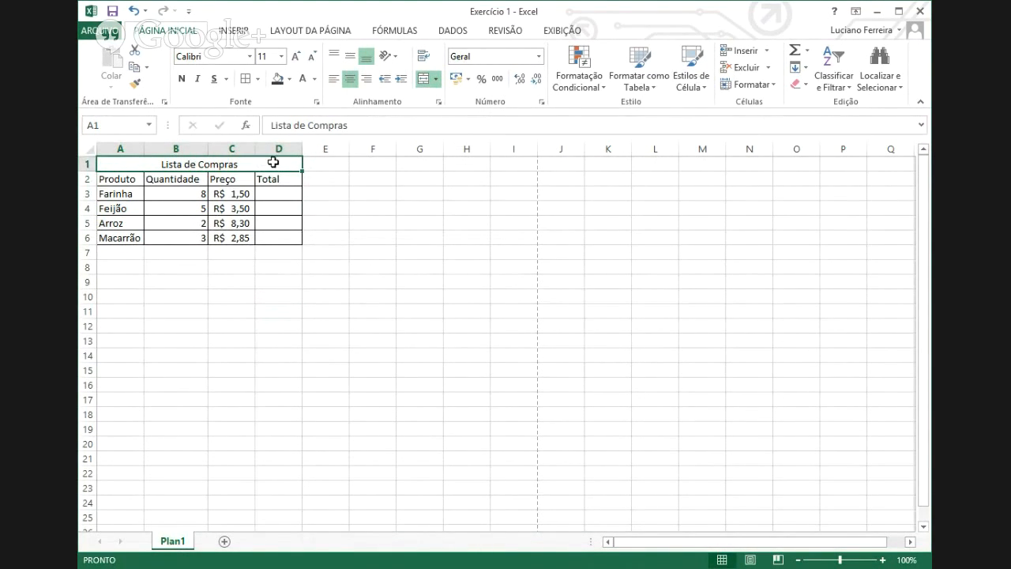
click(250, 64)
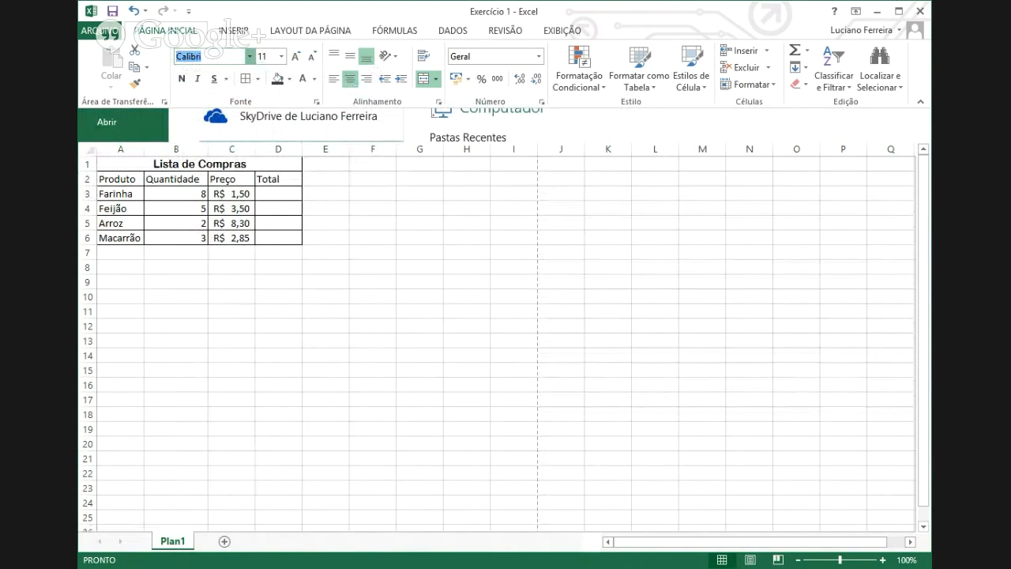
click(242, 282)
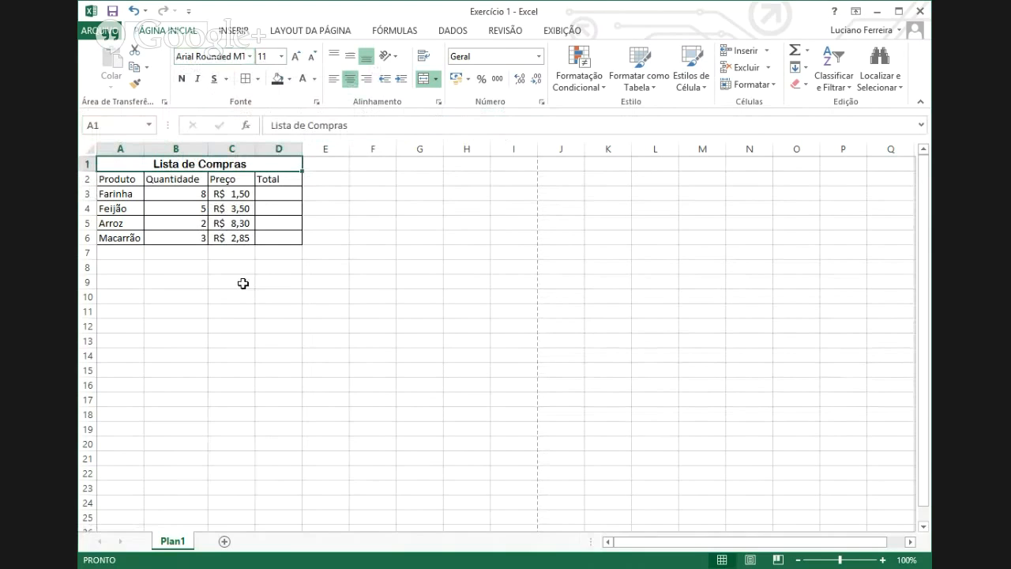
key(ctrl+o)
click(282, 56)
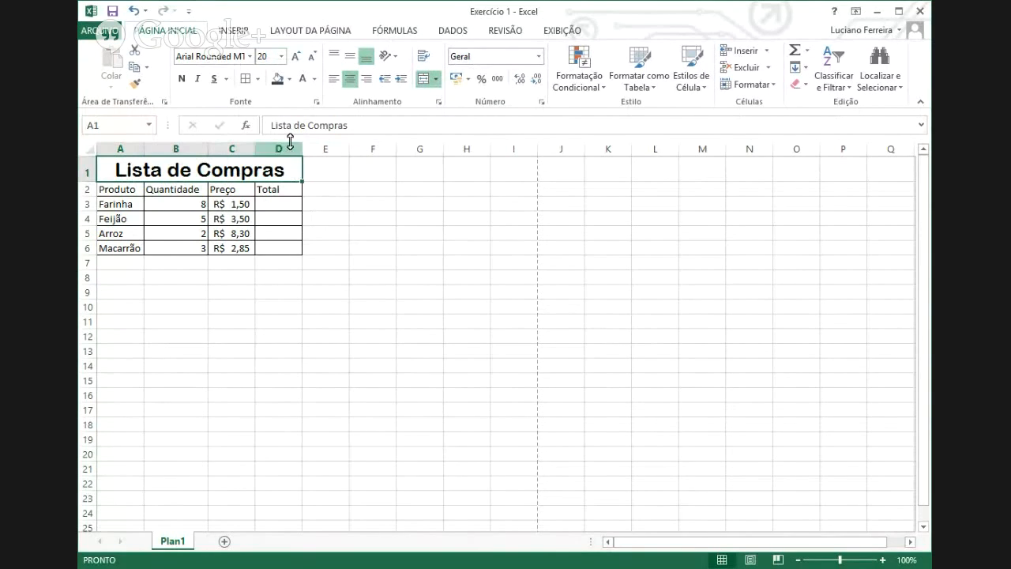
- Give the title cell a red-brown fill and light orange lettering
click(291, 89)
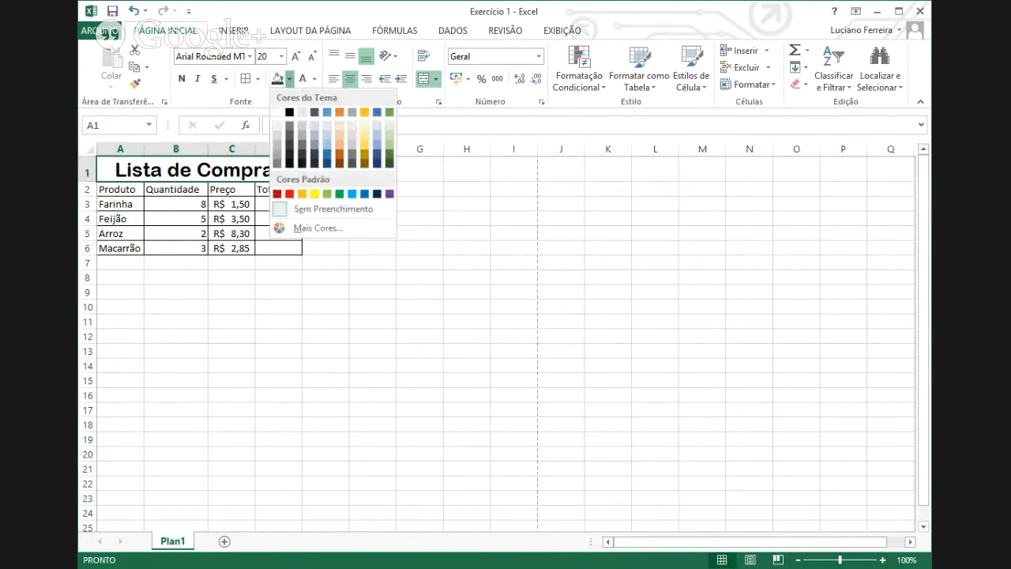
click(289, 192)
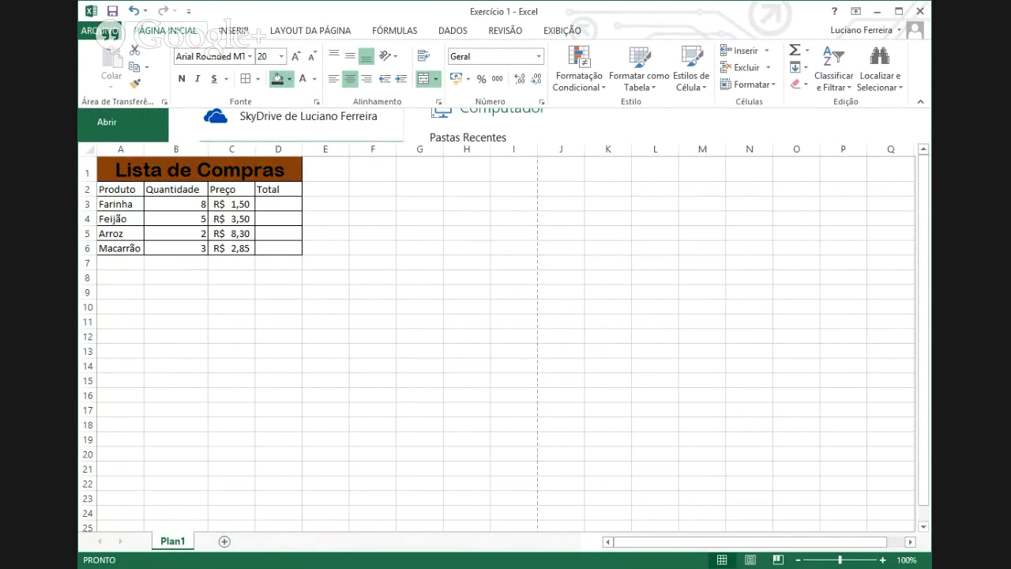
click(313, 78)
click(313, 126)
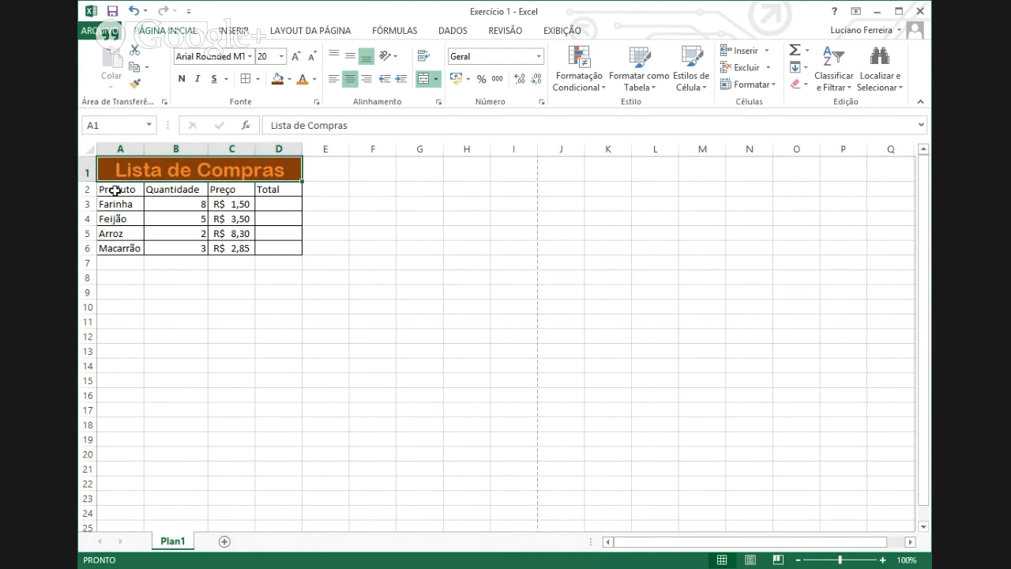
- Centre the header labels in A2:D2 and the quantity values 8, 5, 2, 3 in B3:B6
drag(115, 191, 269, 192)
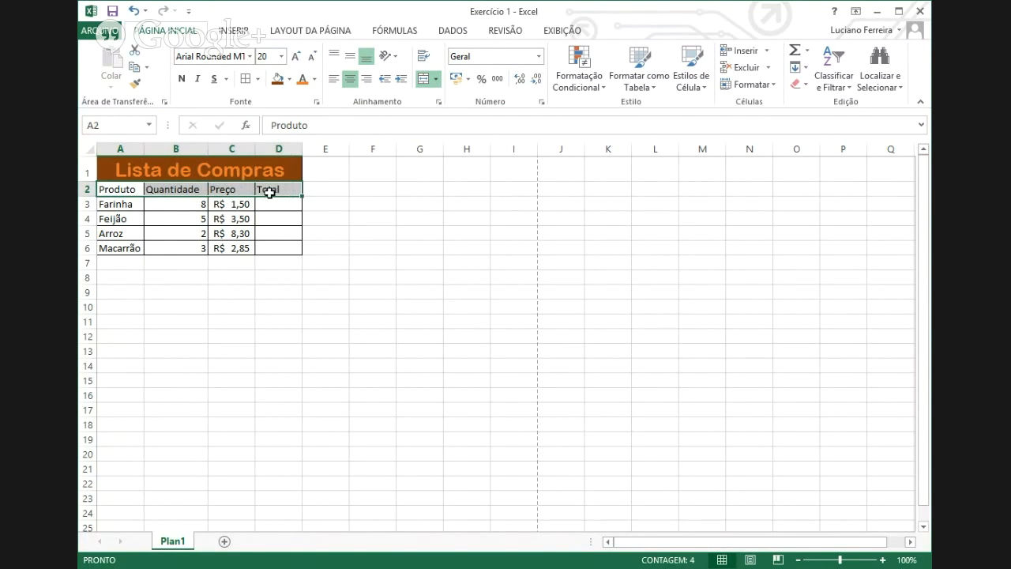
click(111, 187)
drag(110, 188, 275, 188)
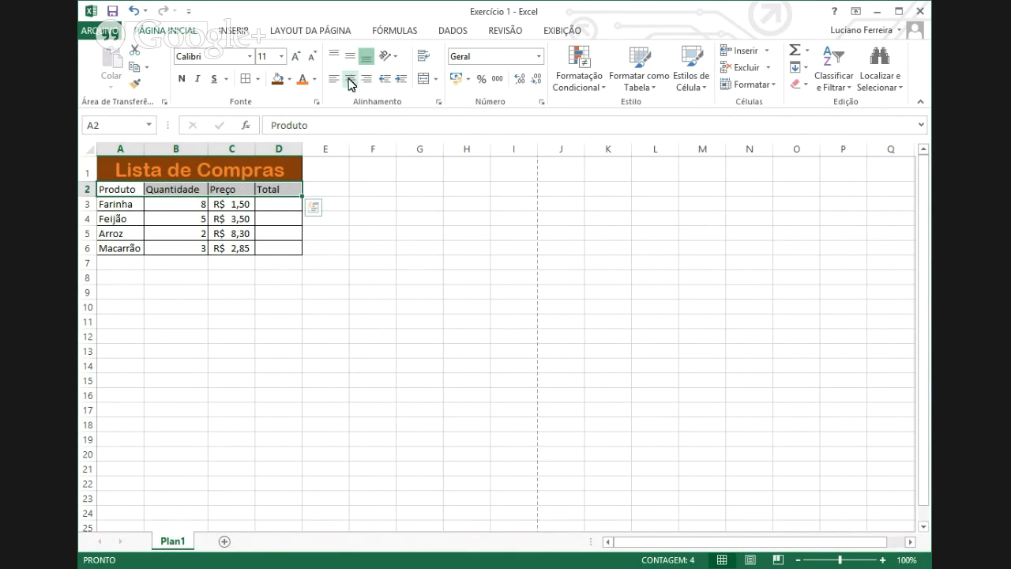
key(ctrl+a)
click(353, 82)
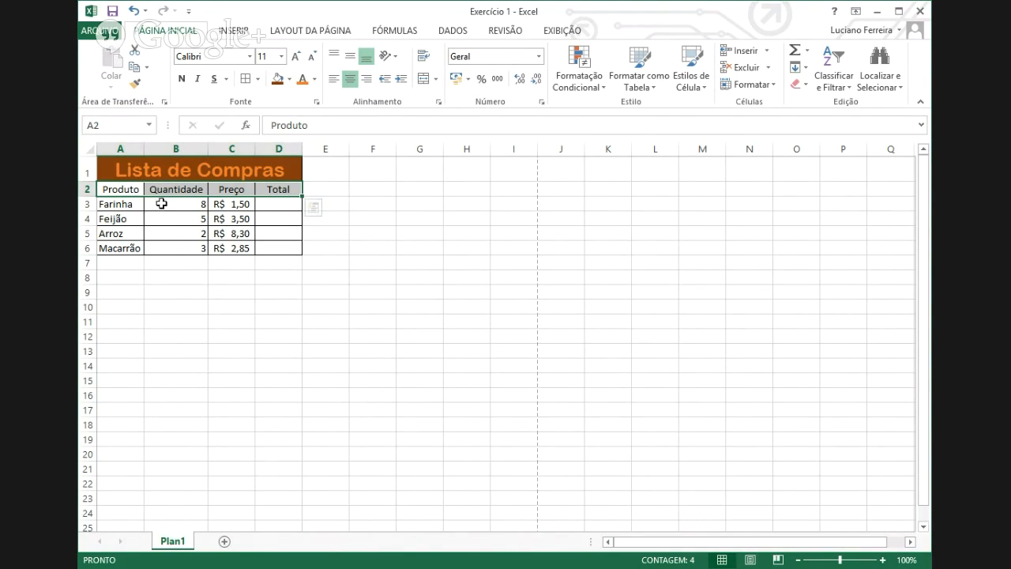
drag(161, 204, 162, 248)
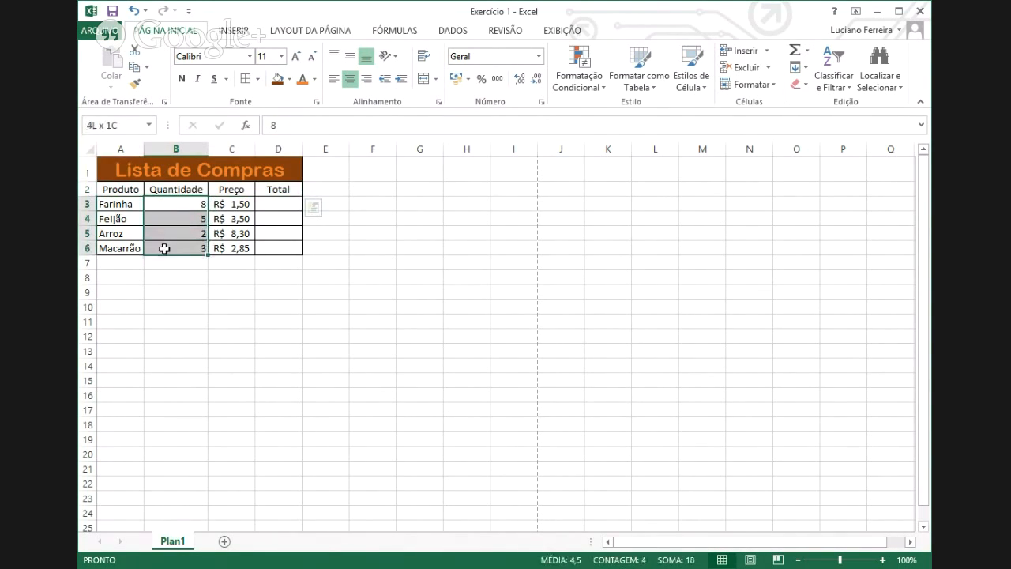
click(350, 79)
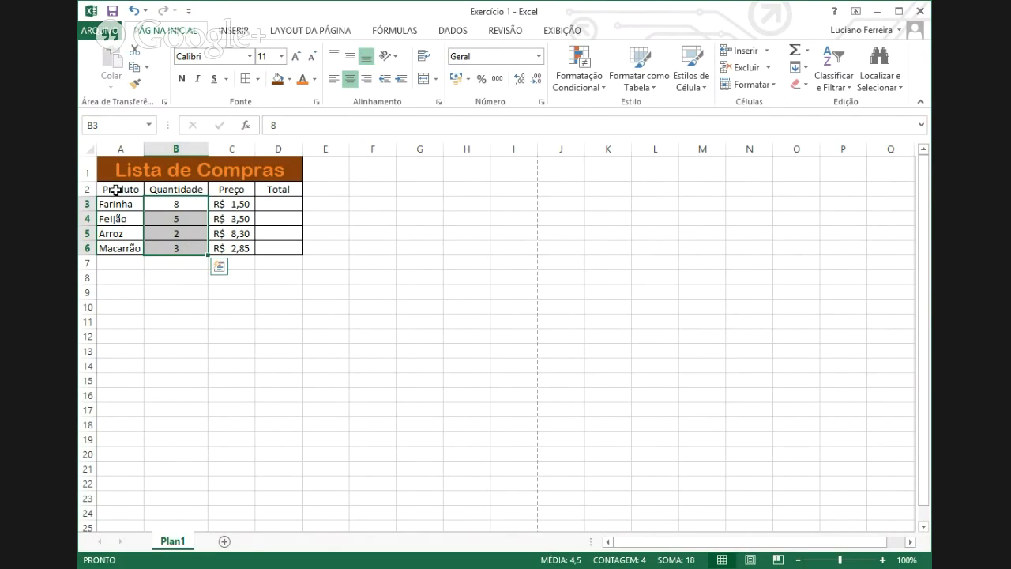
- Fill the header row A2:D2 with blue
drag(116, 190, 272, 190)
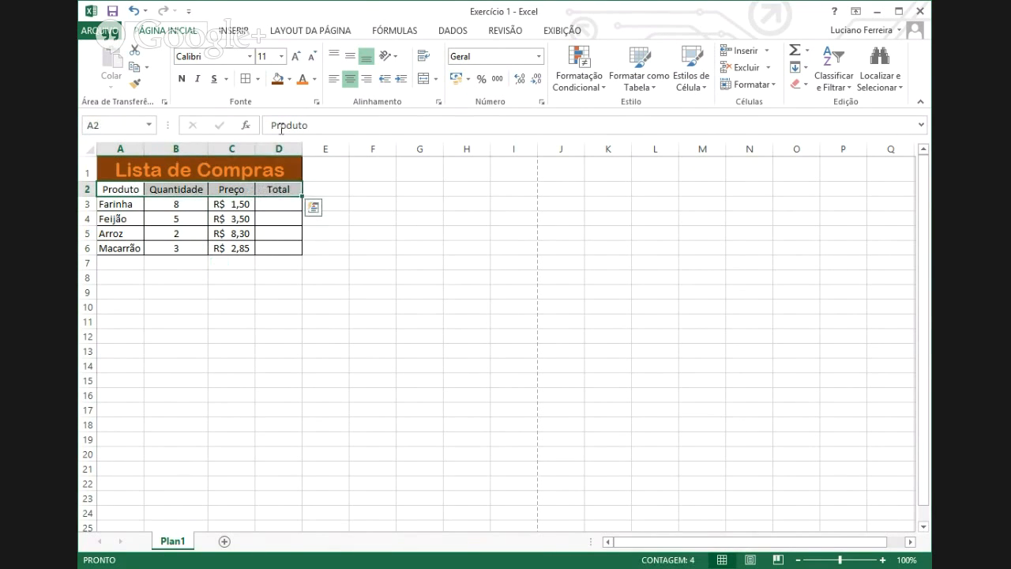
click(290, 79)
click(329, 115)
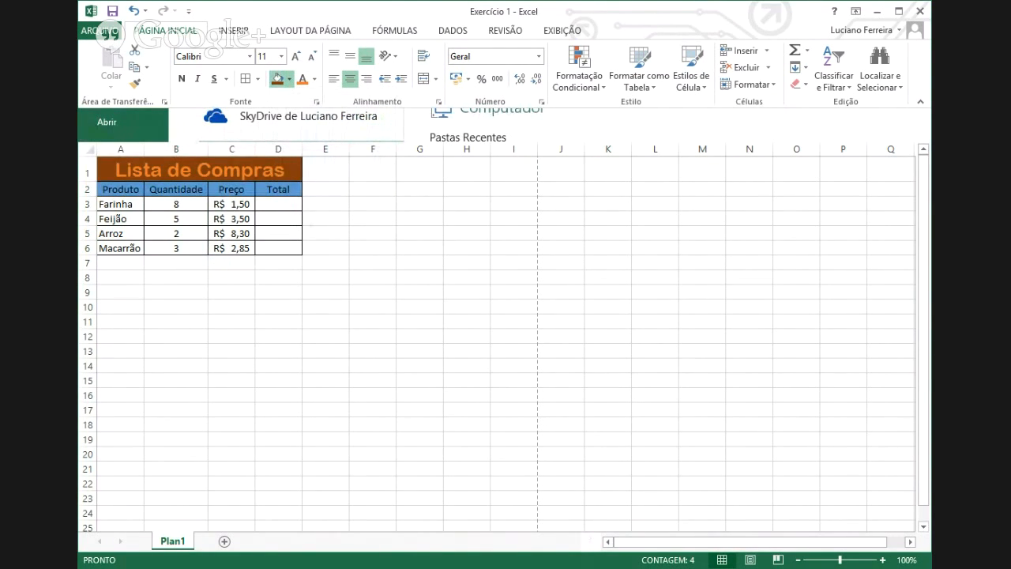
click(315, 79)
- Make the header labels Produto to Total bold with near-white text
click(347, 114)
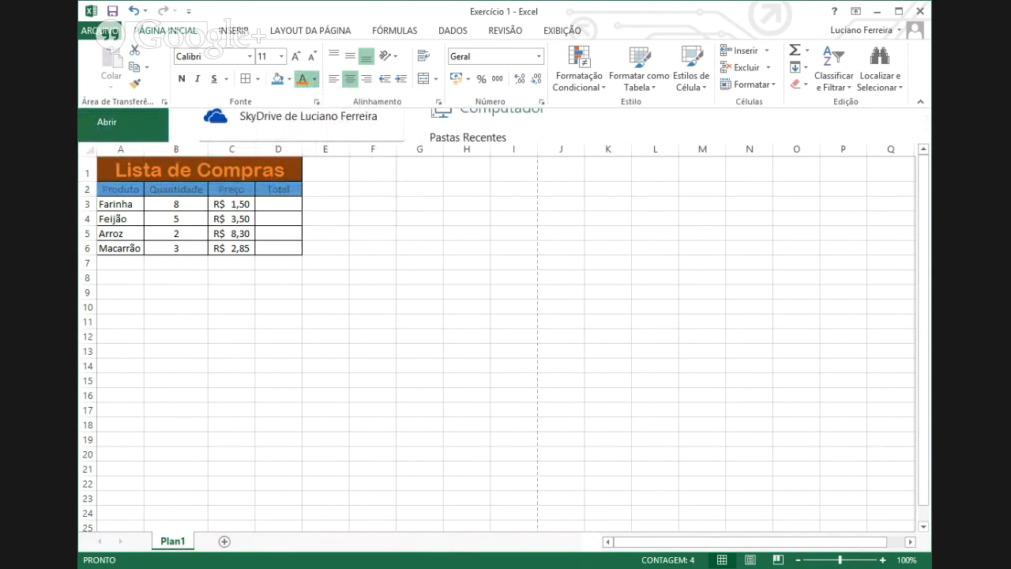
click(302, 79)
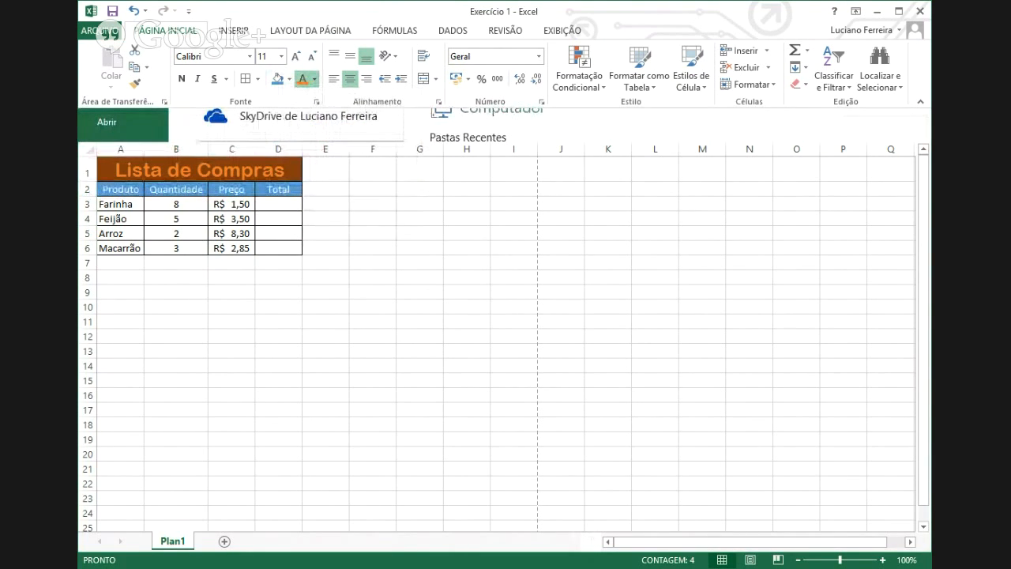
click(182, 78)
click(215, 282)
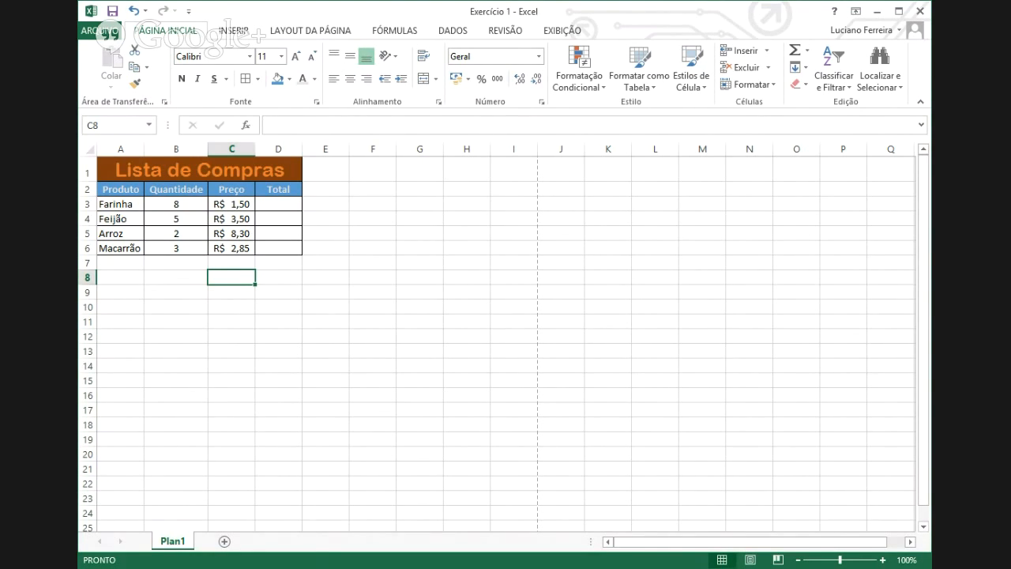
key(ctrl+o)
click(274, 204)
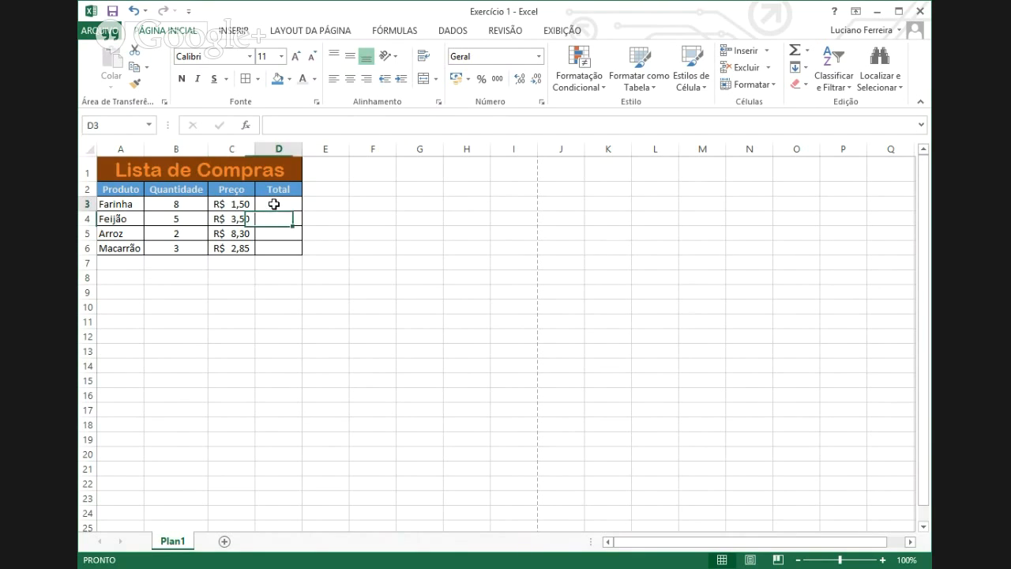
click(263, 290)
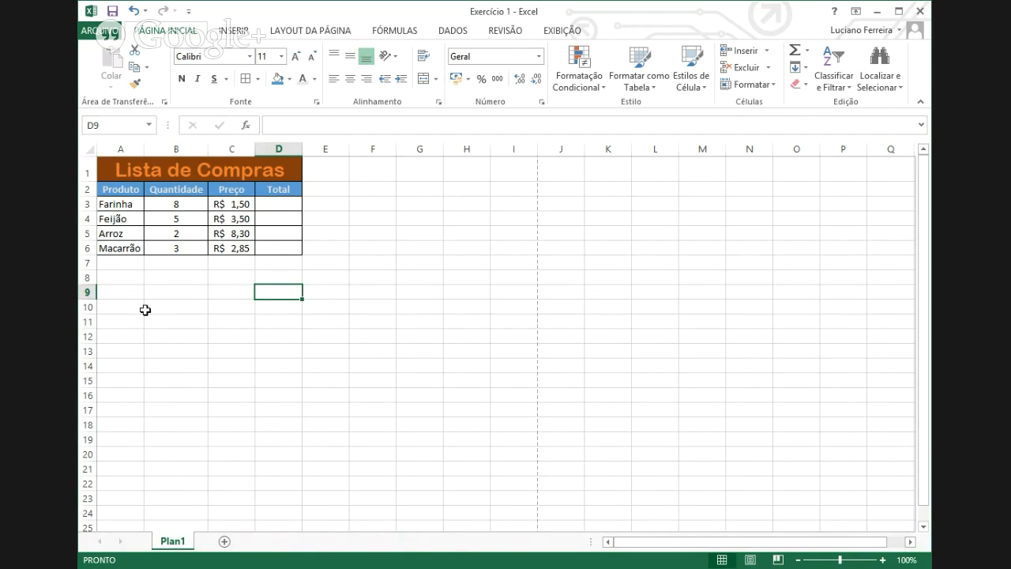
- Enter the label 'Quantidade Total' in A7 and widen column A to fit it
click(107, 260)
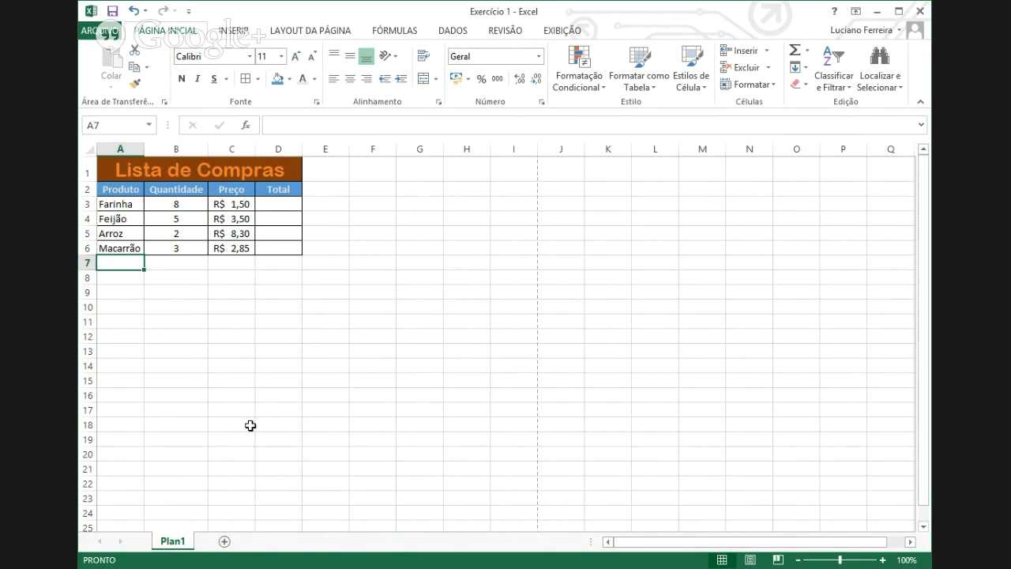
text(To)
key(BackSpace)
key(BackSpace)
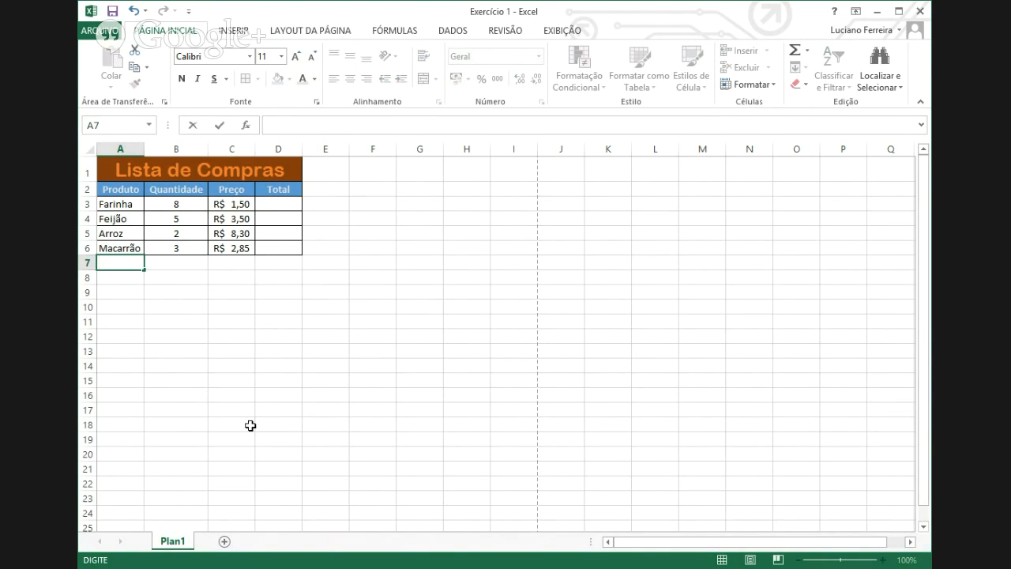
text(Quabtuidad)
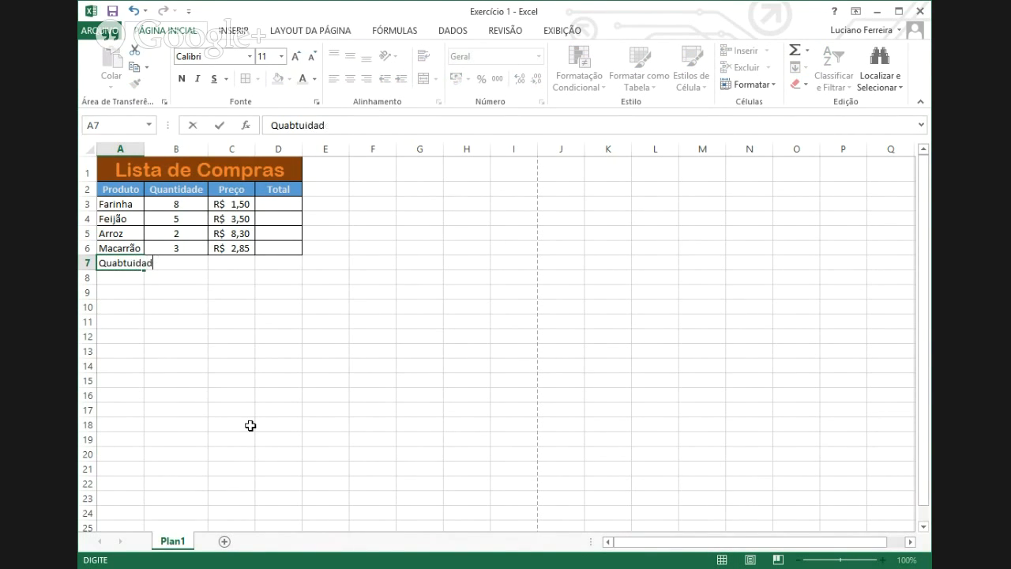
key(BackSpace)
key(BackSpace)
key(BackSpace)
key(BackSpace)
key(BackSpace)
key(BackSpace)
key(BackSpace)
text(ntidade Total)
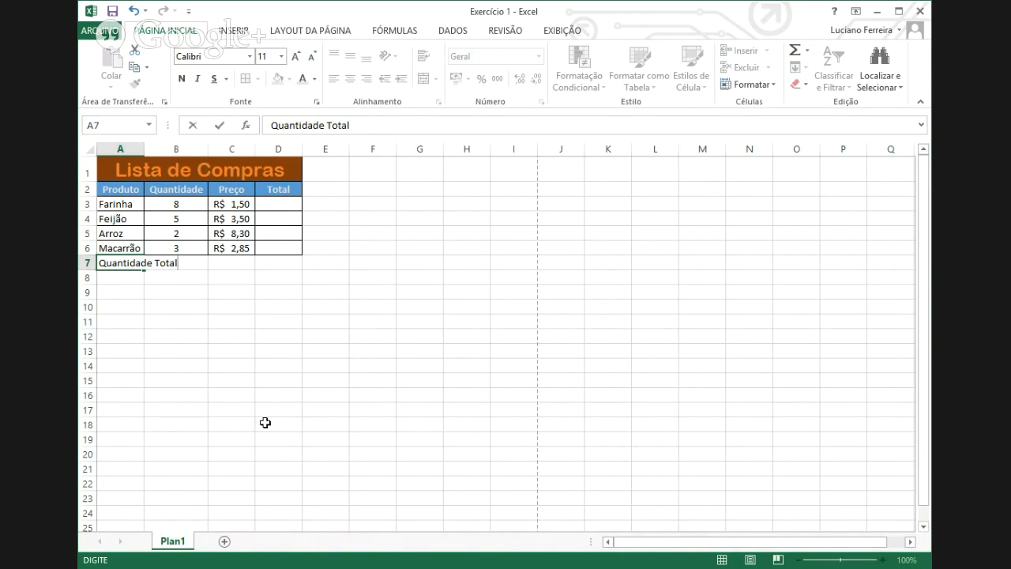
click(267, 423)
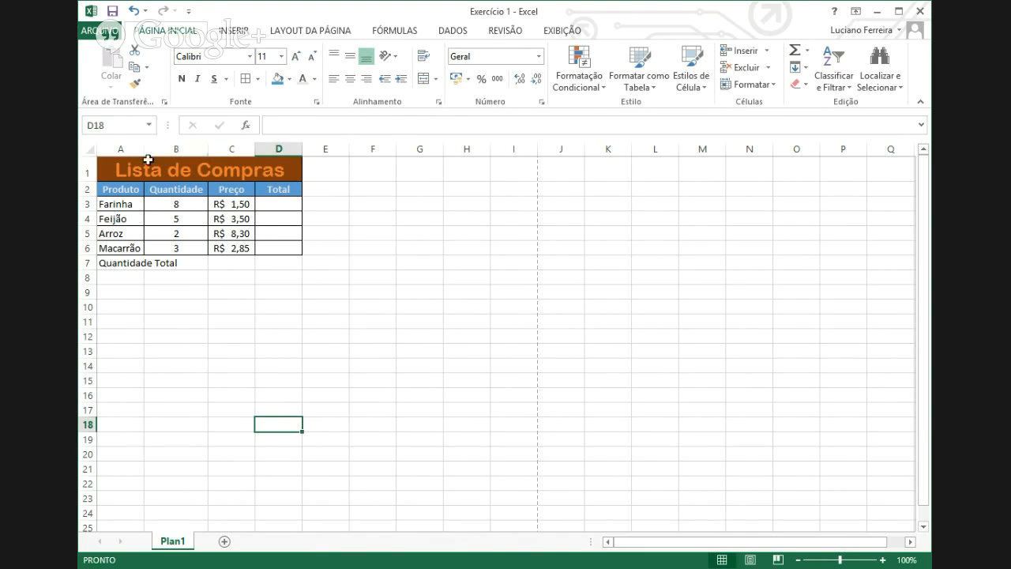
drag(144, 150, 187, 150)
- Apply All Borders to row 7 cells A7:D7
click(219, 262)
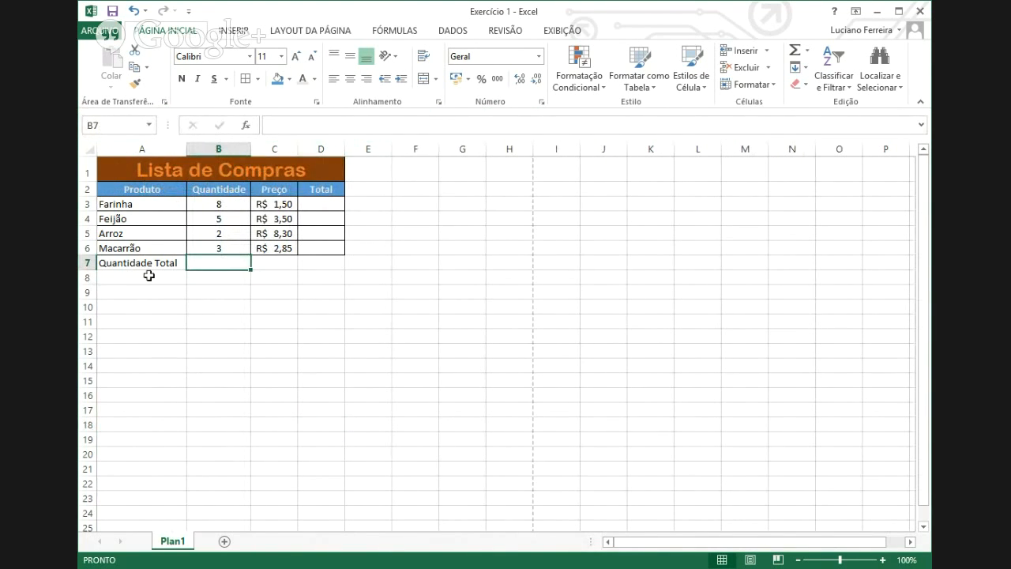
drag(134, 259, 323, 261)
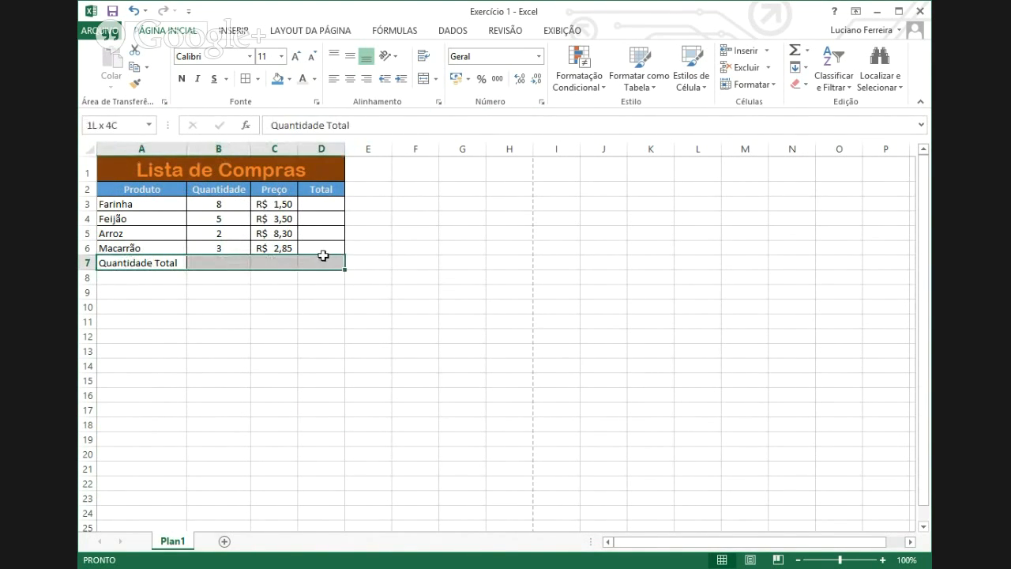
click(259, 79)
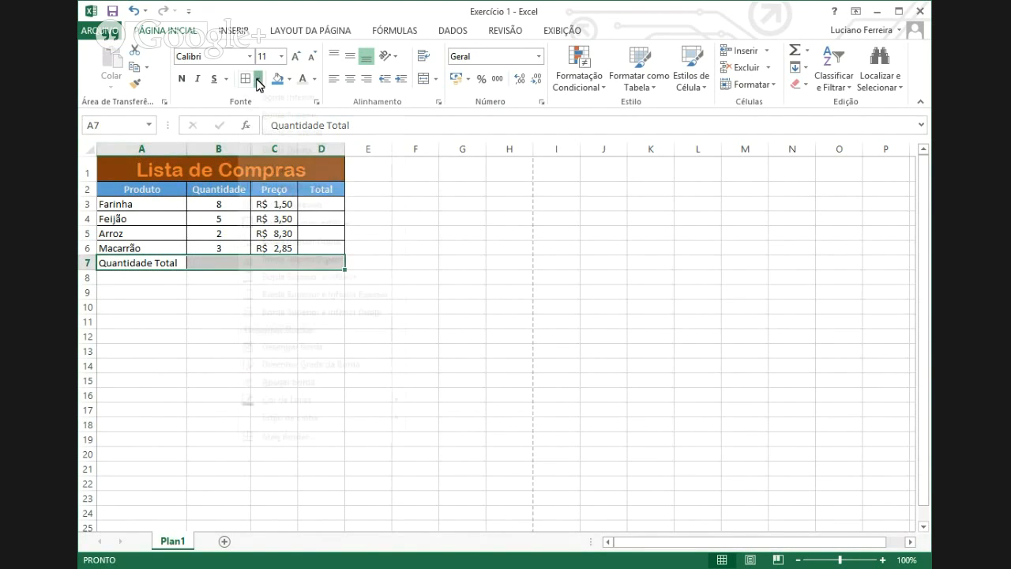
click(278, 203)
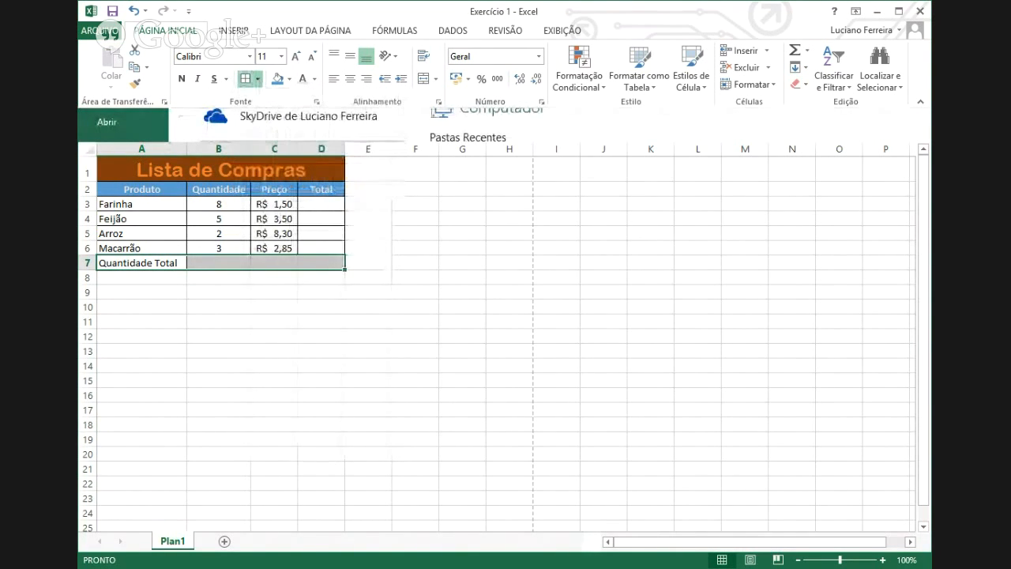
click(341, 278)
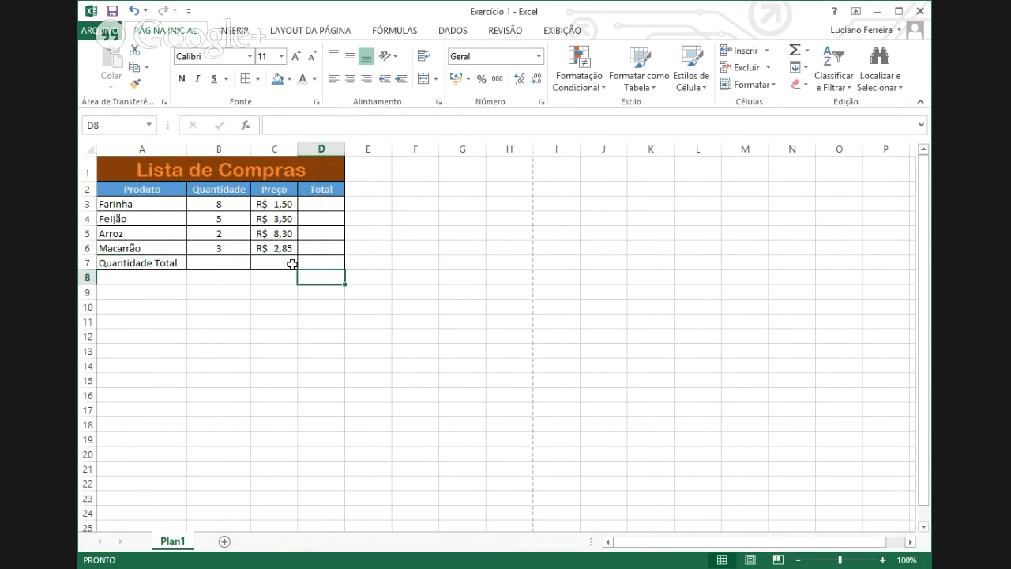
click(230, 266)
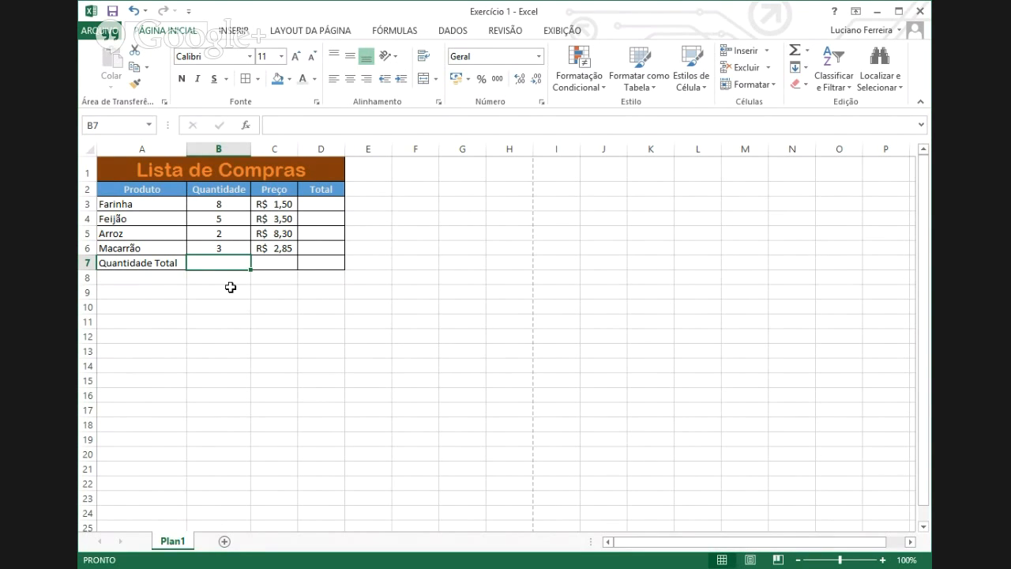
- Enter =8+5+2+3 in B7 so the Quantidade Total shows 18
text(=)
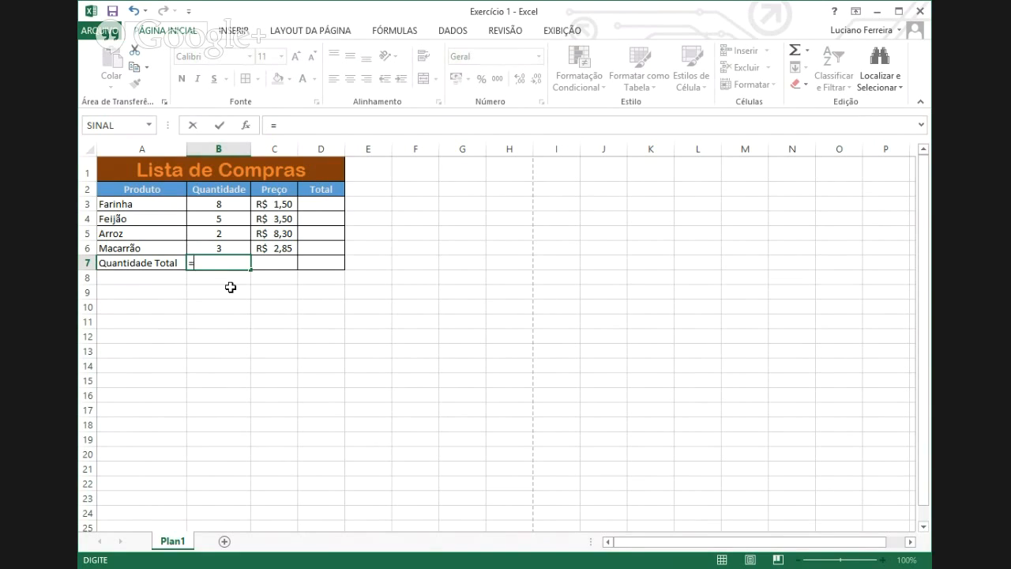
key(Escape)
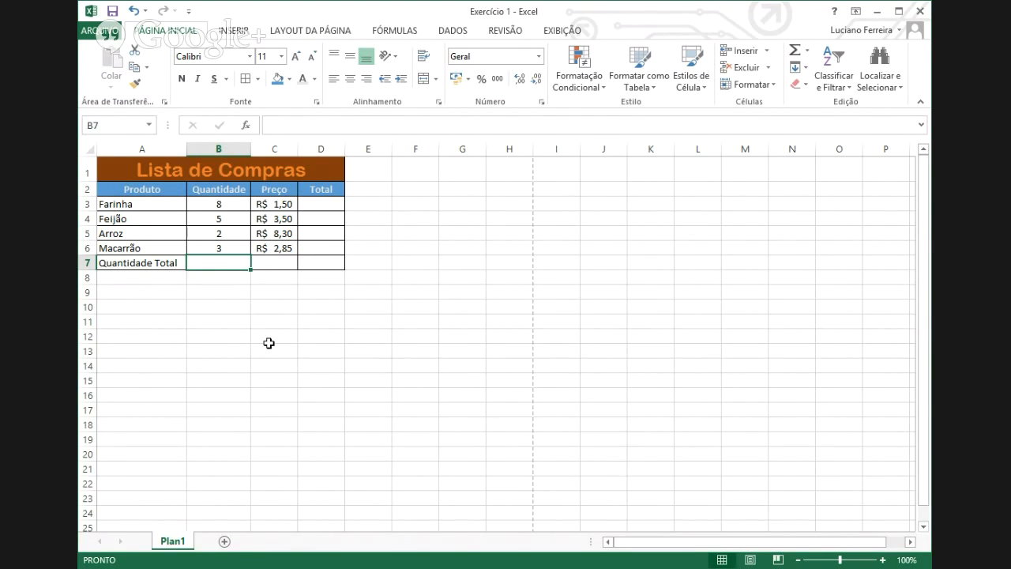
text(=)
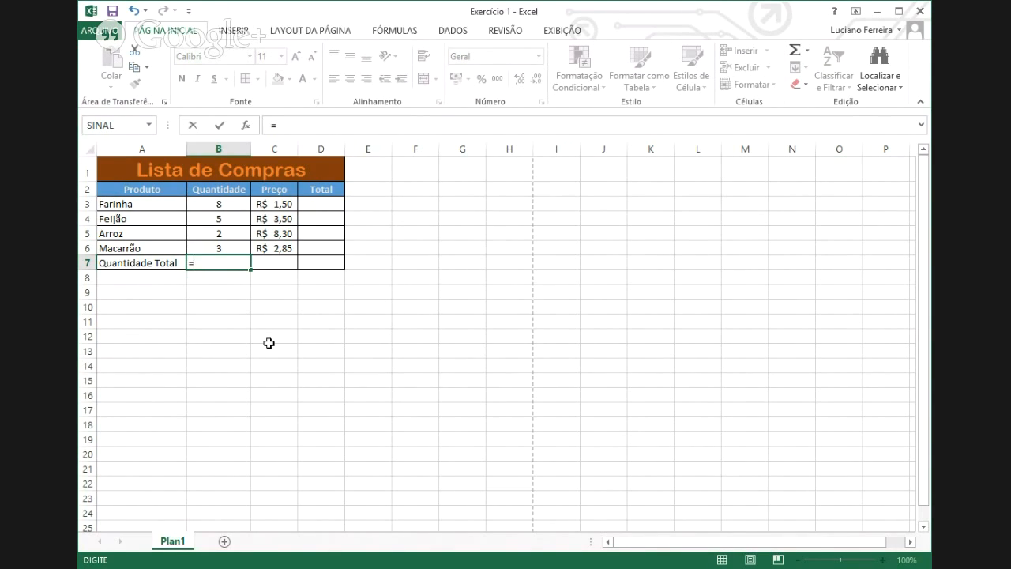
text(8+5+2+3)
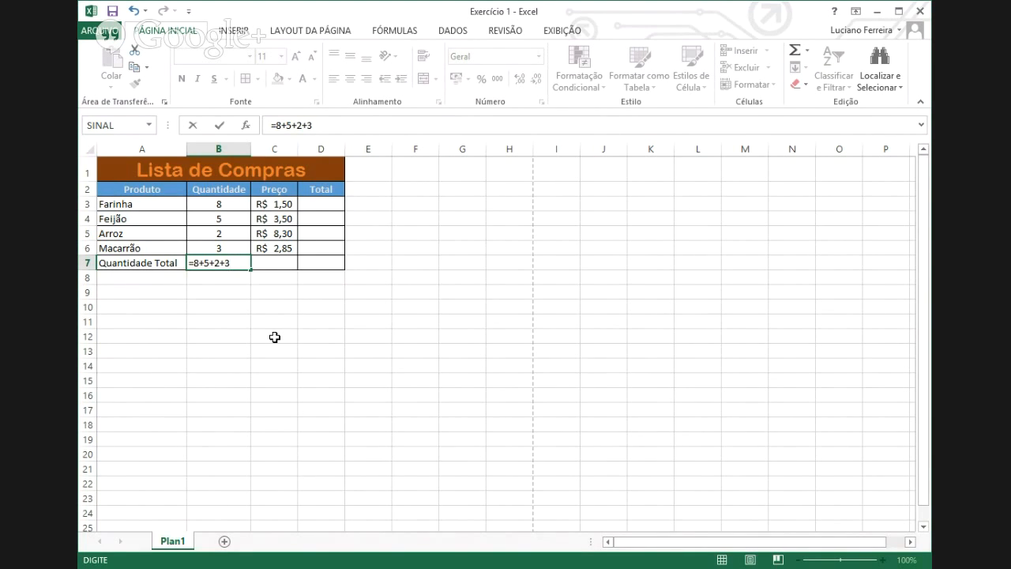
key(Return)
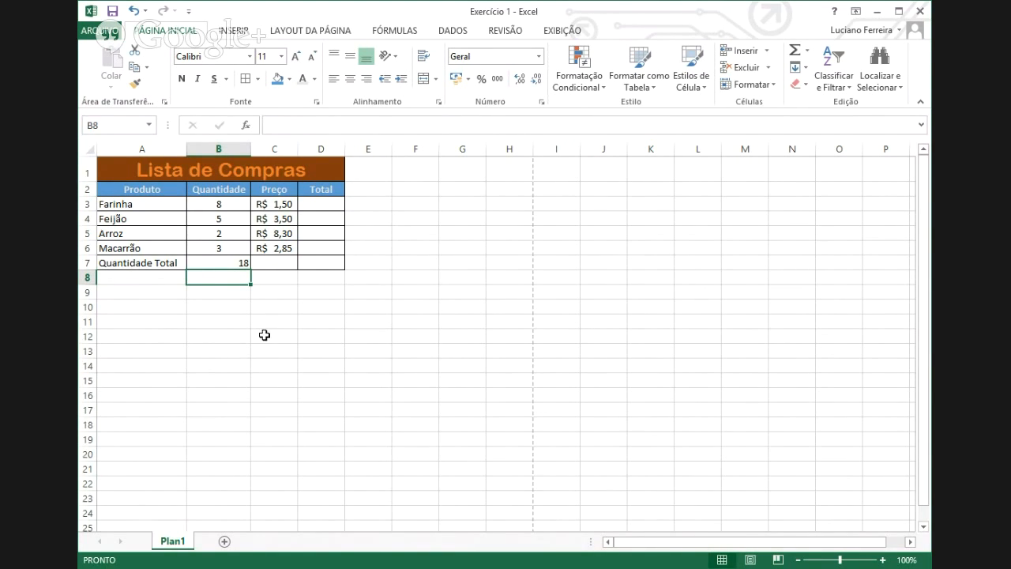
click(229, 263)
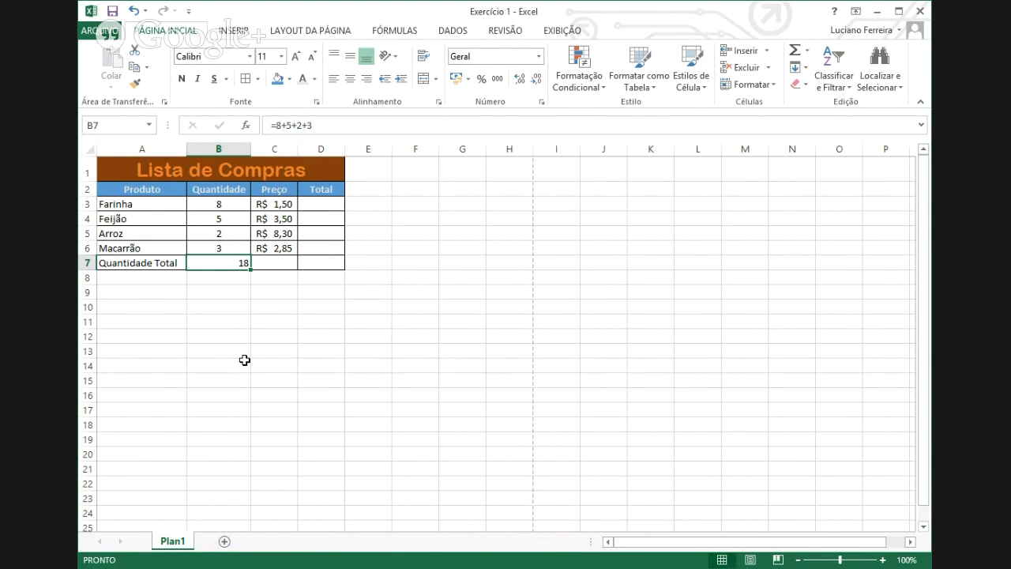
- Replace the B7 total with the formula =B3+B4+B5+B6, still giving 18
text(=)
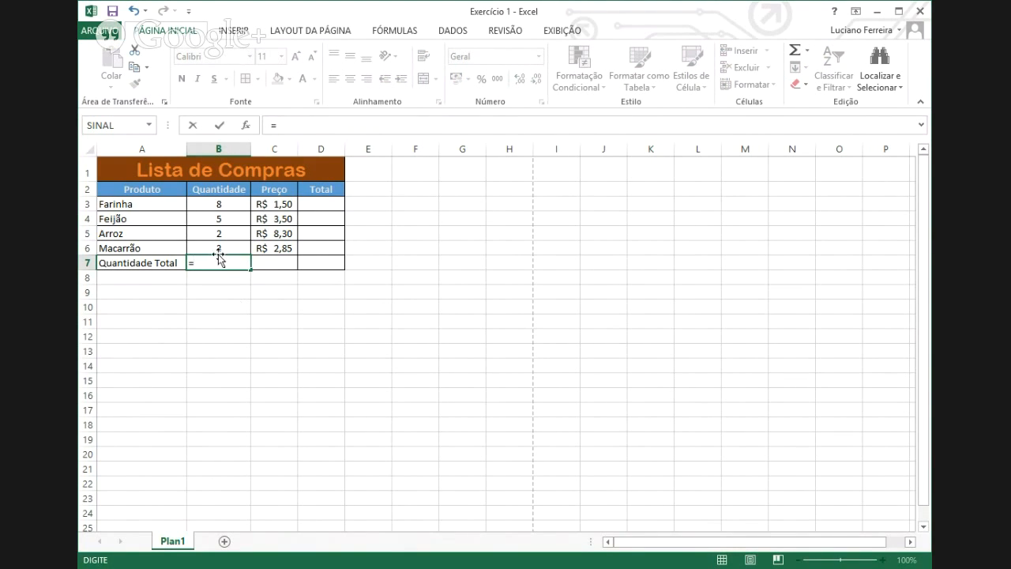
click(217, 206)
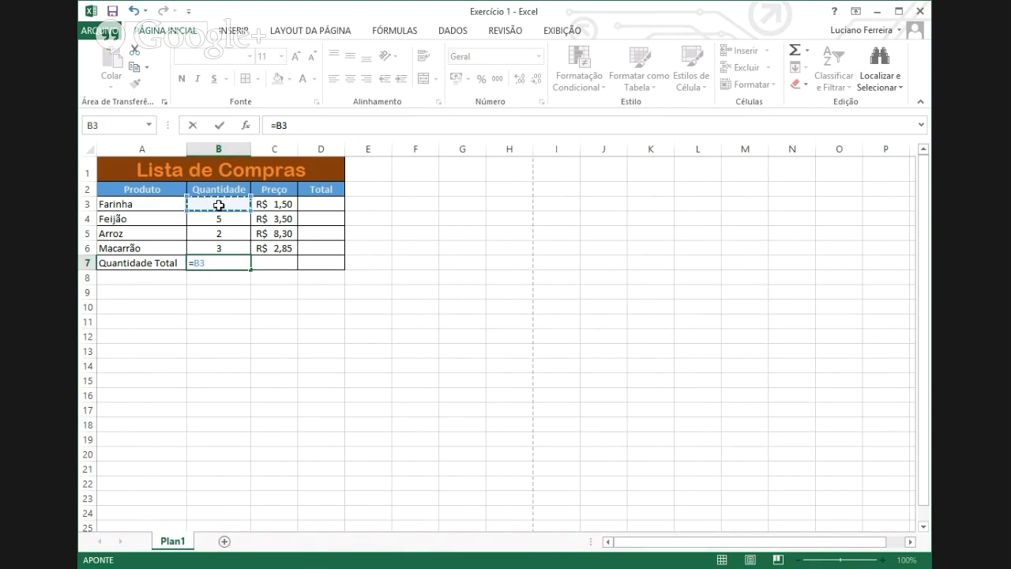
text(+)
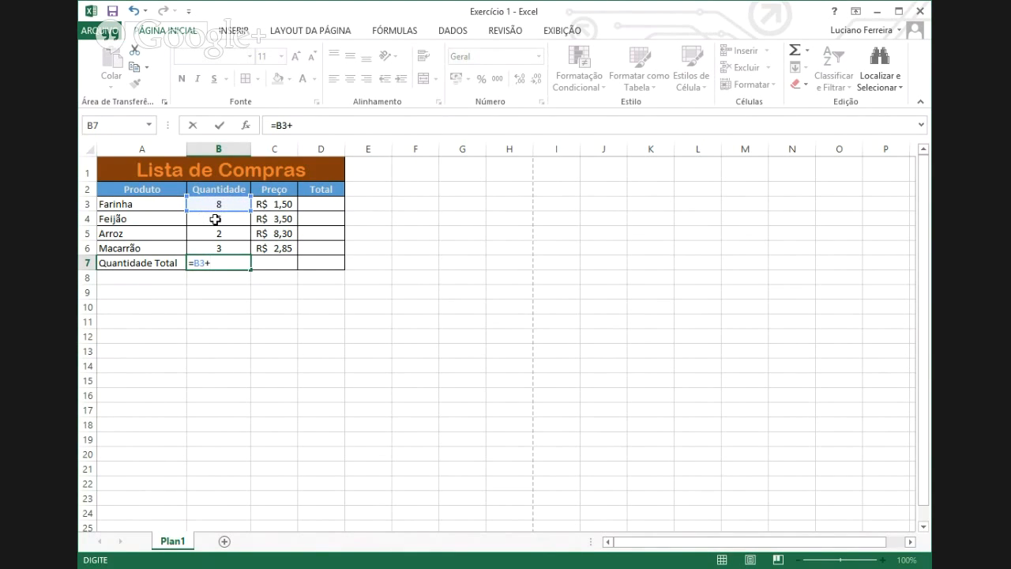
click(214, 219)
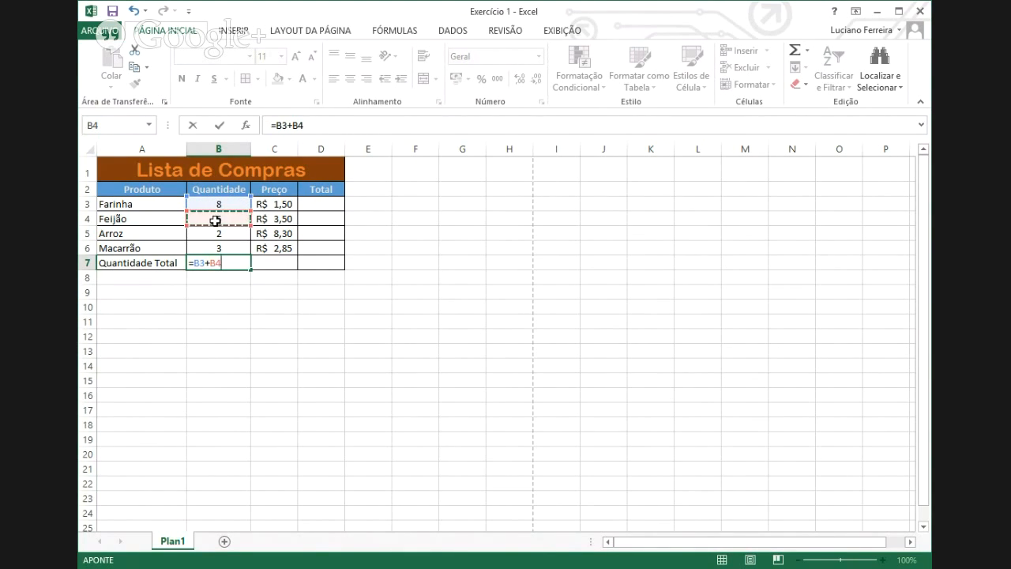
text(+)
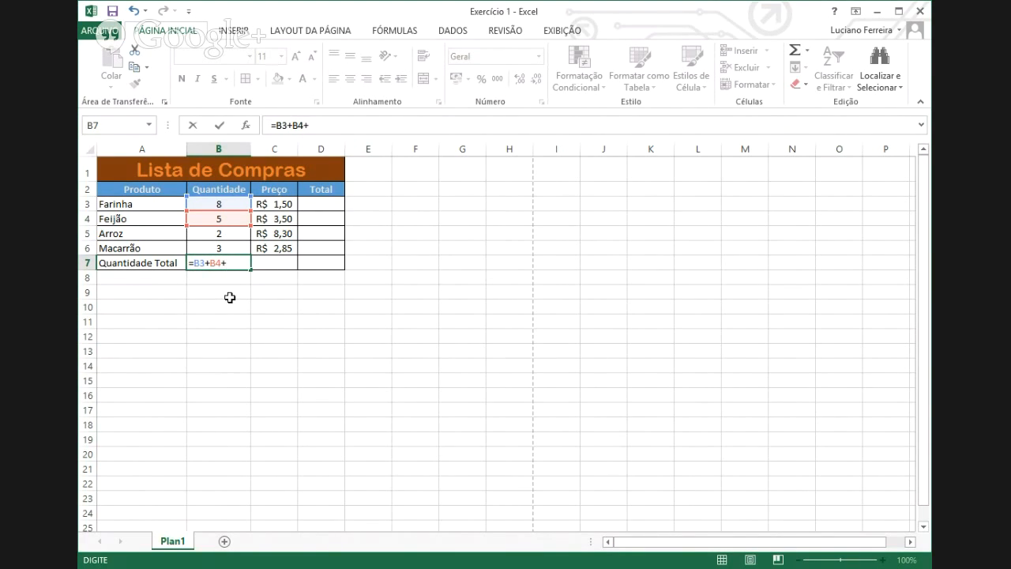
click(220, 233)
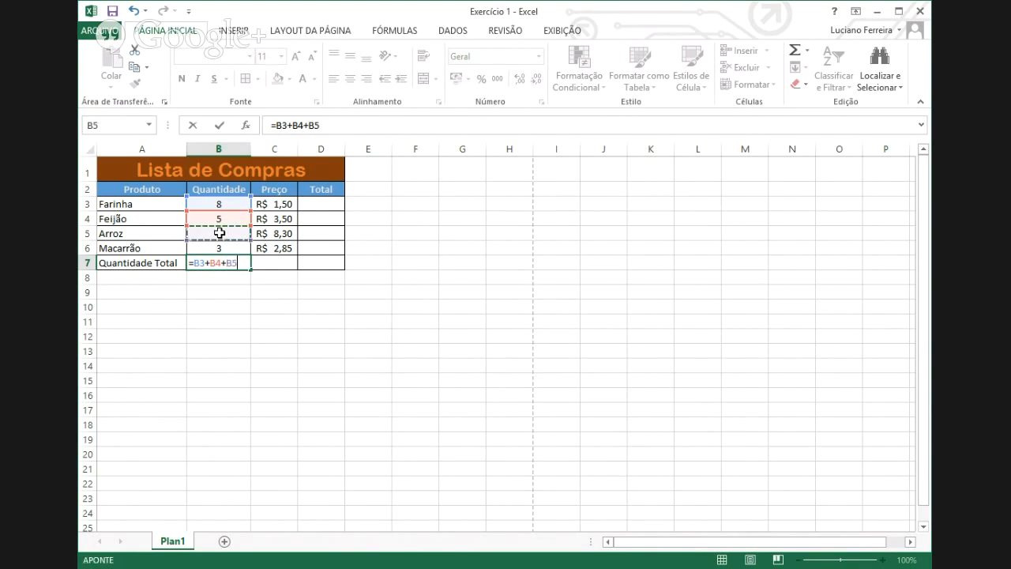
text(+)
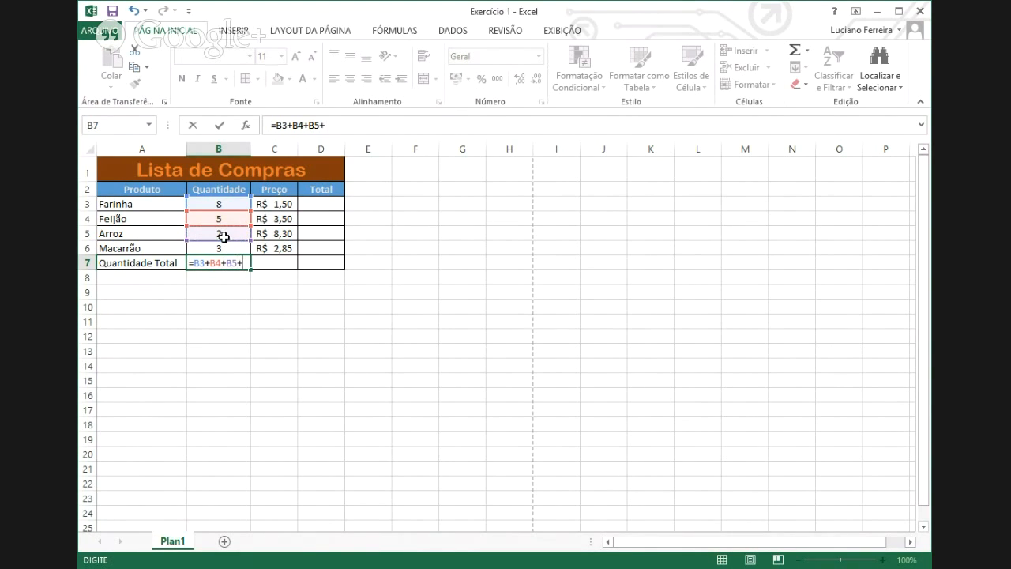
click(206, 248)
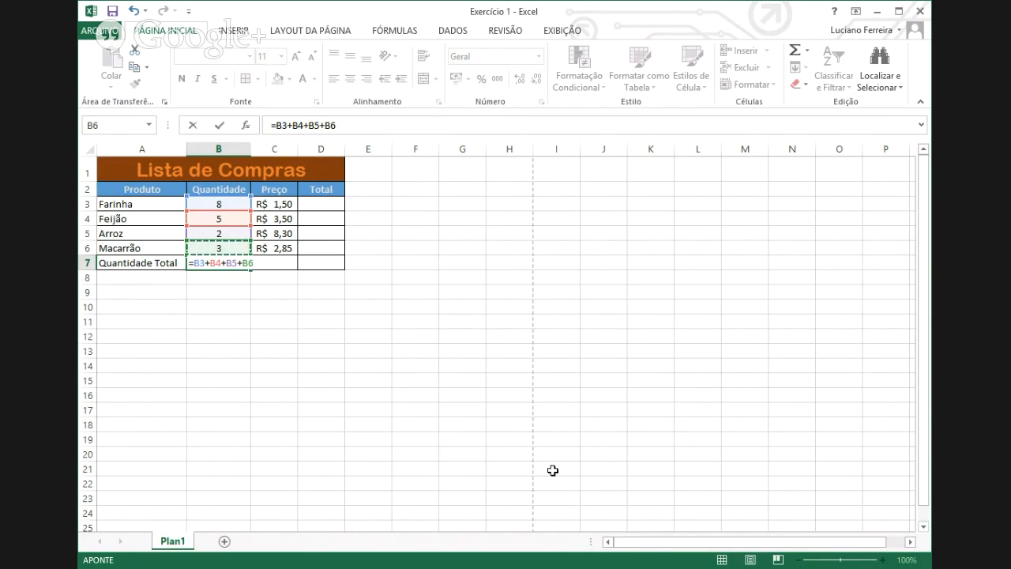
key(Return)
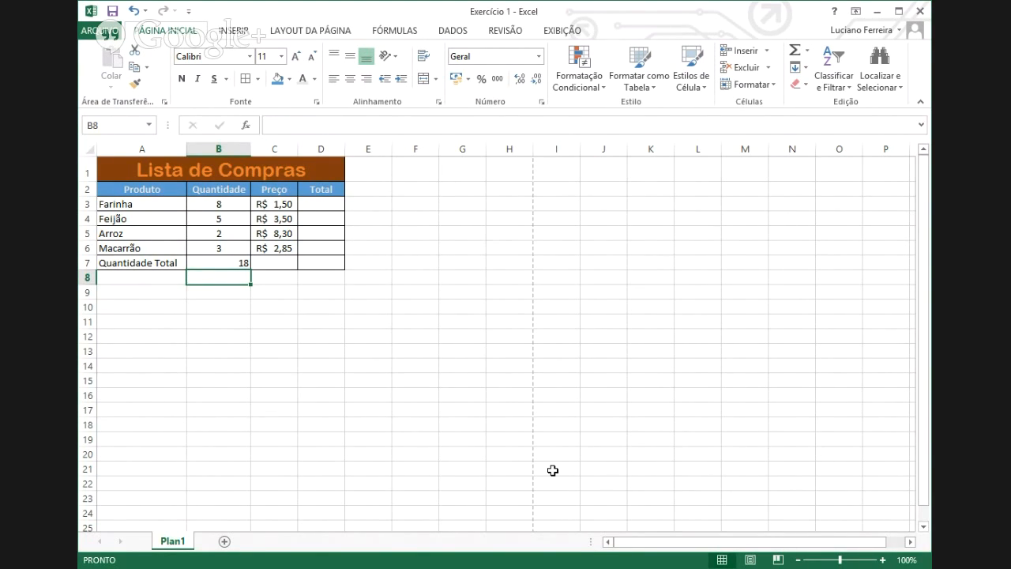
- Change Farinha's quantity in B3 to 5 so the B7 total recalculates to 15
click(213, 203)
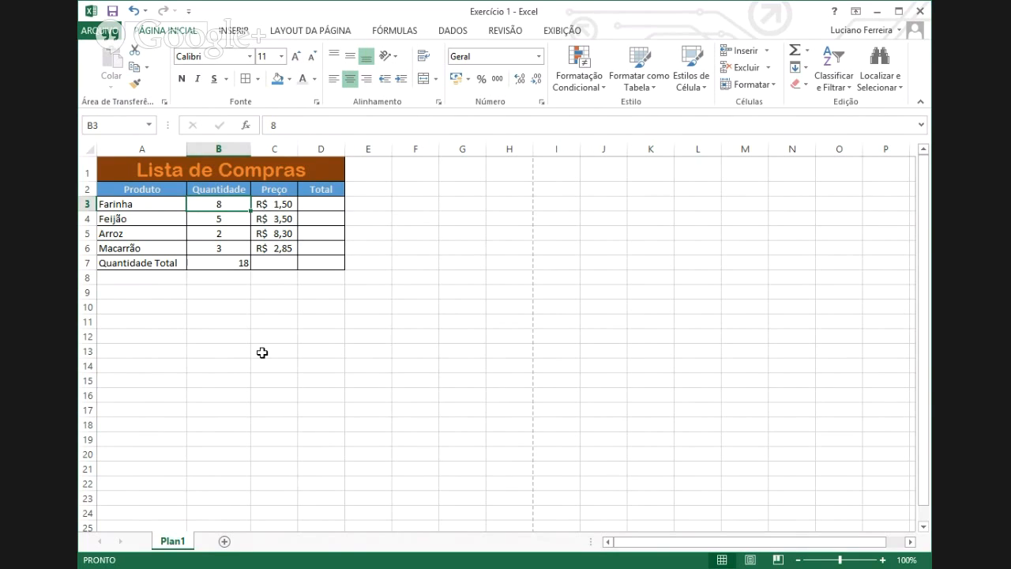
text(5)
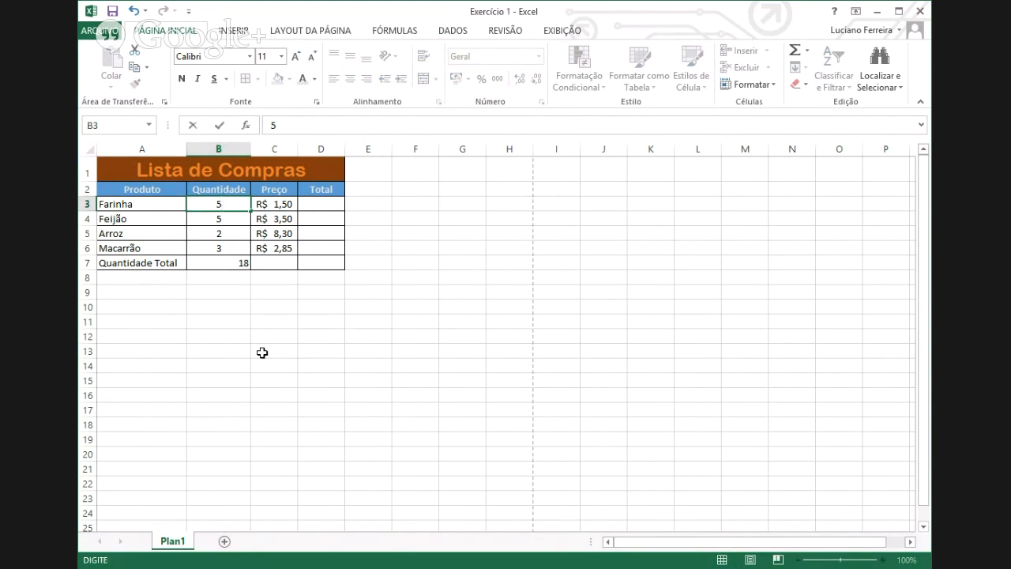
key(Return)
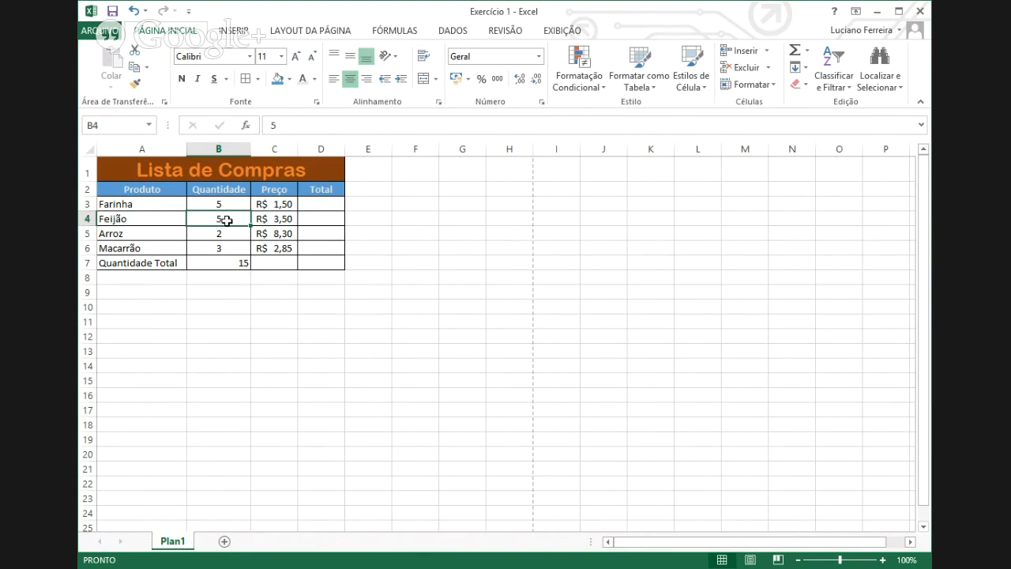
click(232, 266)
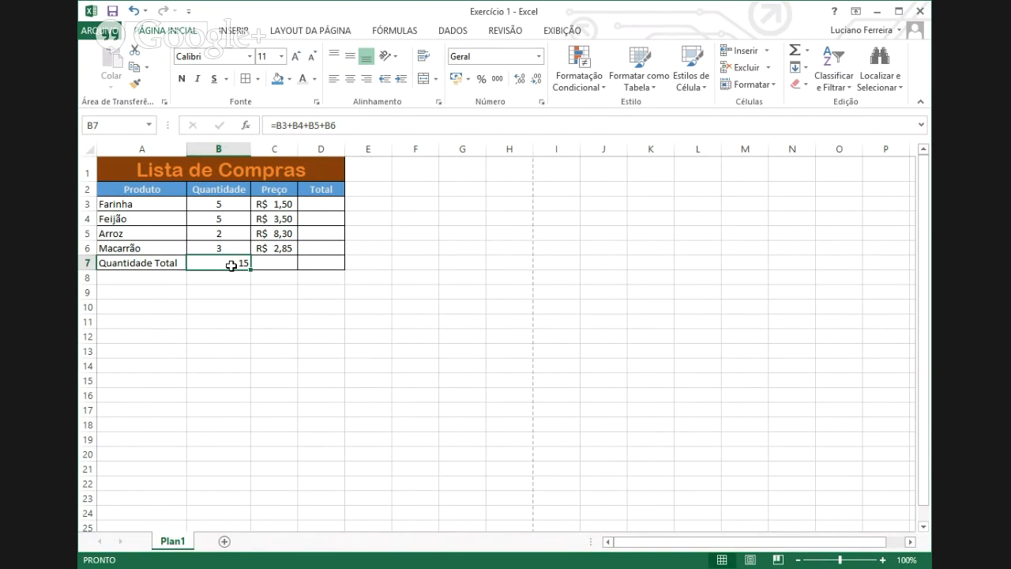
key(ctrl+o)
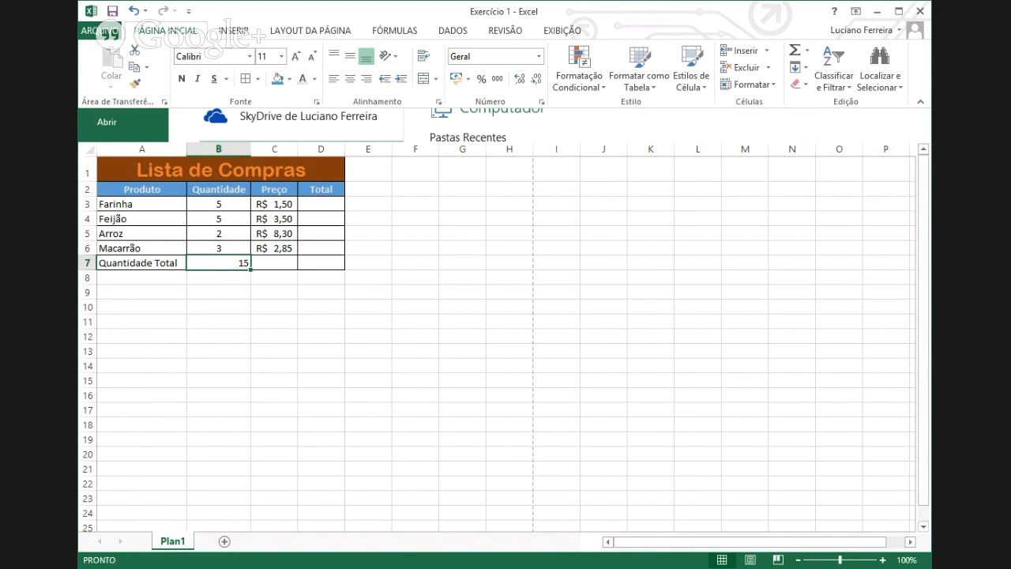
key(Return)
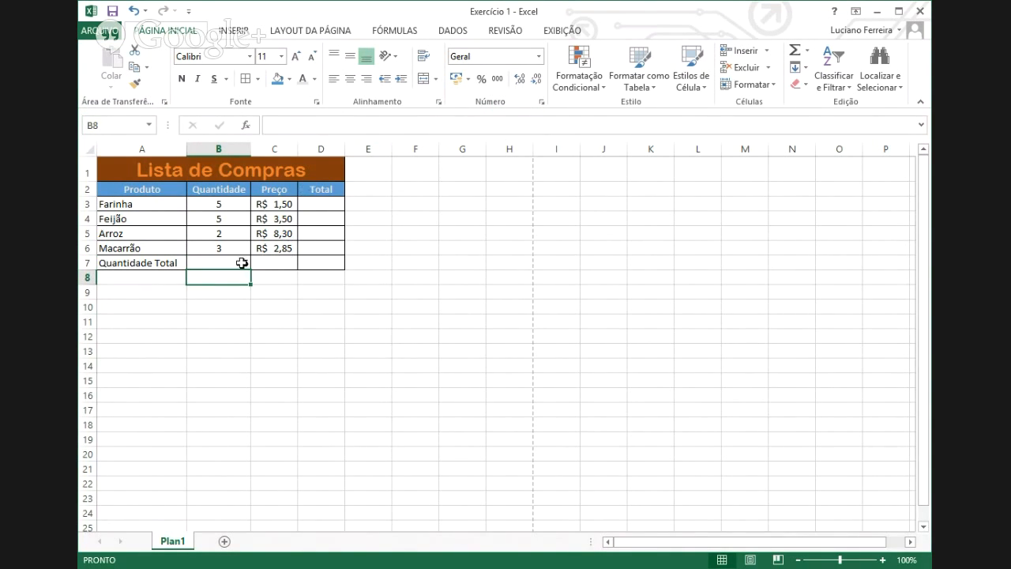
- Type the label 'Média' in A8, then move to cell B8
click(165, 273)
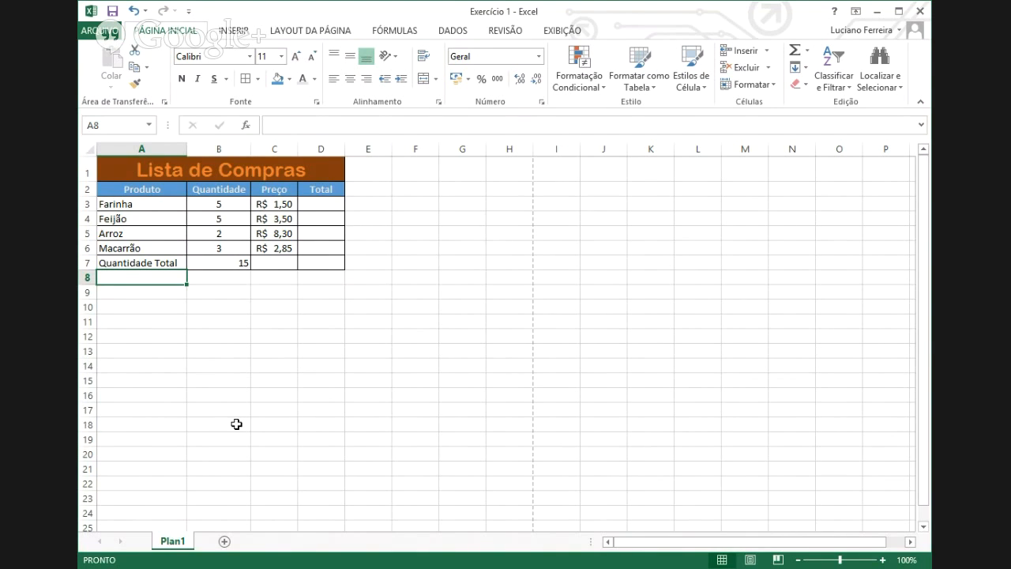
text(M)
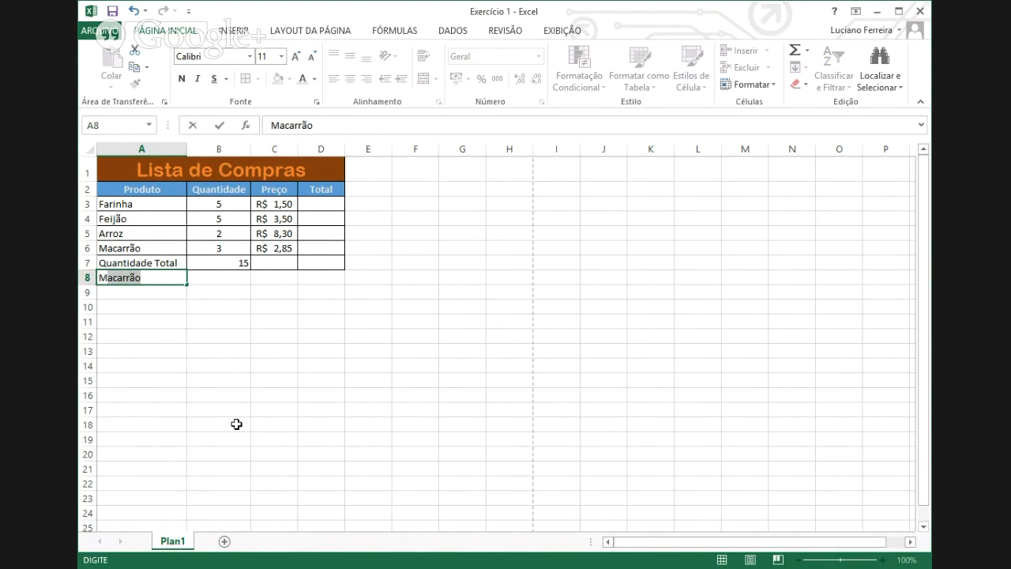
text(édia)
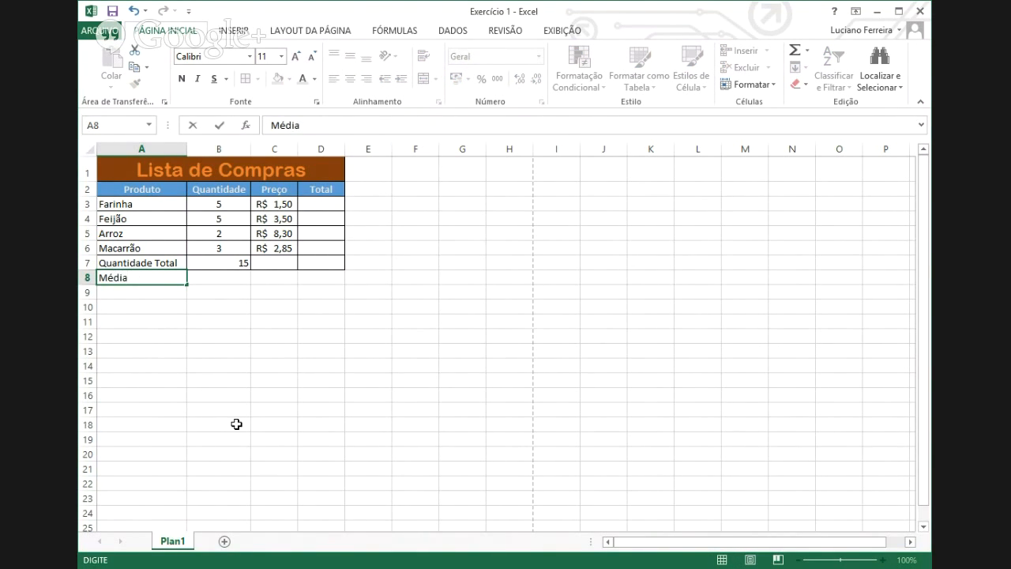
key(Return)
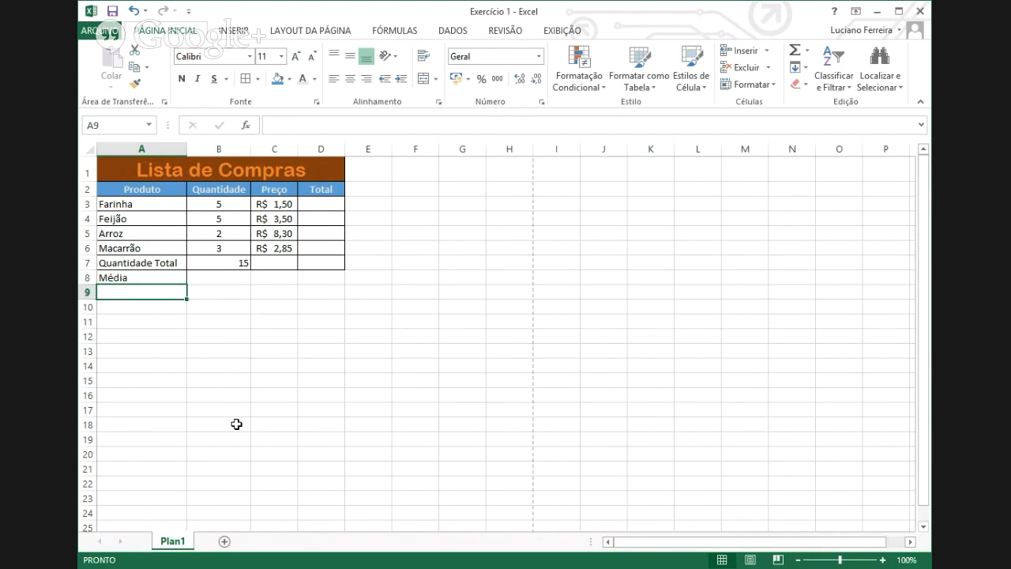
key(Up)
key(Right)
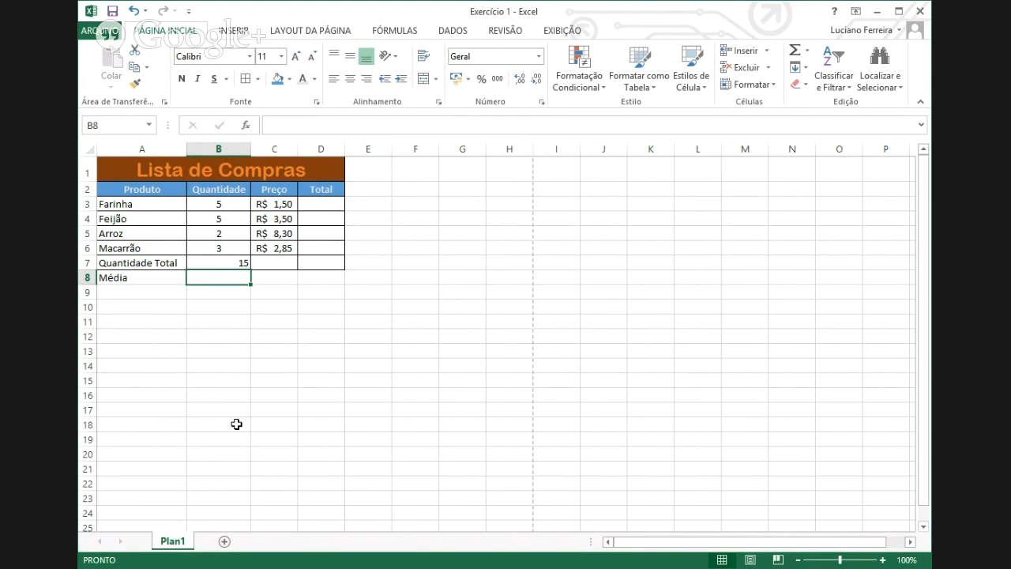
- Enter =B7/4 in B8 so the Média row shows an average quantity of 3,75
text(=)
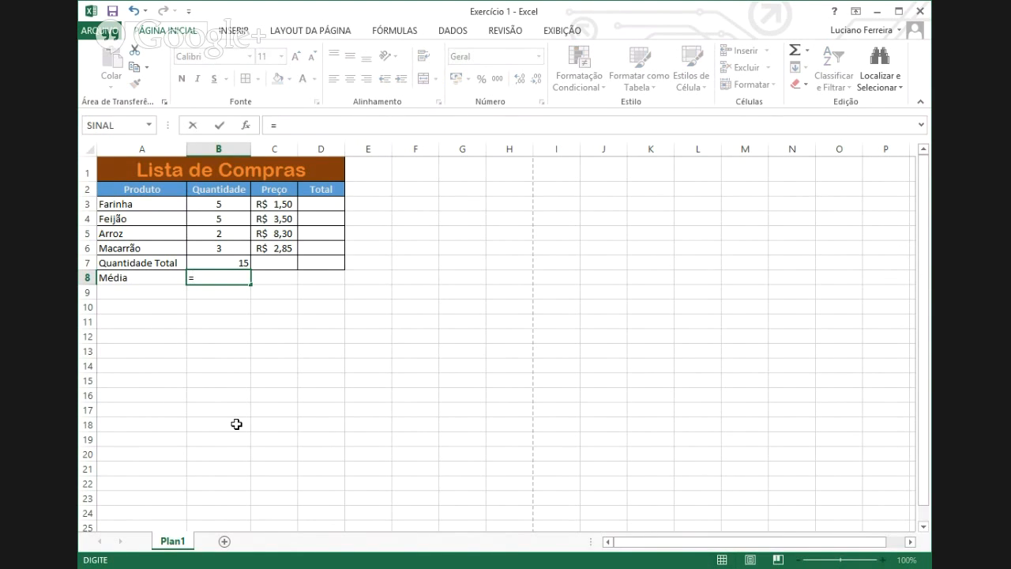
click(229, 262)
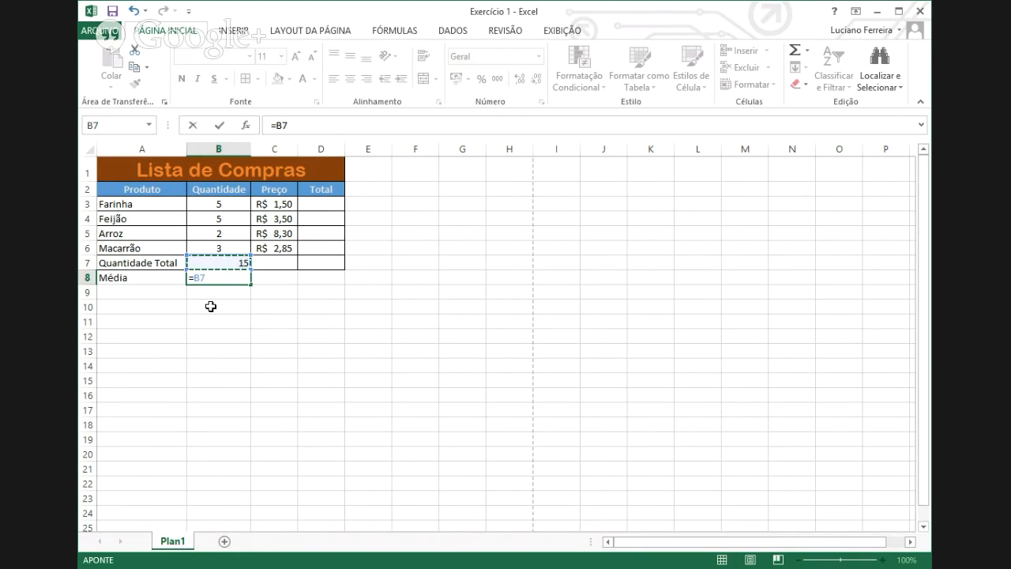
text(/)
text(4)
key(Return)
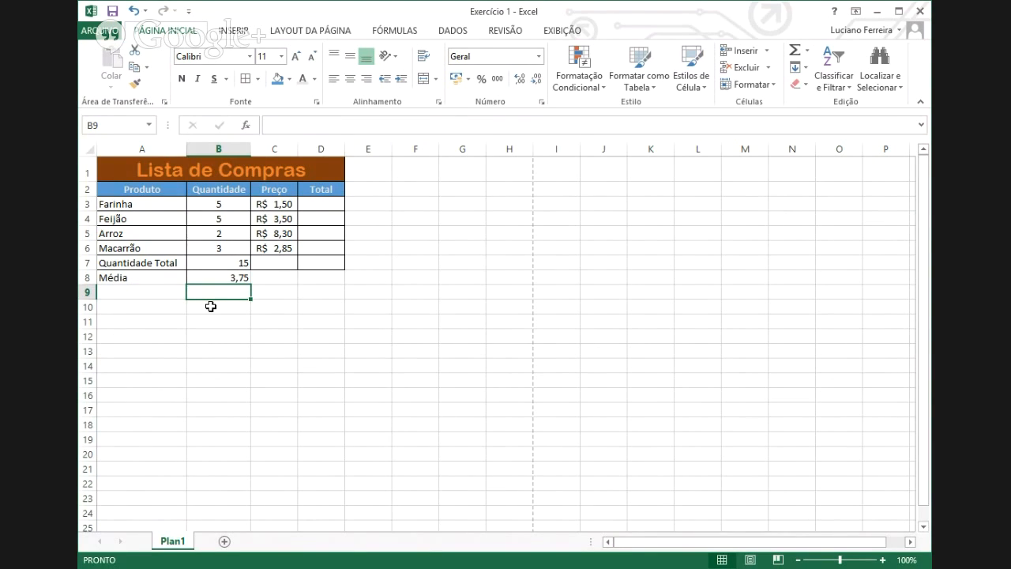
click(233, 277)
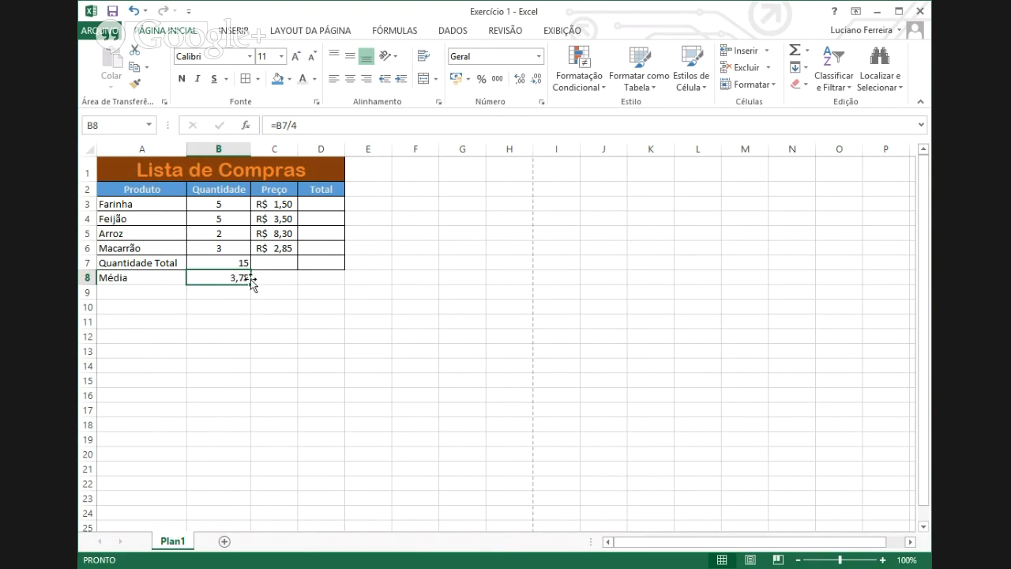
- Put =B3*C3 in D3 so Farinha's Total shows R$ 7,50
click(314, 200)
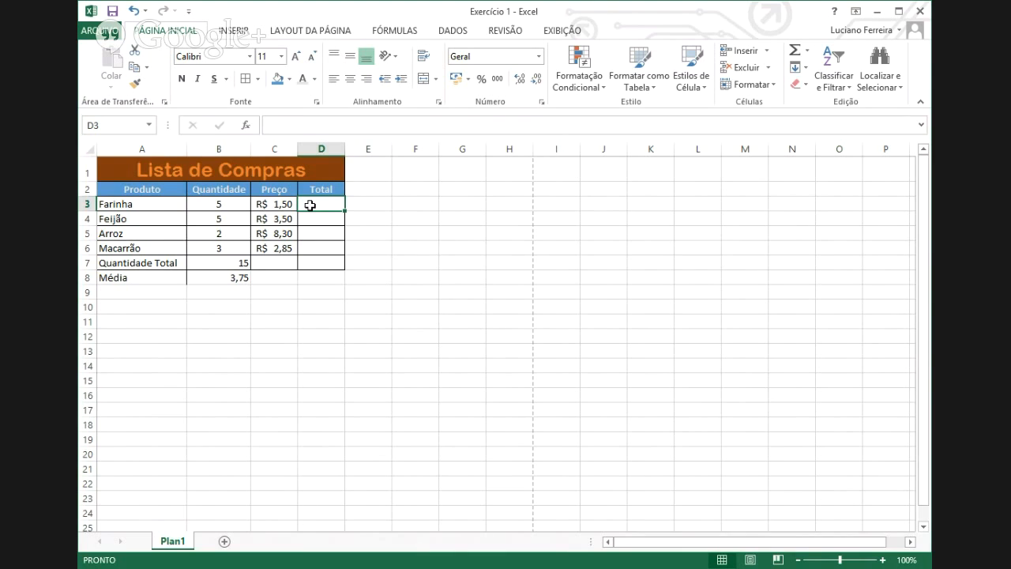
text(=)
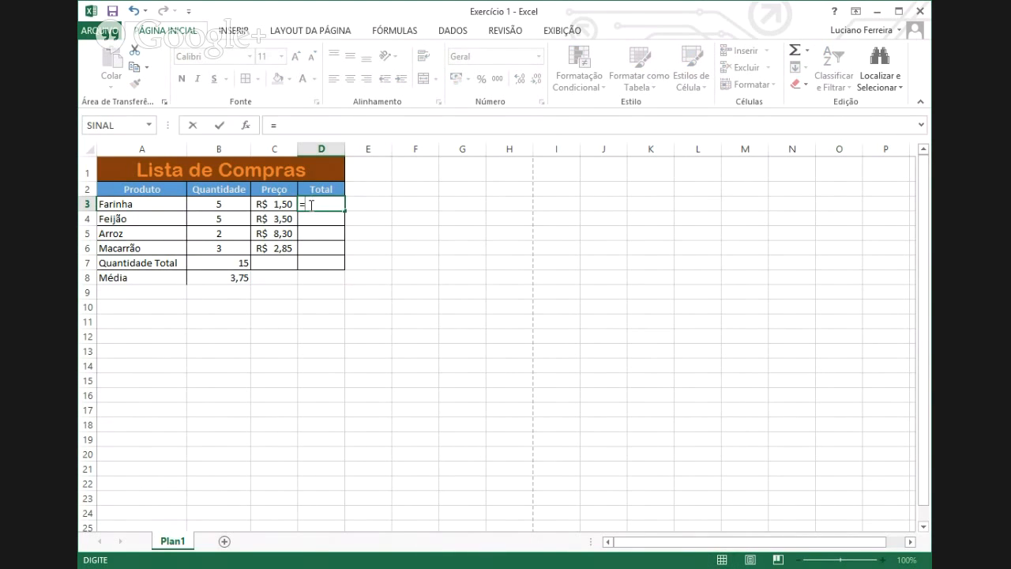
click(218, 204)
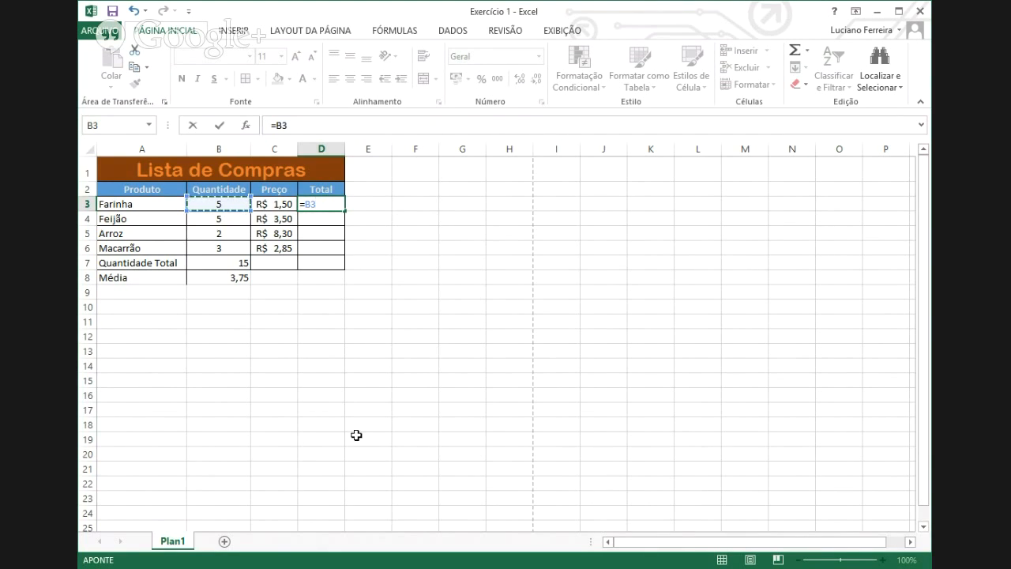
text(*)
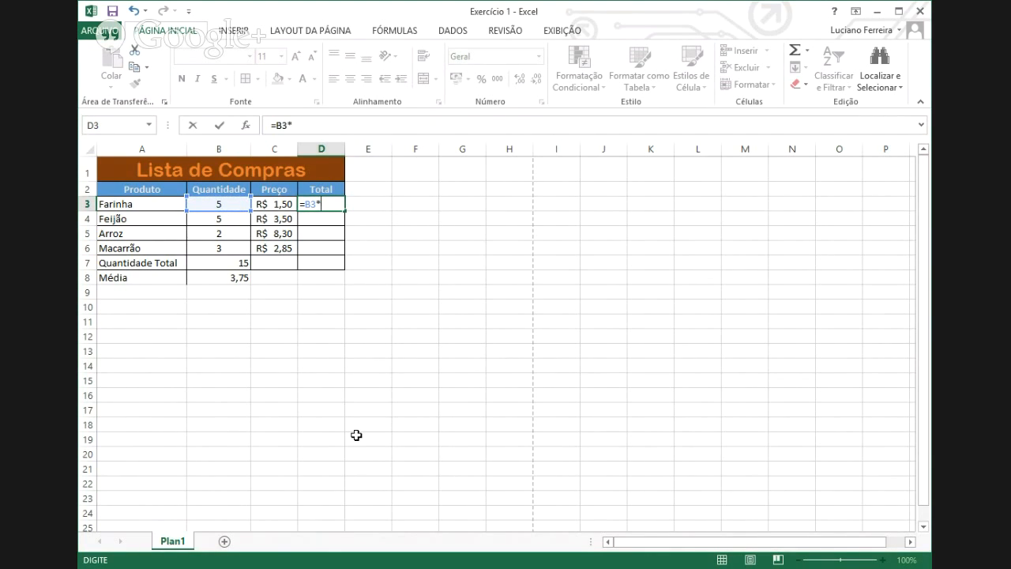
click(273, 203)
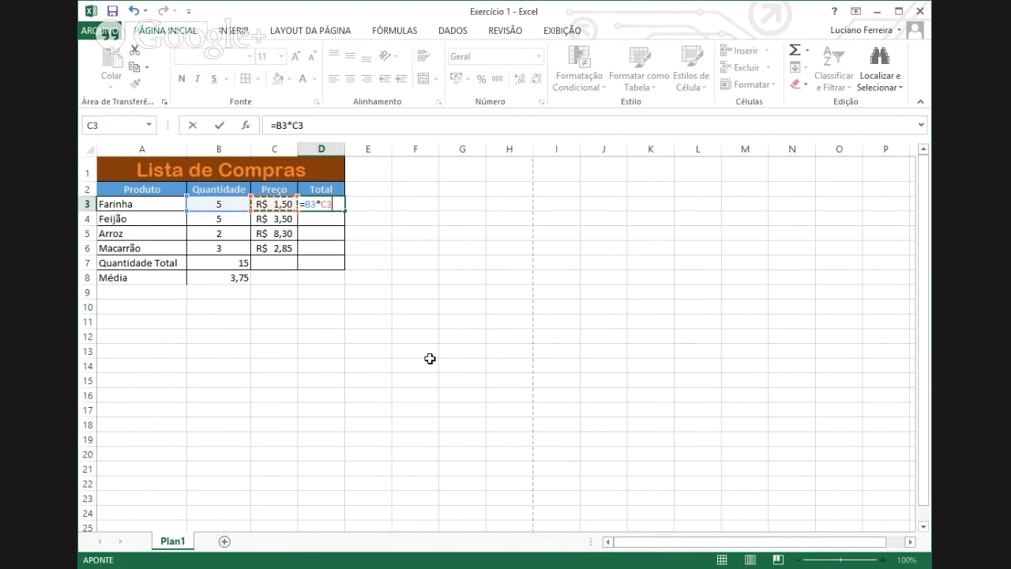
key(Return)
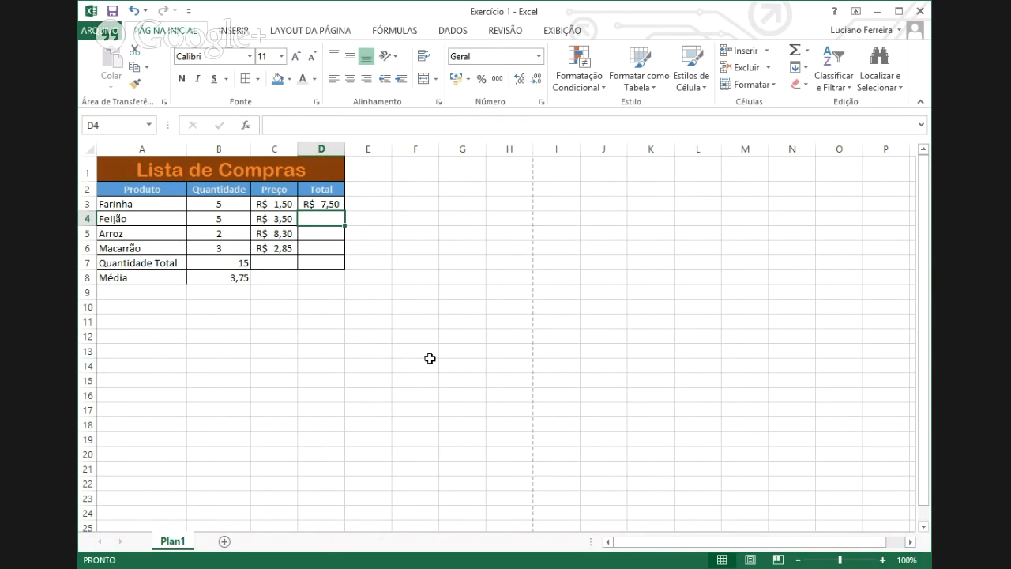
click(373, 203)
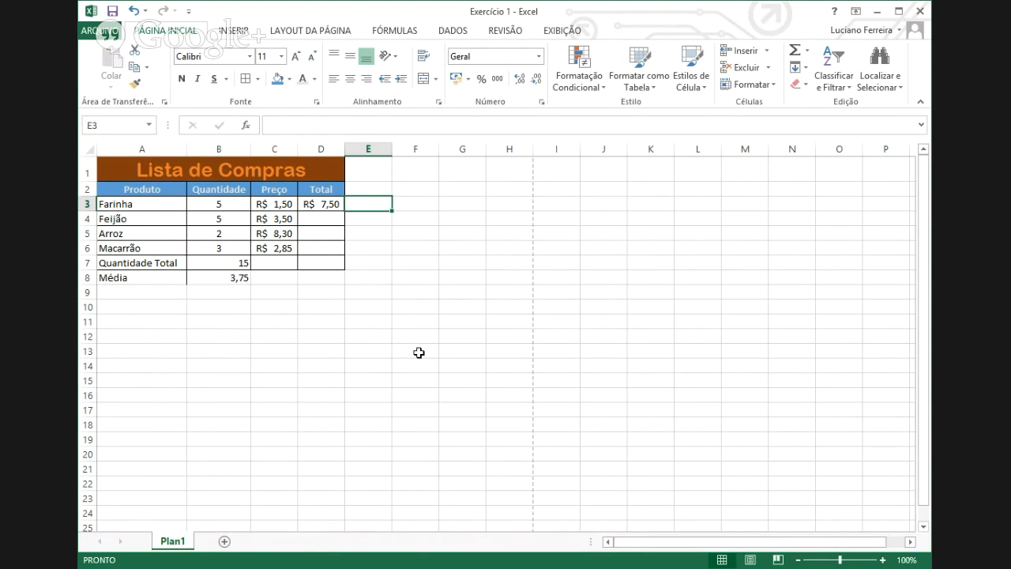
text(=)
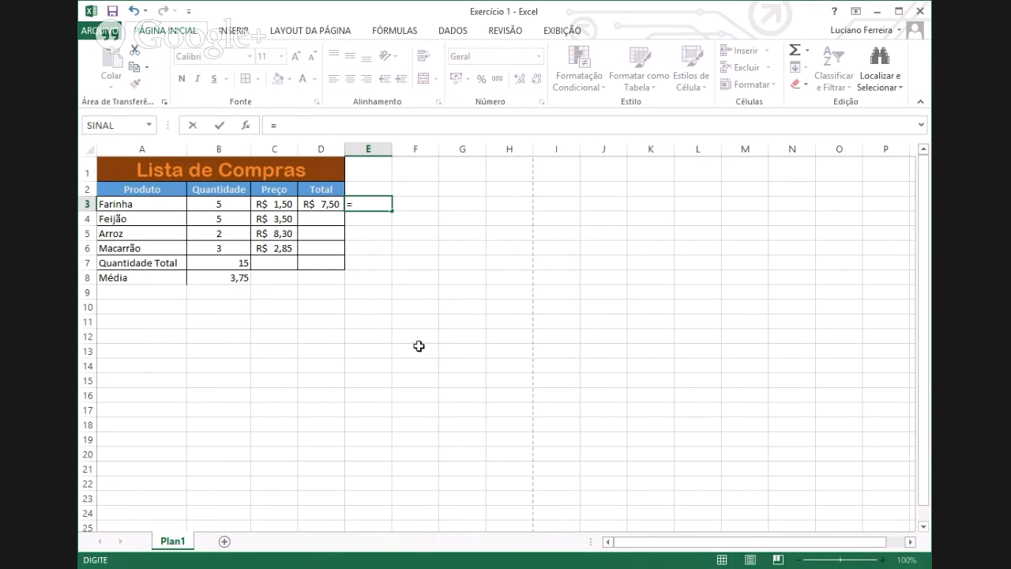
click(327, 204)
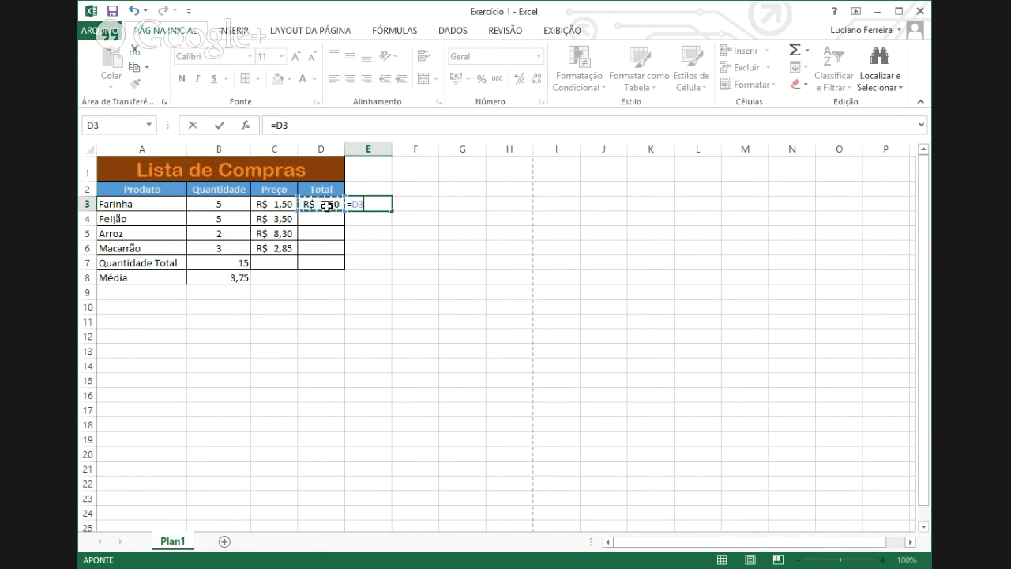
text(-)
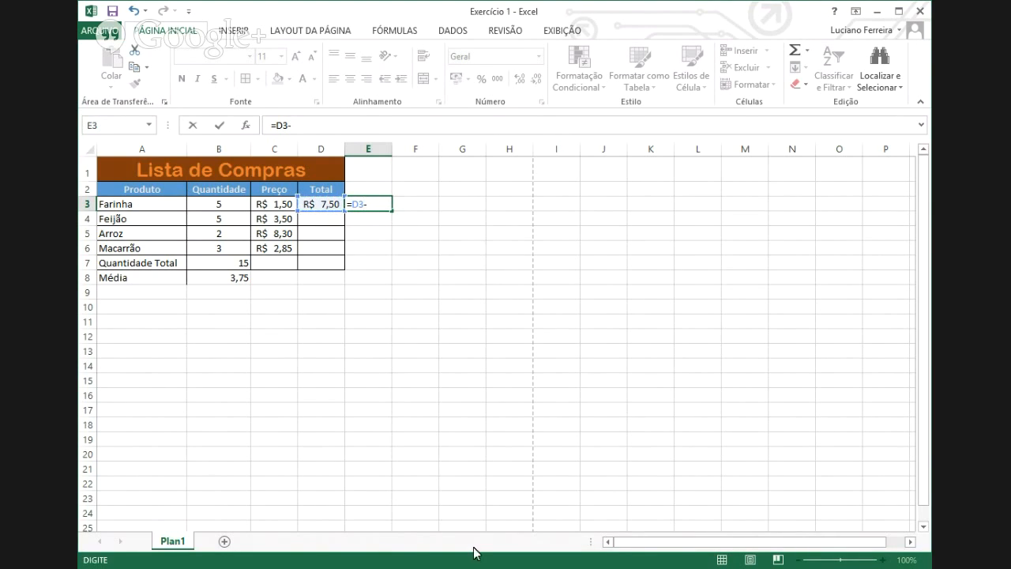
click(267, 204)
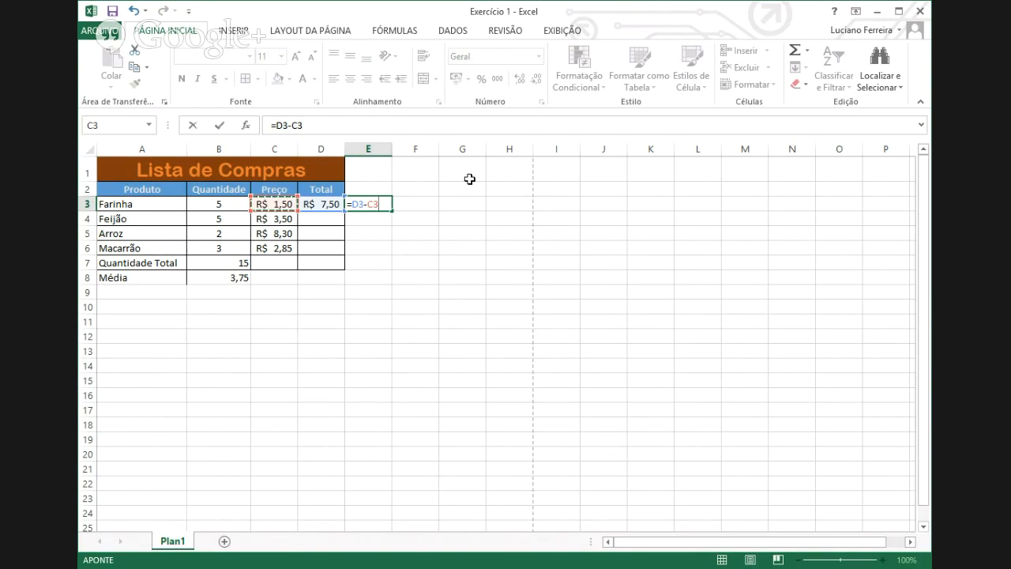
key(Return)
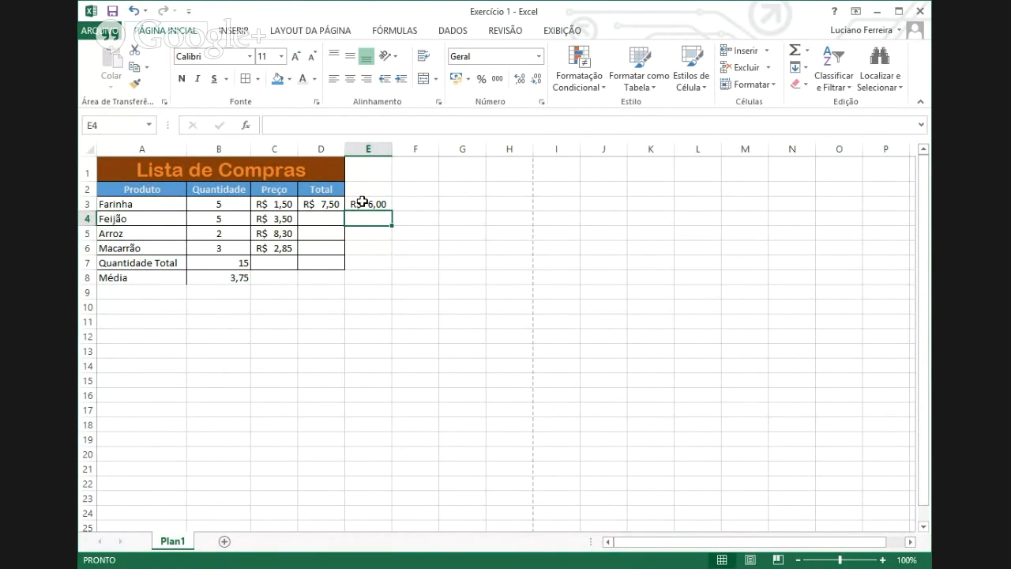
click(316, 209)
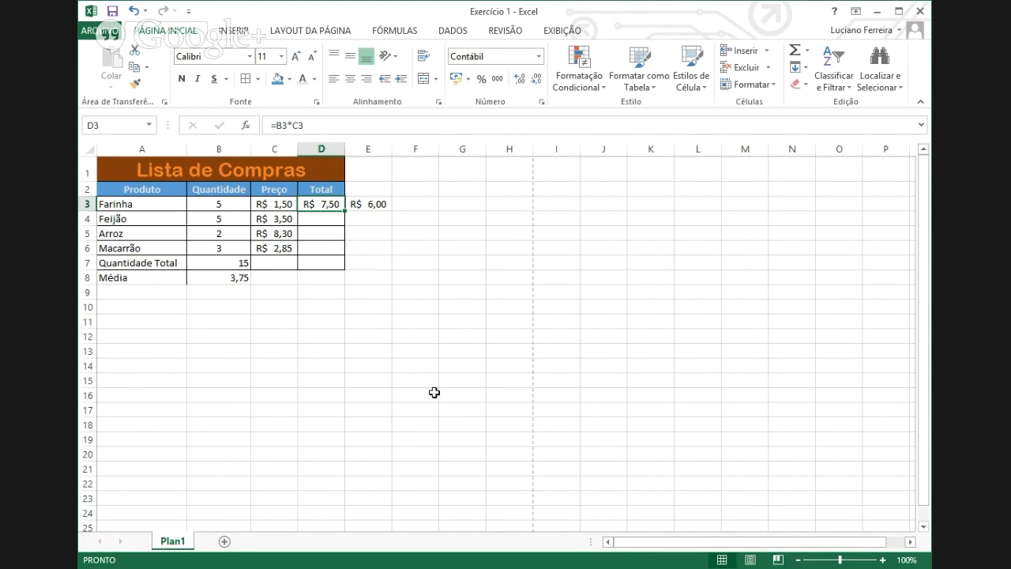
click(368, 204)
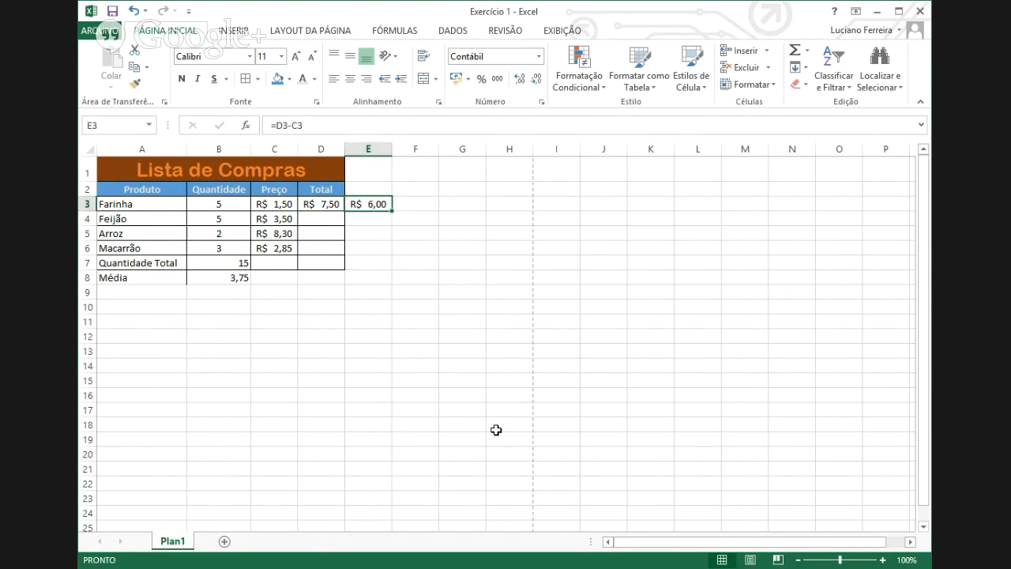
key(Delete)
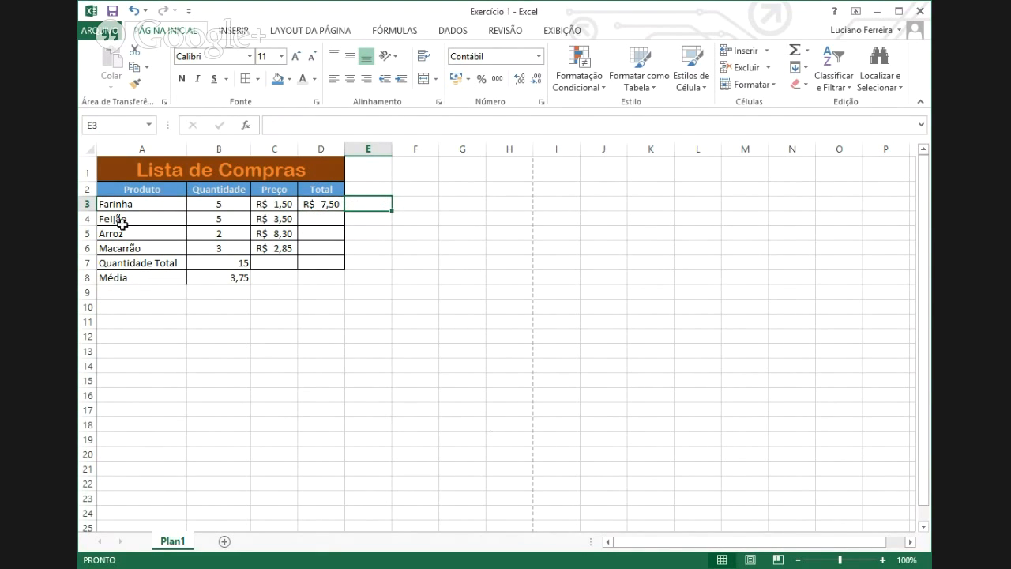
drag(120, 277, 211, 278)
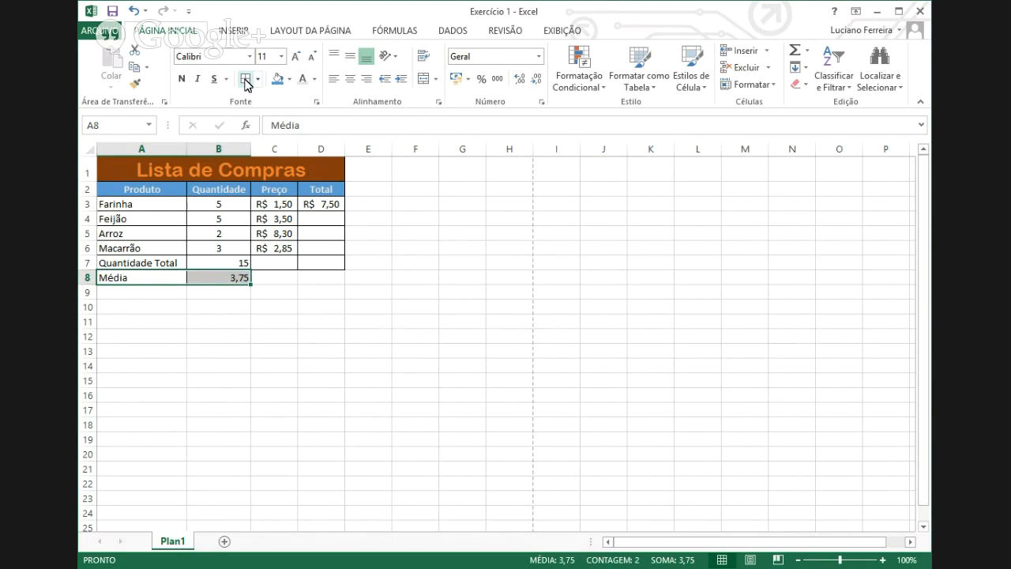
drag(229, 338, 229, 353)
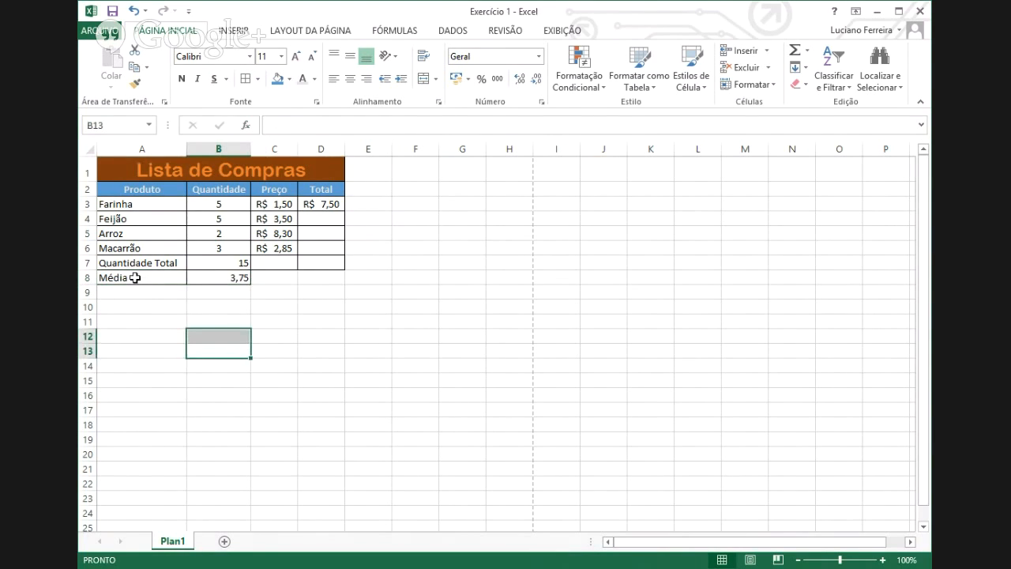
click(186, 282)
drag(186, 282, 207, 283)
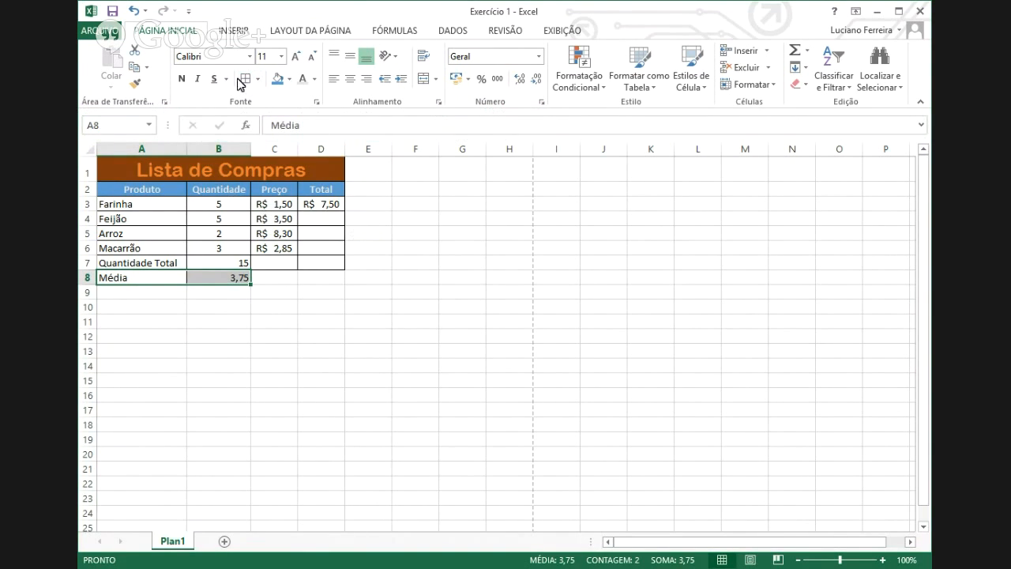
click(306, 317)
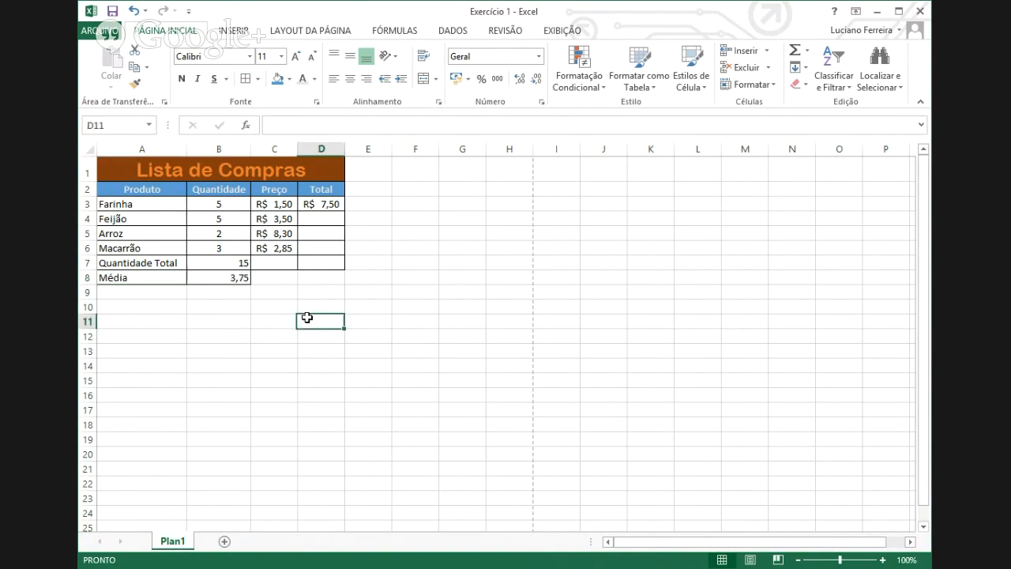
click(324, 204)
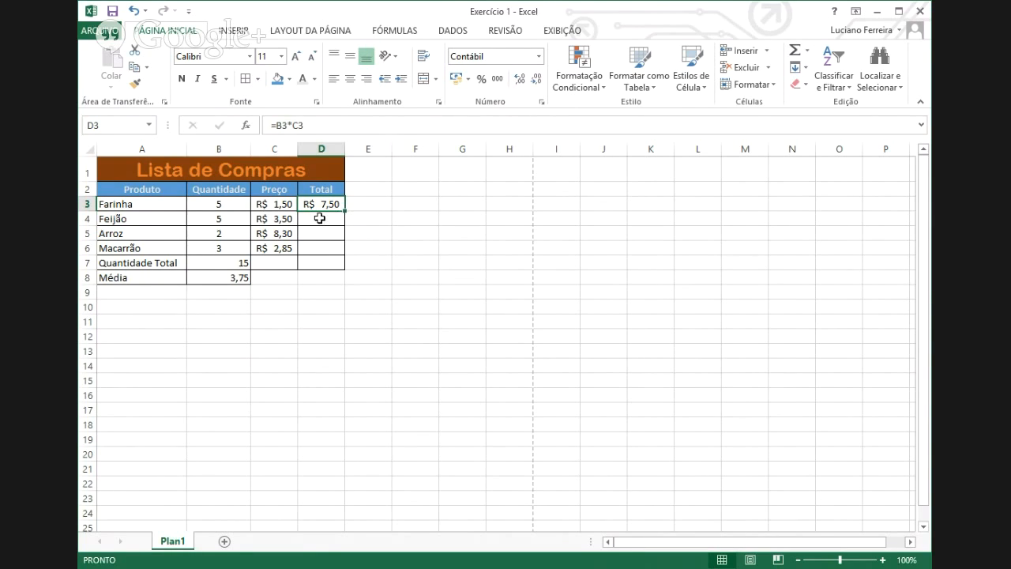
- Copy D3's Total formula down to D6 and auto-fit column D to show R$ 7,50, 17,50, 16,60, 8,55
click(323, 218)
click(323, 232)
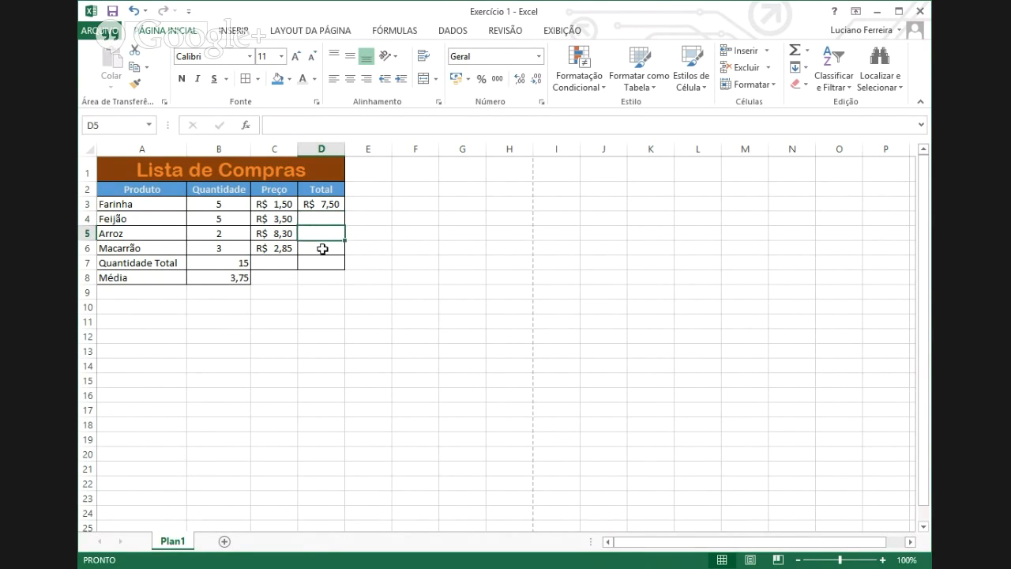
click(322, 248)
click(322, 219)
click(322, 234)
click(319, 220)
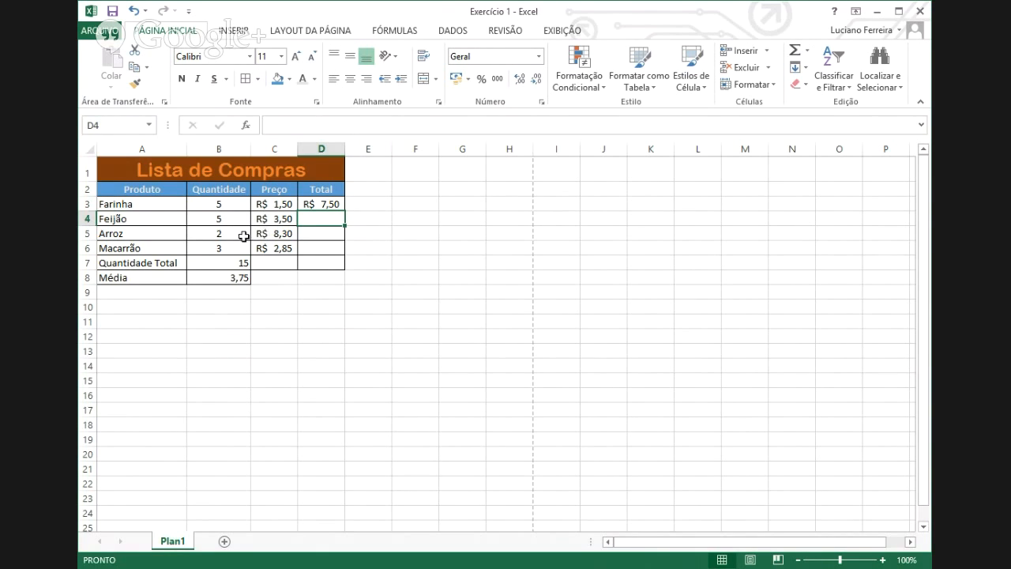
click(322, 203)
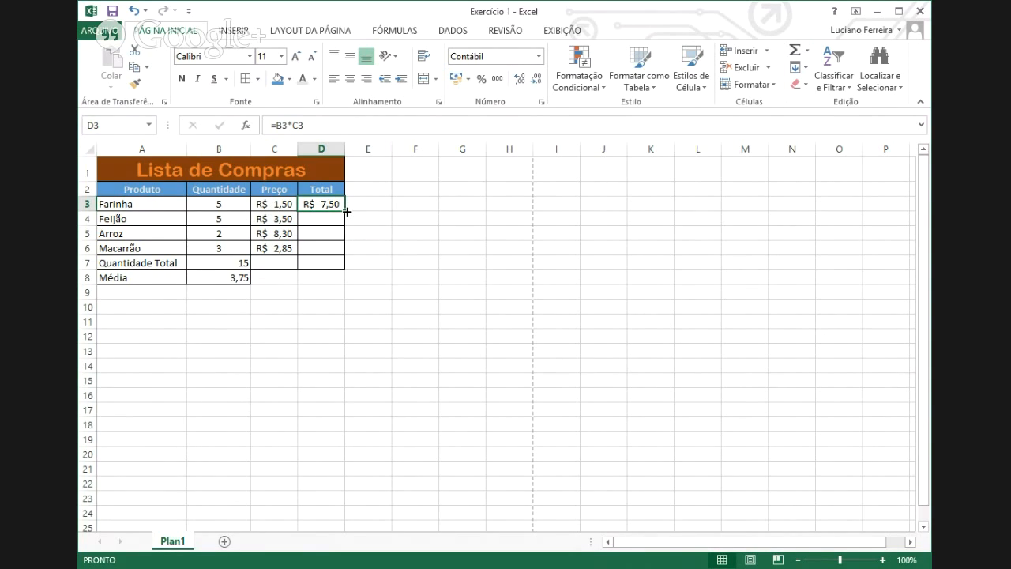
drag(346, 212, 343, 257)
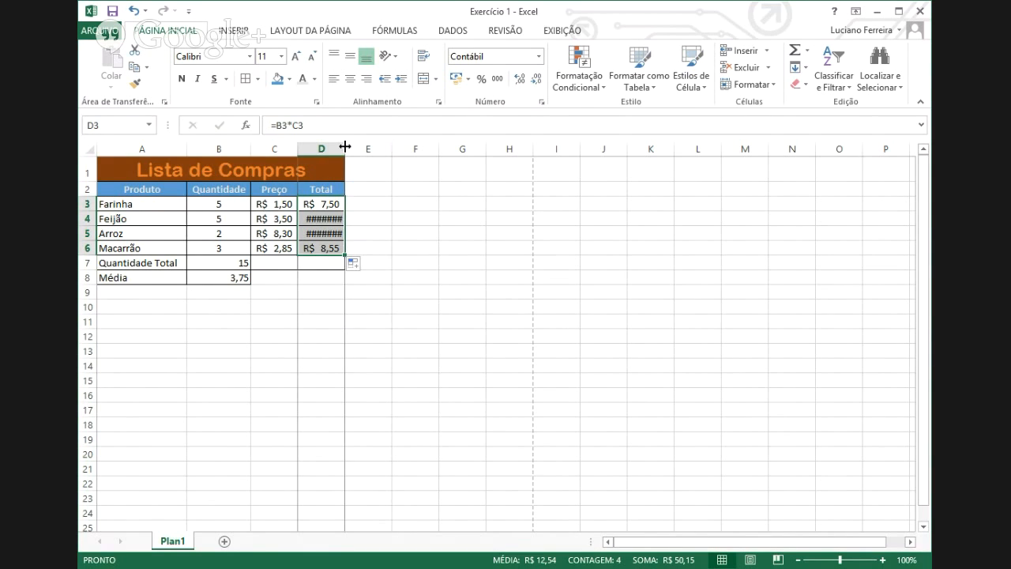
double_click(346, 147)
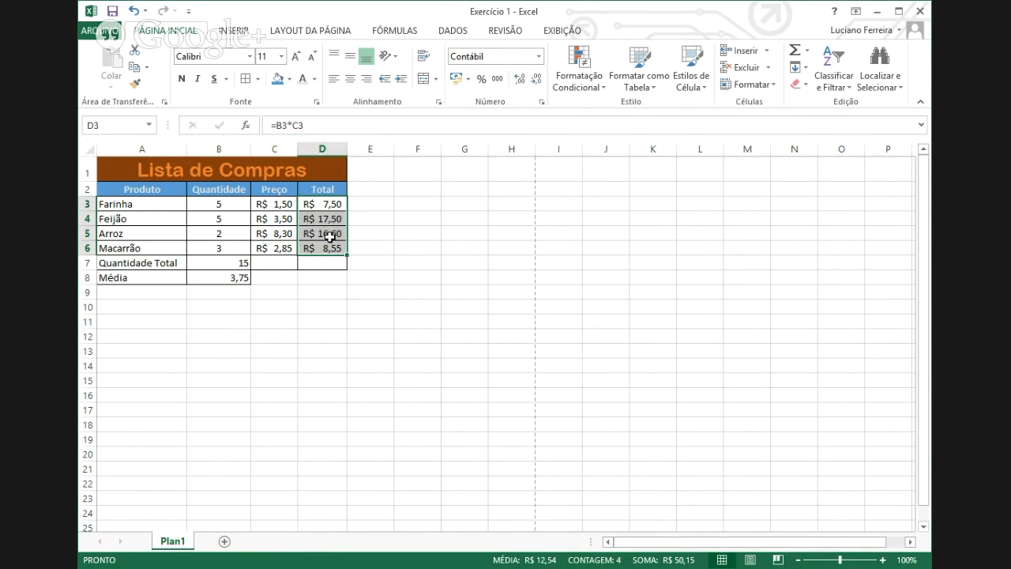